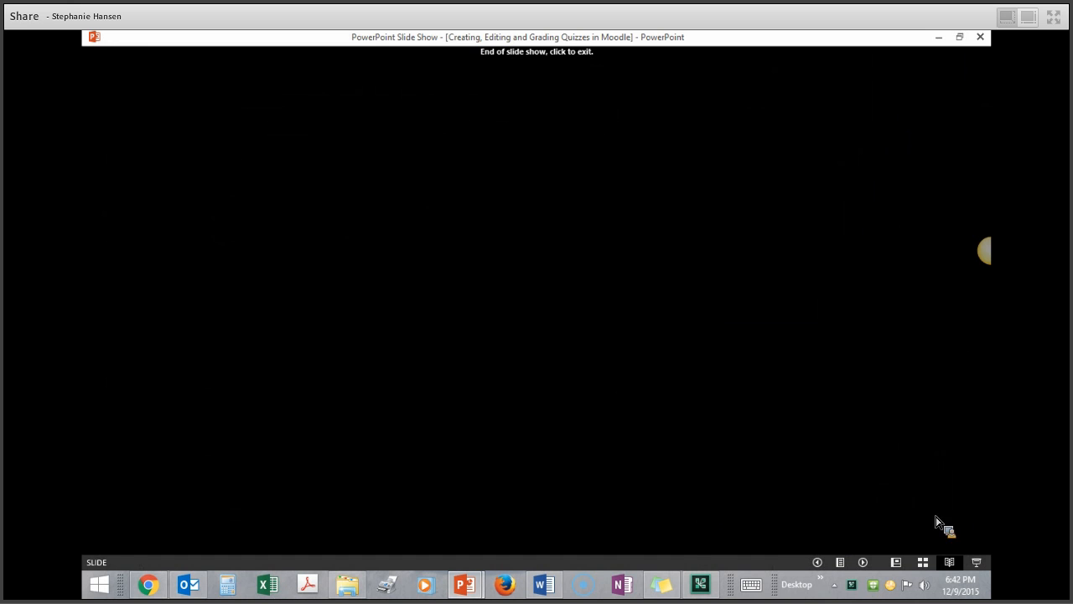
# - Exit the finished slide show and show the quiz objectives slide again in Reading View
pyautogui.click(570, 500)
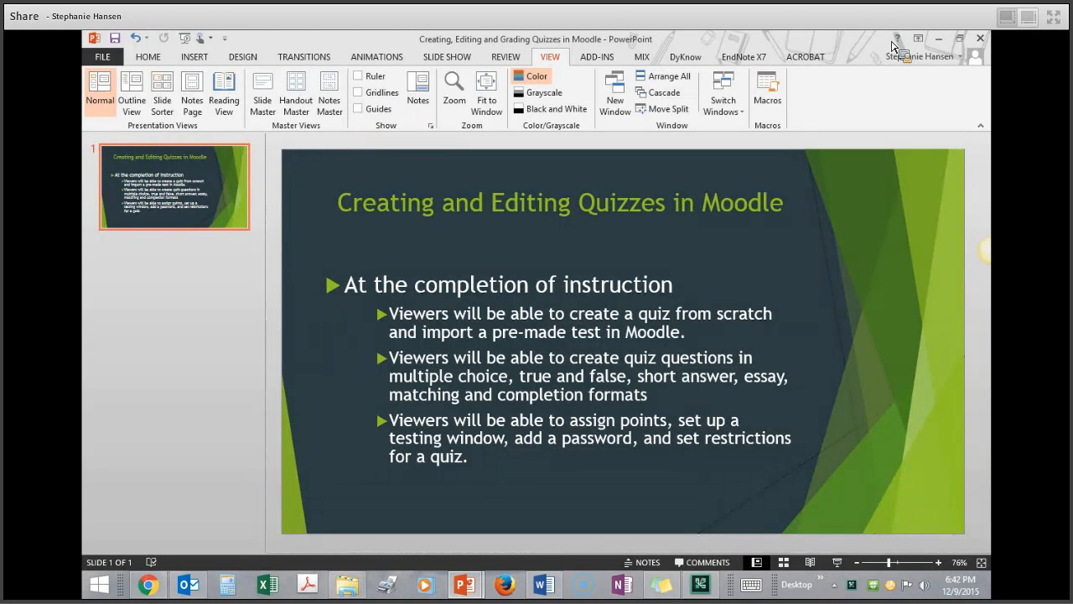
pyautogui.click(233, 93)
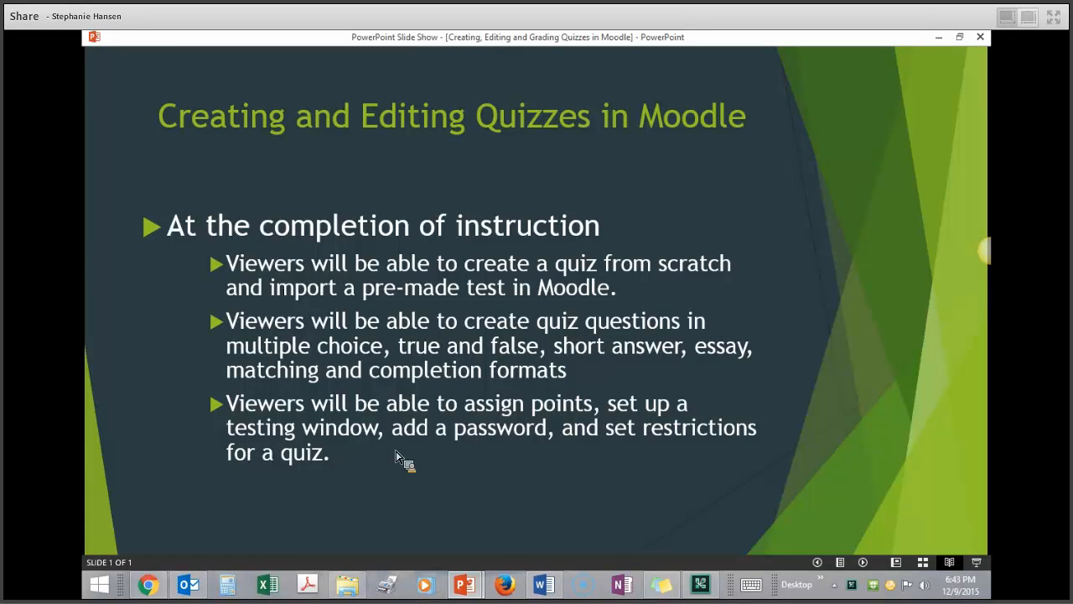
# - Switch to Chrome's Editing Quiz page and log out of the Moodle site
pyautogui.click(148, 585)
pyautogui.click(133, 40)
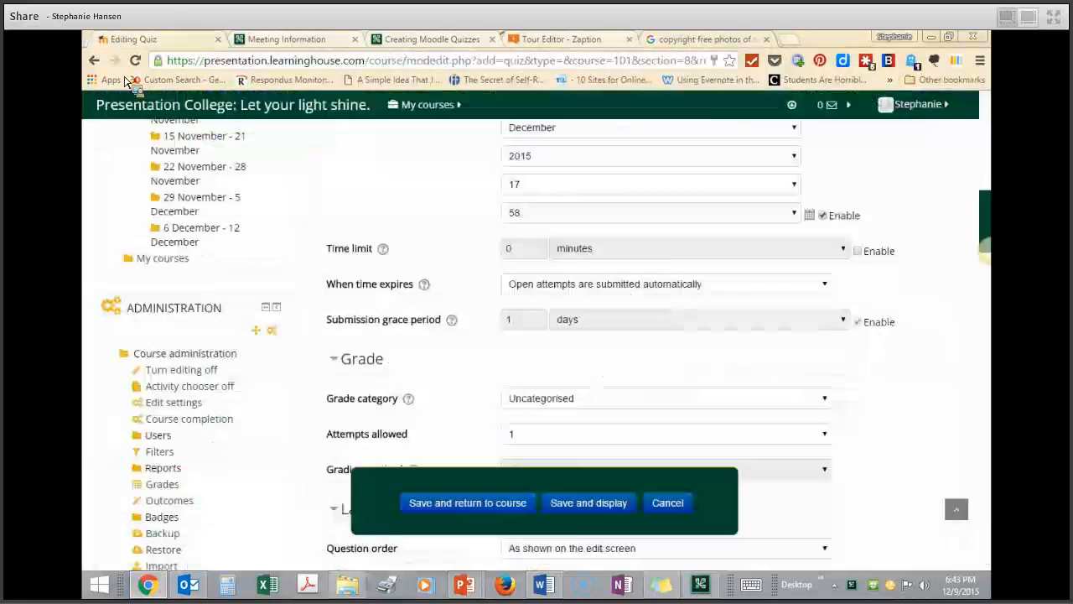
pyautogui.scroll(3, 630, 187)
pyautogui.click(920, 104)
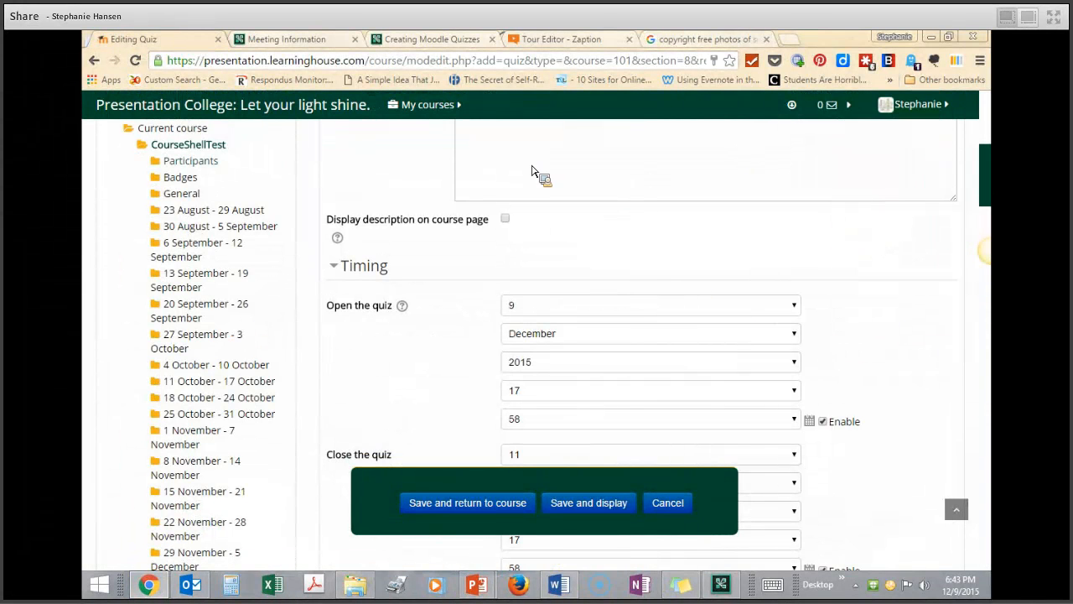
pyautogui.moveTo(904, 107)
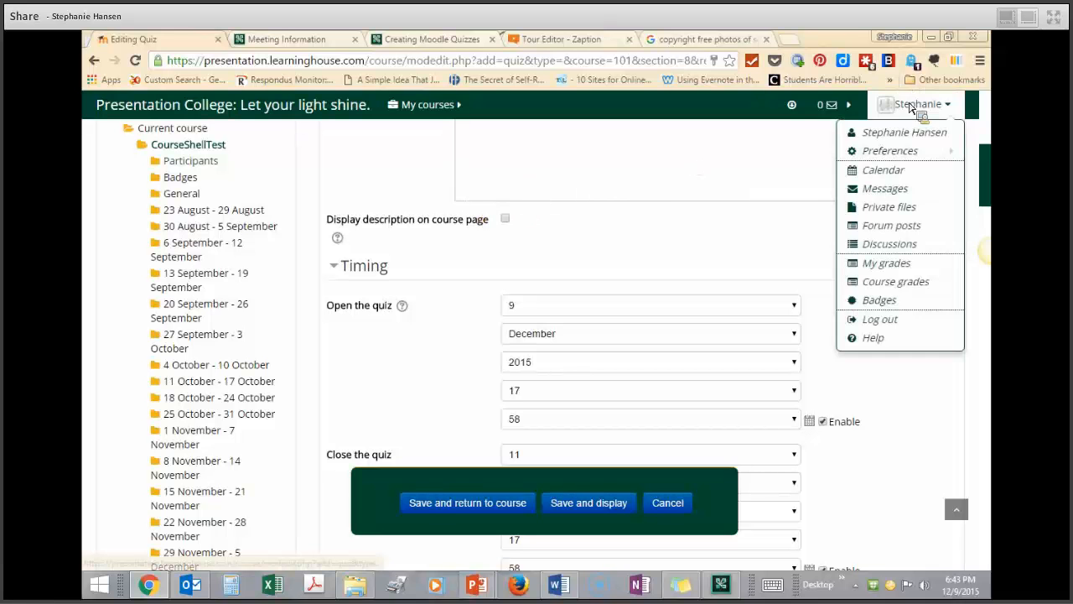
pyautogui.click(883, 325)
# - Log in to Moodle with the saved credentials and open the Course Shell - Test course
pyautogui.click(554, 212)
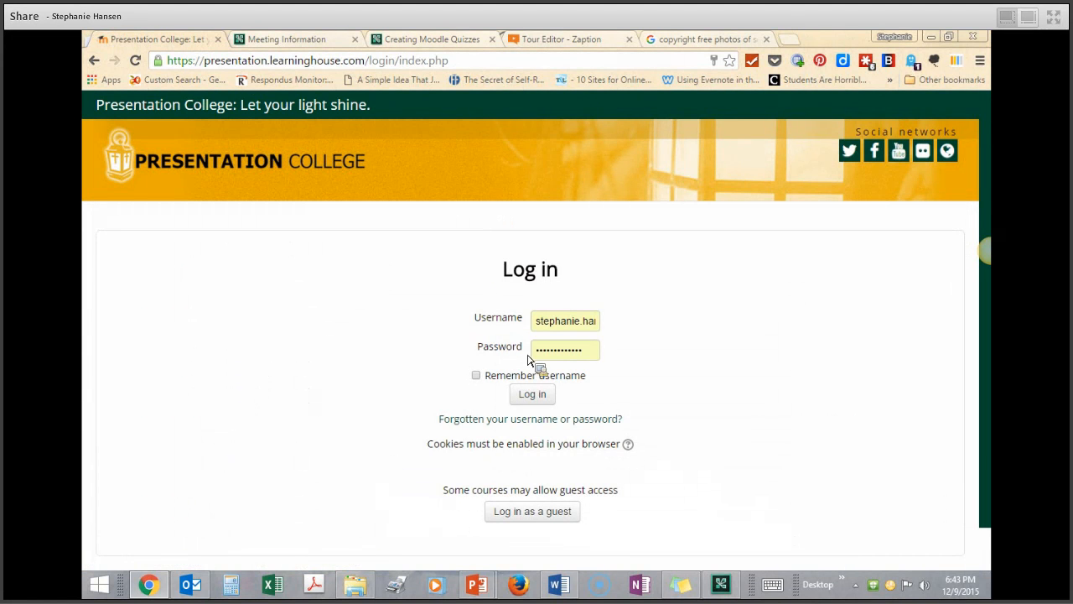
pyautogui.click(533, 398)
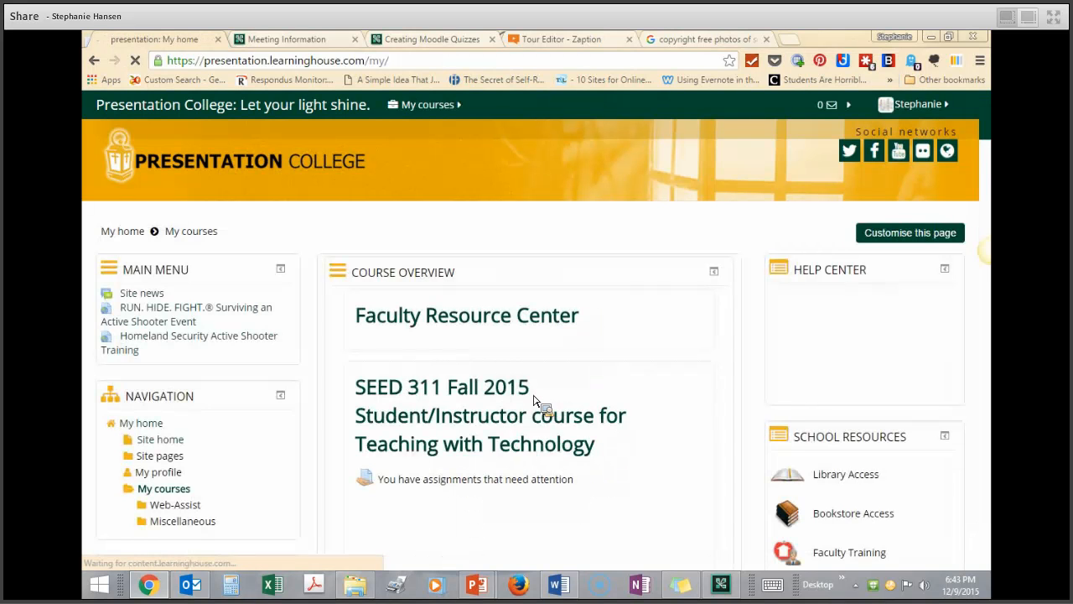
pyautogui.scroll(-10, 533, 400)
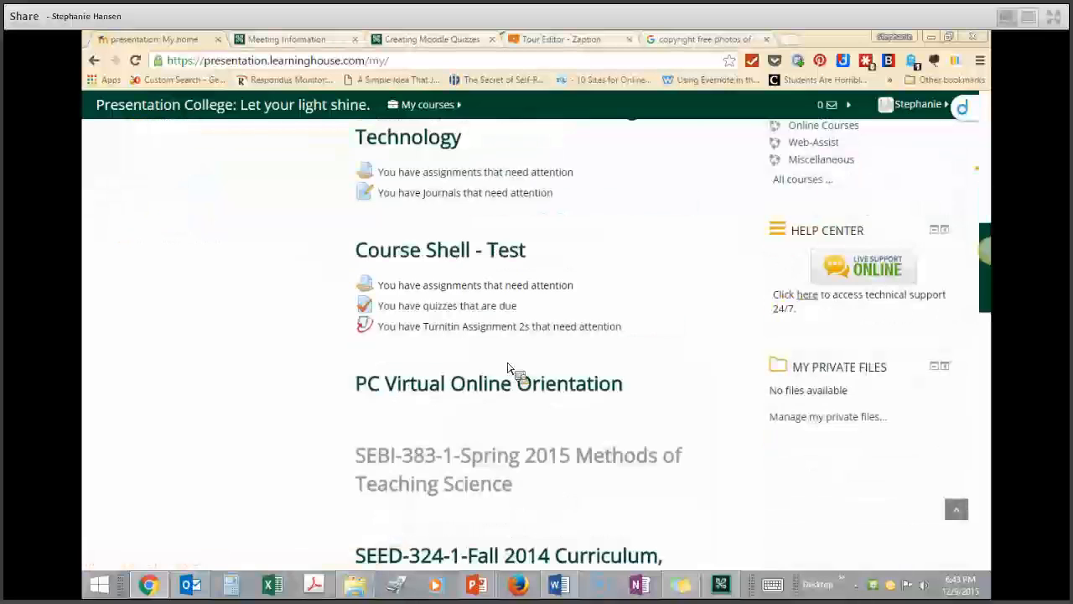
pyautogui.click(439, 249)
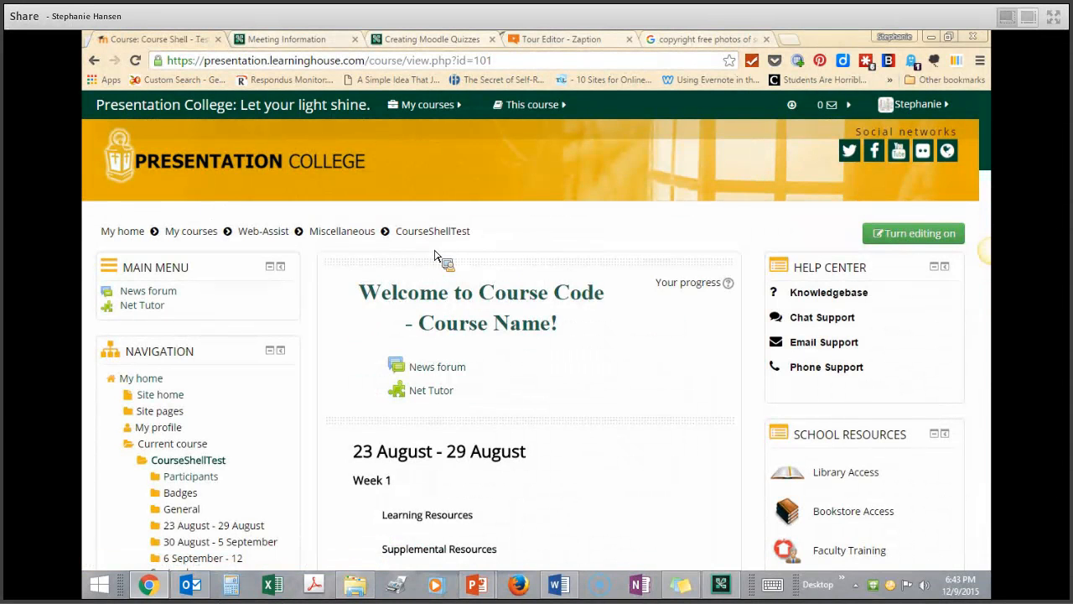
# - Turn on editing for the course and go to the 11 October - 17 October section
pyautogui.scroll(-1, 667, 200)
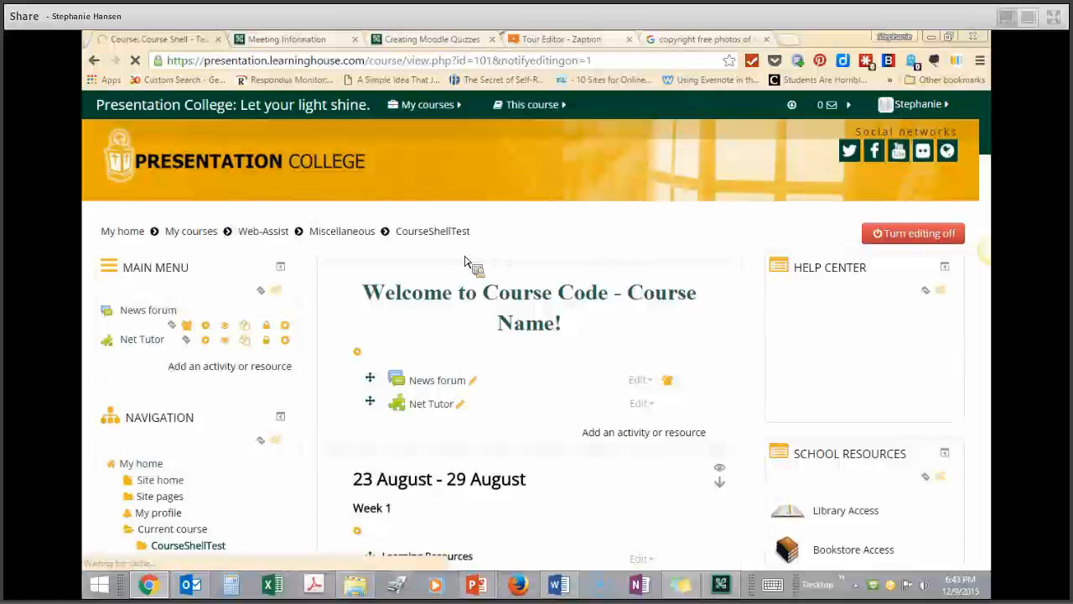
pyautogui.scroll(-10, 465, 262)
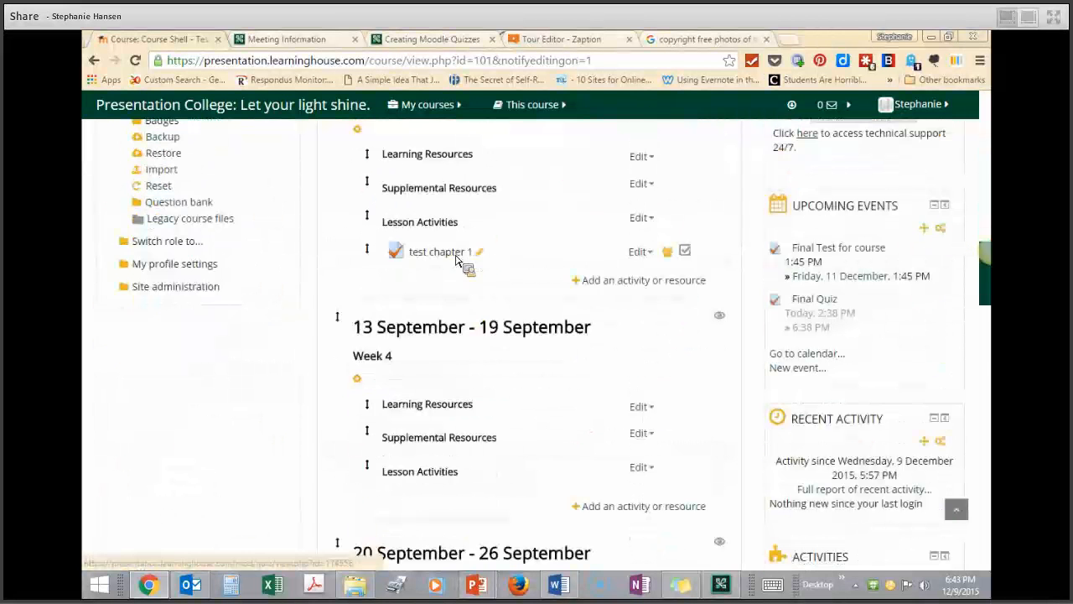
pyautogui.scroll(-12, 457, 261)
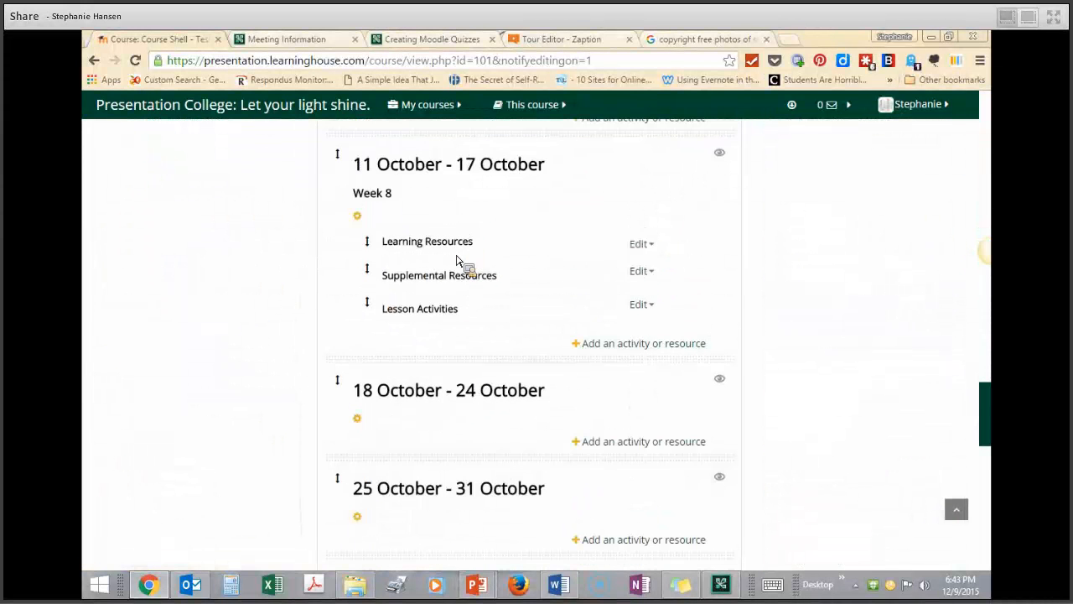
pyautogui.scroll(-1, 457, 261)
pyautogui.scroll(1, 476, 227)
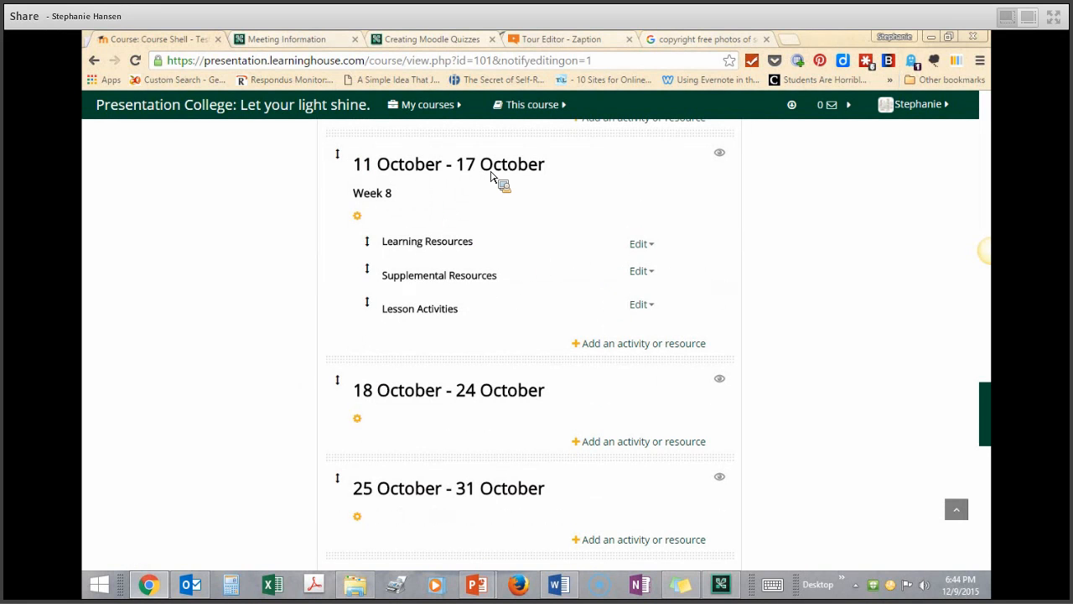
# - Add a Quiz activity to the 11 October - 17 October section
pyautogui.click(637, 346)
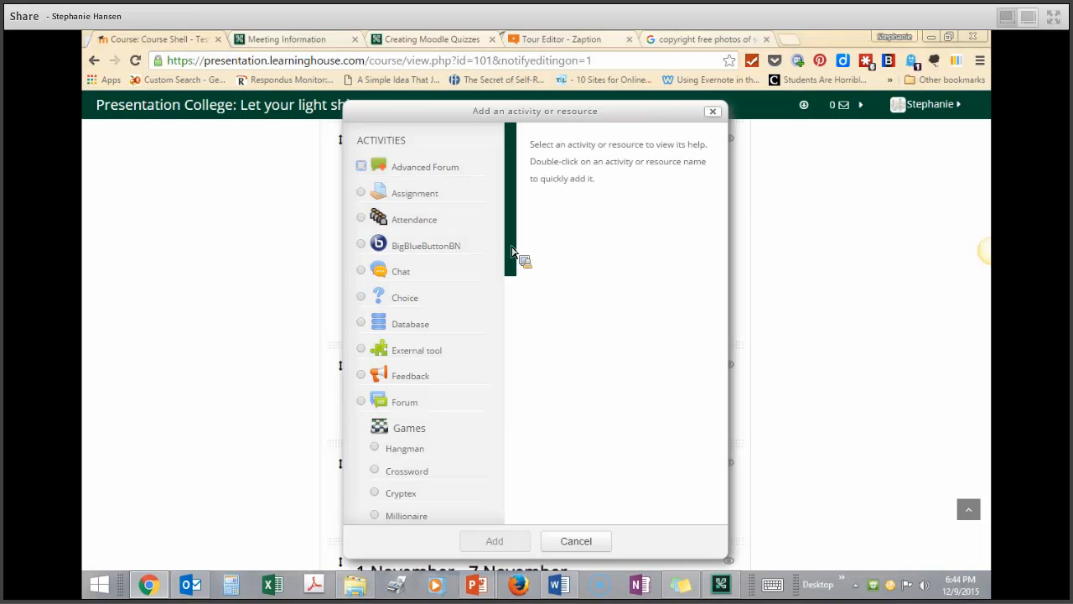
pyautogui.moveTo(511, 251); pyautogui.dragTo(516, 447)
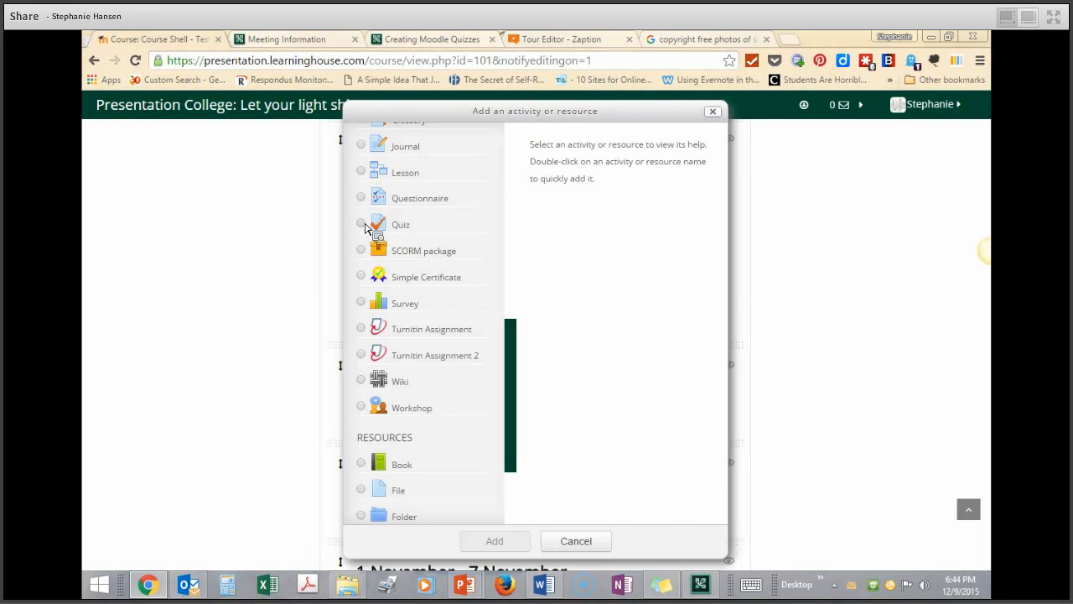
pyautogui.click(362, 225)
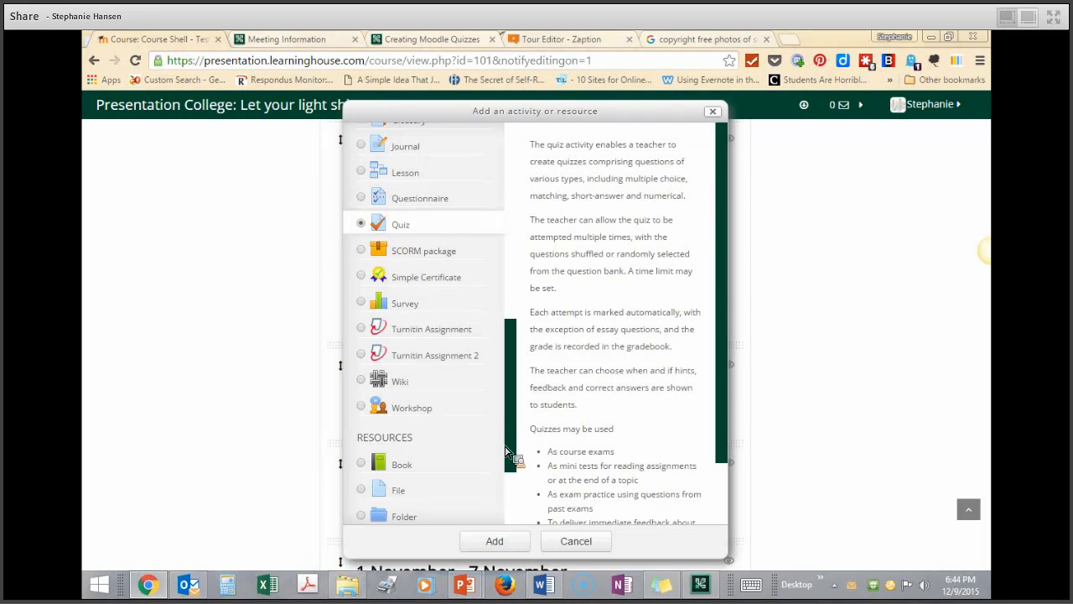
pyautogui.click(496, 541)
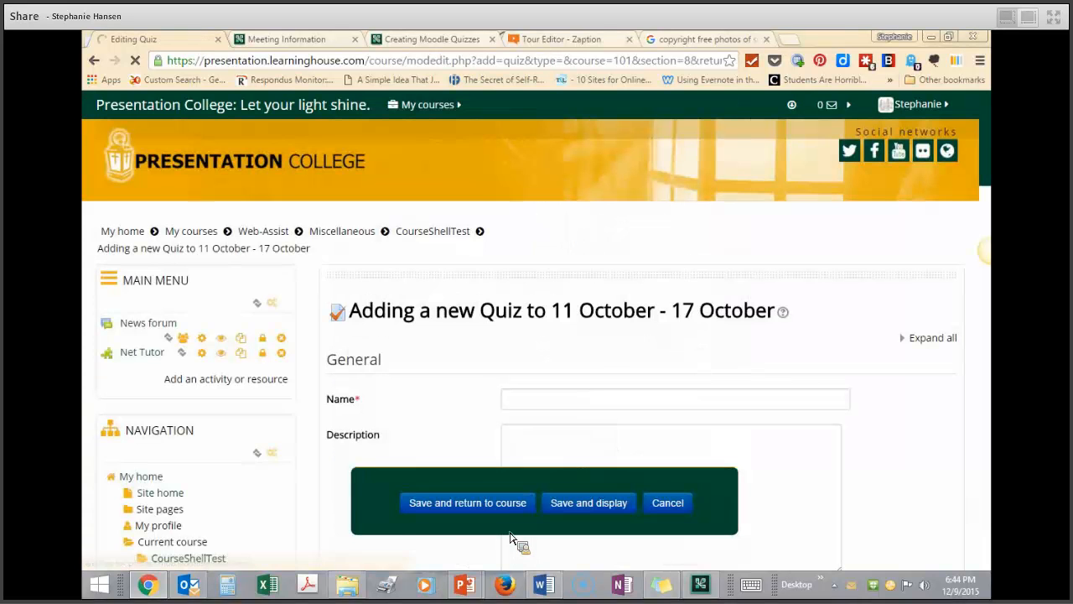
# - Name the quiz "Mid-term exam" and show the full set of formatting tools for its description
pyautogui.click(525, 403)
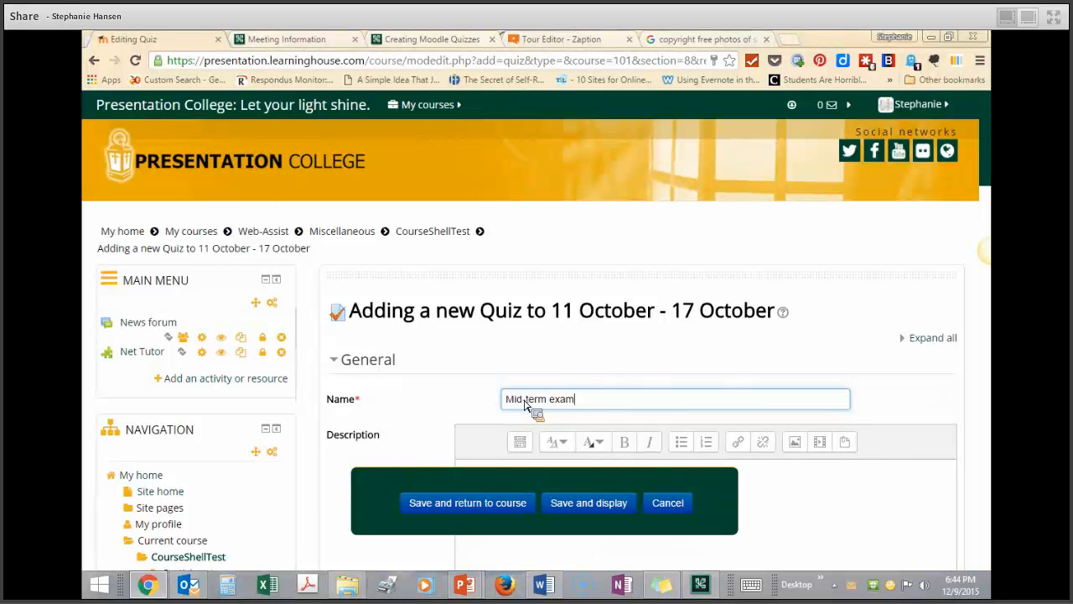
pyautogui.scroll(-2, 504, 377)
pyautogui.click(499, 365)
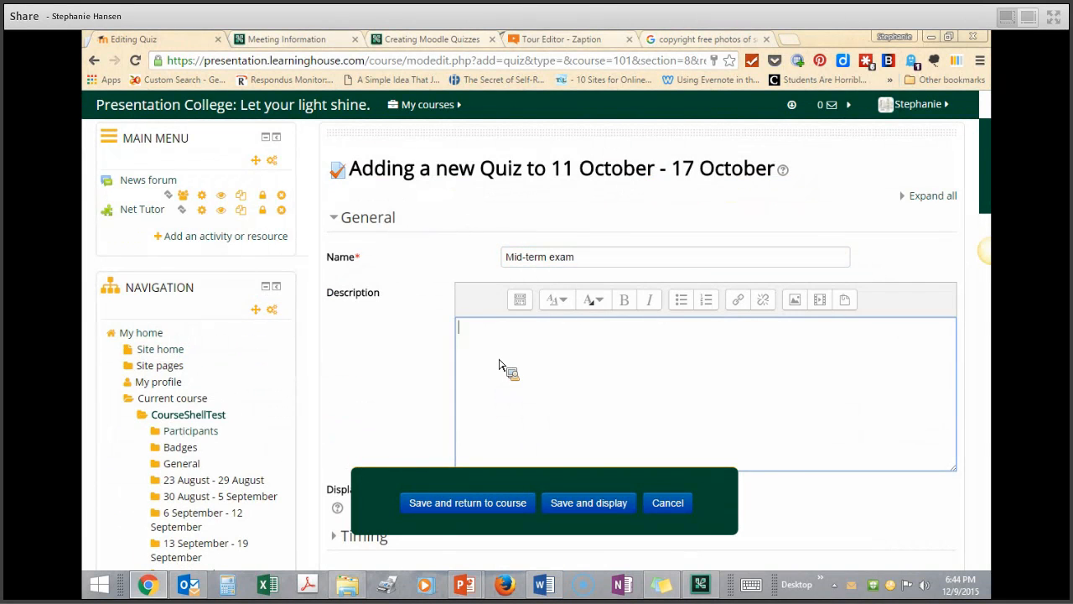
pyautogui.scroll(-1, 499, 365)
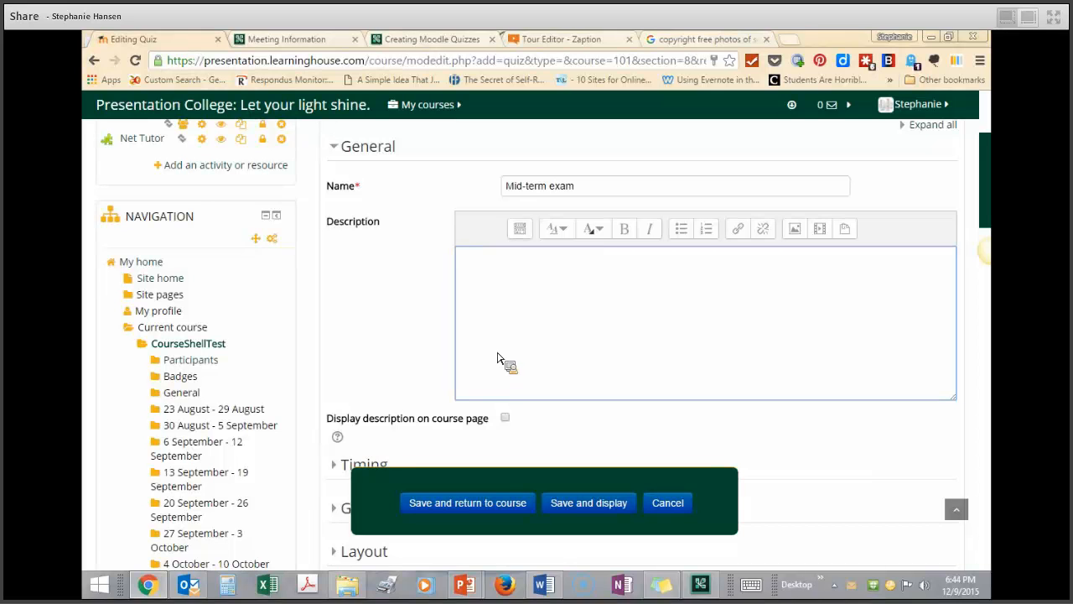
pyautogui.click(487, 309)
pyautogui.scroll(-1, 486, 309)
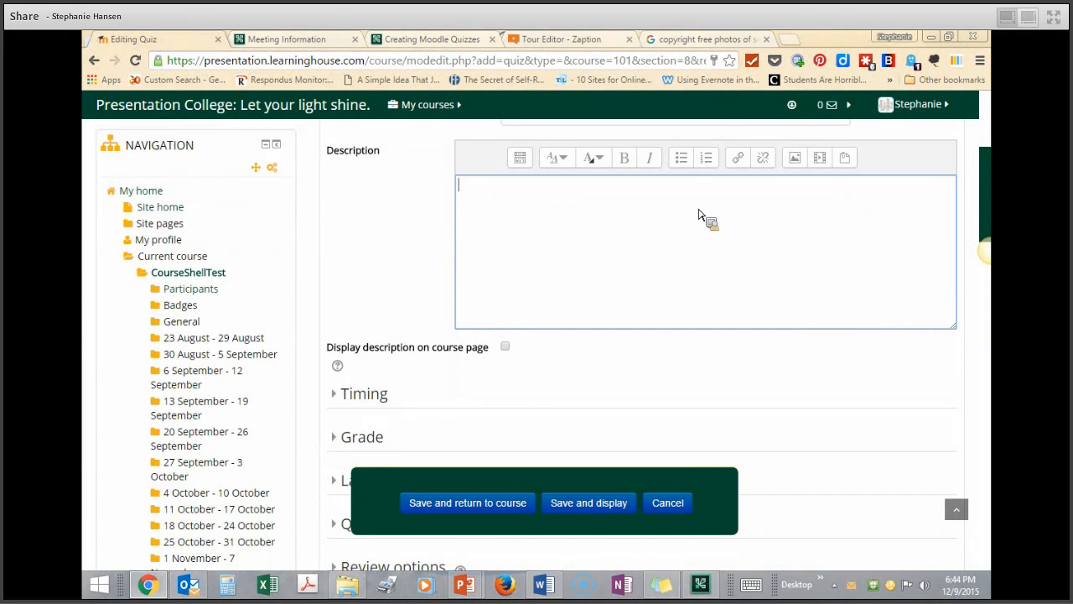
pyautogui.click(522, 159)
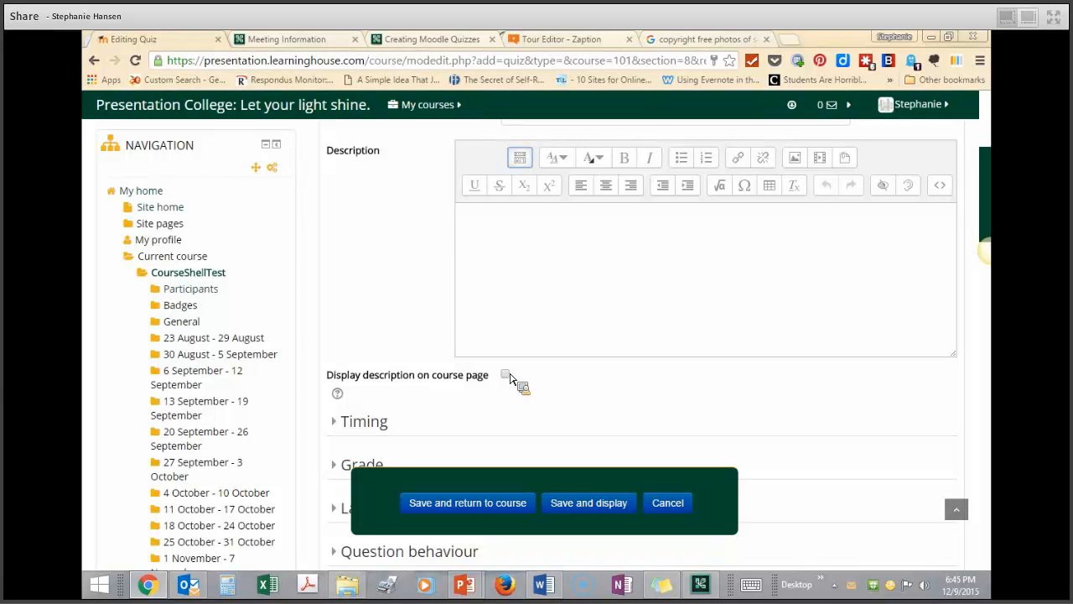
# - Expand all sections of the quiz settings and look through them down to the overall feedback fields
pyautogui.scroll(4, 696, 310)
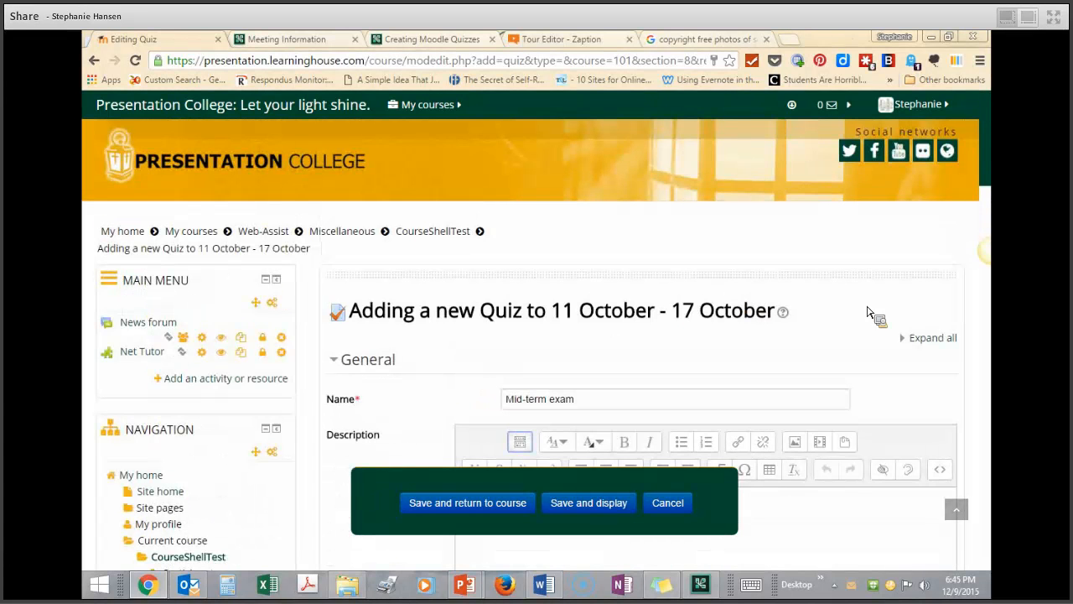
pyautogui.click(931, 337)
pyautogui.scroll(-4, 698, 314)
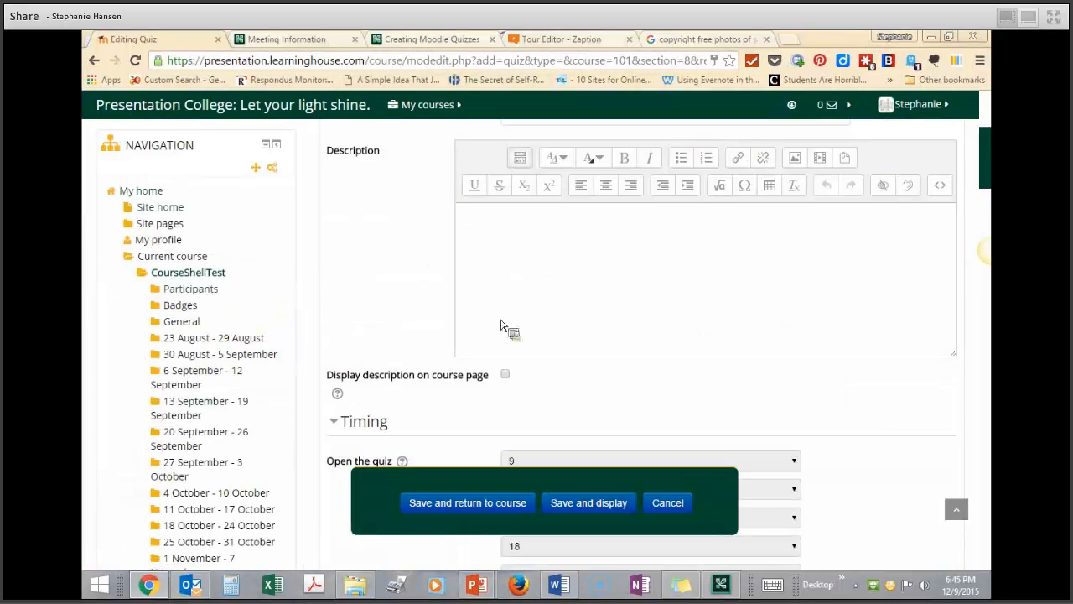
pyautogui.scroll(-20, 501, 325)
pyautogui.scroll(-15, 467, 326)
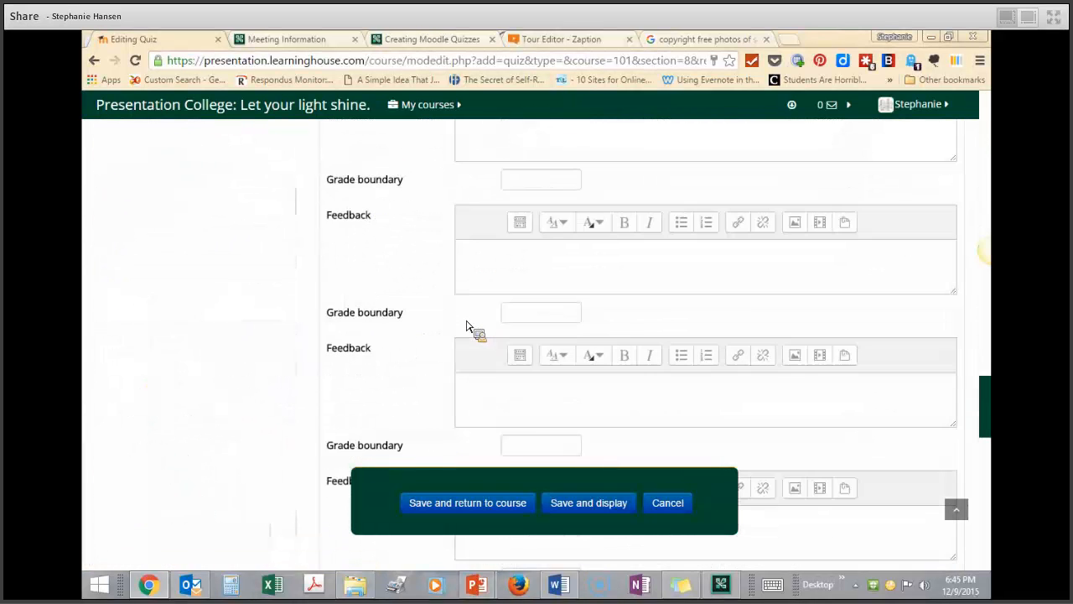
pyautogui.scroll(10, 467, 326)
pyautogui.scroll(15, 467, 326)
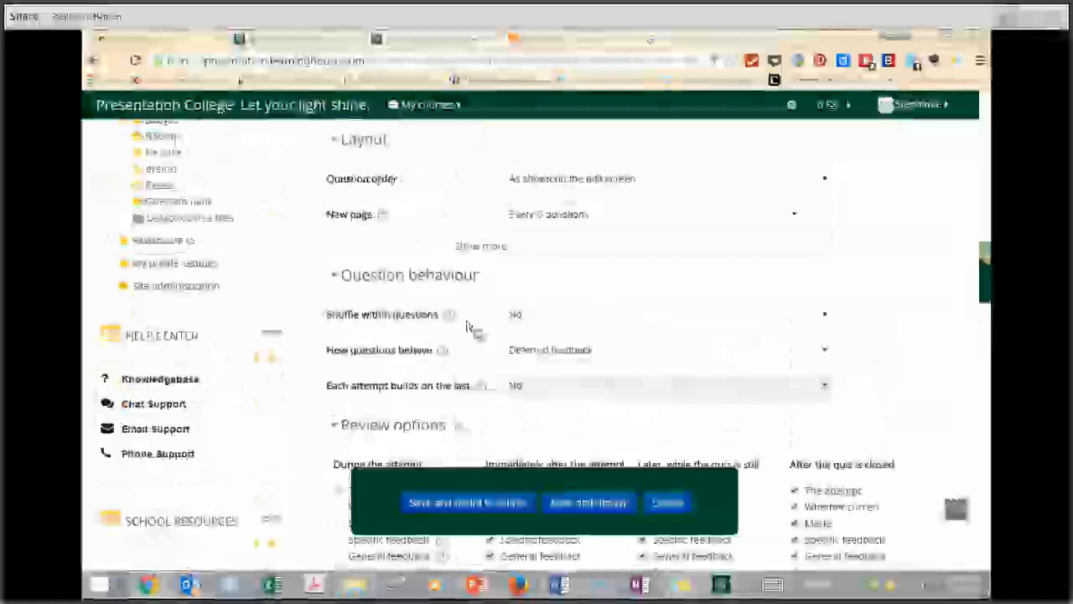
pyautogui.scroll(12, 467, 326)
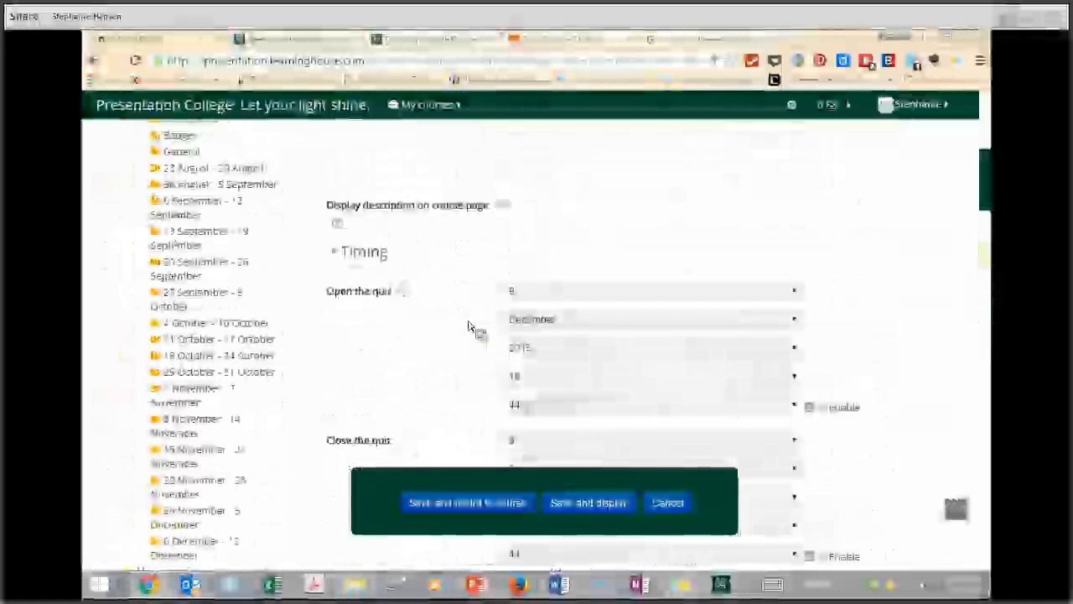
# - Enable the quiz's opening and closing dates and set the closing day to 11 December 2015
pyautogui.scroll(-1, 714, 336)
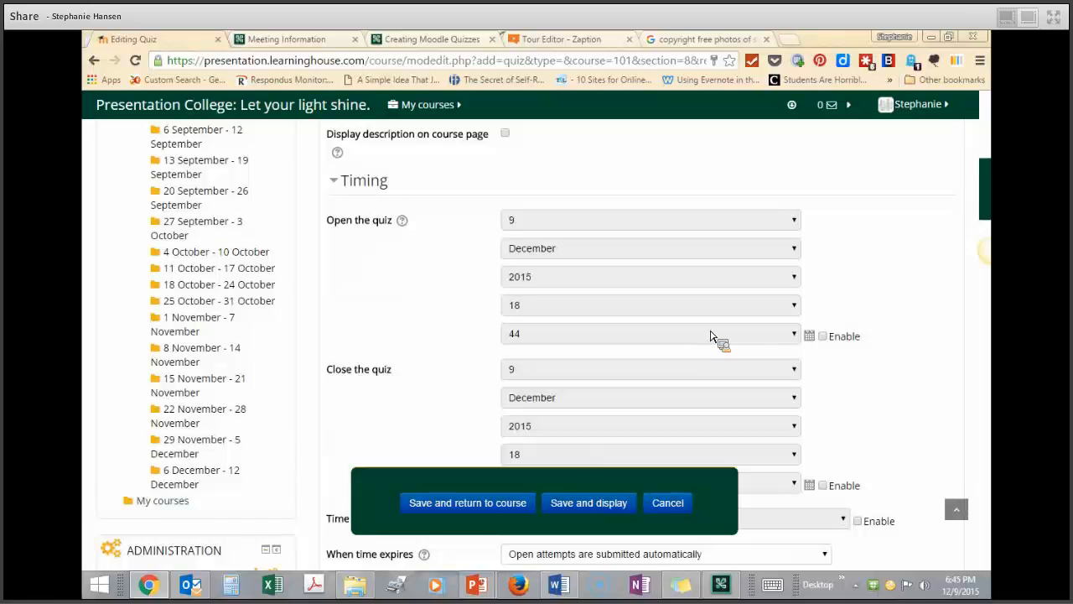
pyautogui.scroll(-1, 711, 337)
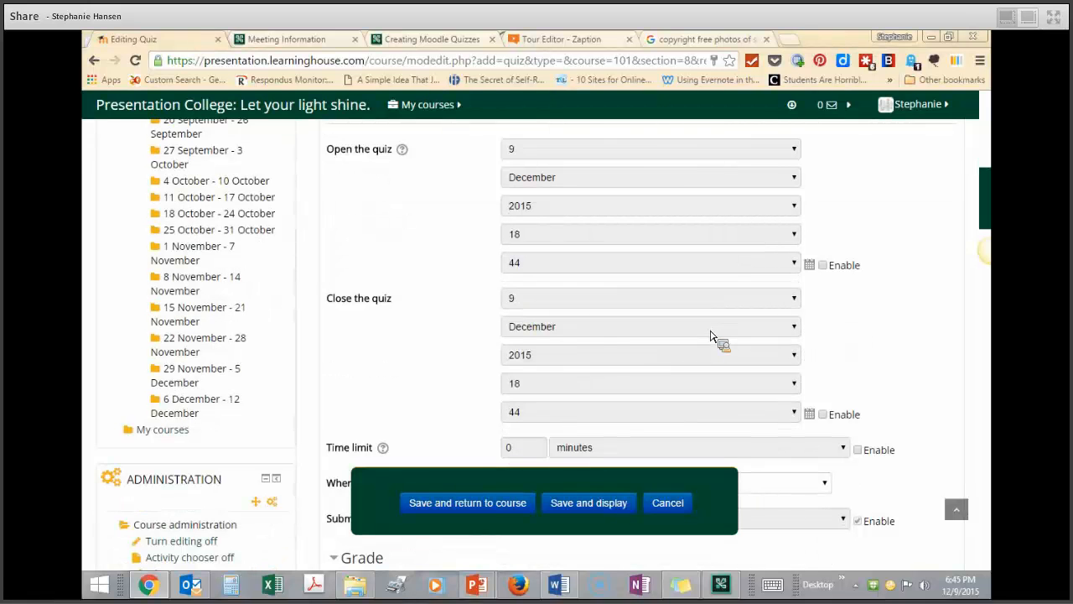
pyautogui.click(824, 266)
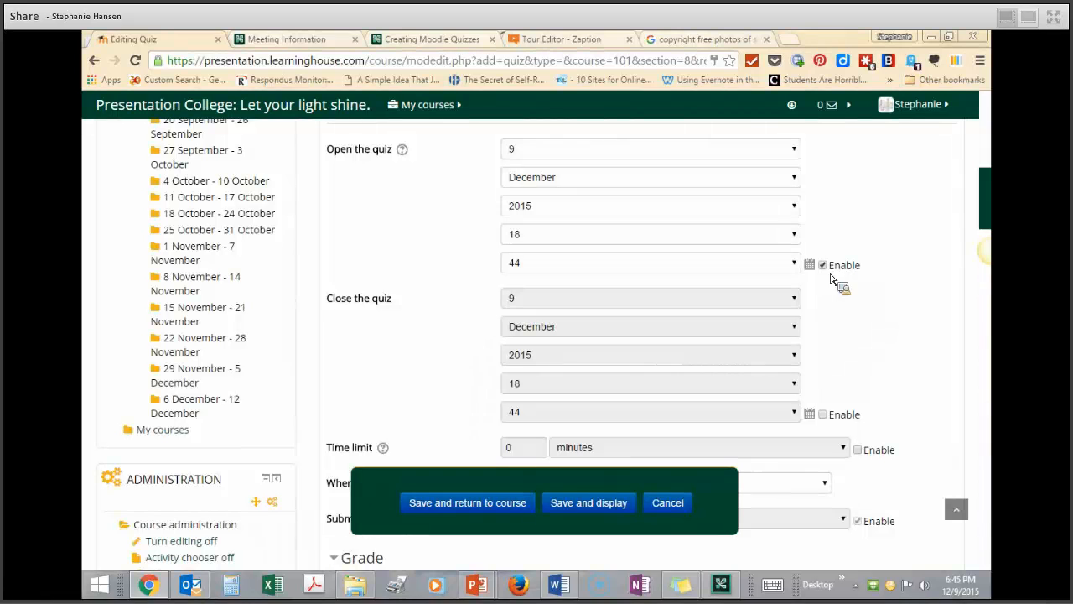
pyautogui.click(823, 415)
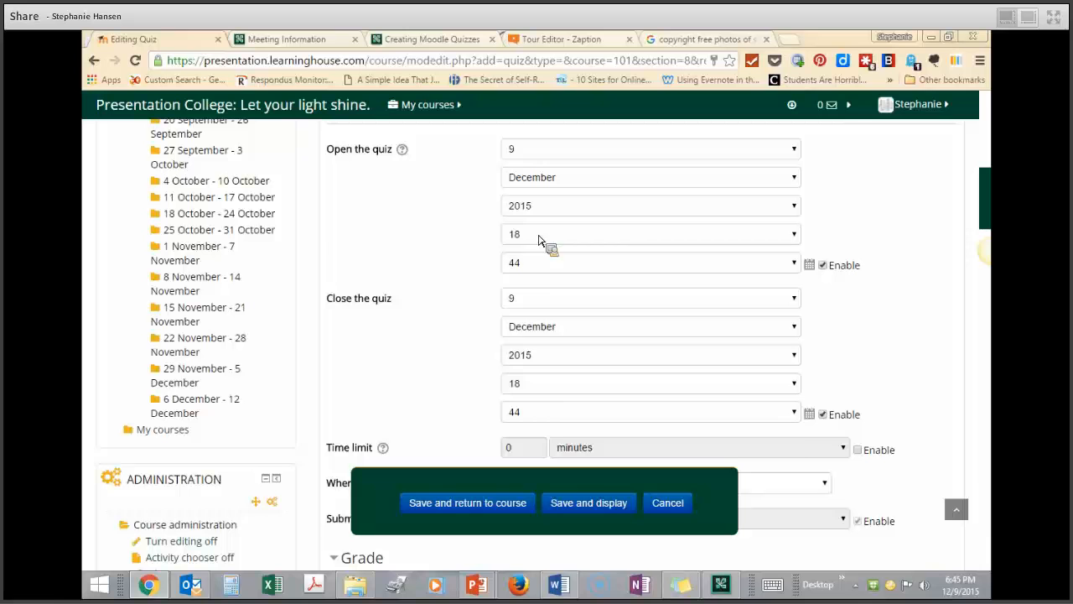
pyautogui.click(530, 299)
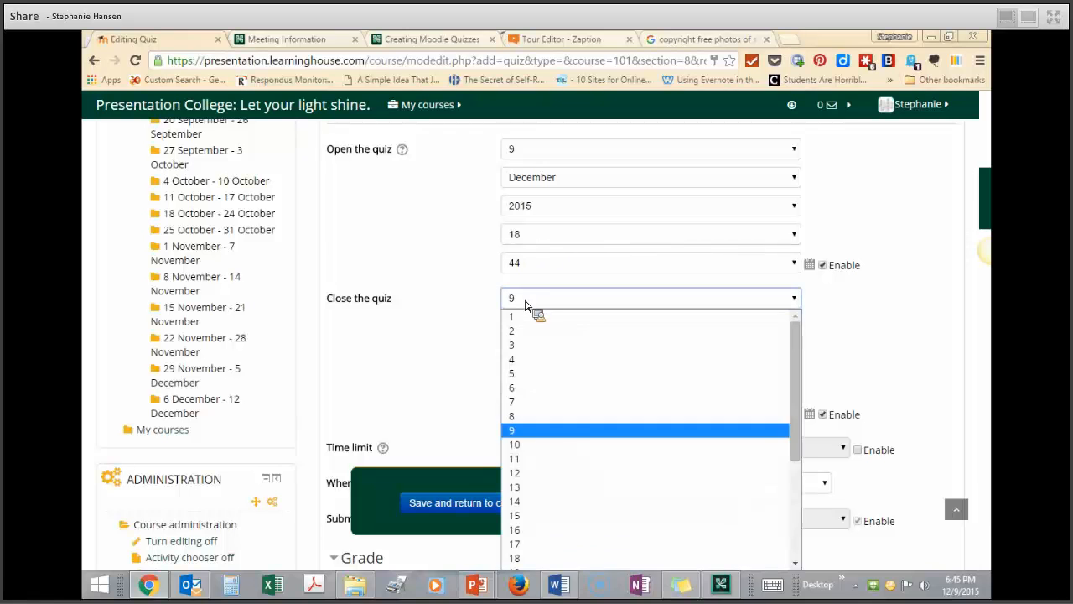
pyautogui.click(525, 460)
# - Enable the quiz's time limit and set it to 60 minutes
pyautogui.scroll(-2, 461, 394)
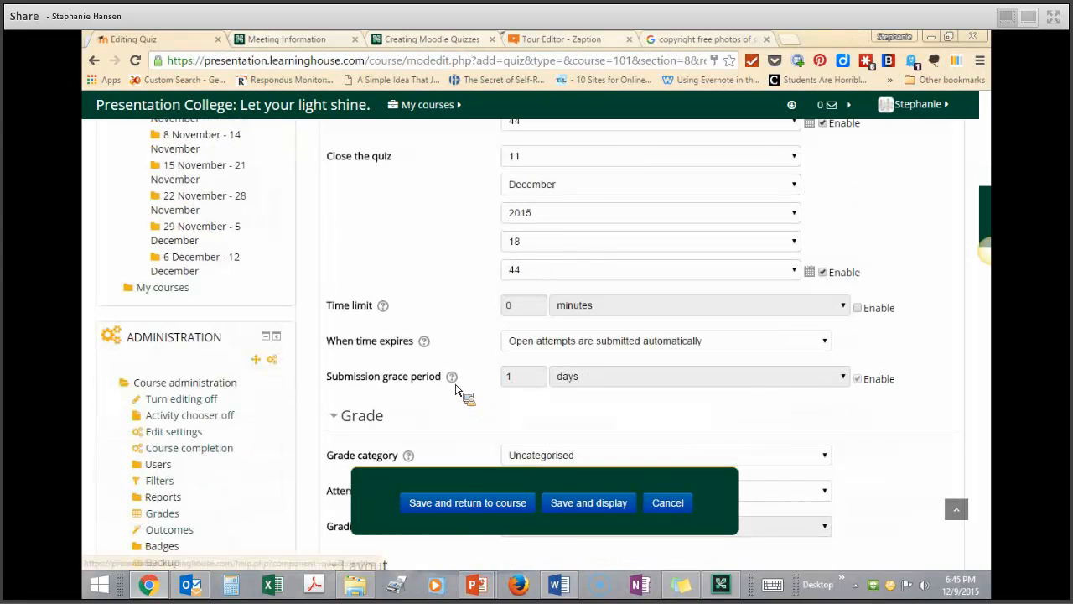
pyautogui.click(857, 308)
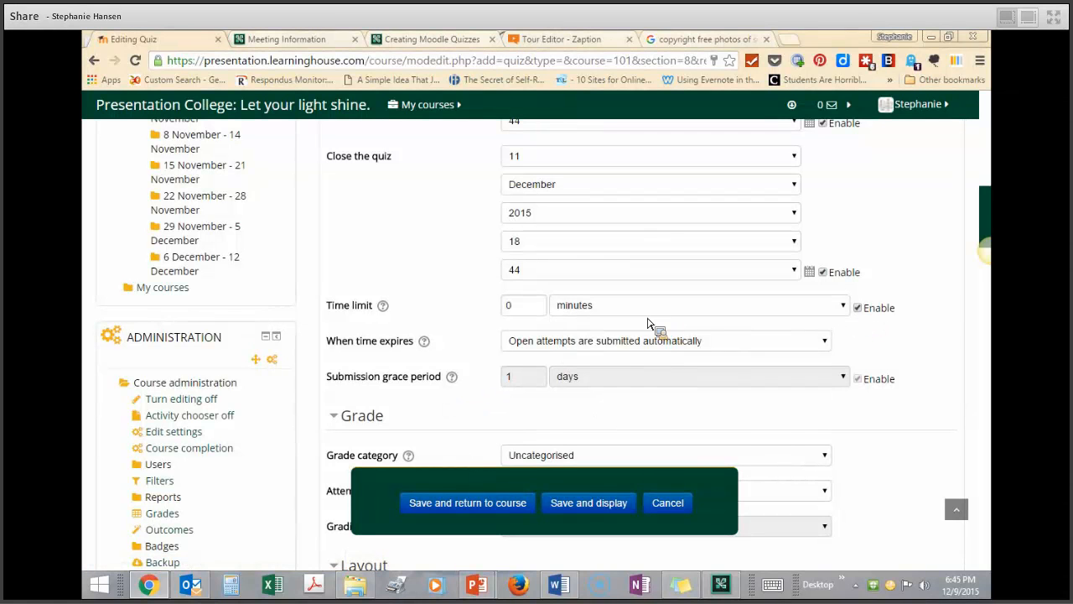
pyautogui.click(659, 310)
pyautogui.moveTo(520, 309); pyautogui.dragTo(493, 308)
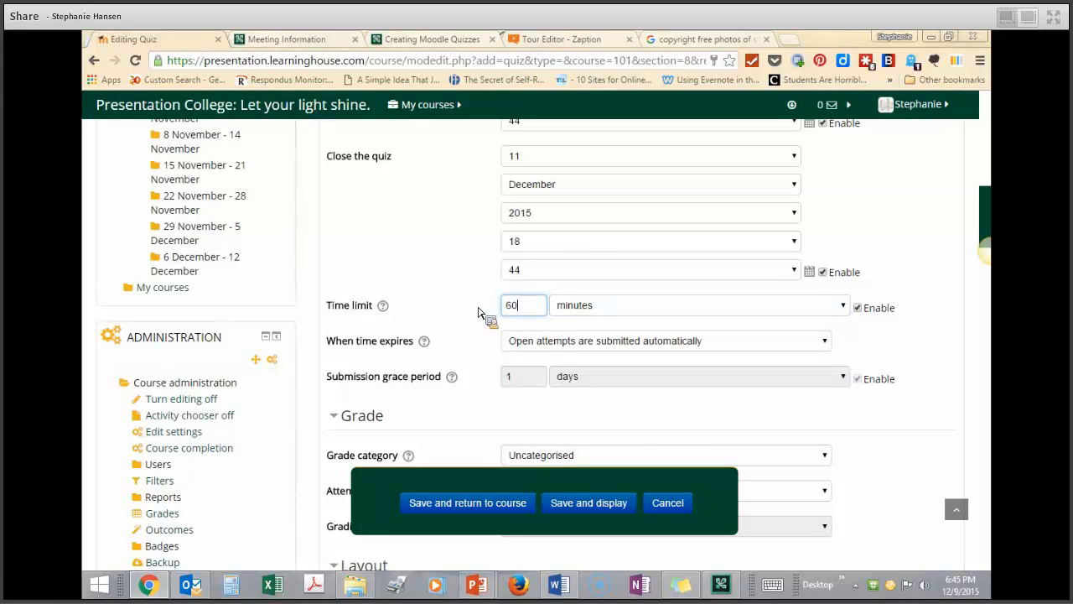
# - Choose to have open attempts submitted automatically when the quiz's time expires
pyautogui.click(475, 311)
pyautogui.scroll(-1, 475, 312)
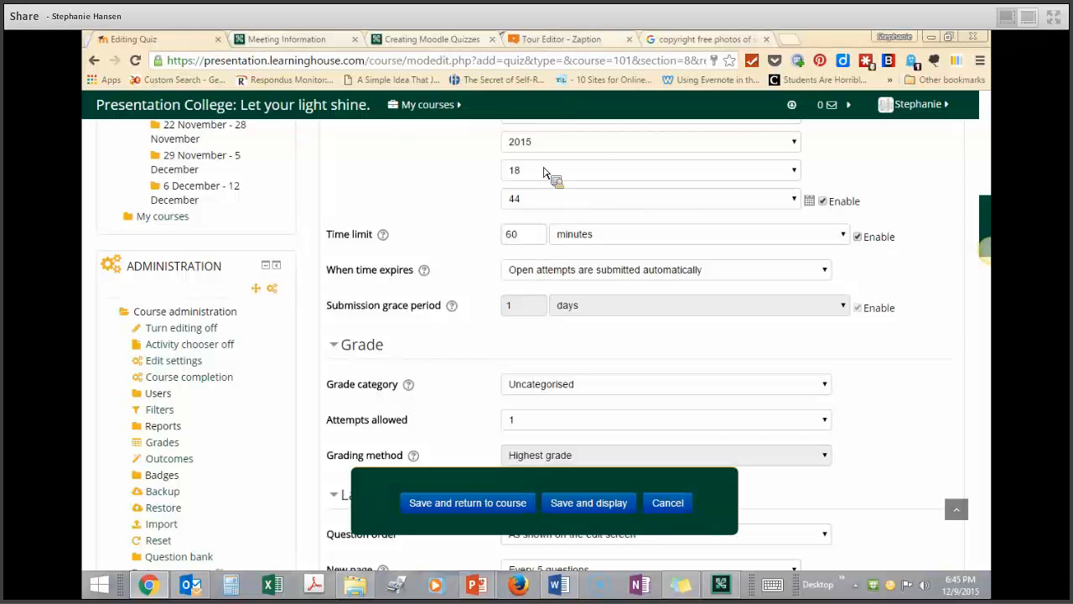
pyautogui.scroll(1, 602, 161)
pyautogui.scroll(-1, 602, 162)
pyautogui.scroll(-2, 602, 162)
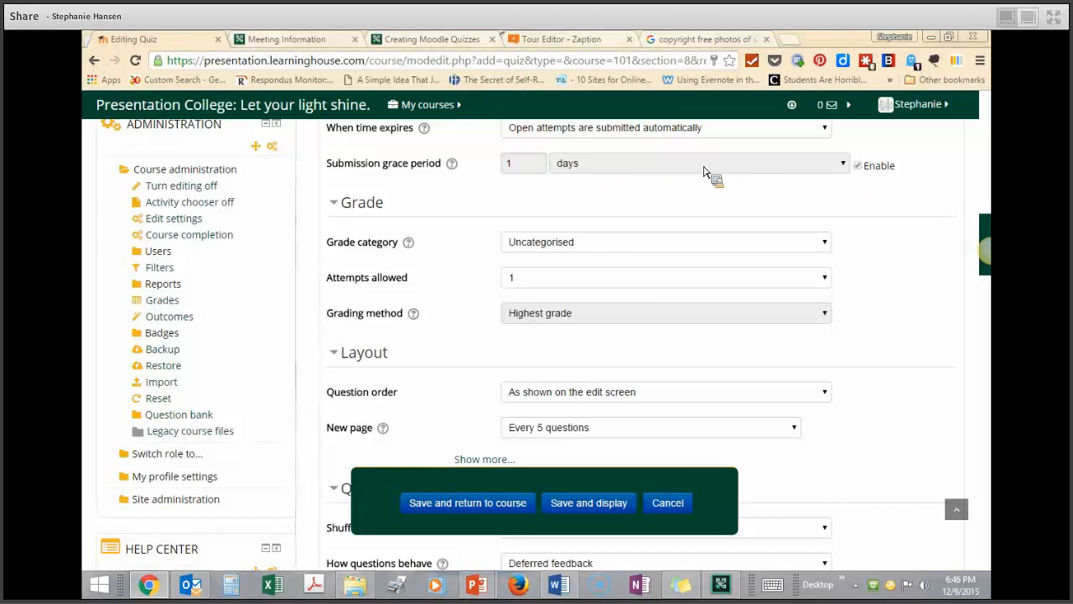
pyautogui.click(667, 128)
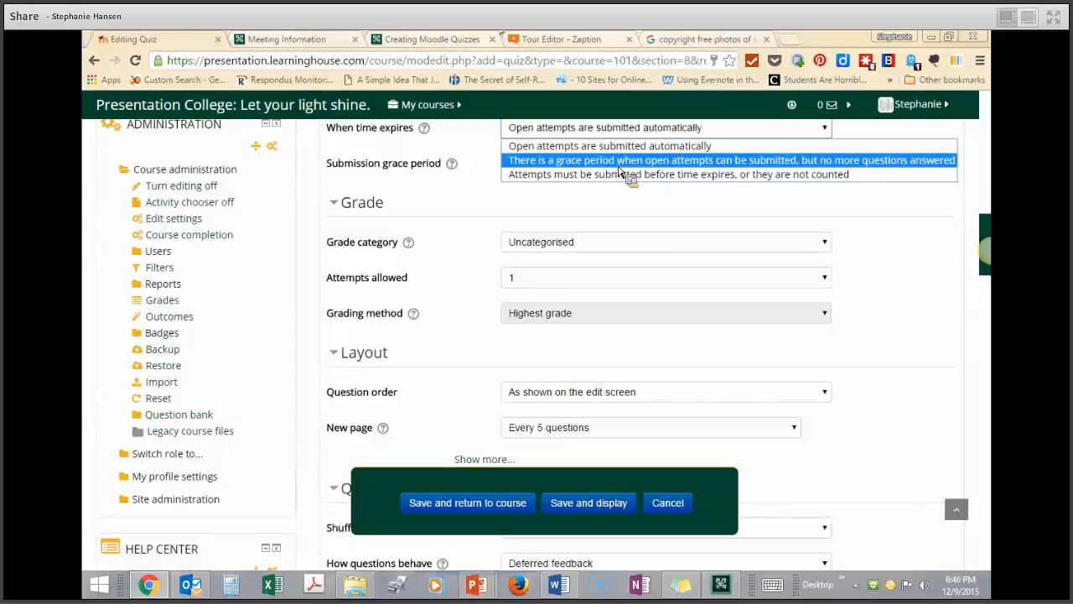
pyautogui.click(568, 145)
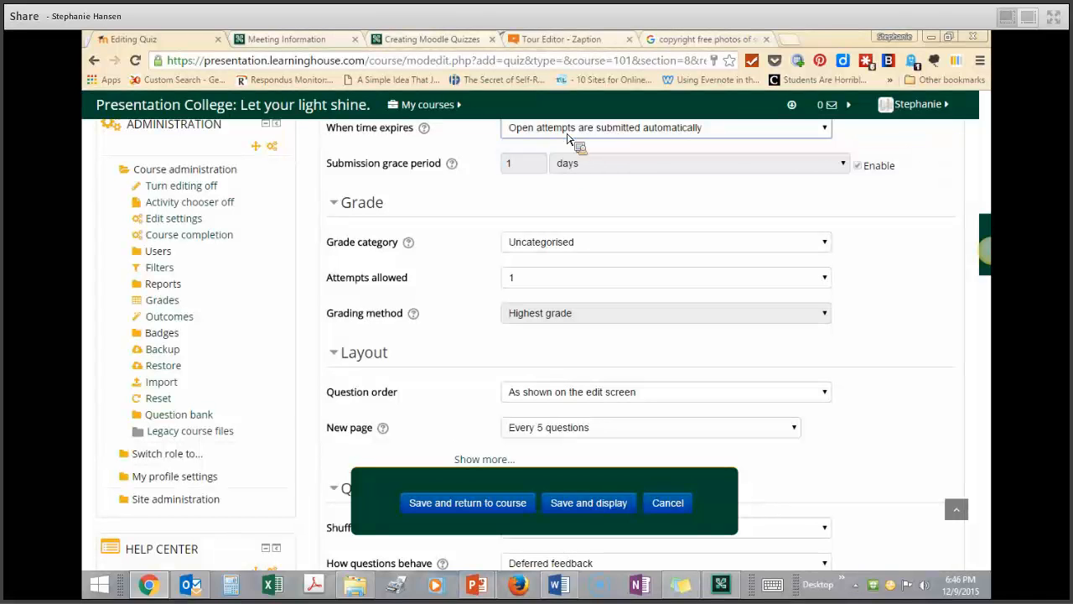
# - Review the available grade categories and choose Uncategorised for the quiz
pyautogui.scroll(-1, 446, 220)
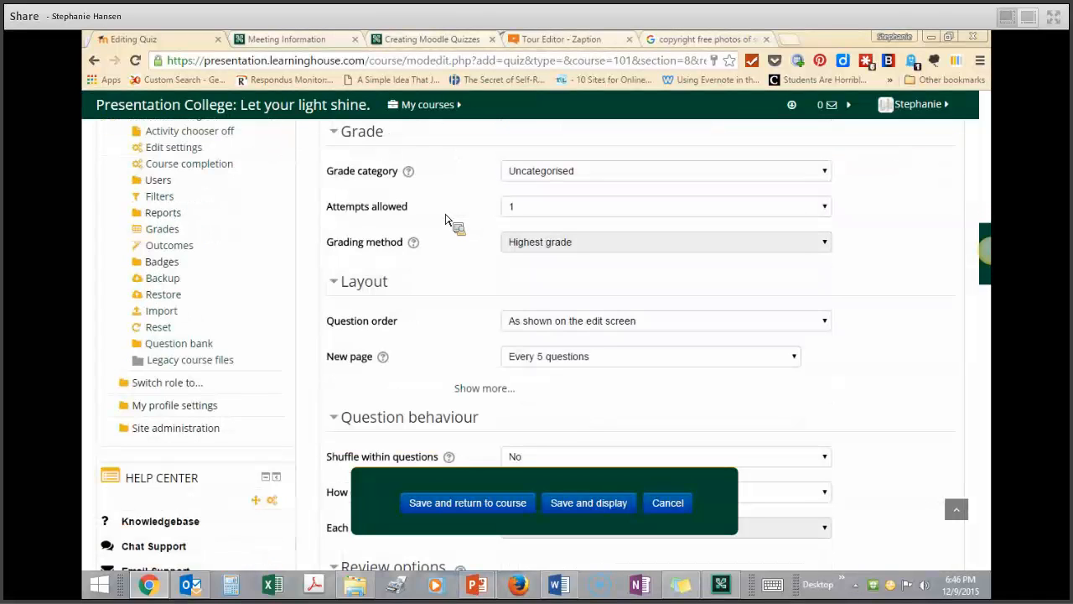
pyautogui.click(526, 174)
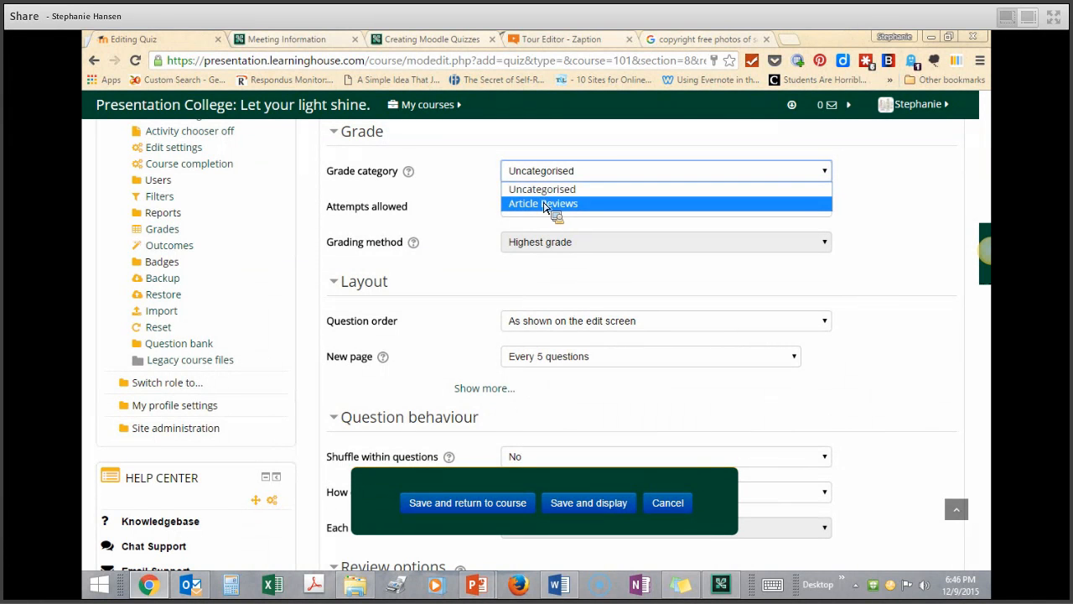
pyautogui.click(540, 190)
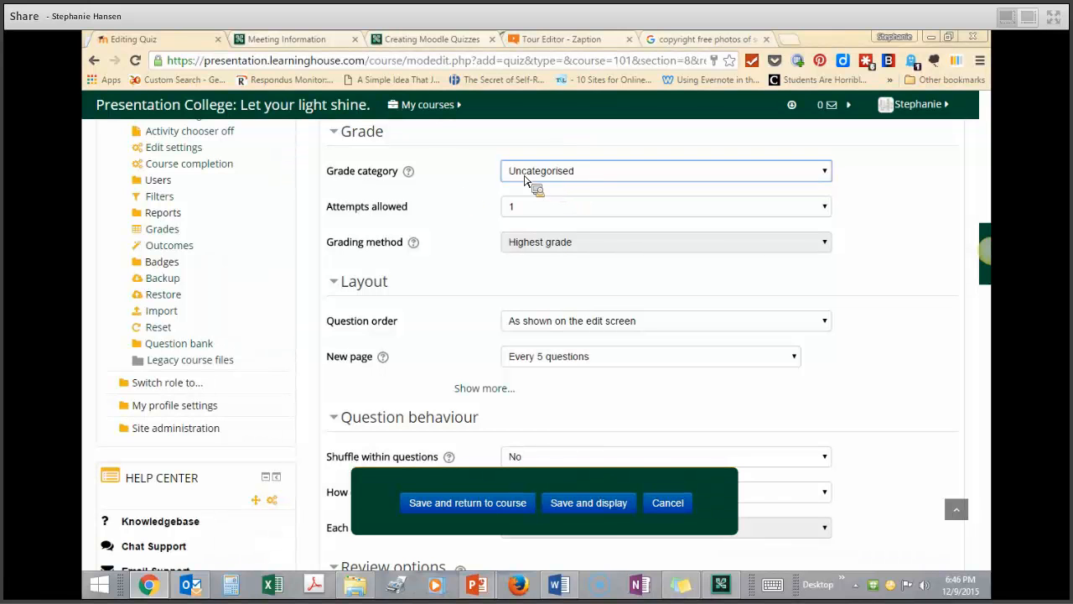
# - Allow 2 attempts at the quiz and set the grading method to Average grade
pyautogui.click(523, 210)
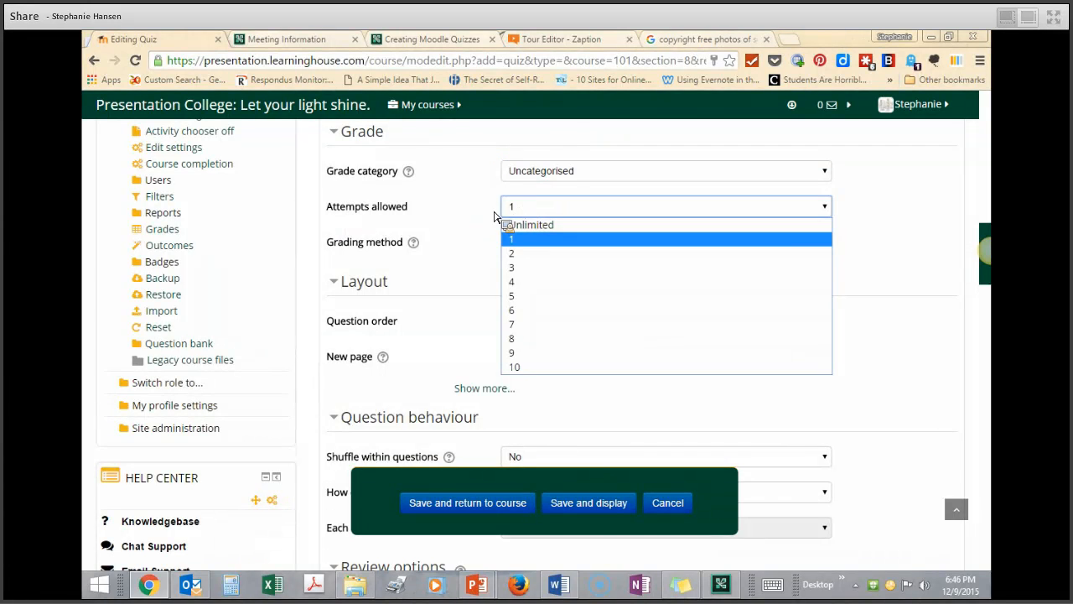
pyautogui.click(511, 253)
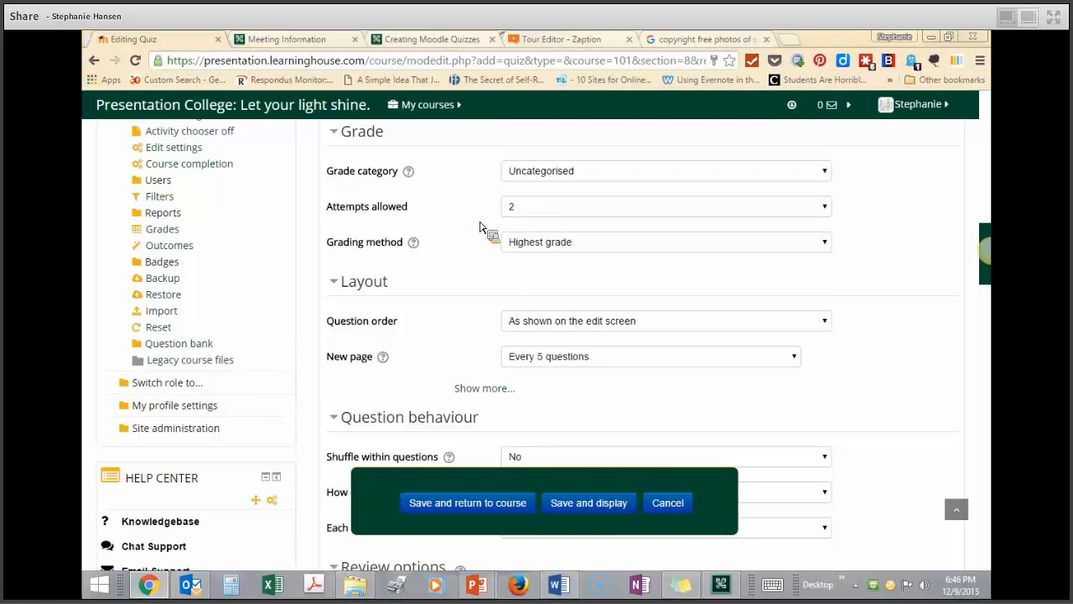
pyautogui.click(537, 244)
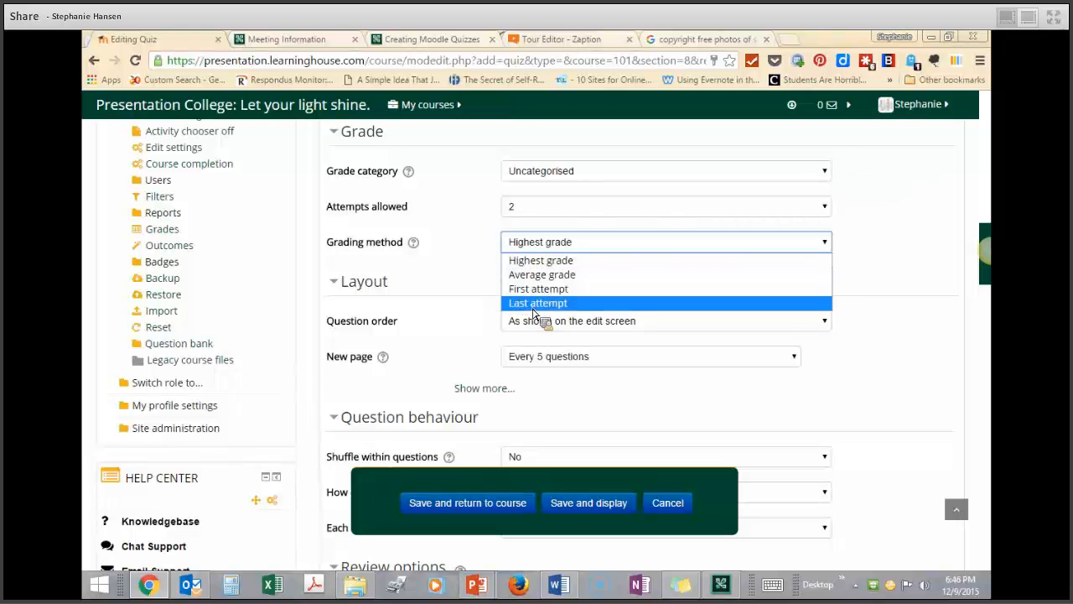
pyautogui.click(543, 274)
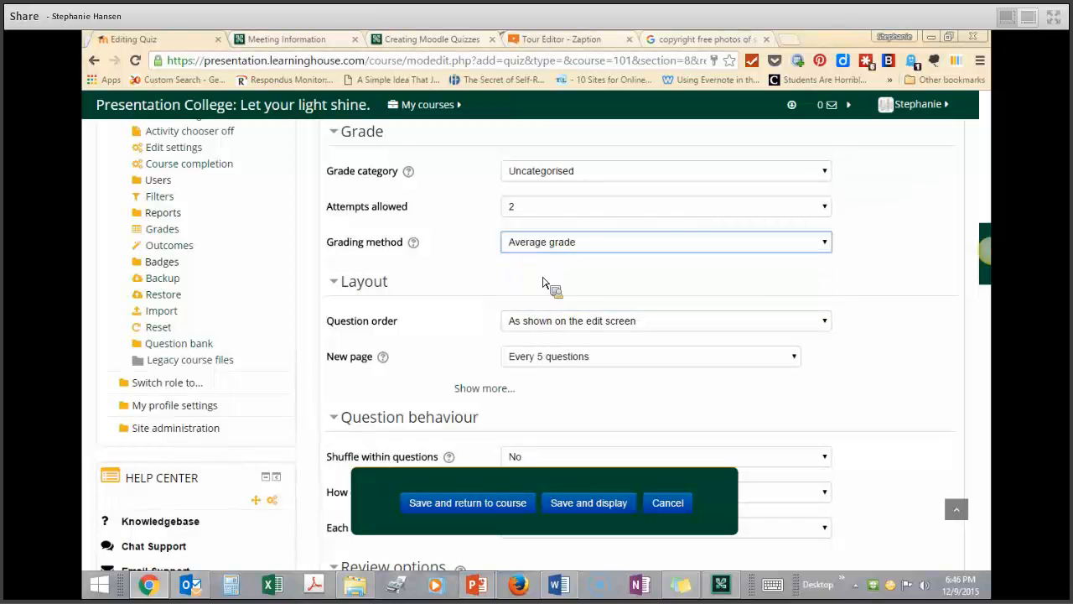
# - Set the question order to Shuffled randomly and start a new page every 5 questions
pyautogui.scroll(-1, 467, 256)
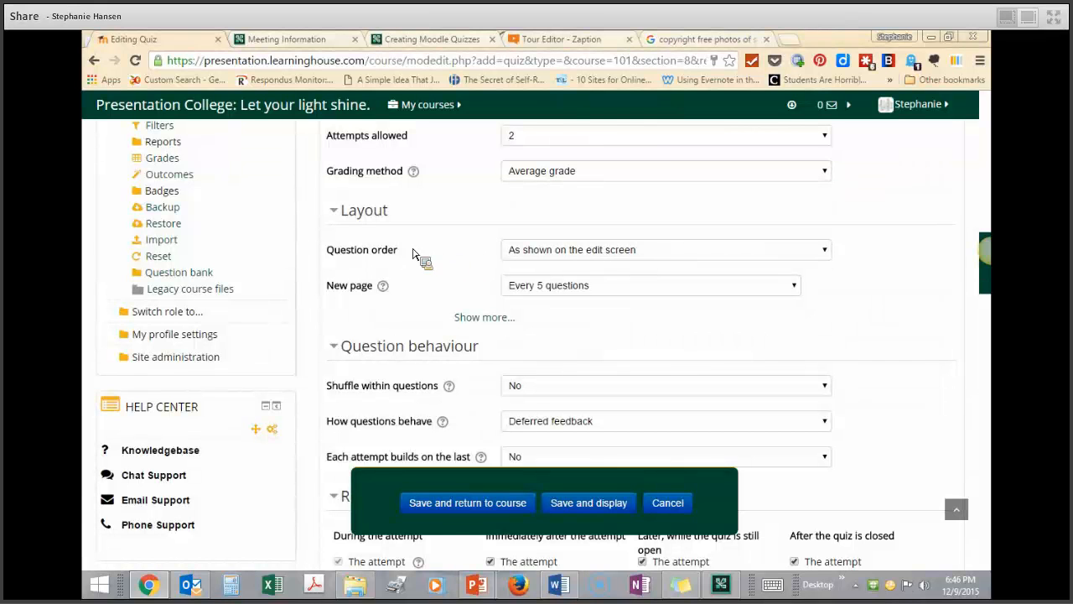
pyautogui.click(529, 251)
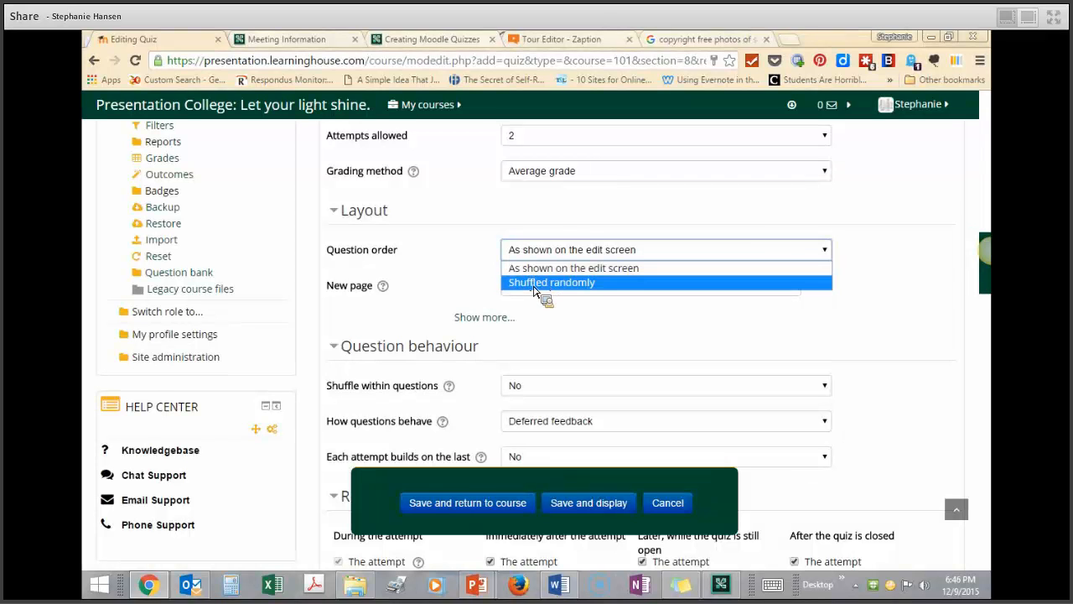
pyautogui.click(534, 284)
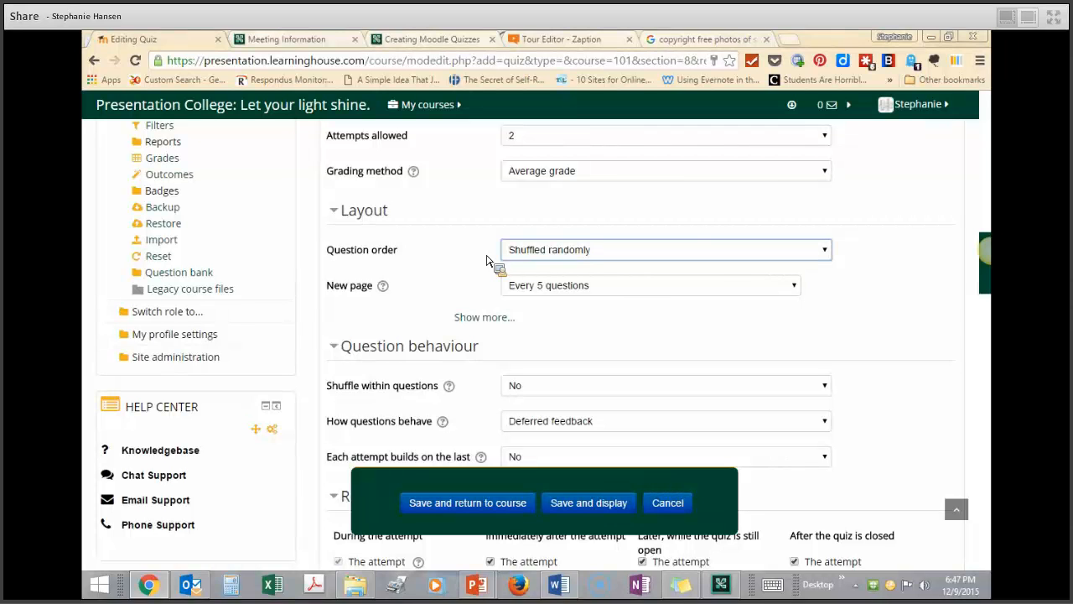
pyautogui.click(532, 289)
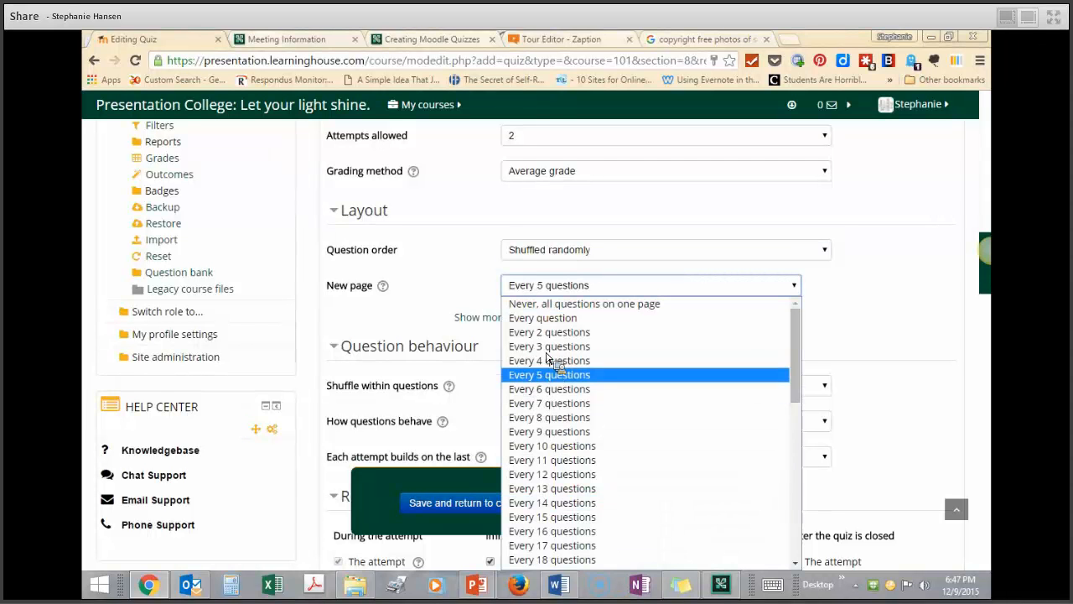
pyautogui.click(545, 377)
# - Reveal the additional layout settings and check the navigation method options, keeping Free
pyautogui.scroll(-1, 478, 260)
pyautogui.click(481, 245)
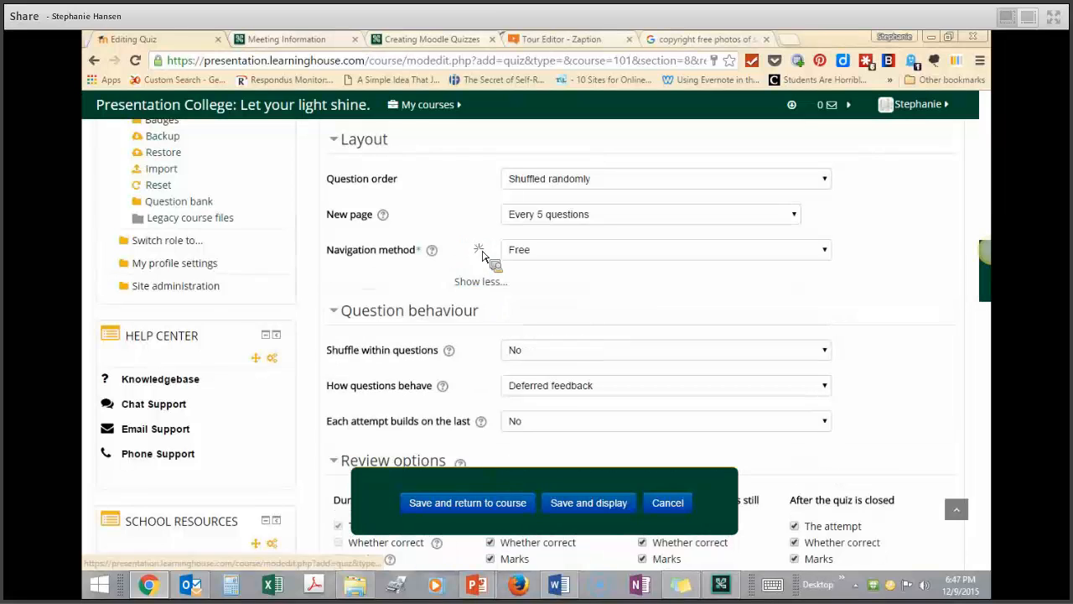
pyautogui.click(541, 255)
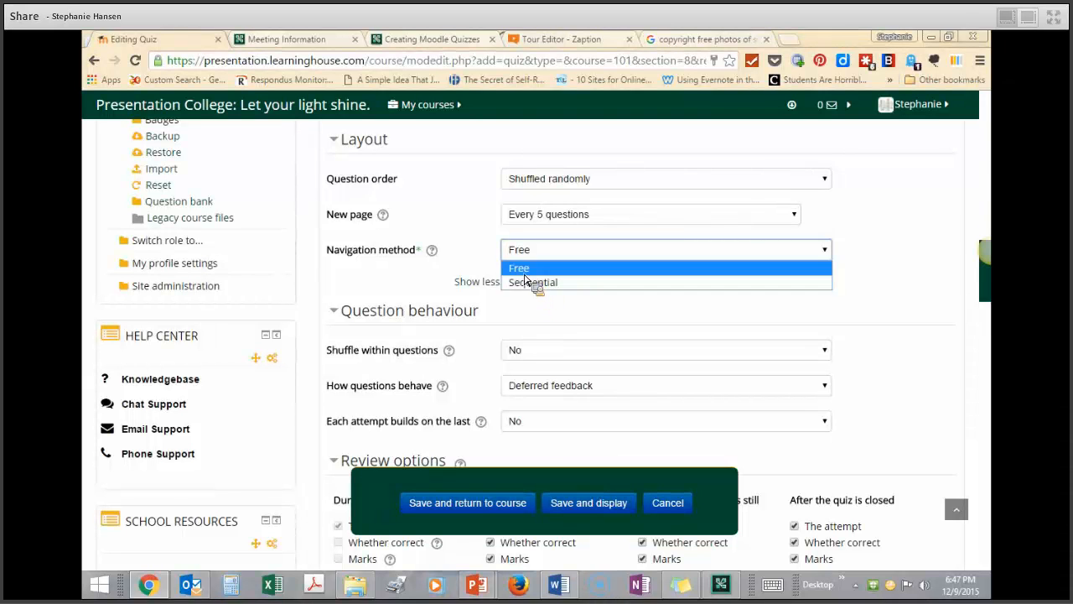
# - Set Shuffle within questions to Yes in the question behaviour settings
pyautogui.scroll(-1, 524, 285)
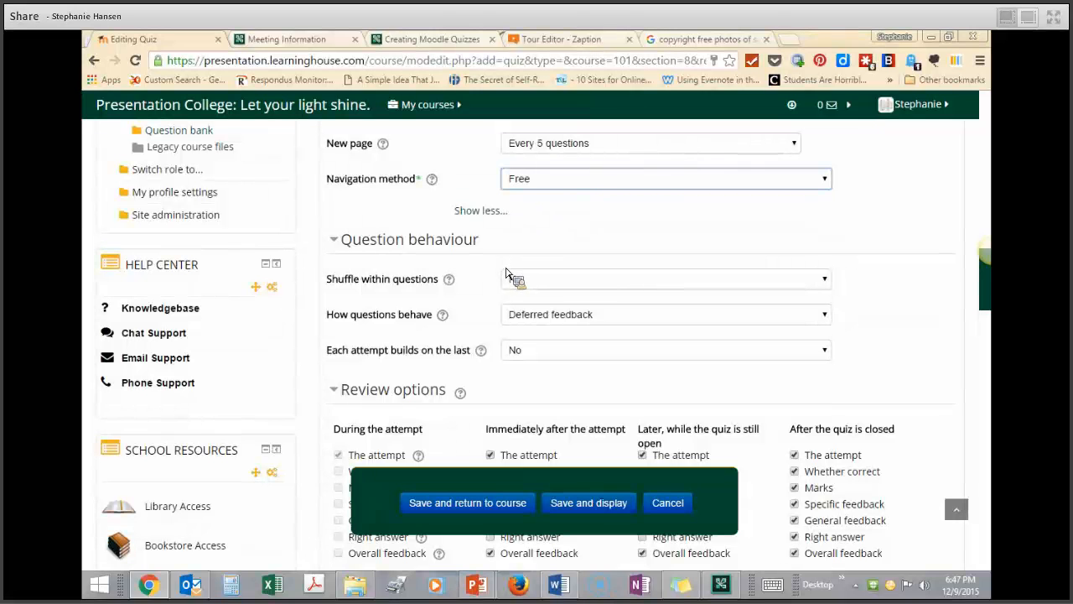
pyautogui.click(524, 282)
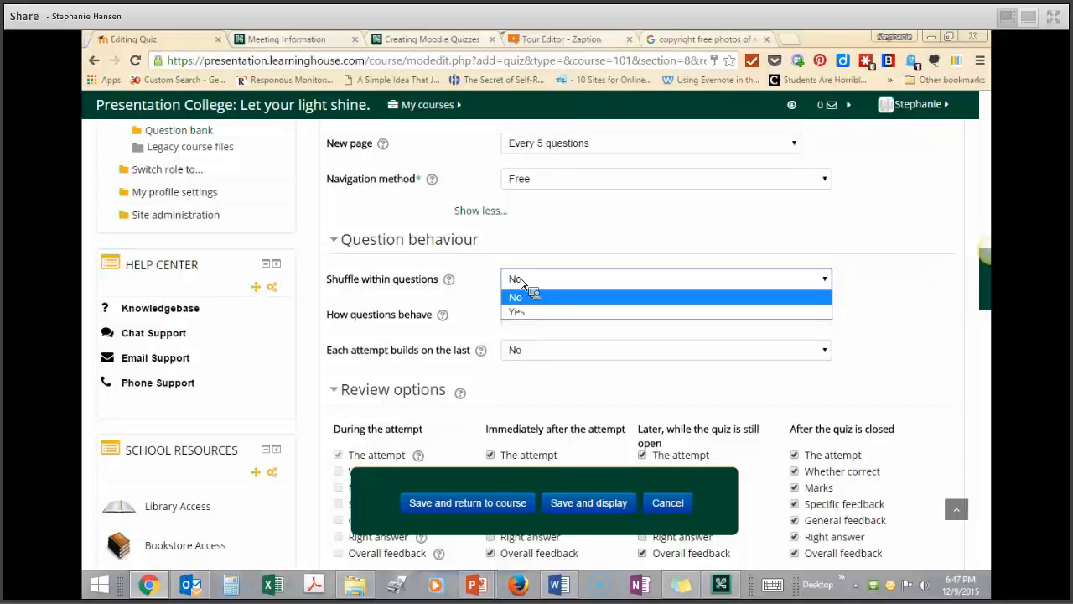
pyautogui.click(520, 282)
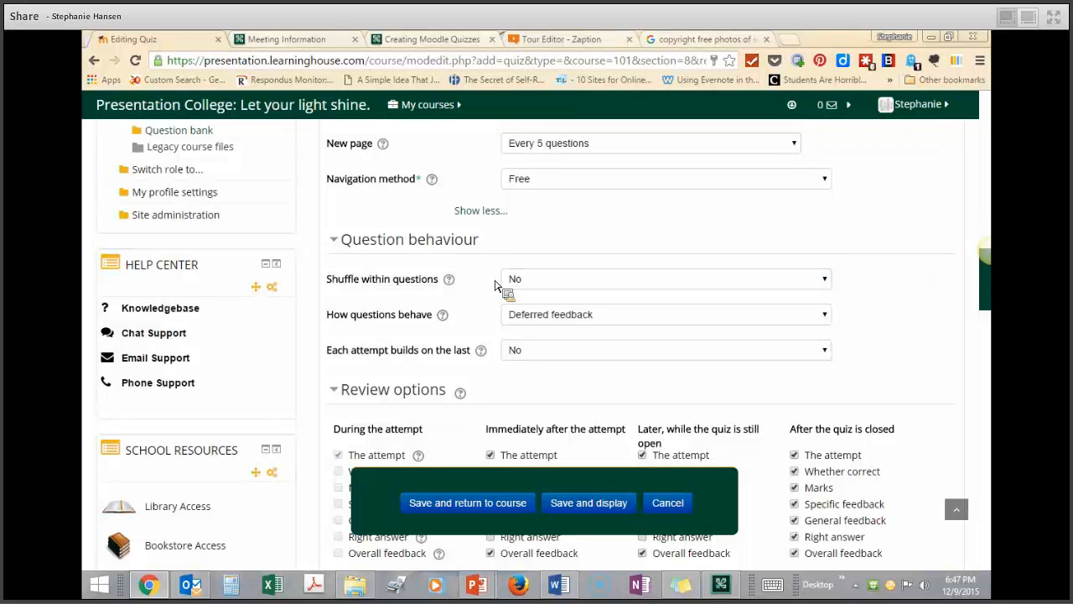
pyautogui.click(509, 280)
pyautogui.click(519, 315)
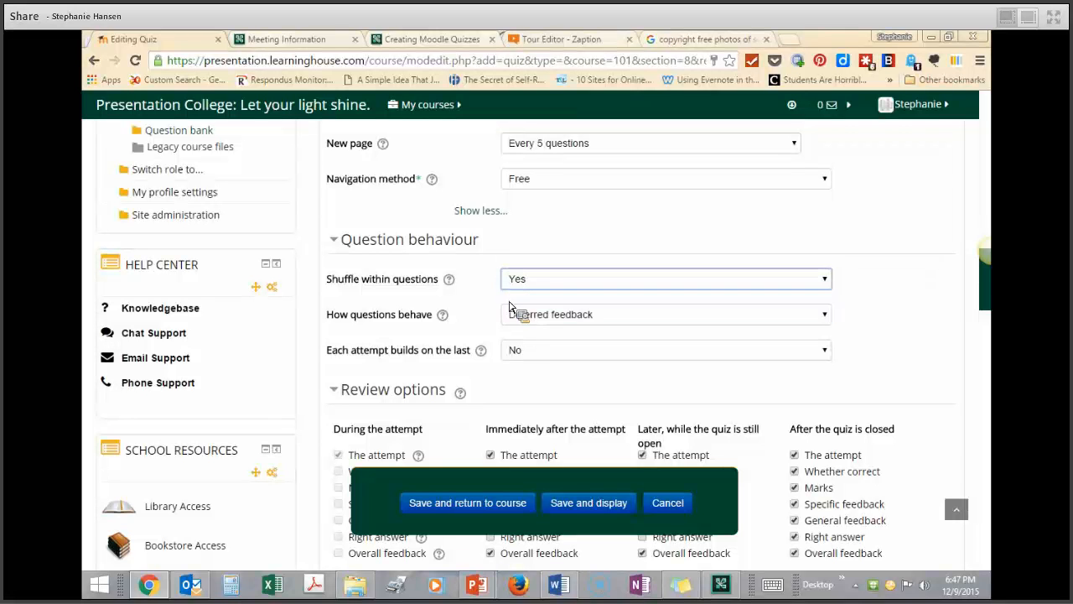
# - Review the modes and help text for how questions behave, and set Each attempt builds on the last to No
pyautogui.scroll(-1, 488, 284)
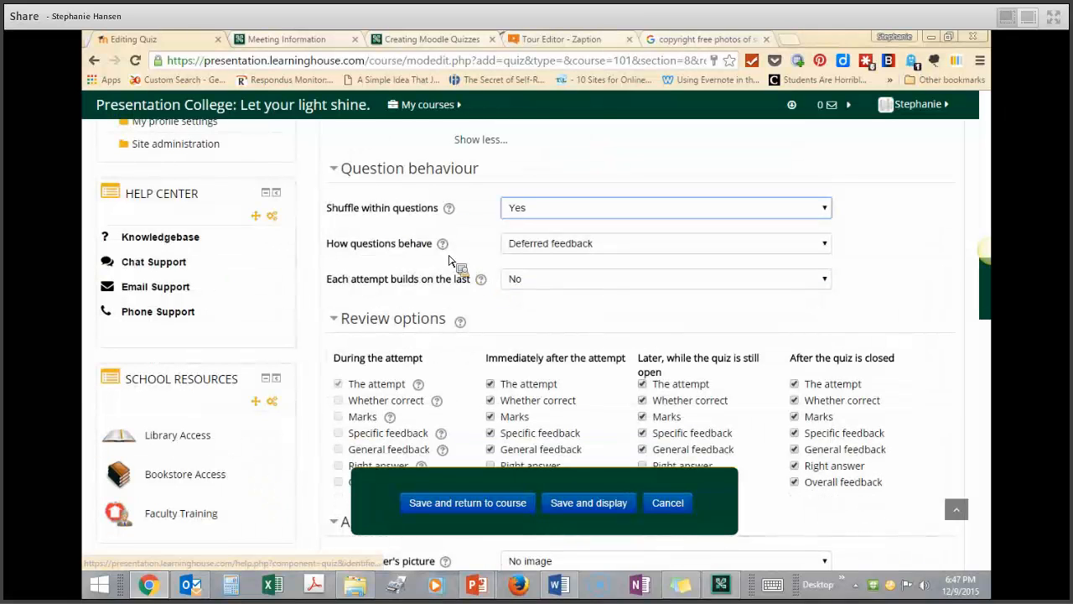
pyautogui.click(541, 250)
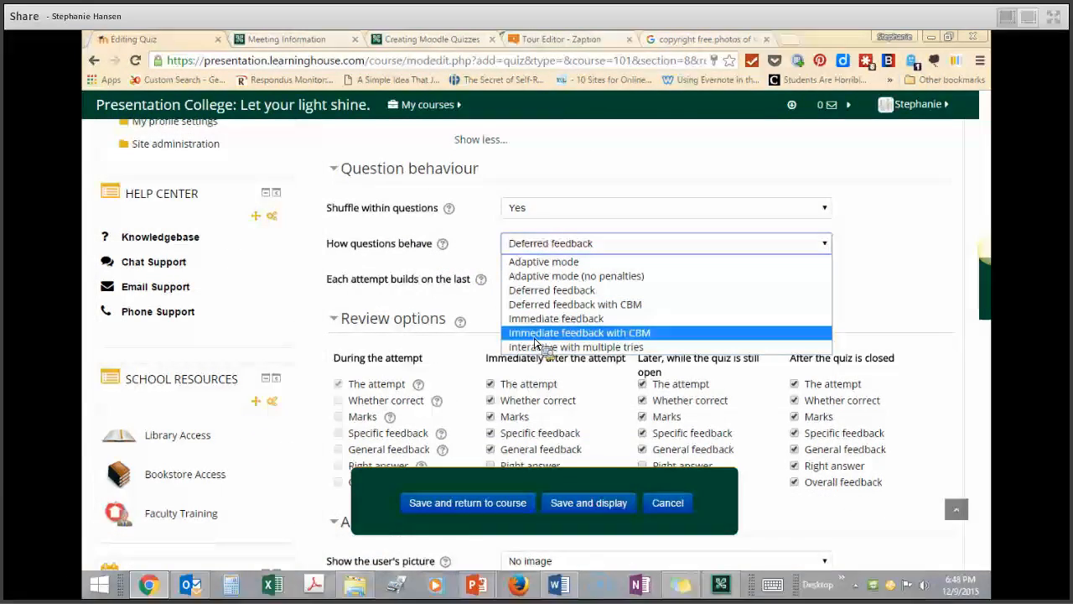
pyautogui.click(443, 245)
pyautogui.click(442, 244)
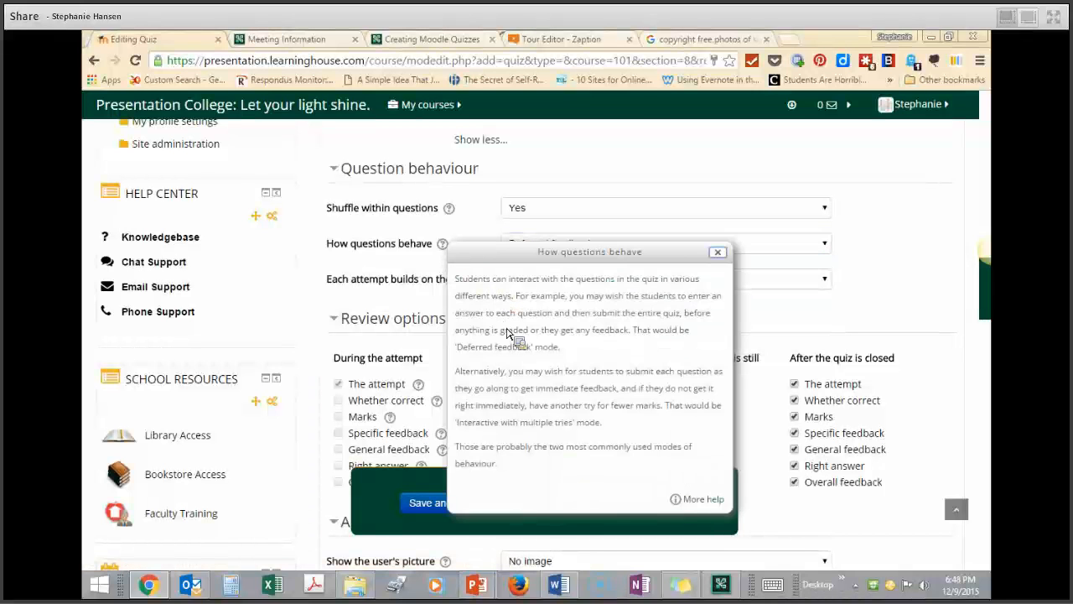
pyautogui.click(718, 253)
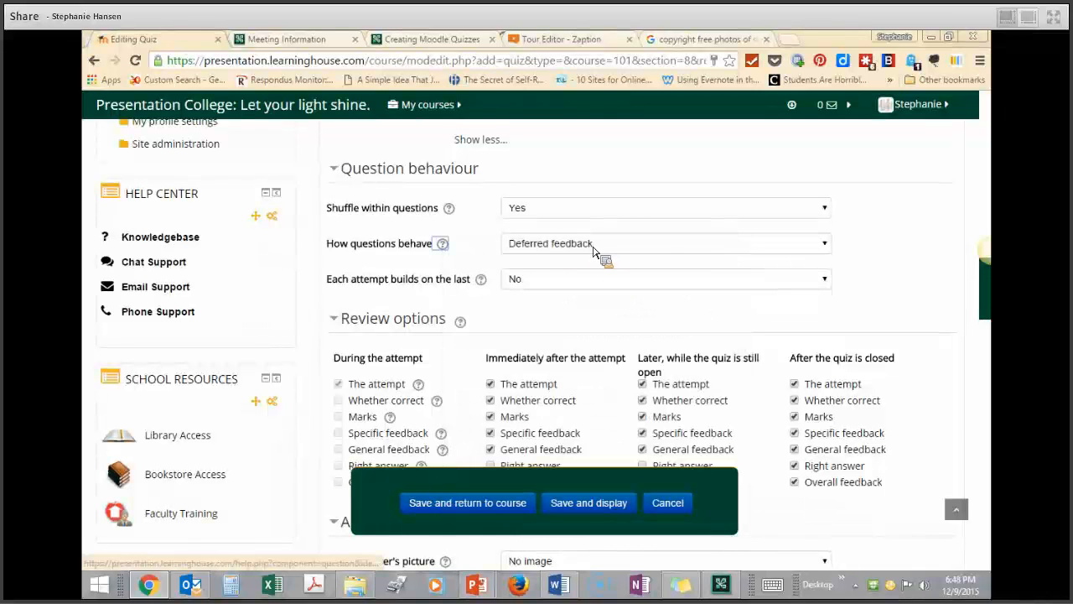
pyautogui.click(537, 282)
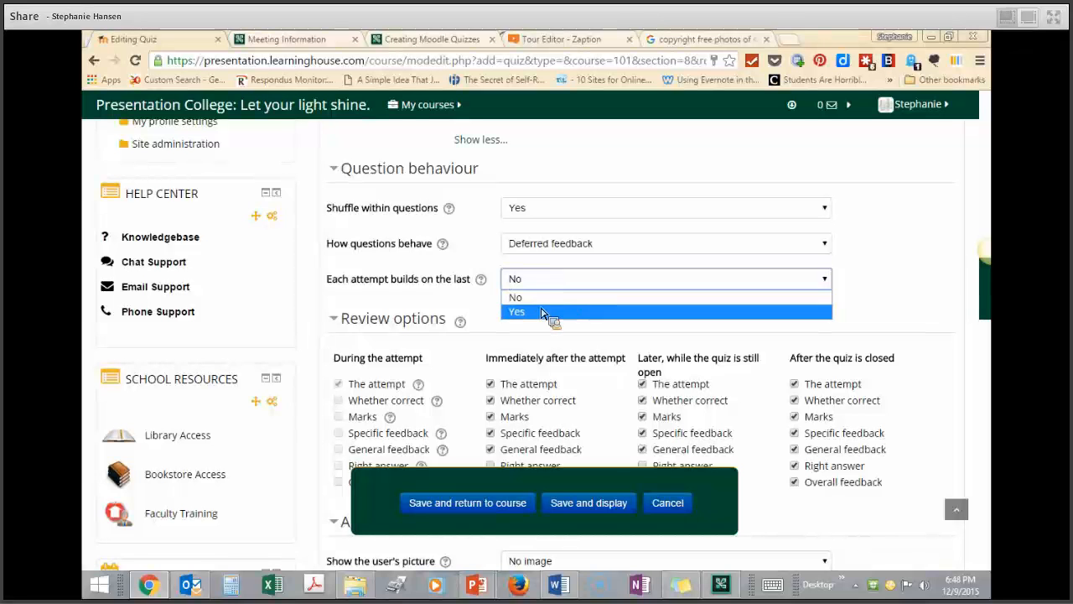
pyautogui.click(533, 298)
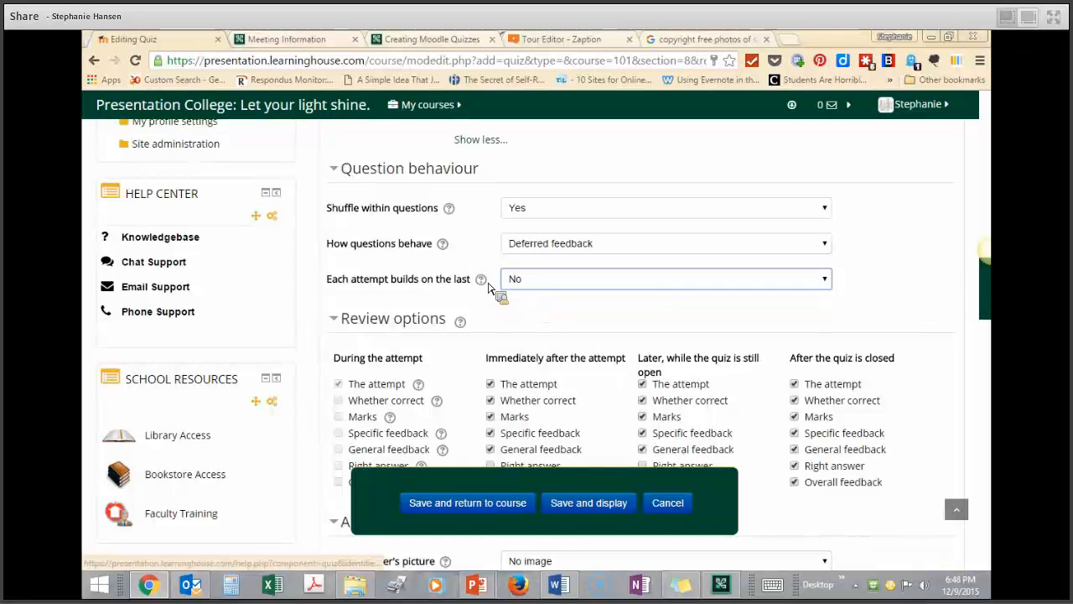
# - For review immediately after the attempt, disable Whether correct, Specific feedback, General feedback and Overall feedback, keeping Marks enabled
pyautogui.scroll(-1, 486, 287)
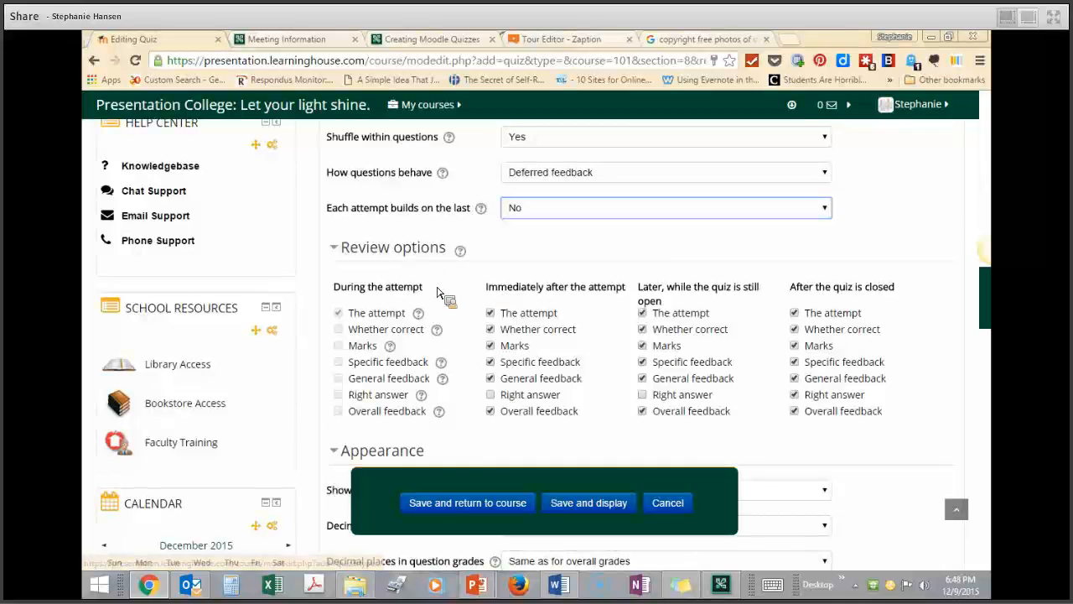
pyautogui.scroll(-1, 428, 302)
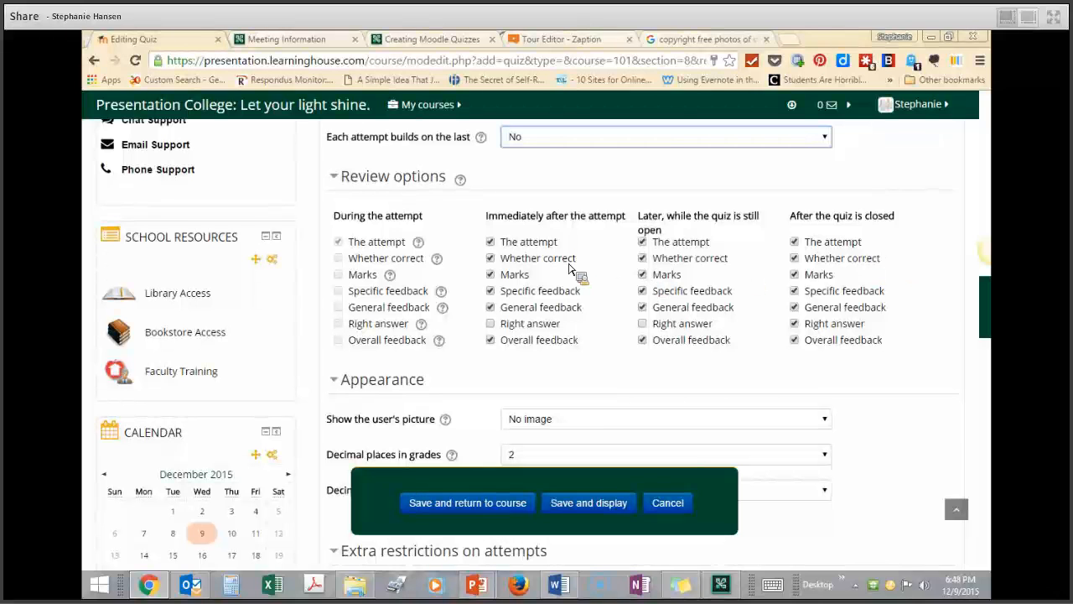
pyautogui.click(491, 274)
pyautogui.click(490, 290)
pyautogui.click(491, 307)
pyautogui.click(492, 339)
pyautogui.click(491, 259)
pyautogui.click(491, 274)
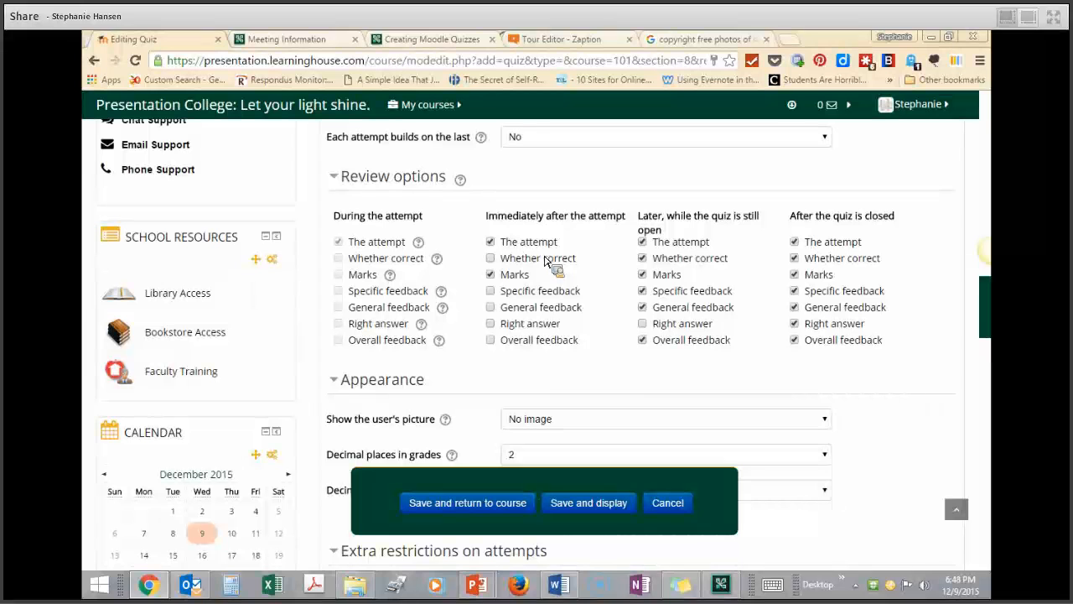
# - Read the help on Whether correct and disable it plus specific, general and overall feedback for later review while the quiz is still open
pyautogui.click(437, 258)
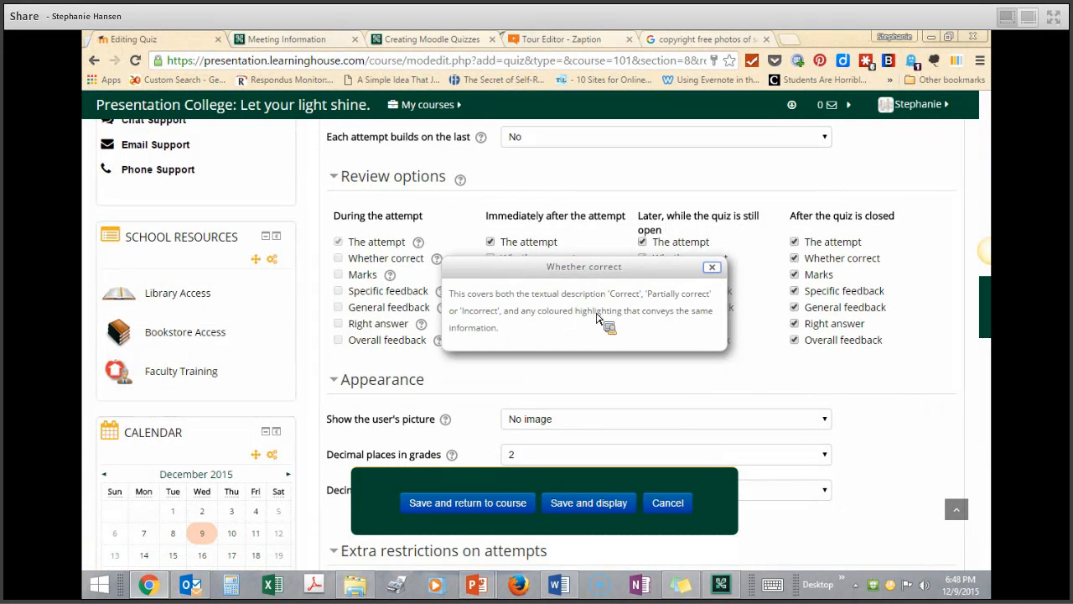
pyautogui.click(712, 267)
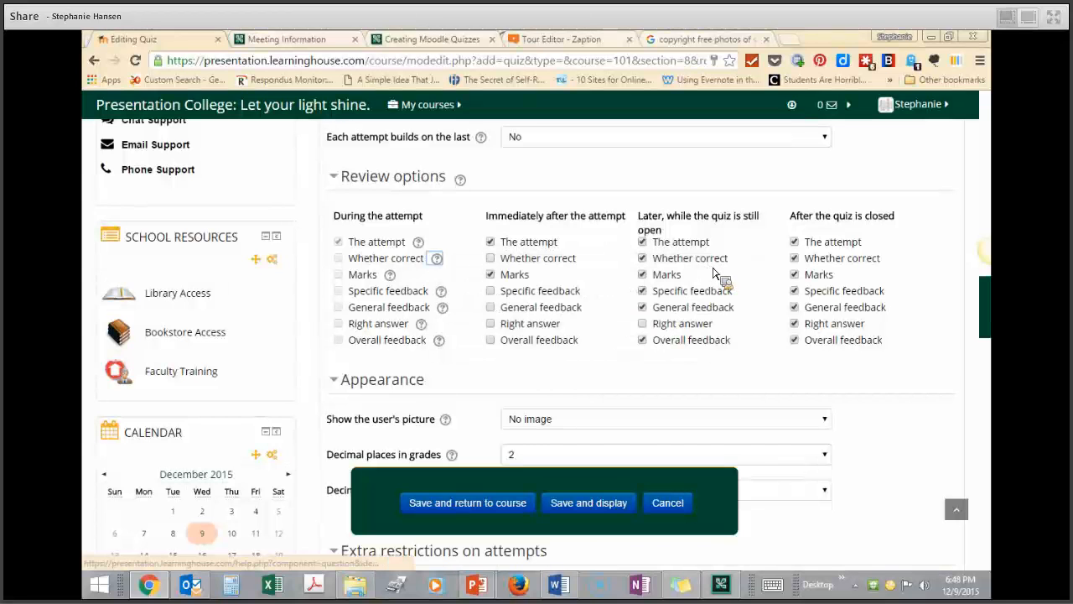
pyautogui.click(650, 260)
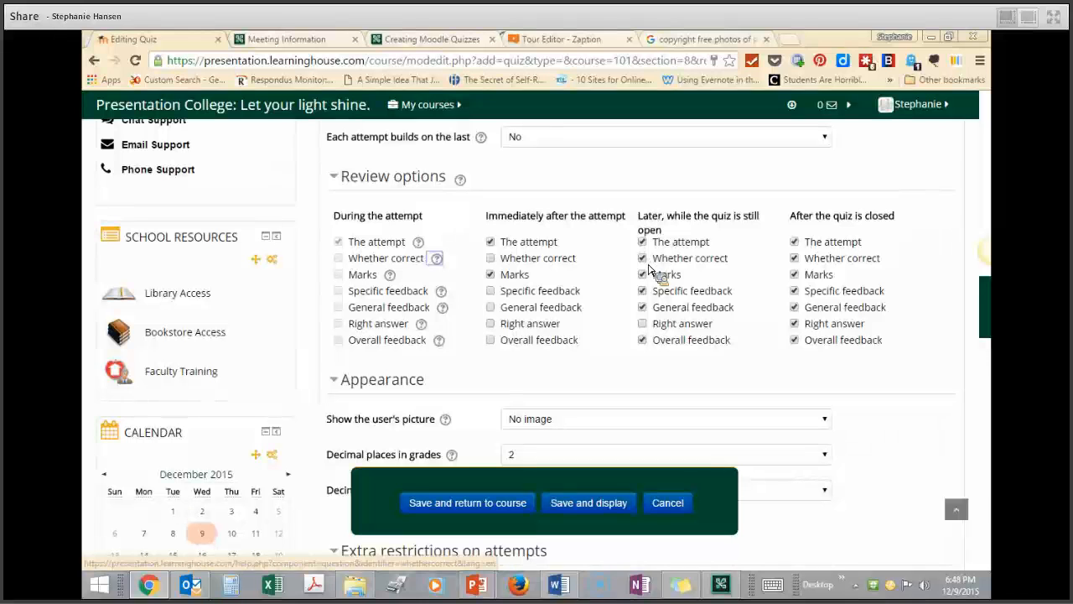
pyautogui.click(644, 291)
pyautogui.click(644, 308)
pyautogui.click(643, 341)
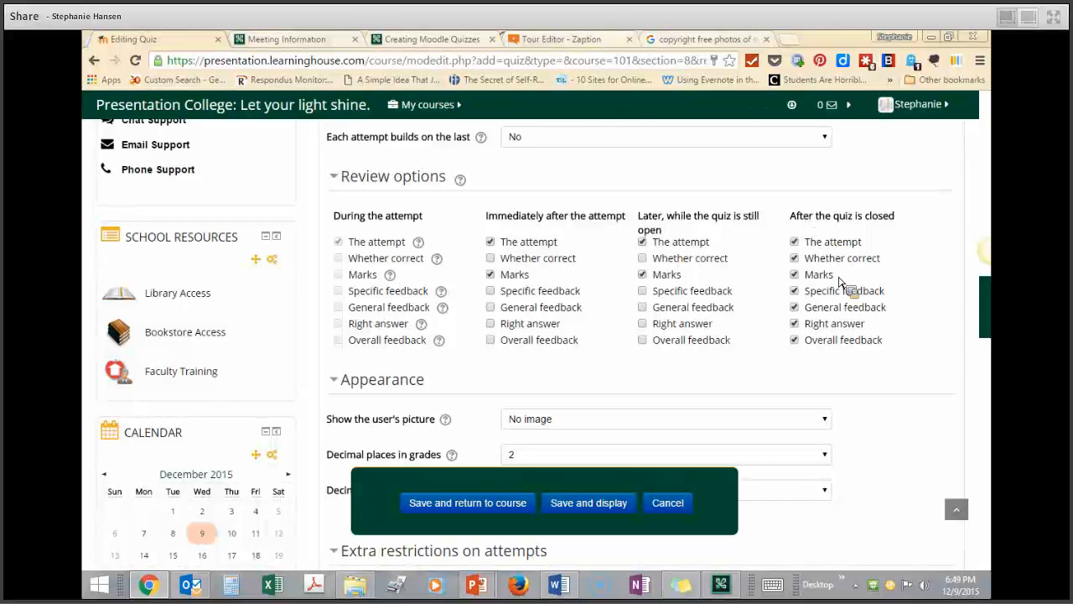
pyautogui.scroll(-1, 830, 362)
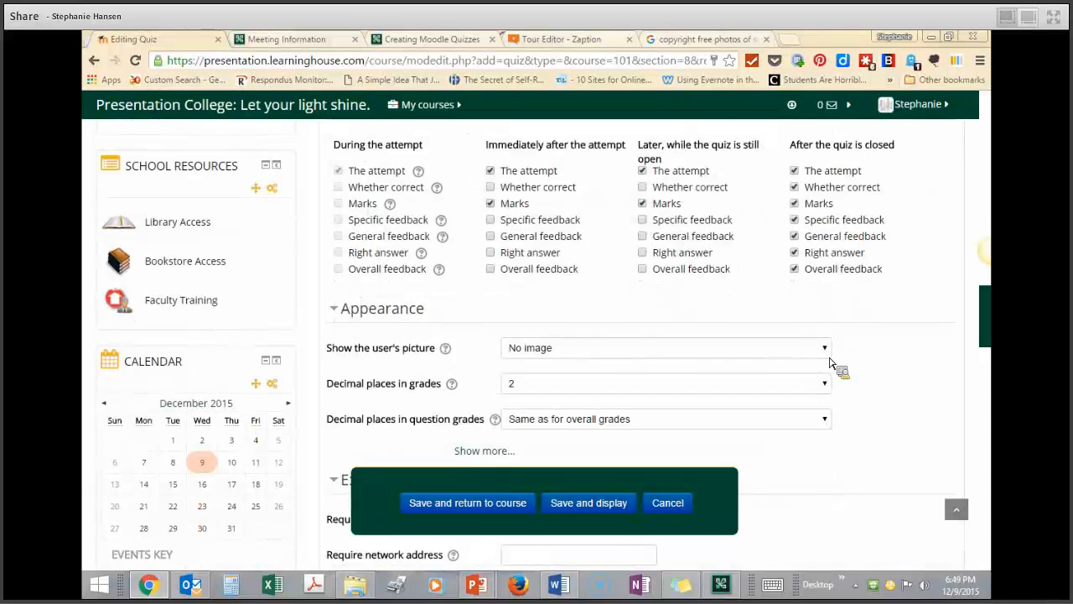
# - Set decimal places in grades to 0, keep question grades Same as for overall grades, and check the additional appearance option
pyautogui.scroll(-1, 830, 362)
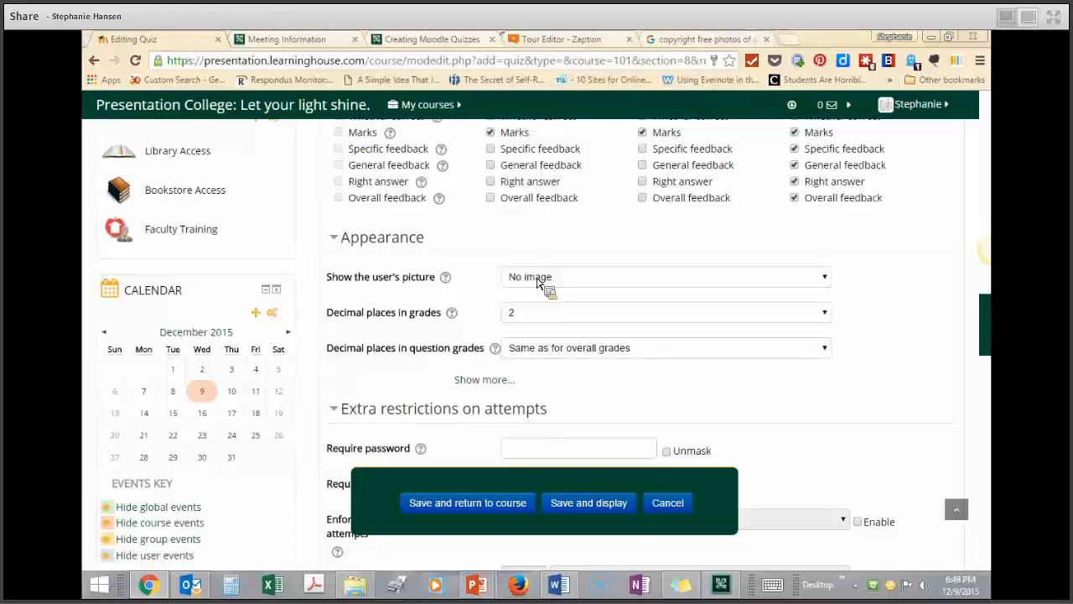
pyautogui.scroll(-1, 537, 282)
pyautogui.click(518, 242)
pyautogui.click(528, 258)
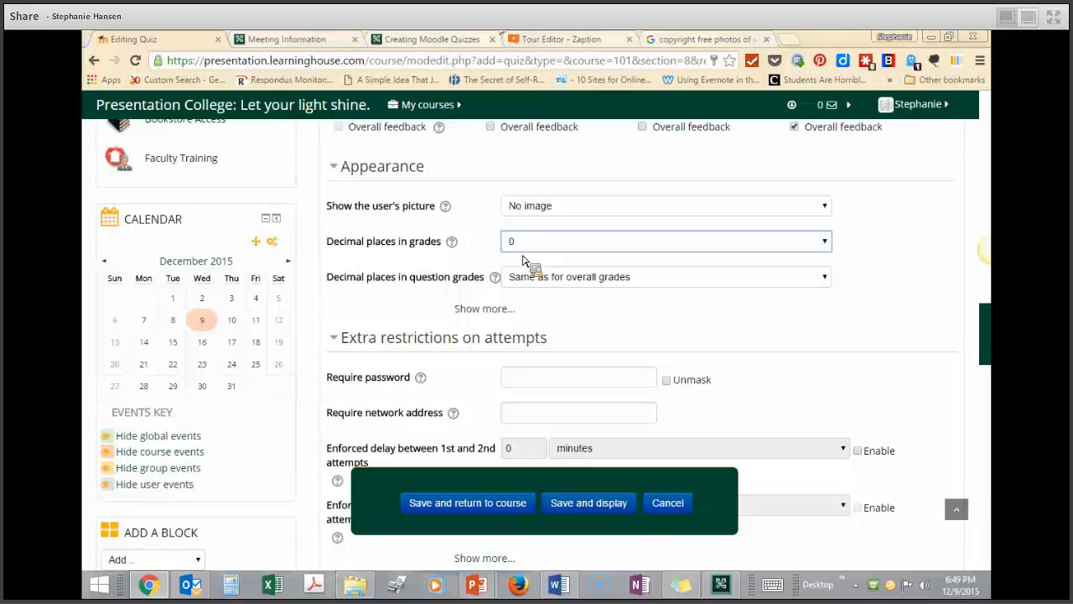
pyautogui.click(543, 278)
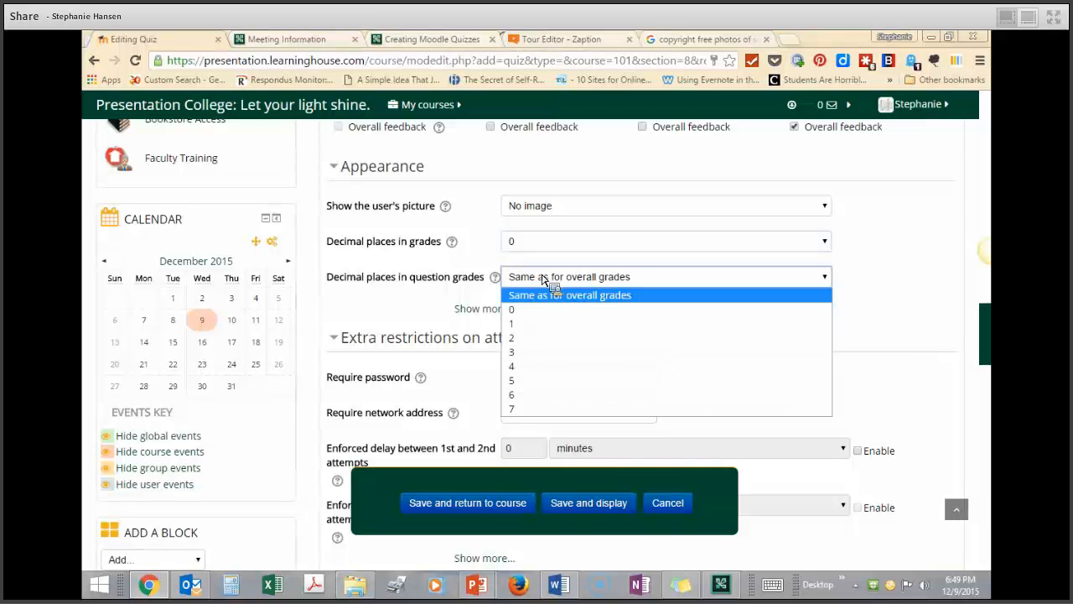
pyautogui.click(508, 296)
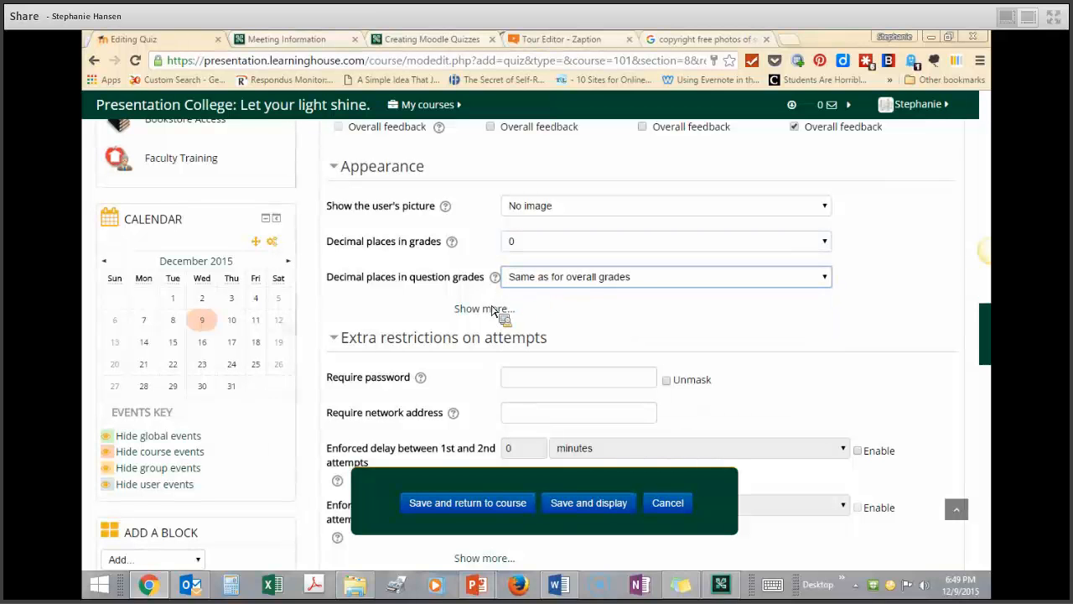
pyautogui.click(502, 308)
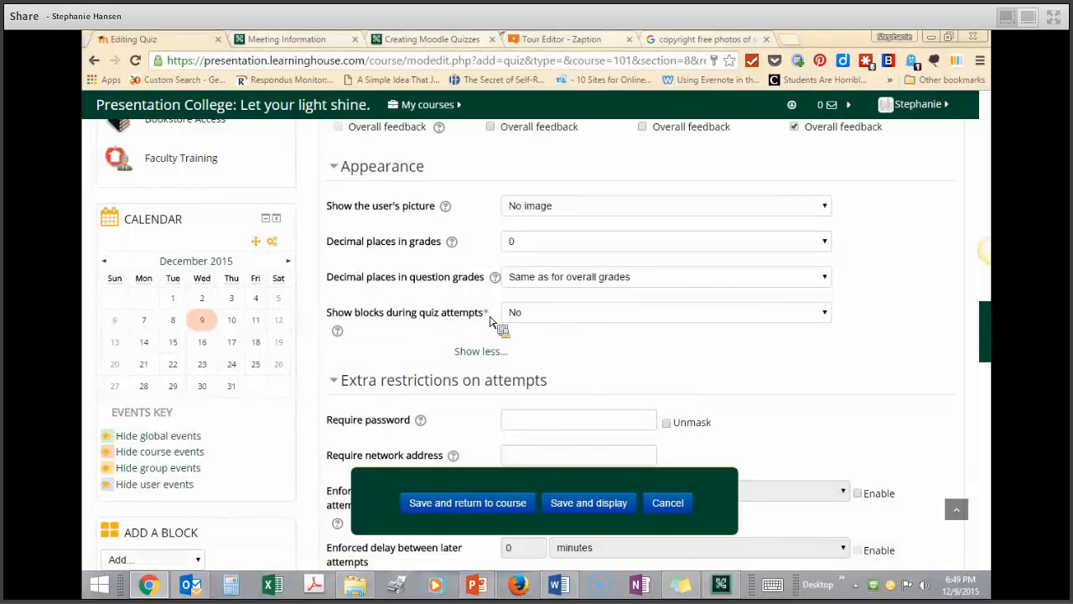
pyautogui.click(487, 353)
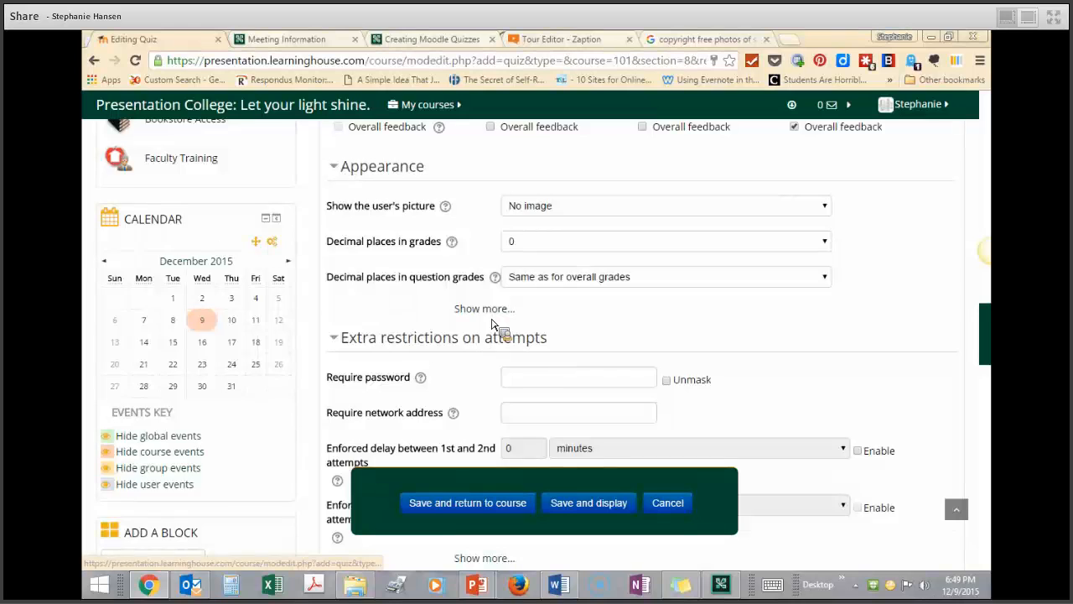
# - Unmask the Require password field in the extra restrictions and enter the quiz password
pyautogui.scroll(-3, 491, 323)
pyautogui.click(667, 239)
pyautogui.click(612, 245)
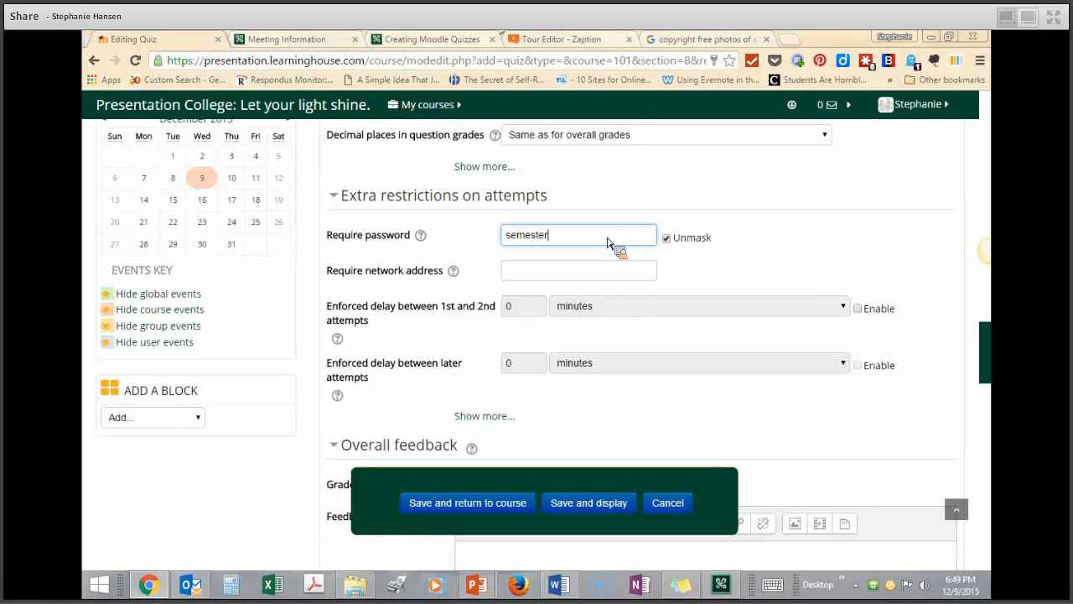
pyautogui.click(676, 280)
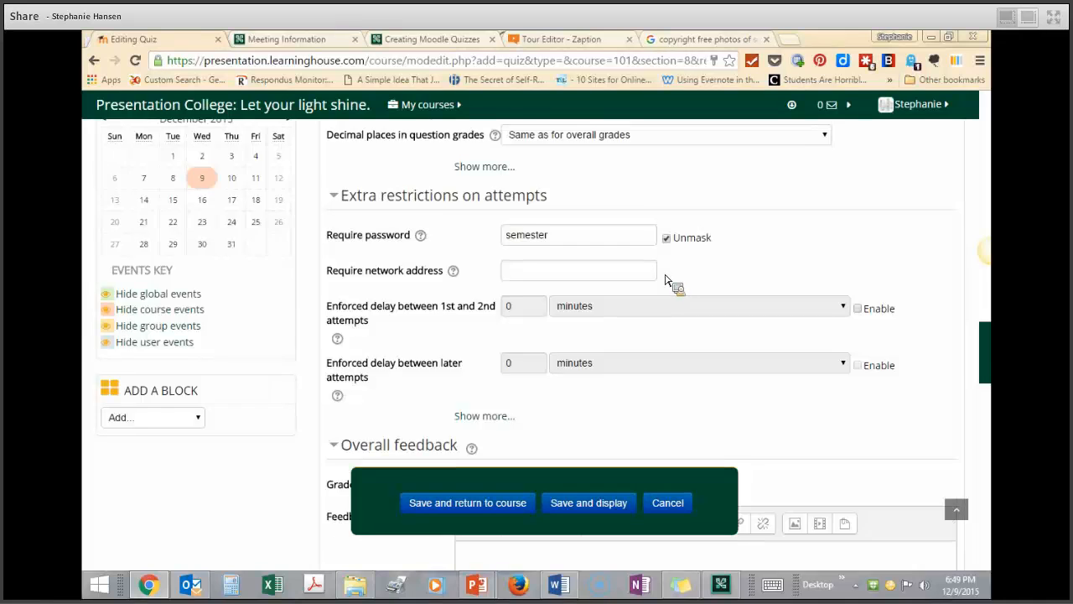
# - Enable an enforced delay of 6 hours between the 1st and 2nd attempts and view the additional browser security setting
pyautogui.scroll(-1, 671, 279)
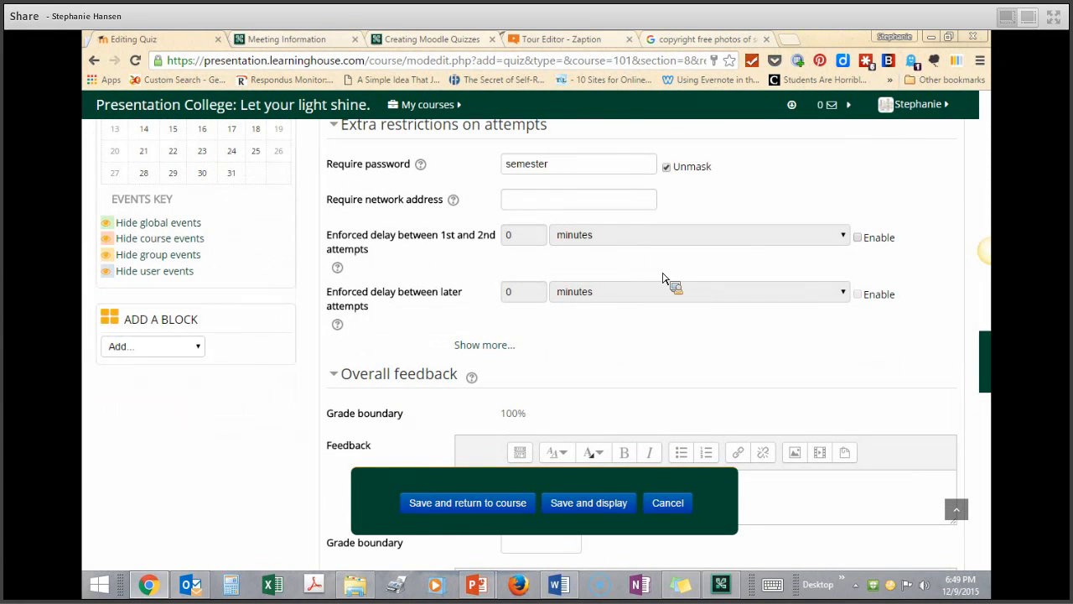
pyautogui.click(514, 204)
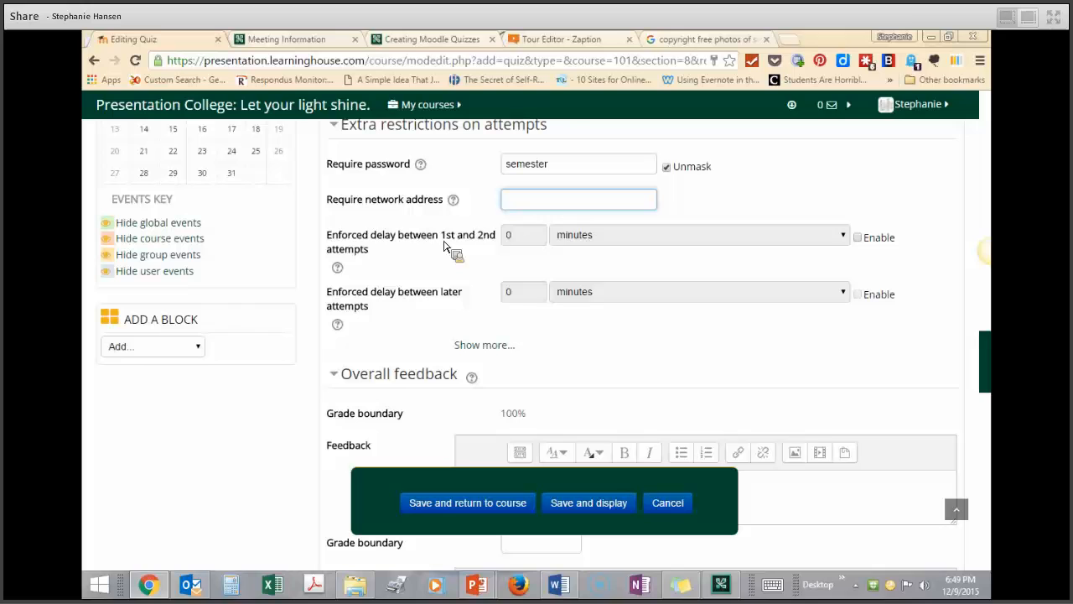
pyautogui.click(864, 241)
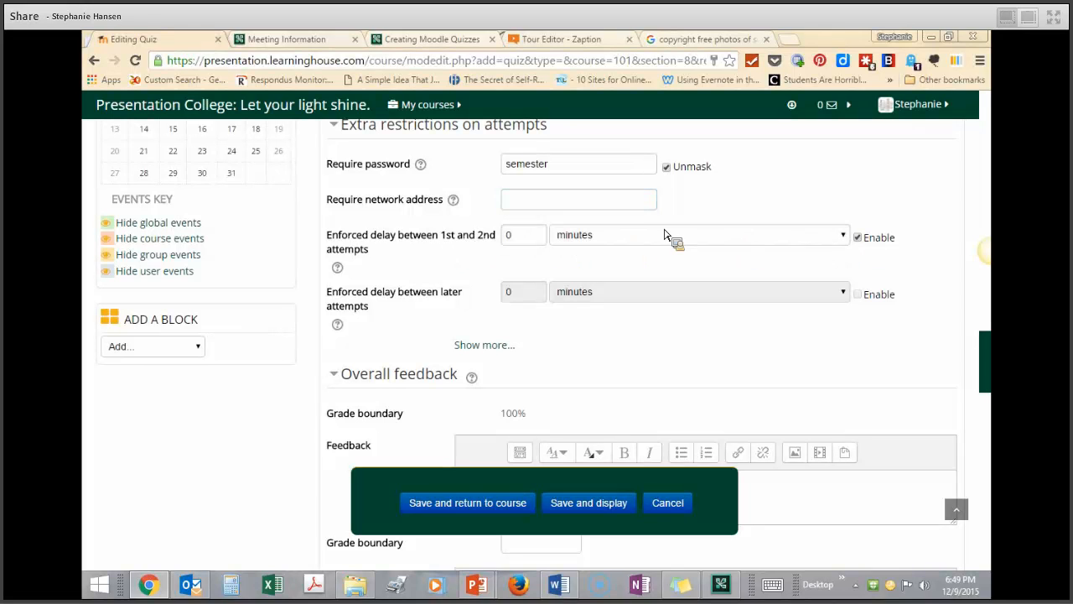
pyautogui.click(662, 237)
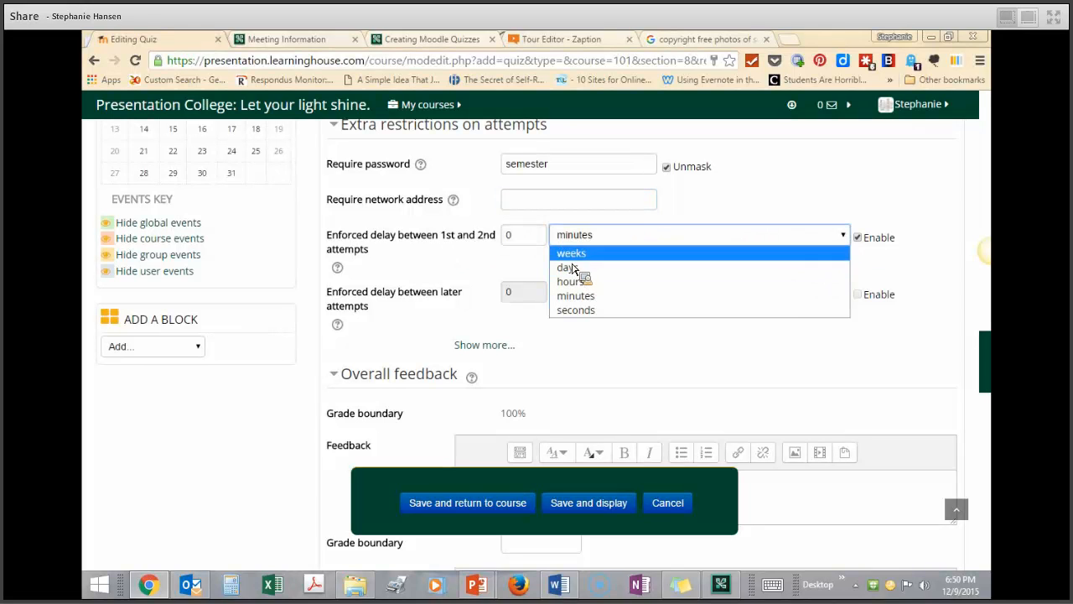
pyautogui.click(573, 282)
pyautogui.doubleClick(510, 234)
pyautogui.write('6')
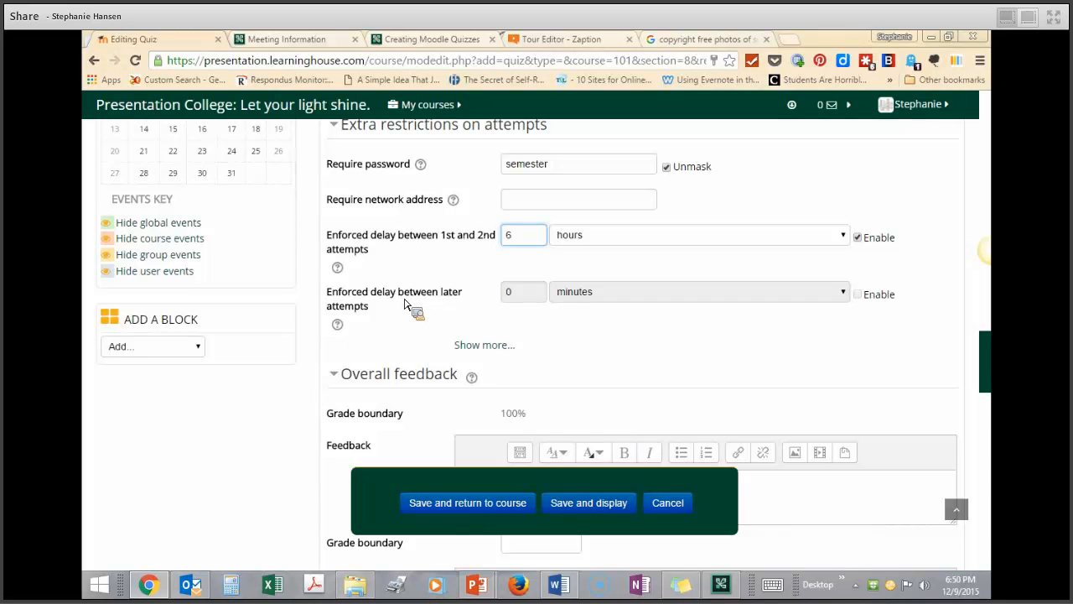
pyautogui.scroll(-1, 408, 302)
pyautogui.click(478, 277)
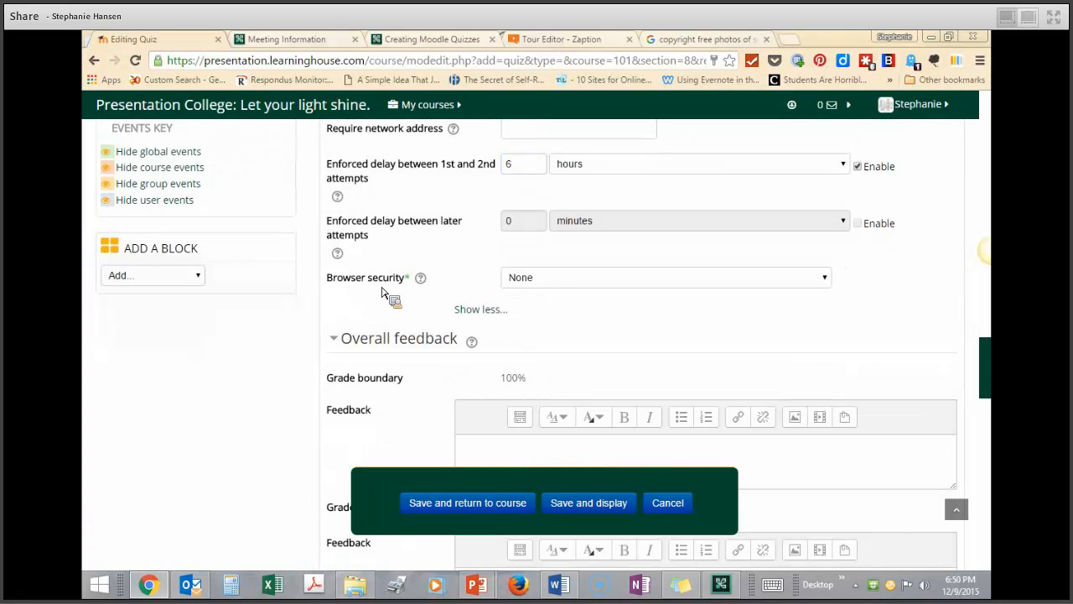
pyautogui.click(473, 309)
# - Enter "Perfect!" as the overall feedback for the 100% grade boundary
pyautogui.scroll(-1, 432, 281)
pyautogui.scroll(-1, 426, 276)
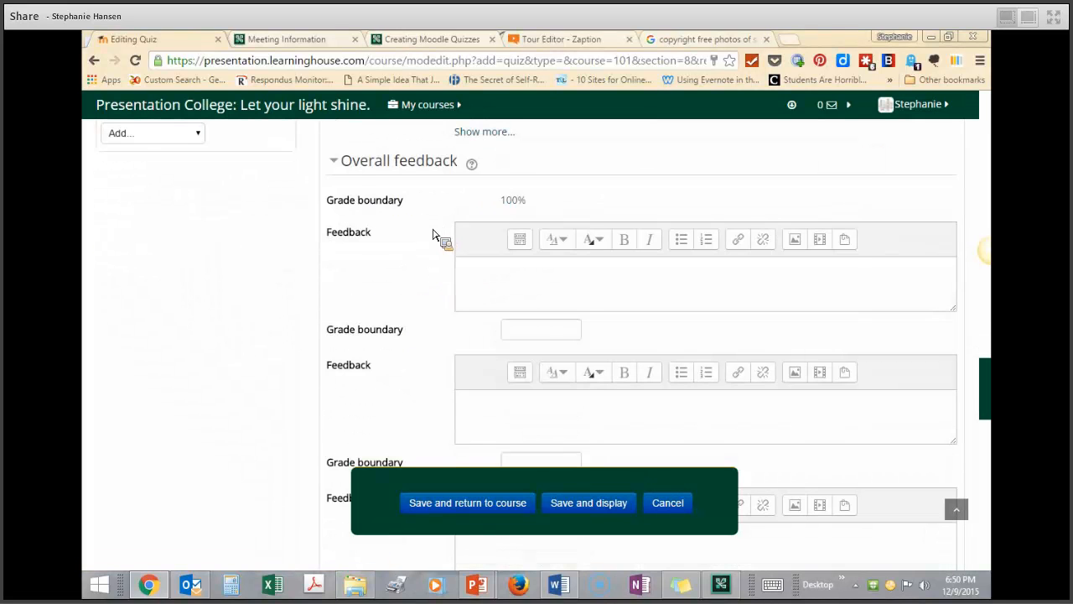
pyautogui.scroll(-1, 432, 238)
pyautogui.click(491, 214)
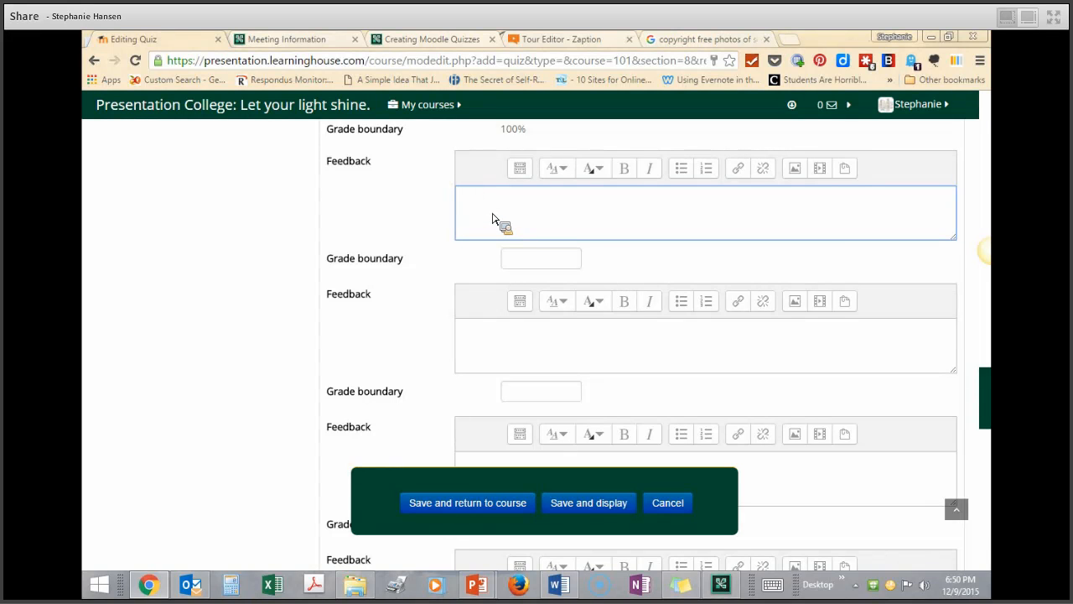
pyautogui.write('per')
pyautogui.write('Perfect!')
# - Add an 80% grade boundary with the feedback "You passed!" and a 75% boundary with "You must retake."
pyautogui.click(533, 256)
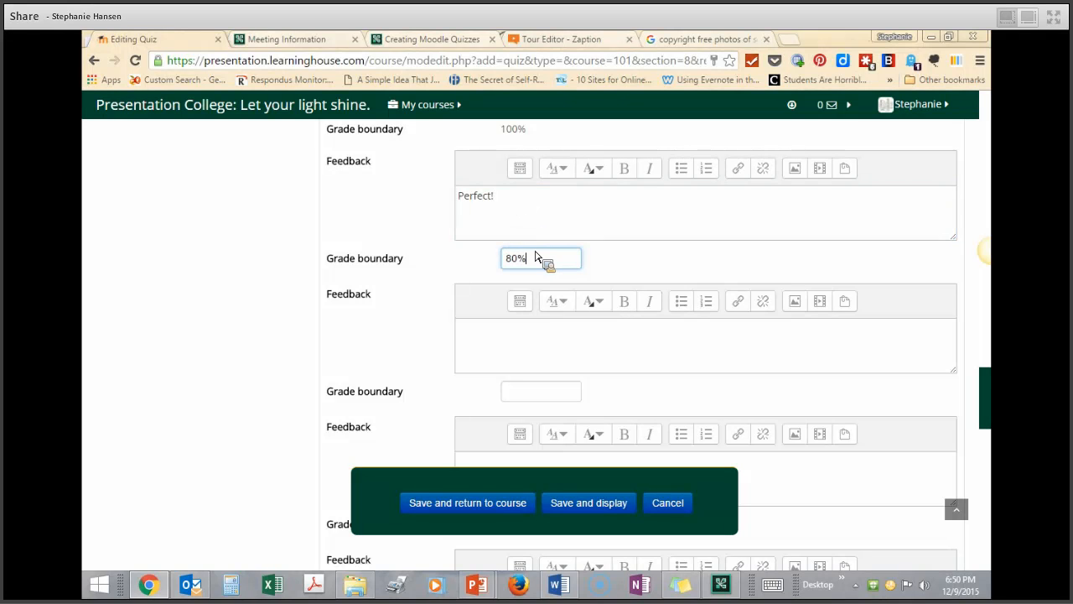
pyautogui.click(490, 353)
pyautogui.write('You passed!')
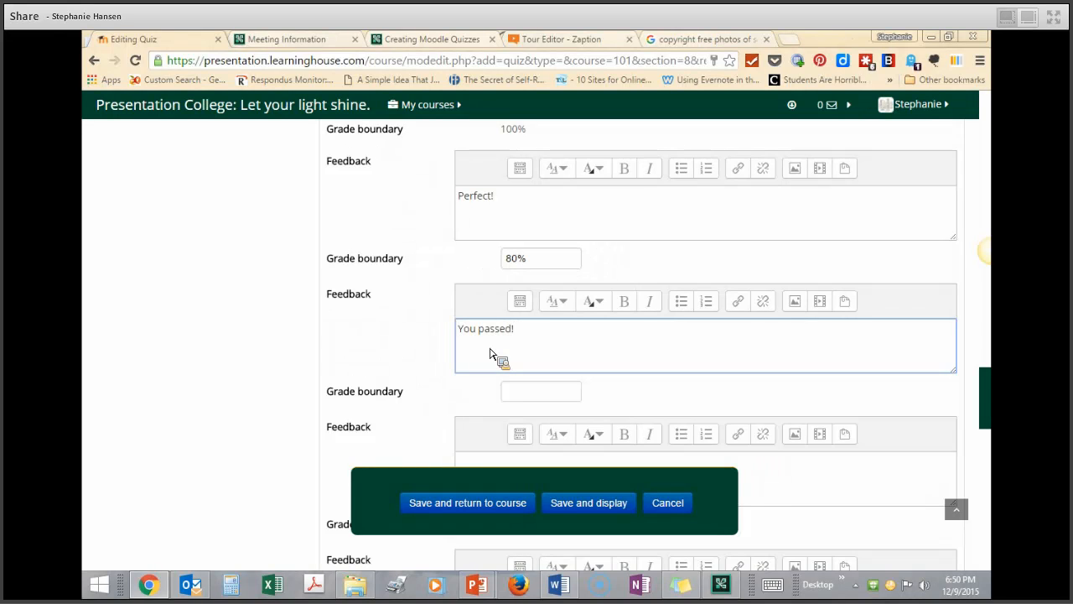
pyautogui.click(527, 392)
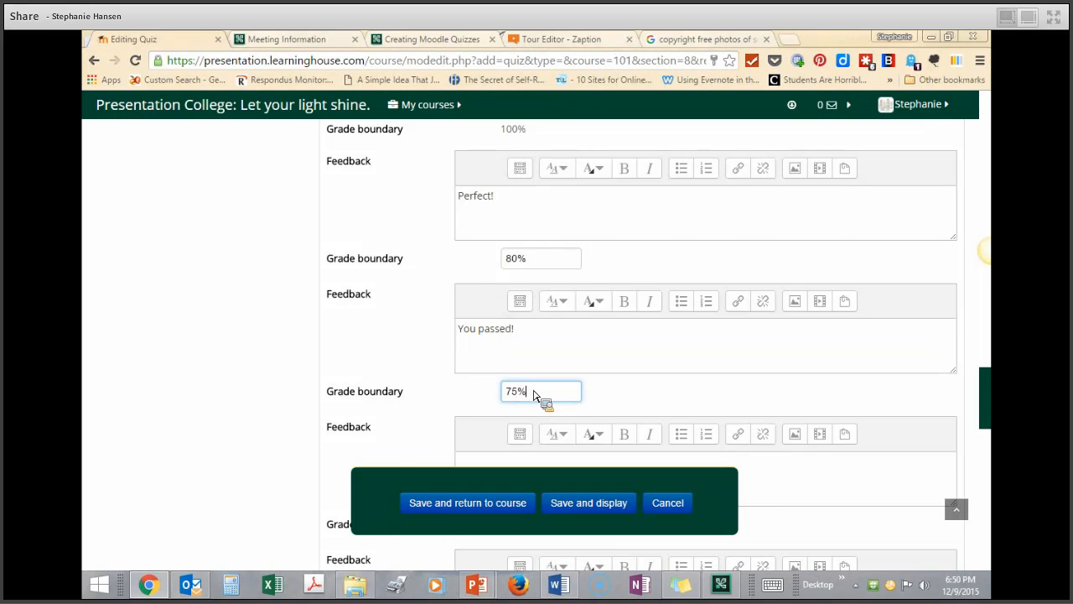
pyautogui.scroll(-1, 516, 404)
pyautogui.click(496, 407)
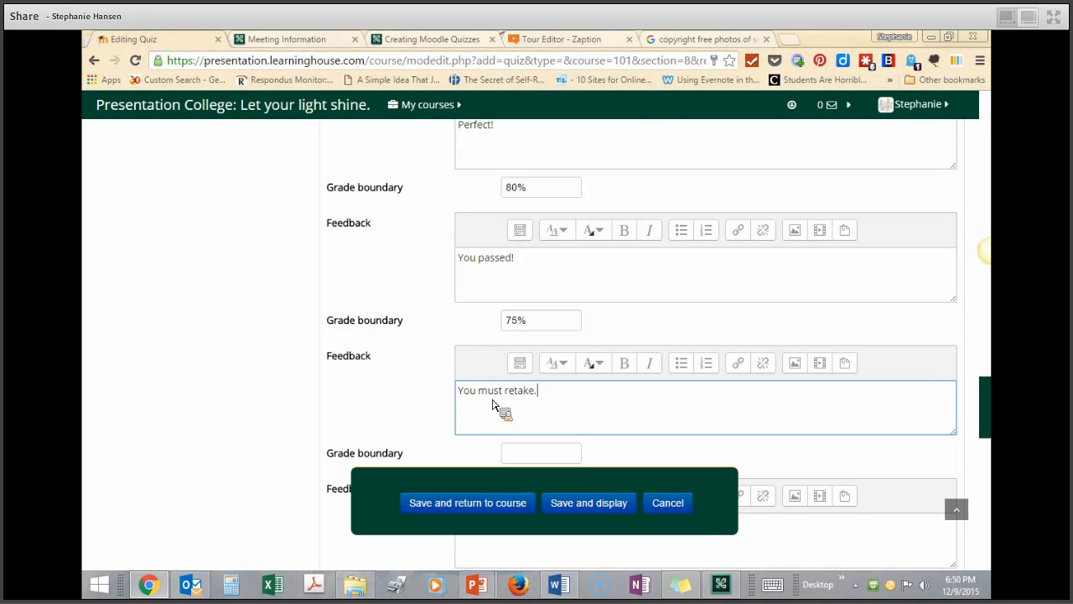
# - Review the common module settings, collapse that section, and examine the available access restriction types without adding one
pyautogui.scroll(-2, 482, 394)
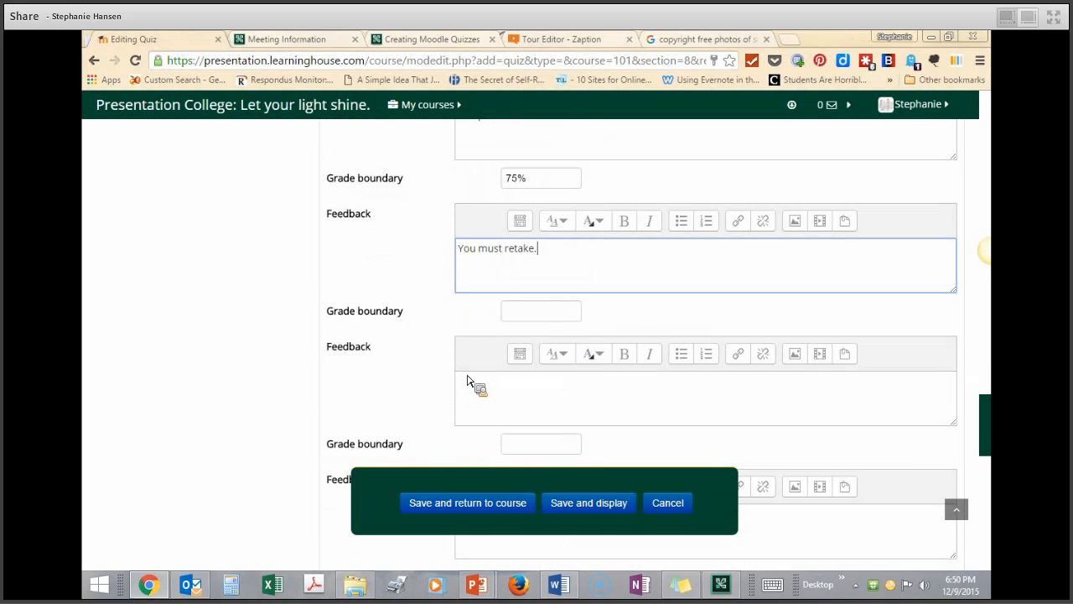
pyautogui.scroll(-1, 467, 380)
pyautogui.scroll(-4, 467, 380)
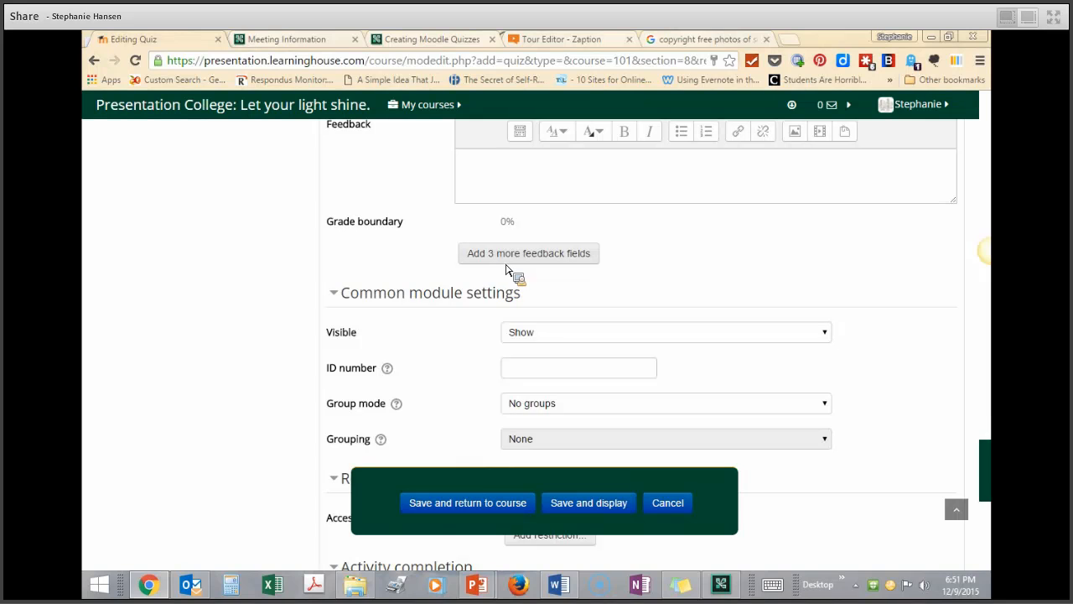
pyautogui.scroll(-1, 446, 322)
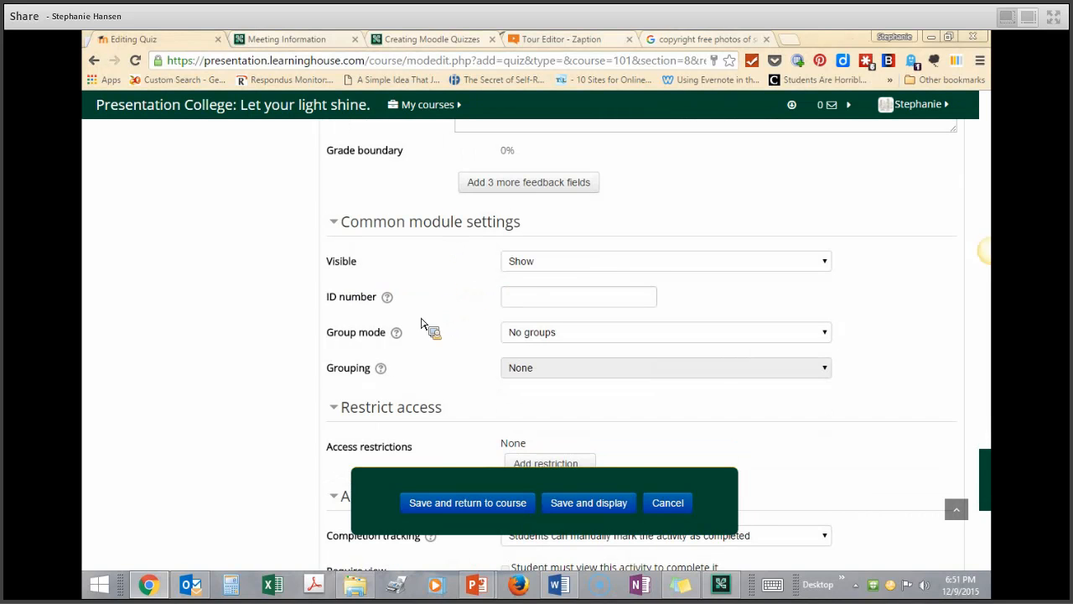
pyautogui.scroll(-1, 422, 330)
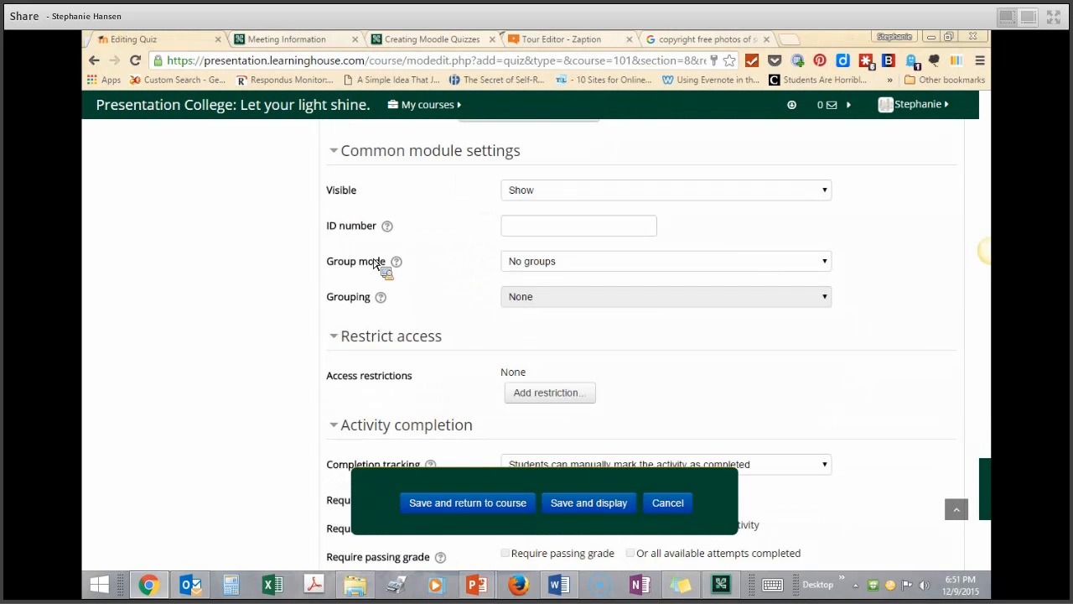
pyautogui.click(345, 151)
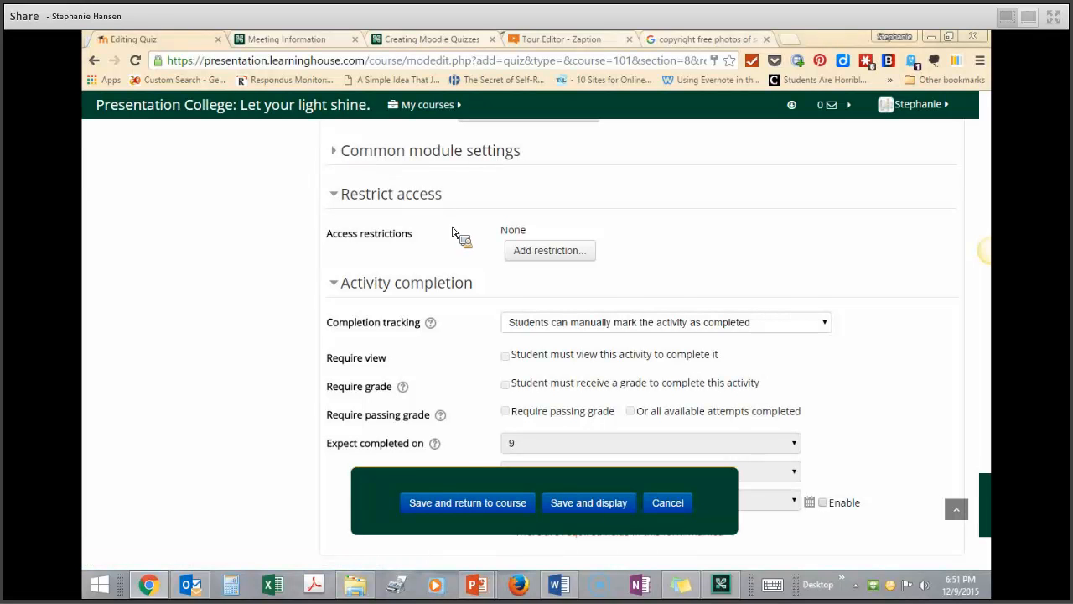
pyautogui.click(541, 253)
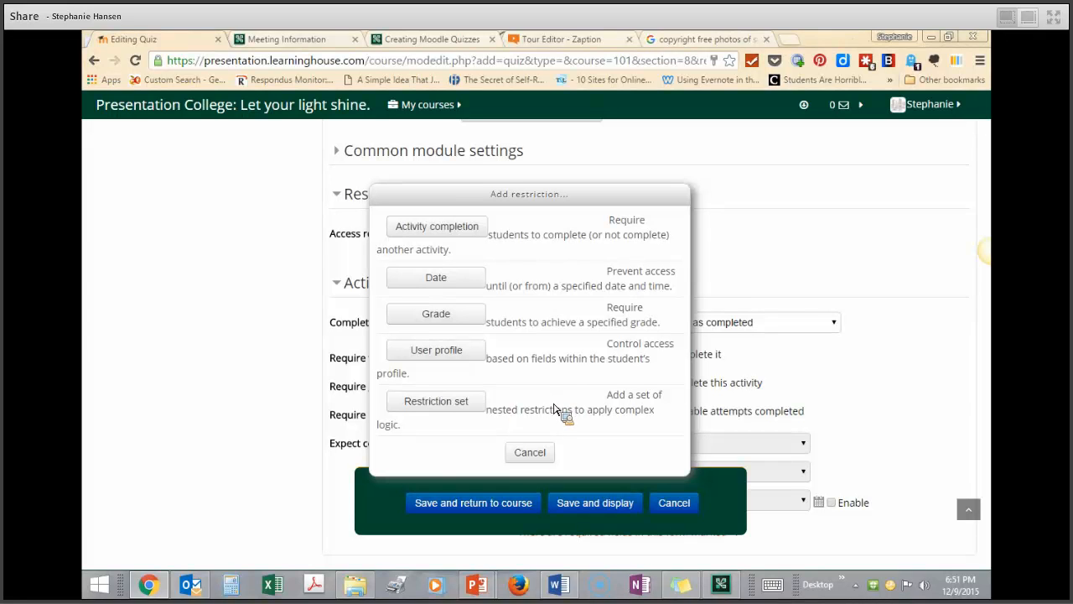
pyautogui.click(535, 455)
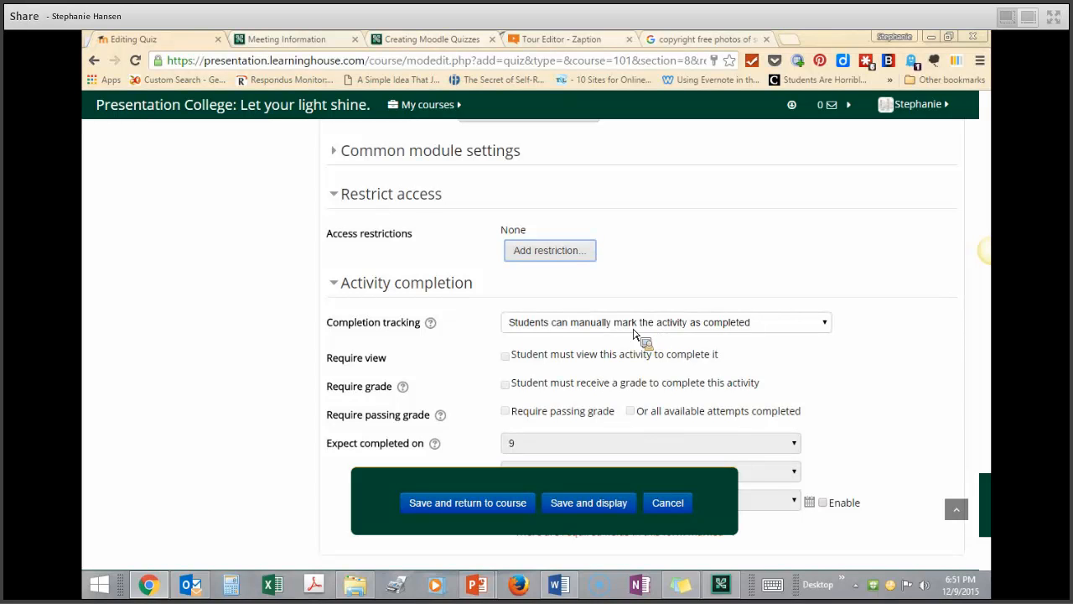
# - Set completion tracking to Show activity as complete when conditions are met, requiring students to view the activity and receive a grade
pyautogui.click(560, 323)
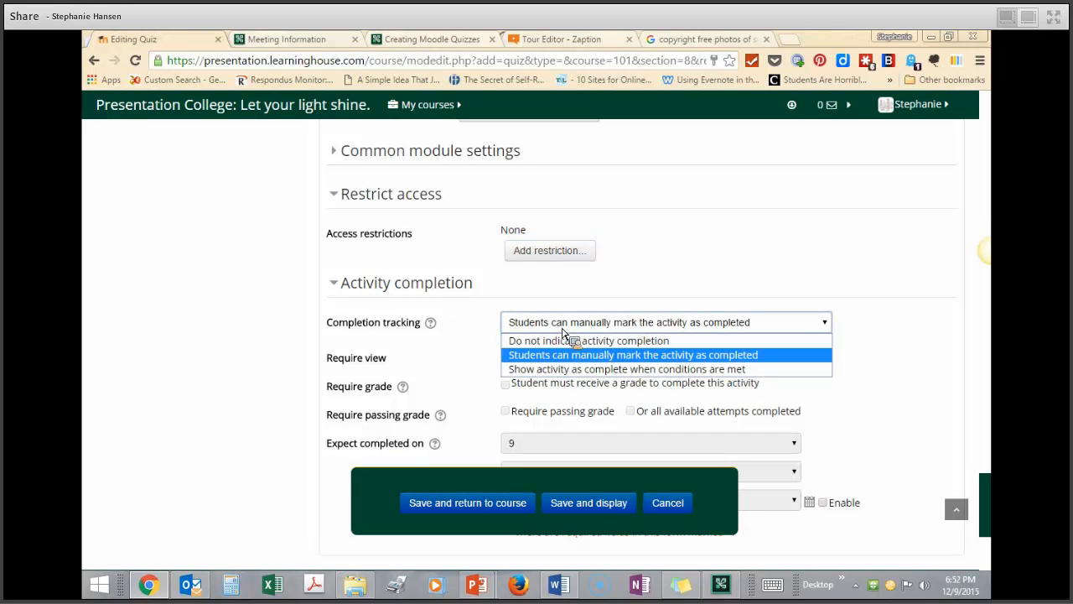
pyautogui.click(536, 369)
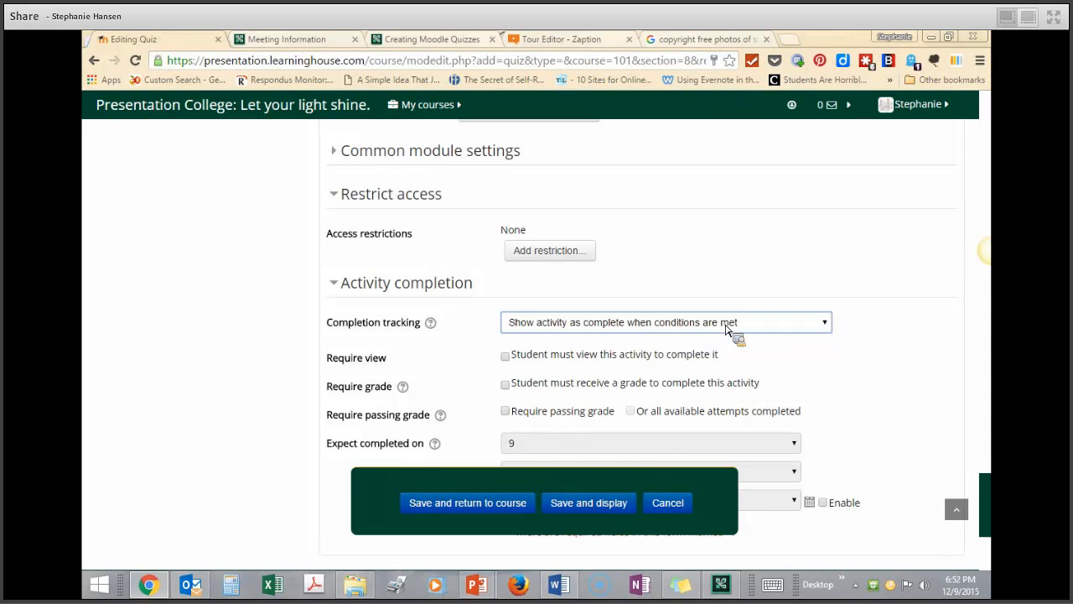
pyautogui.click(506, 356)
pyautogui.click(505, 386)
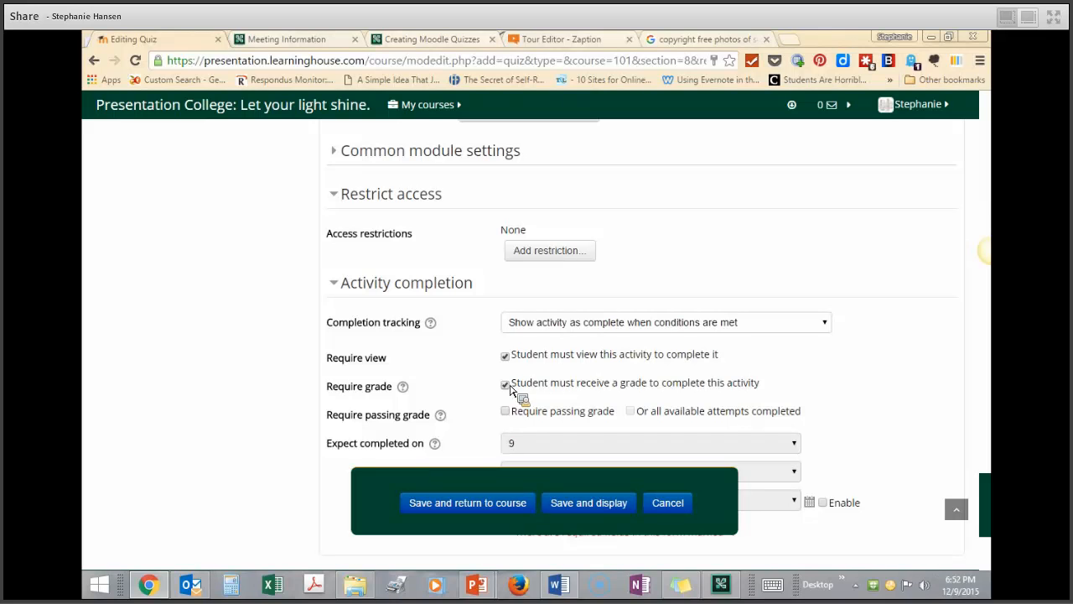
pyautogui.scroll(-1, 479, 369)
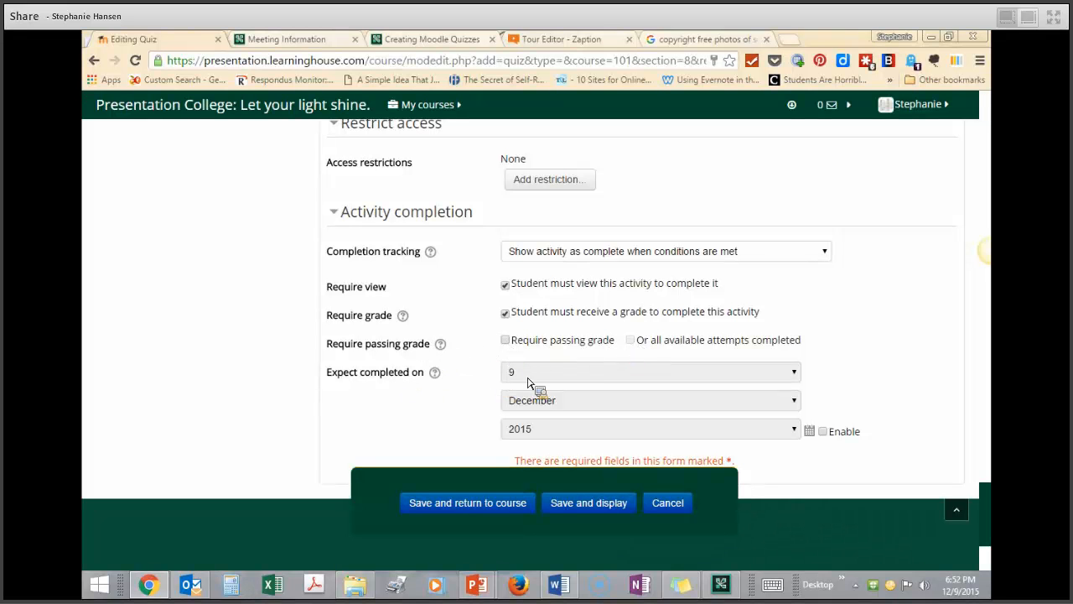
pyautogui.scroll(-1, 529, 382)
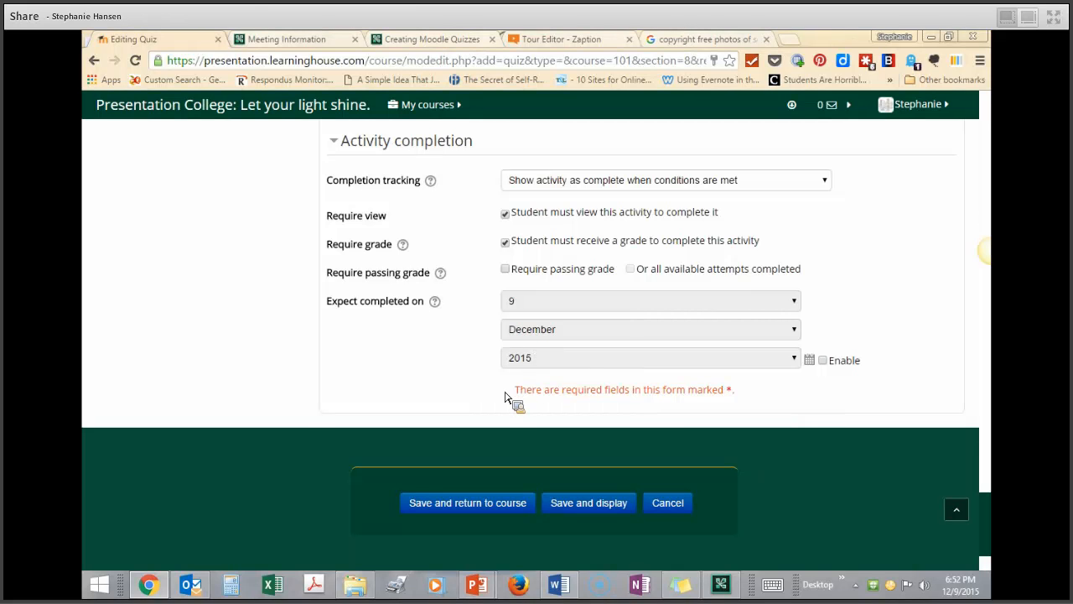
# - Look over the whole quiz form once more, from the timing settings down to activity completion
pyautogui.scroll(5, 506, 395)
pyautogui.scroll(15, 500, 383)
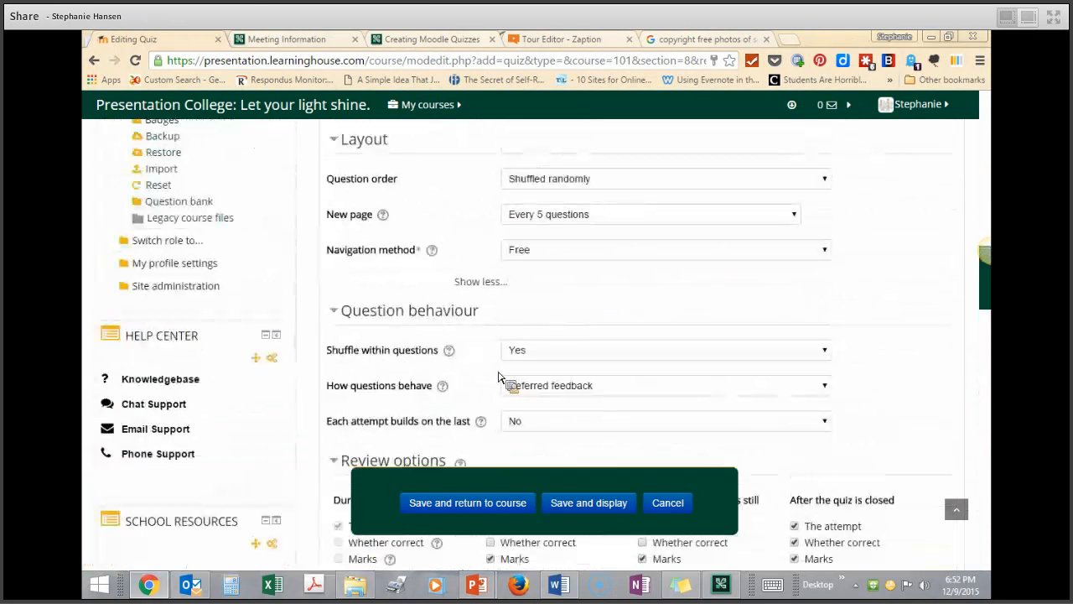
pyautogui.scroll(9, 497, 369)
pyautogui.scroll(-2, 499, 360)
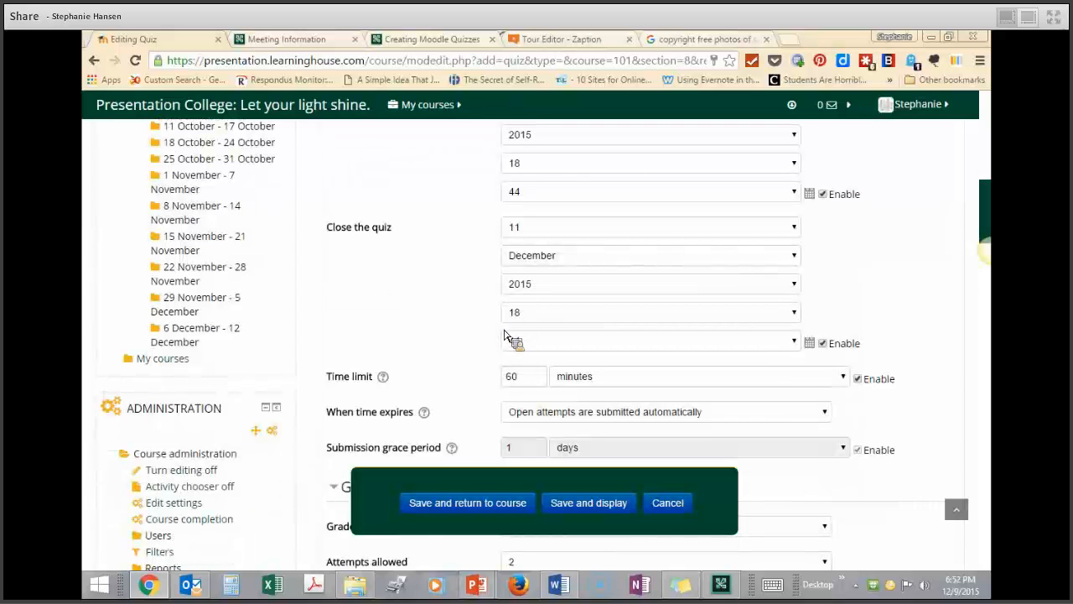
pyautogui.scroll(-10, 506, 327)
pyautogui.scroll(-20, 504, 336)
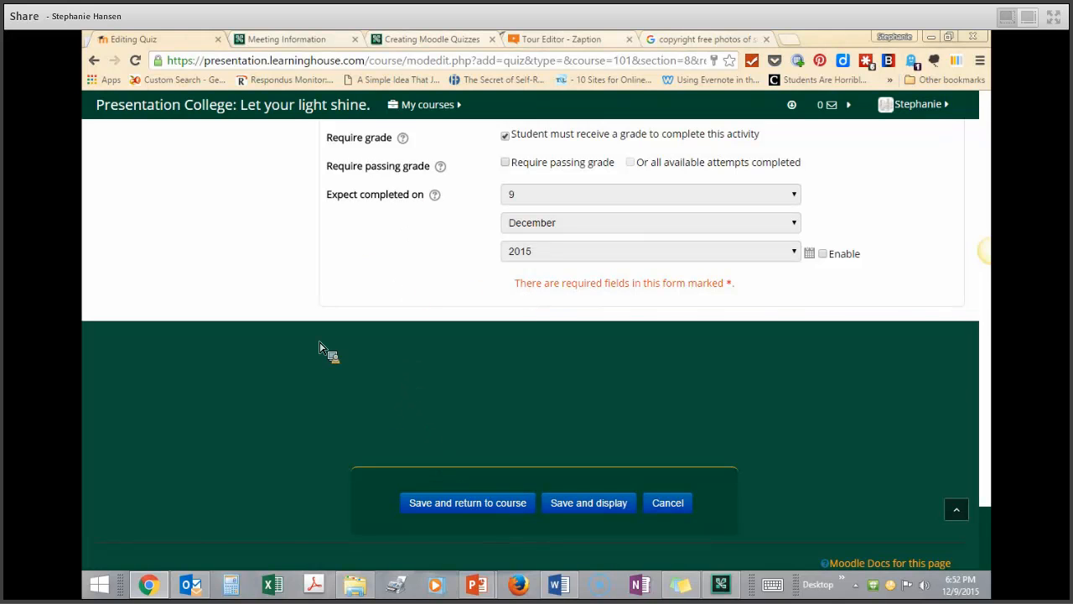
# - Save the quiz settings, return to the course, and open the Week 8 Mid-term exam for question editing
pyautogui.click(477, 511)
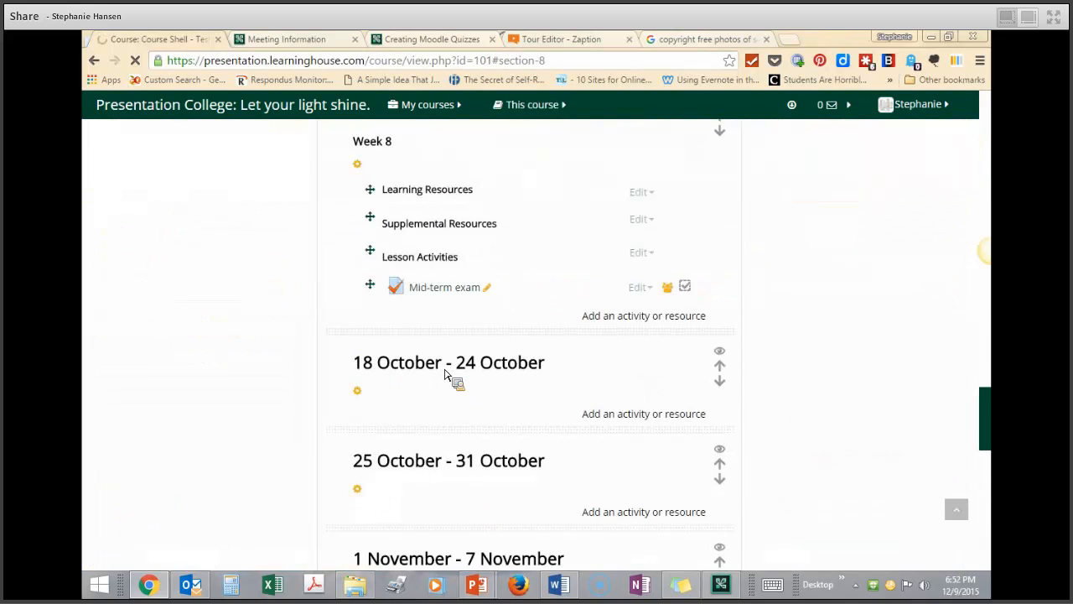
pyautogui.click(456, 293)
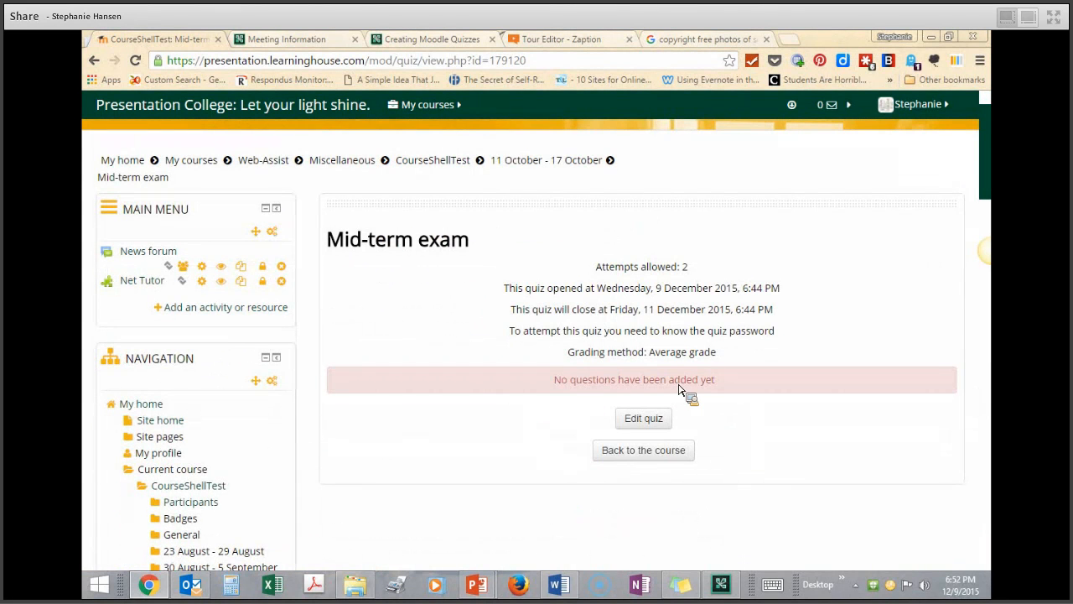
pyautogui.click(641, 426)
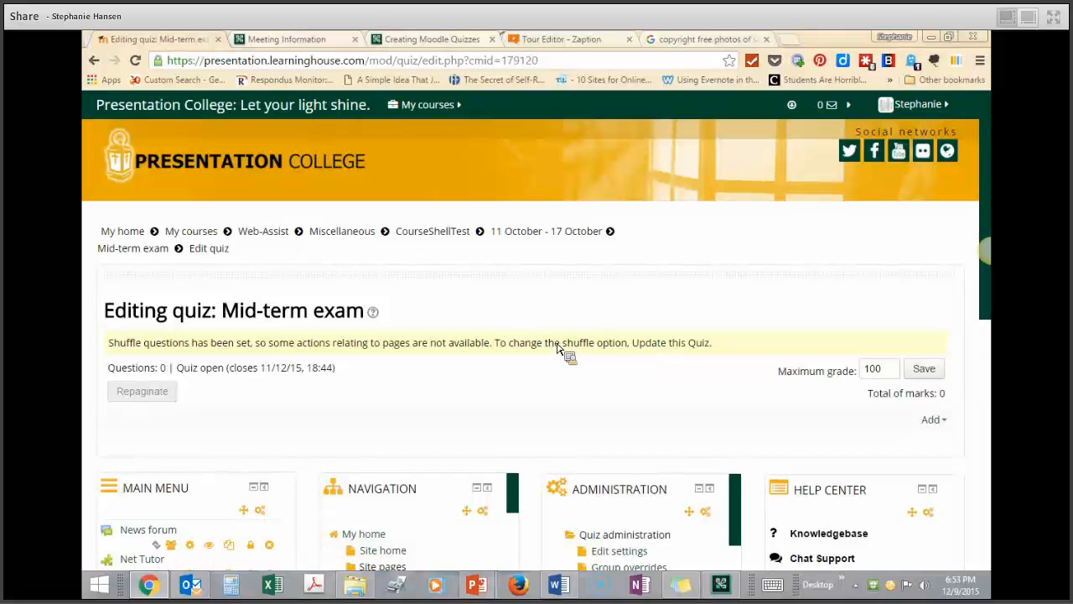
pyautogui.scroll(-1, 560, 348)
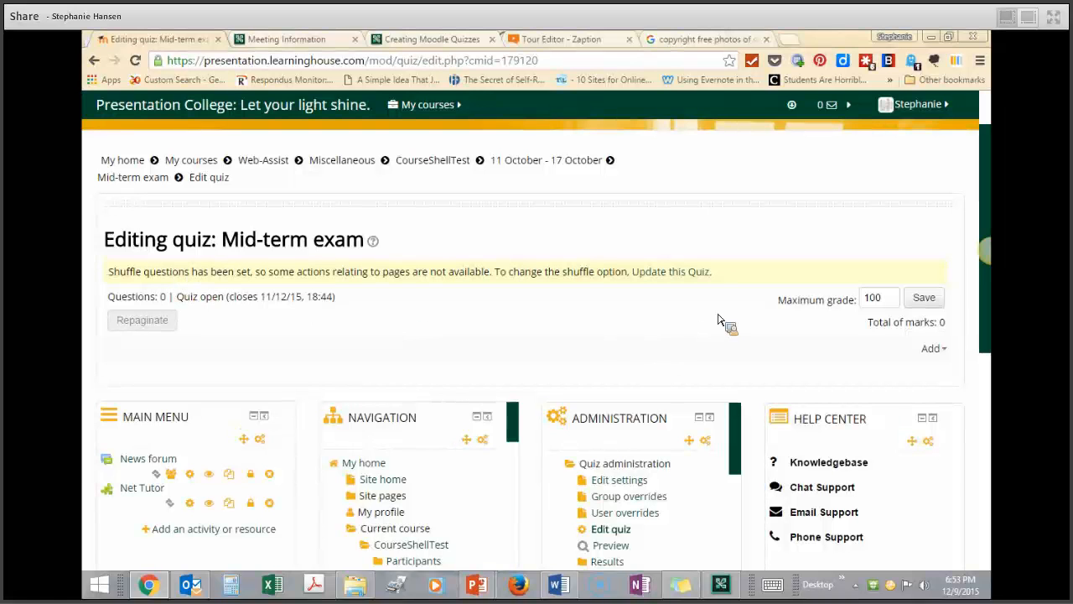
pyautogui.doubleClick(873, 300)
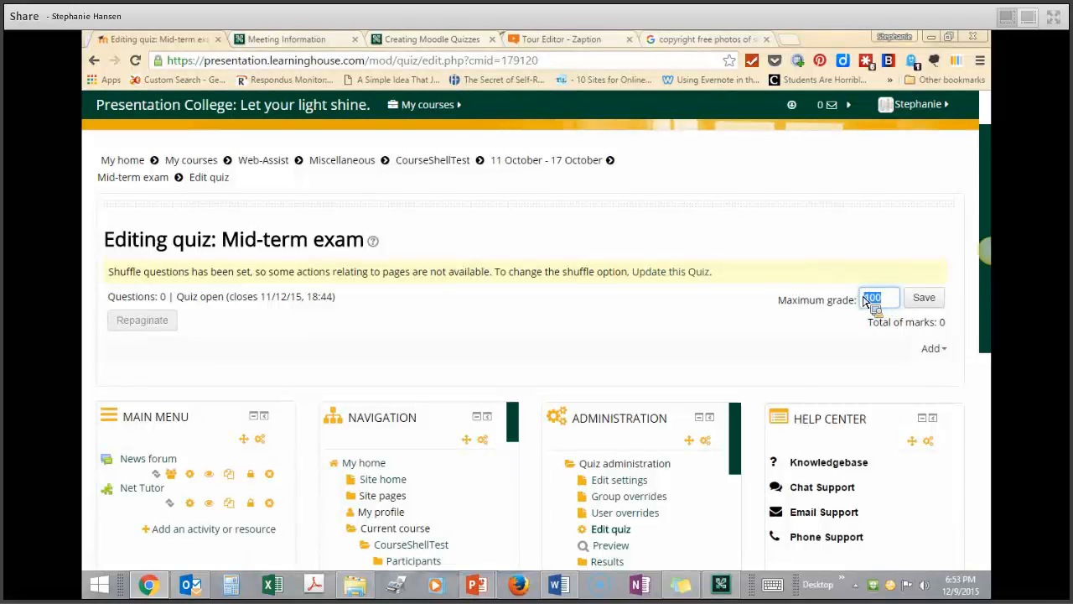
pyautogui.scroll(-1, 865, 302)
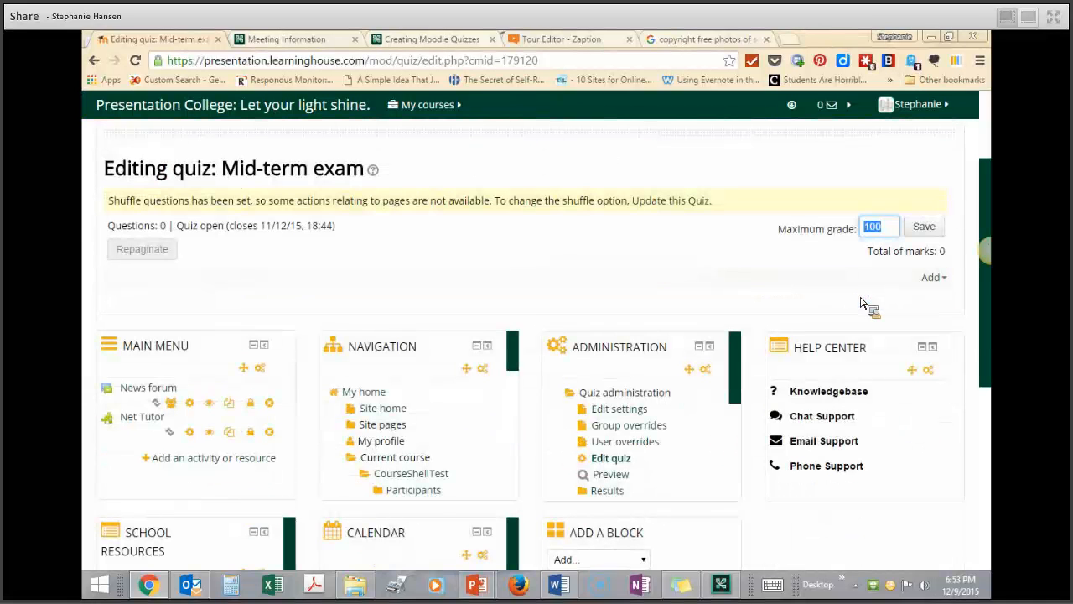
# - Open the question bank for adding questions and browse the category Chapter 01: Introduction to Educational Psychology
pyautogui.click(932, 278)
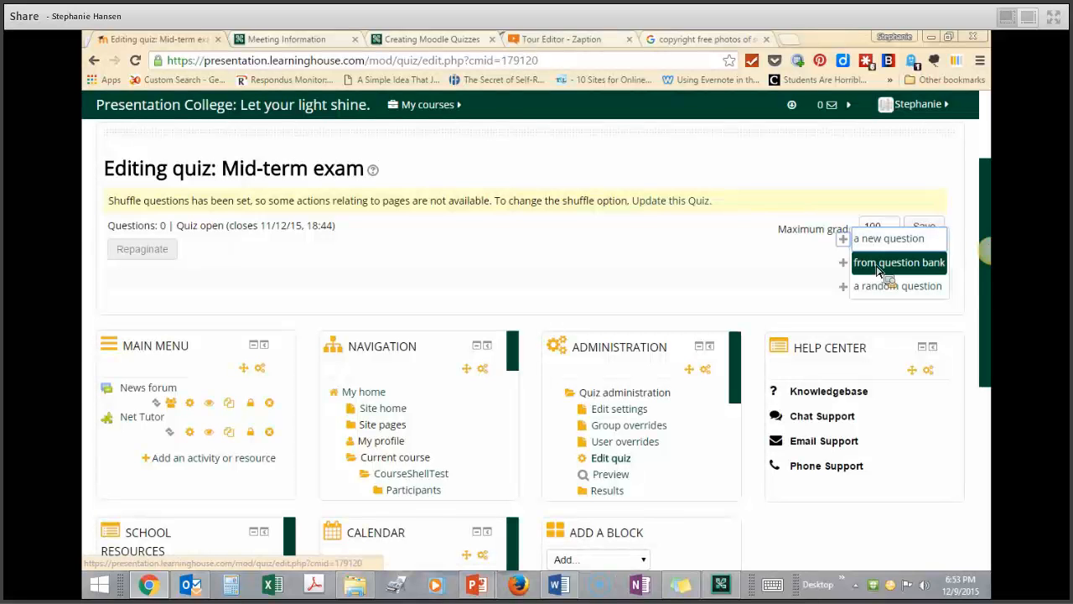
pyautogui.click(879, 268)
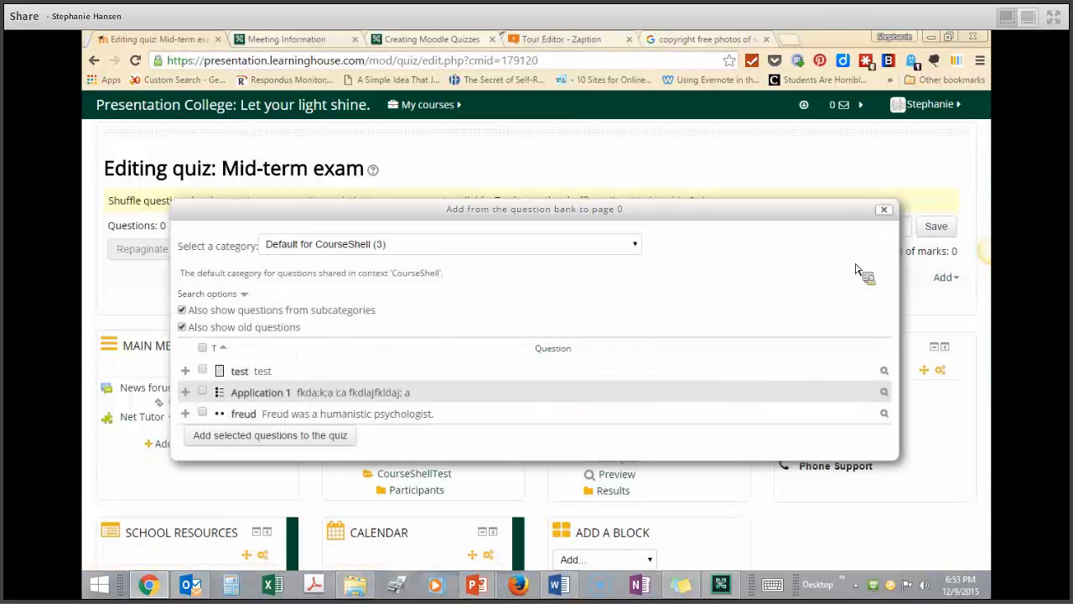
pyautogui.click(413, 245)
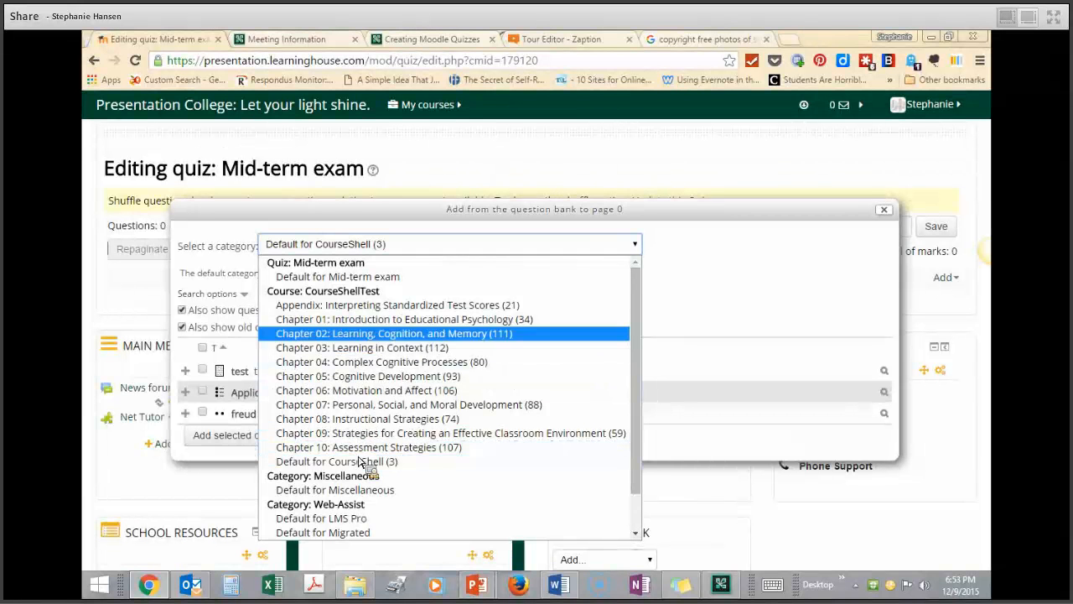
pyautogui.click(343, 319)
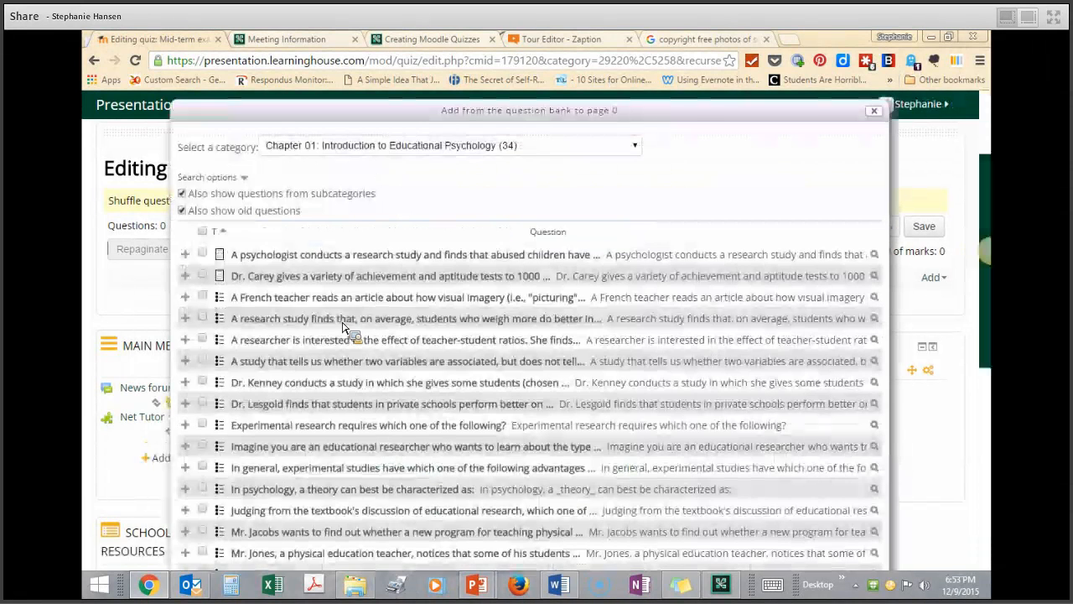
pyautogui.scroll(-5, 327, 292)
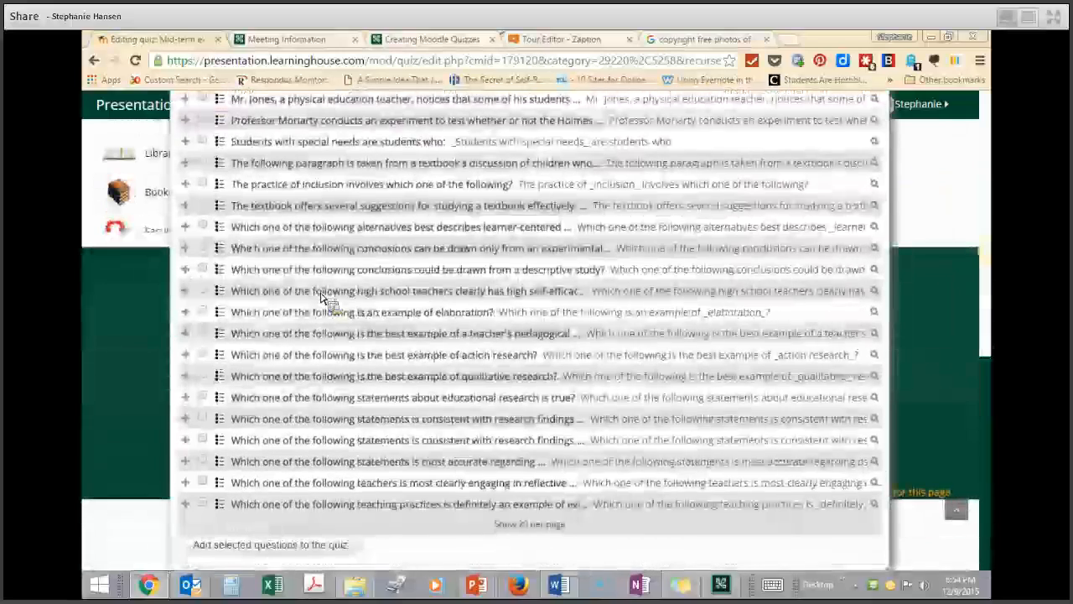
pyautogui.scroll(5, 323, 302)
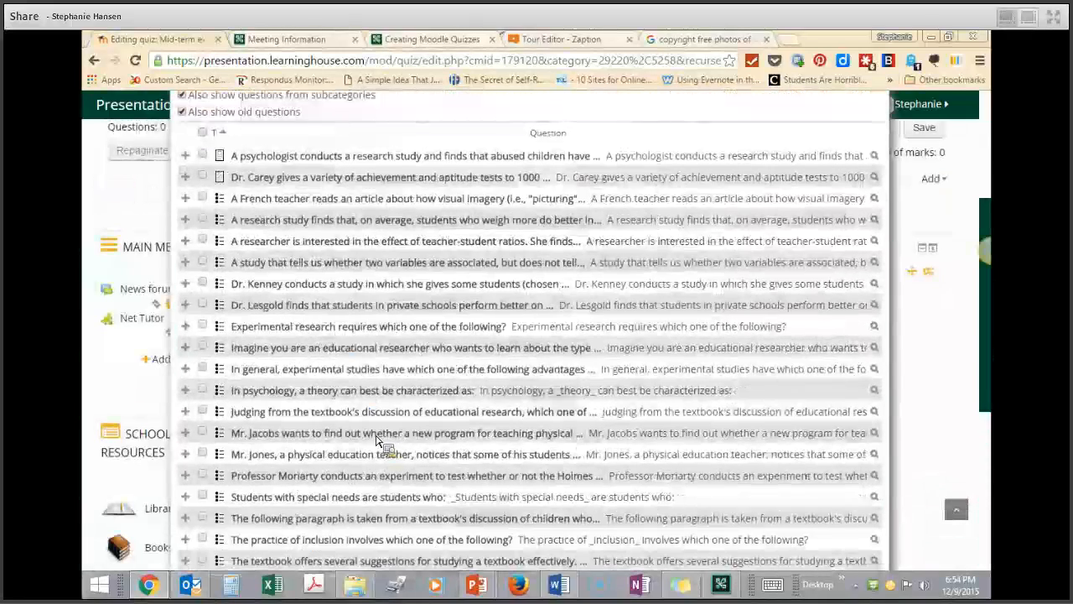
pyautogui.scroll(2, 375, 442)
pyautogui.scroll(-5, 375, 442)
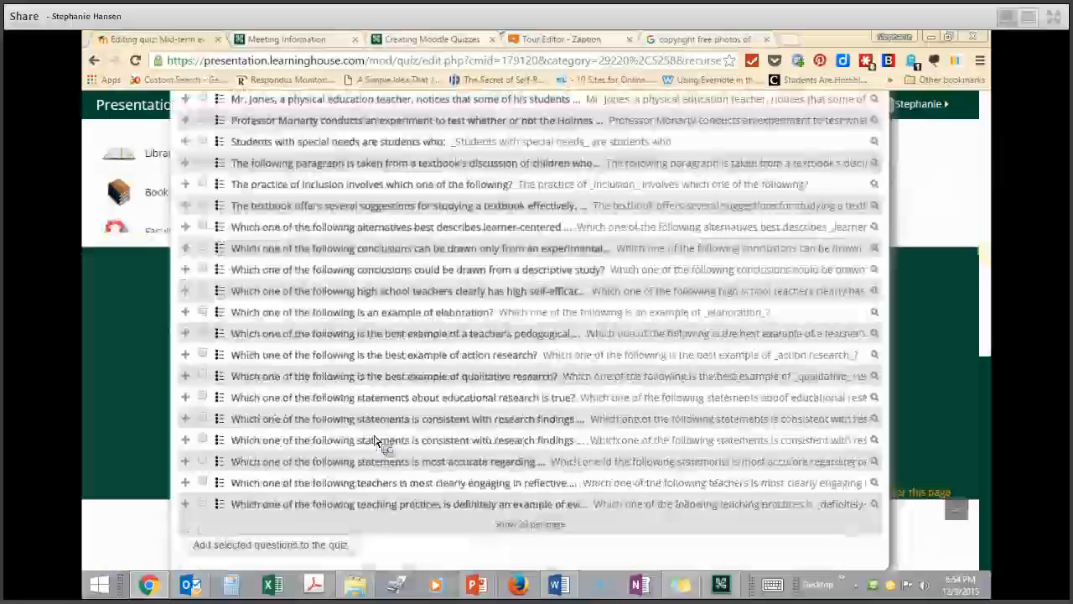
pyautogui.scroll(5, 379, 443)
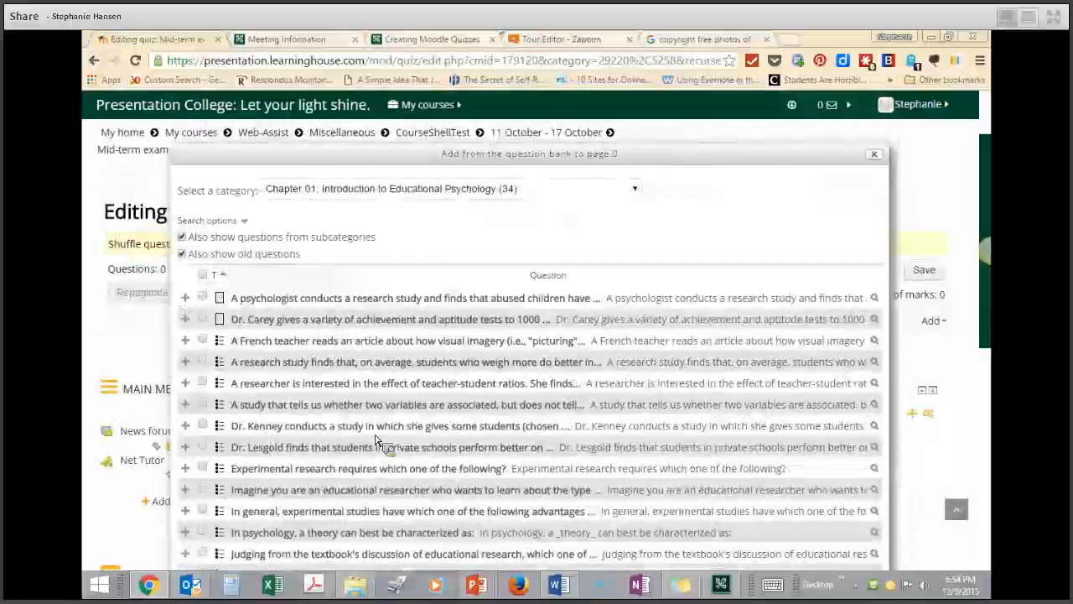
# - Preview the essay question about a psychologist's research study on abused children, and close the preview
pyautogui.click(875, 297)
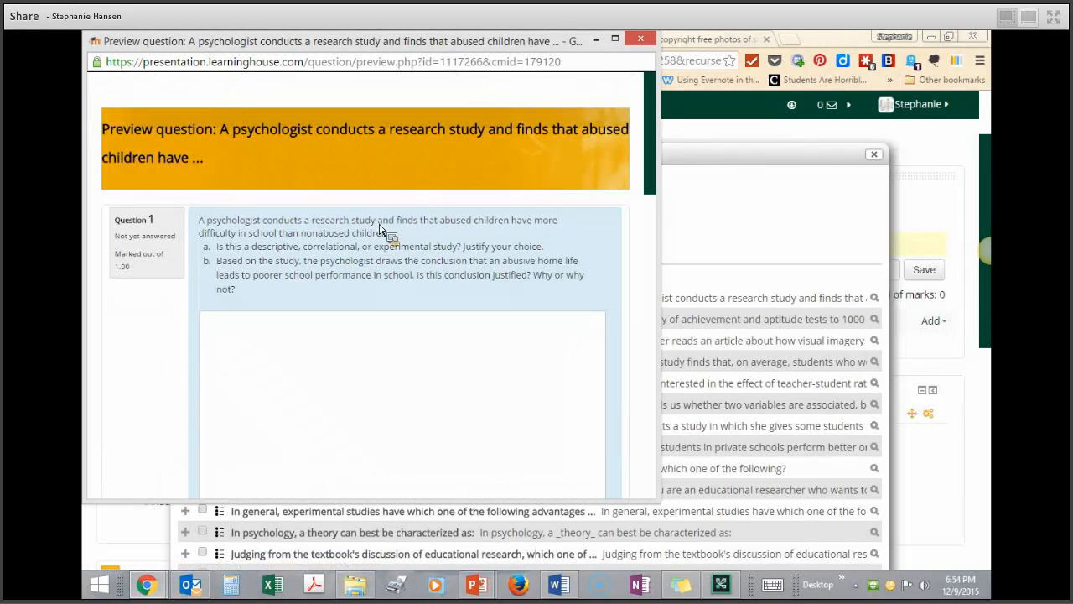
pyautogui.scroll(-1, 375, 244)
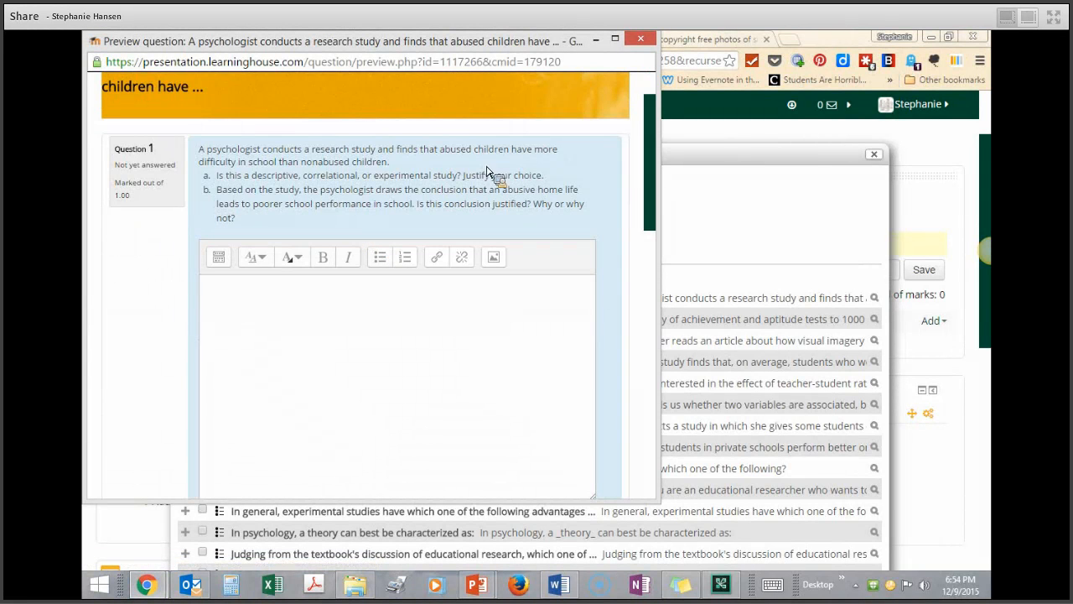
pyautogui.click(641, 39)
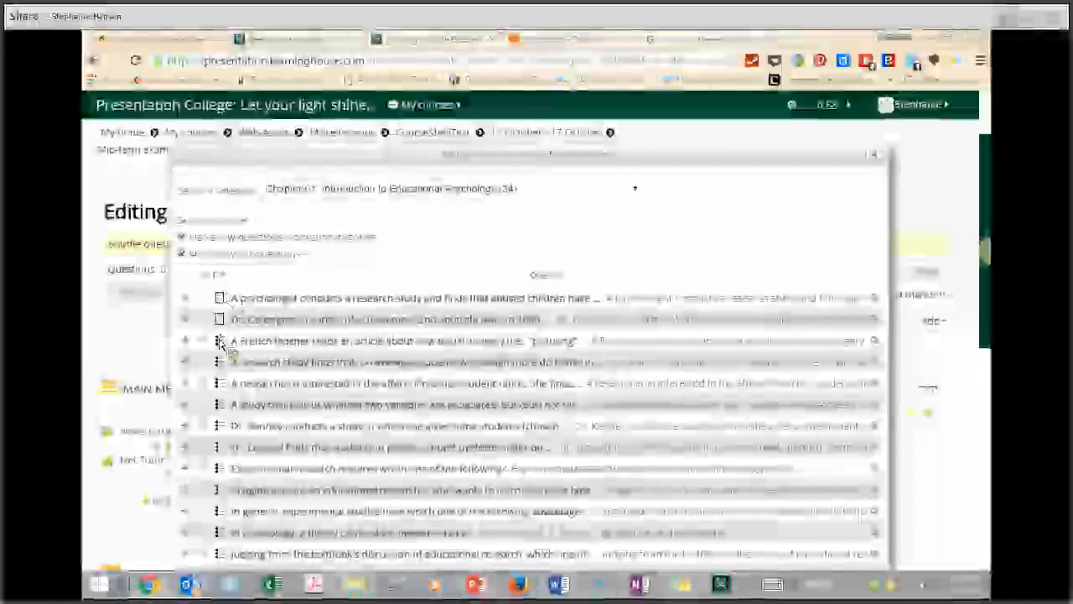
# - Switch the question list to 20 per page and back to showing all 34 questions
pyautogui.scroll(-10, 226, 352)
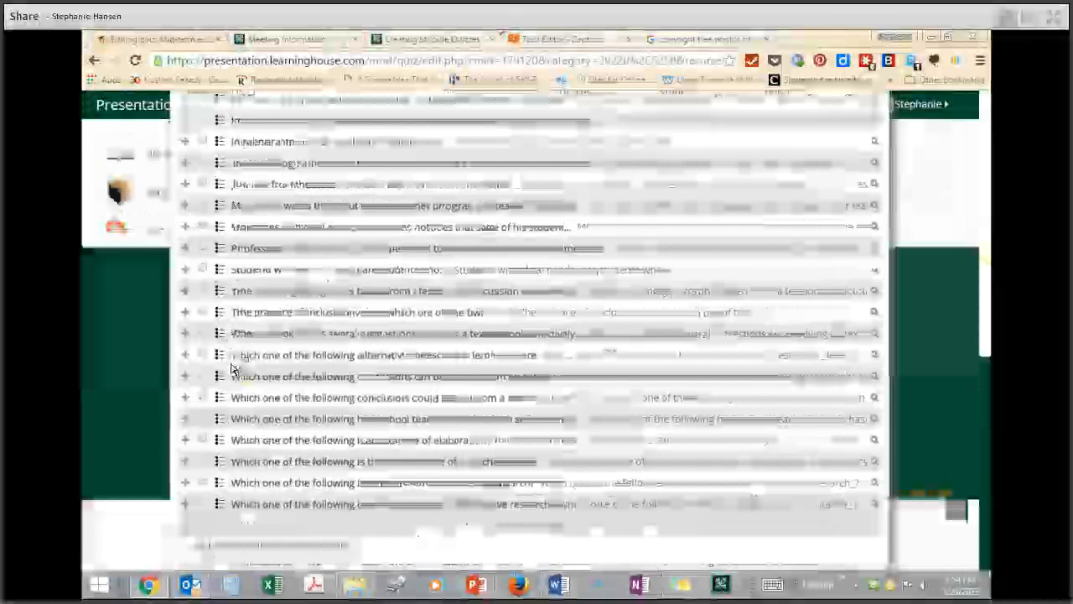
pyautogui.scroll(10, 234, 369)
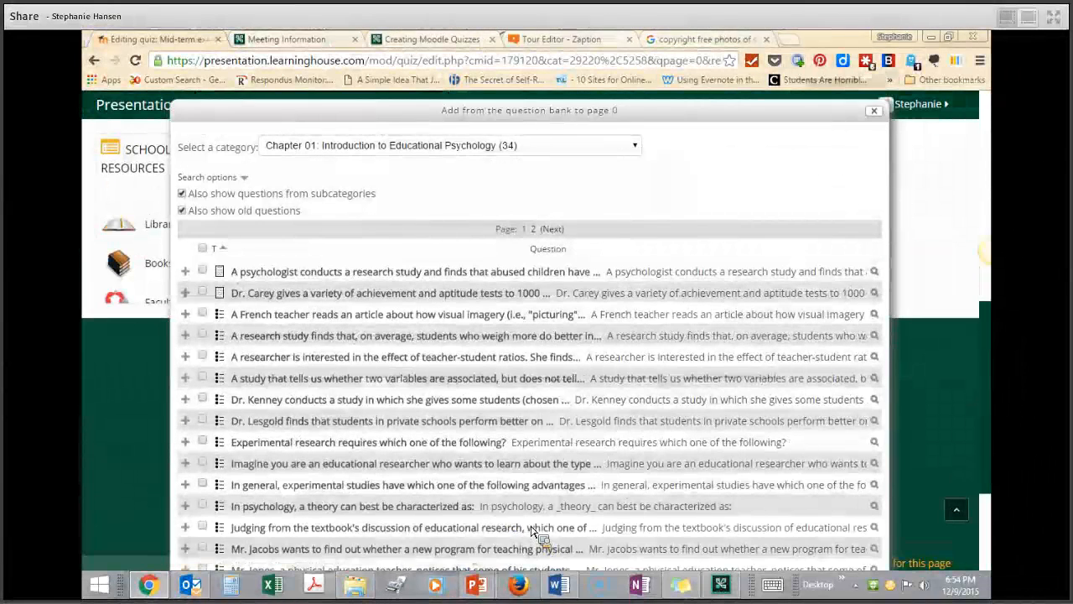
pyautogui.scroll(-5, 419, 386)
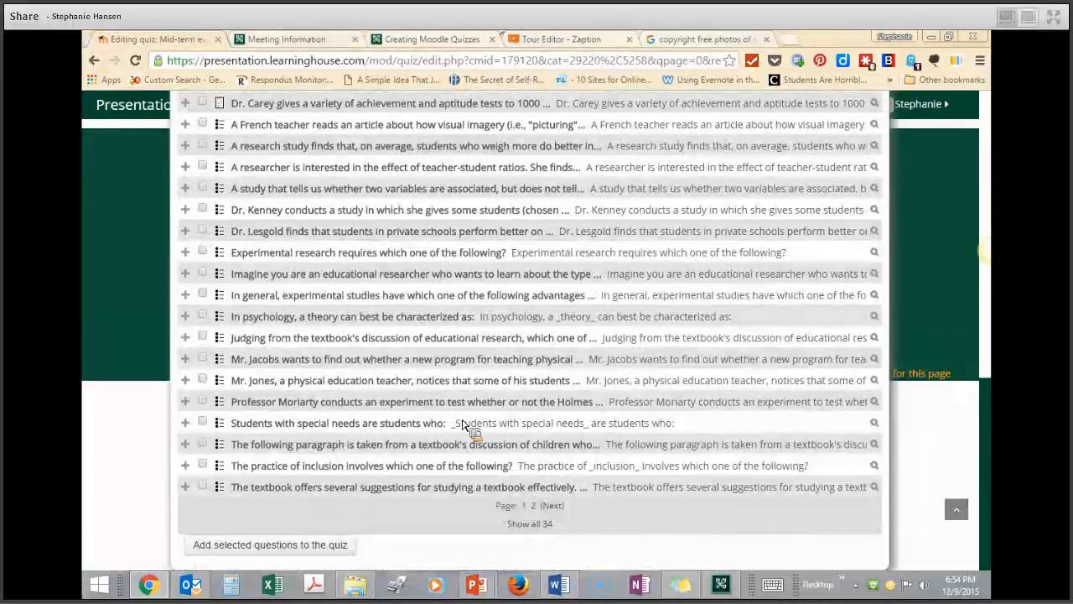
pyautogui.click(541, 523)
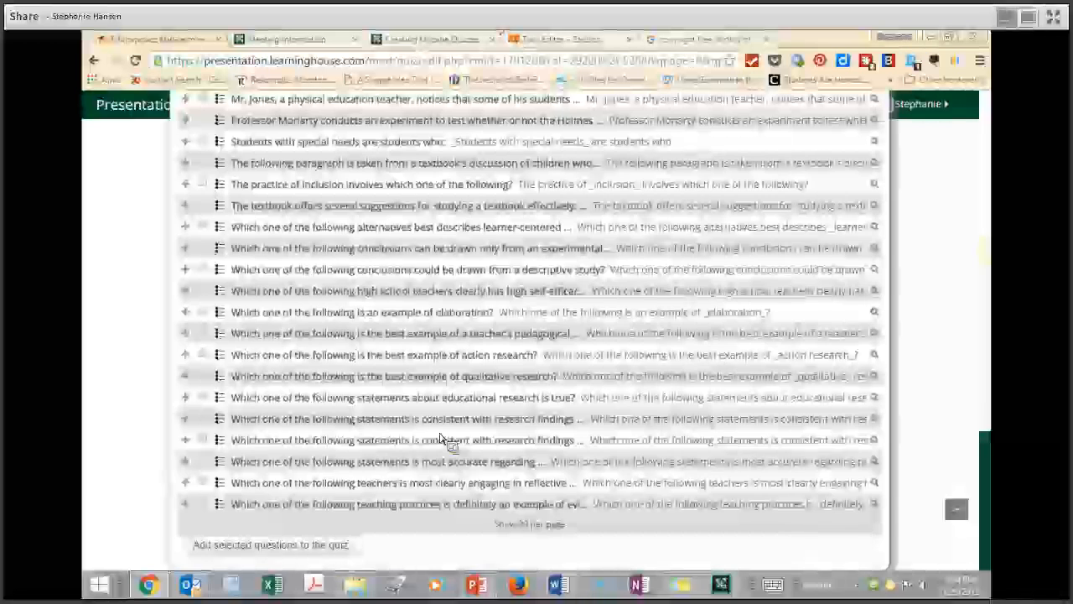
pyautogui.scroll(-2, 238, 404)
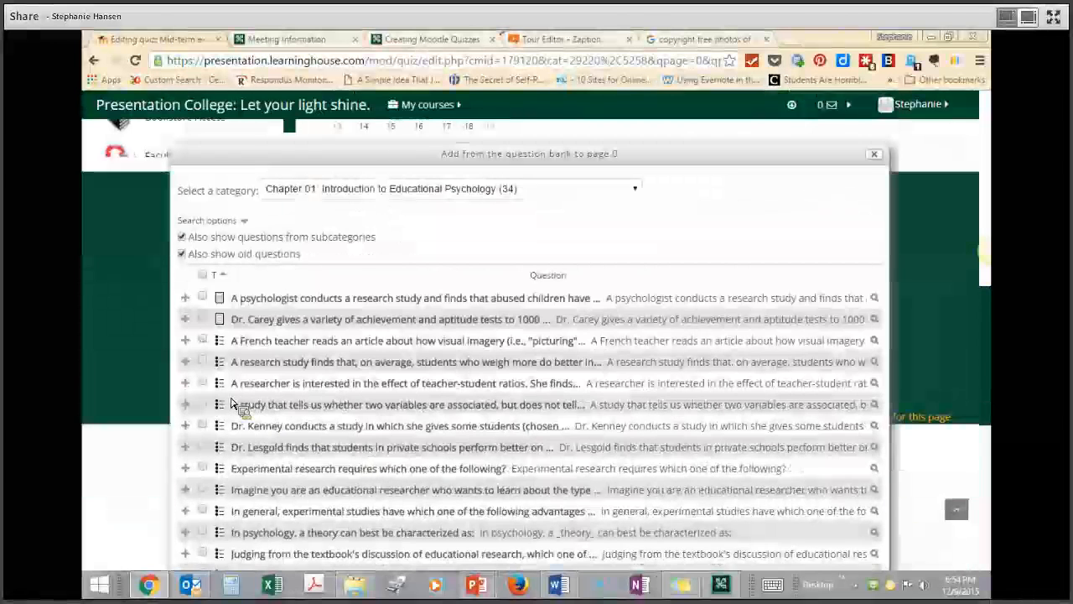
# - Preview the multiple-choice question about a French teacher and visual imagery, and close the preview
pyautogui.moveTo(232, 404); pyautogui.dragTo(224, 276)
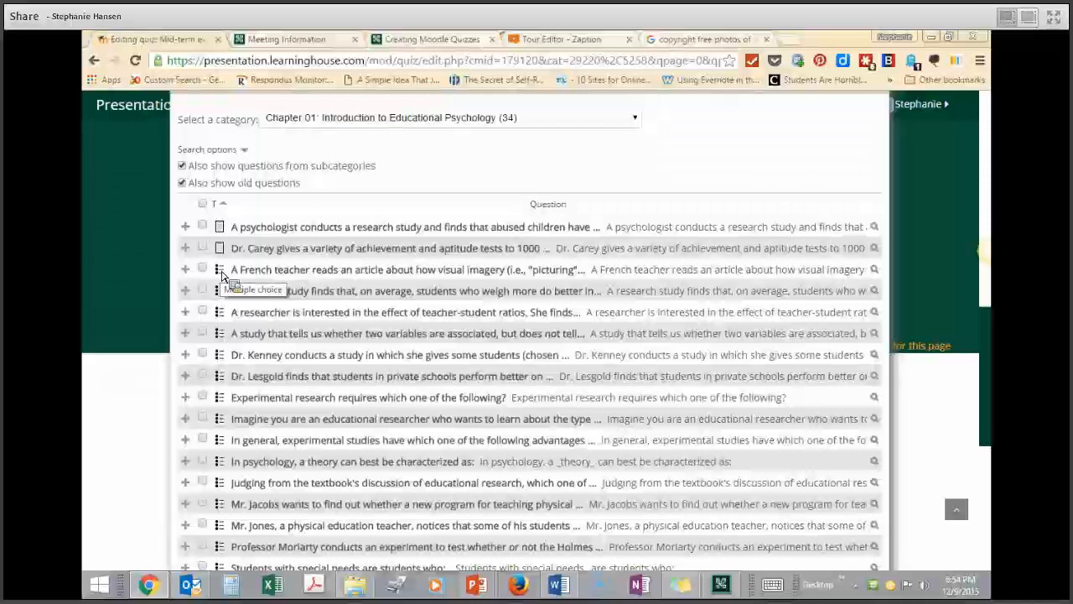
pyautogui.moveTo(220, 274); pyautogui.dragTo(804, 230)
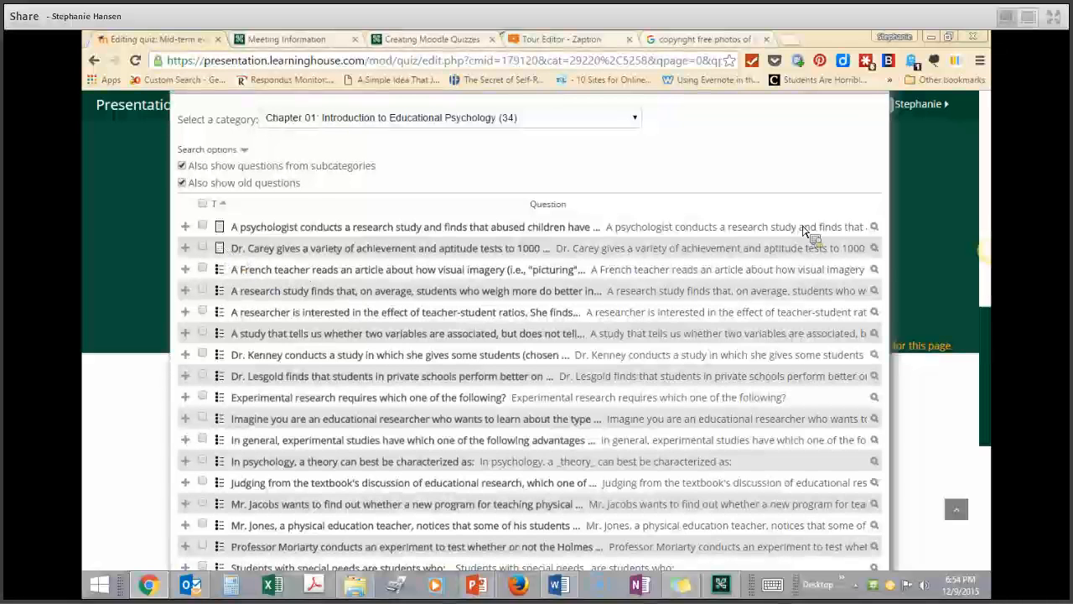
pyautogui.click(877, 275)
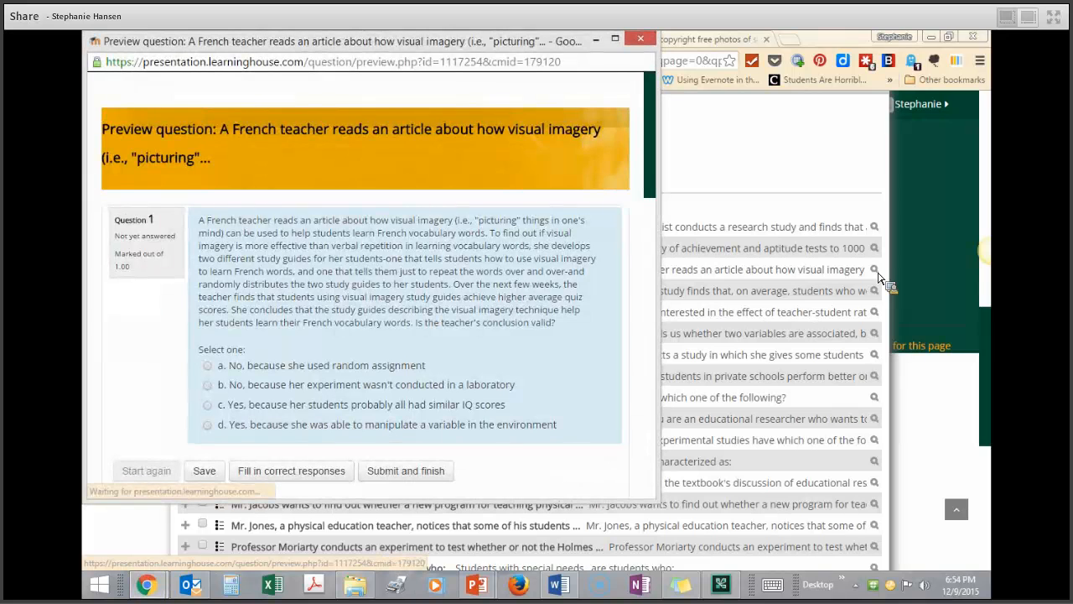
pyautogui.scroll(-1, 401, 239)
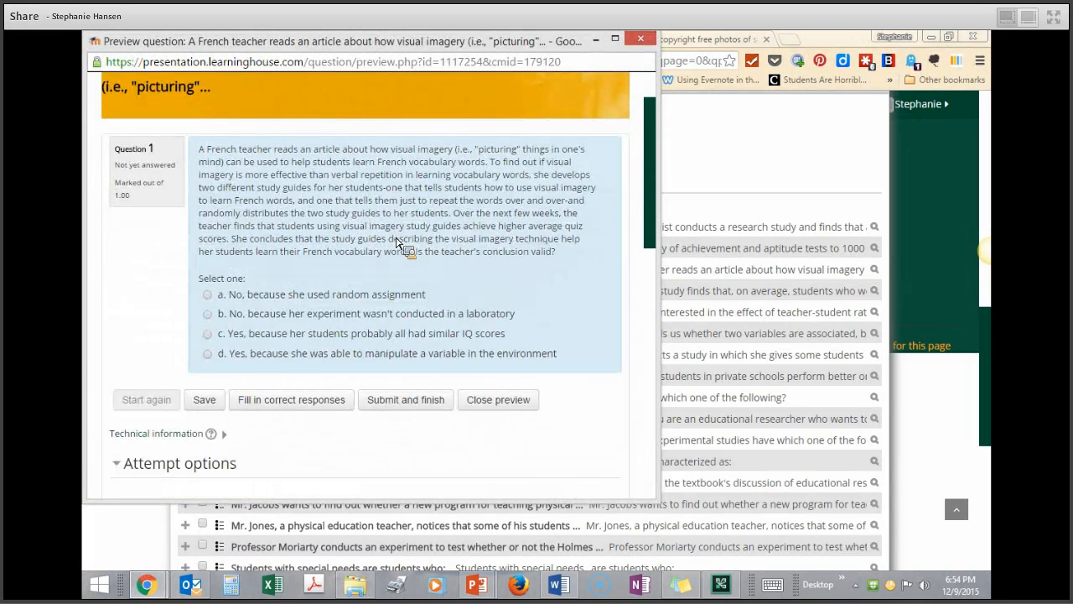
pyautogui.scroll(1, 398, 242)
pyautogui.click(641, 38)
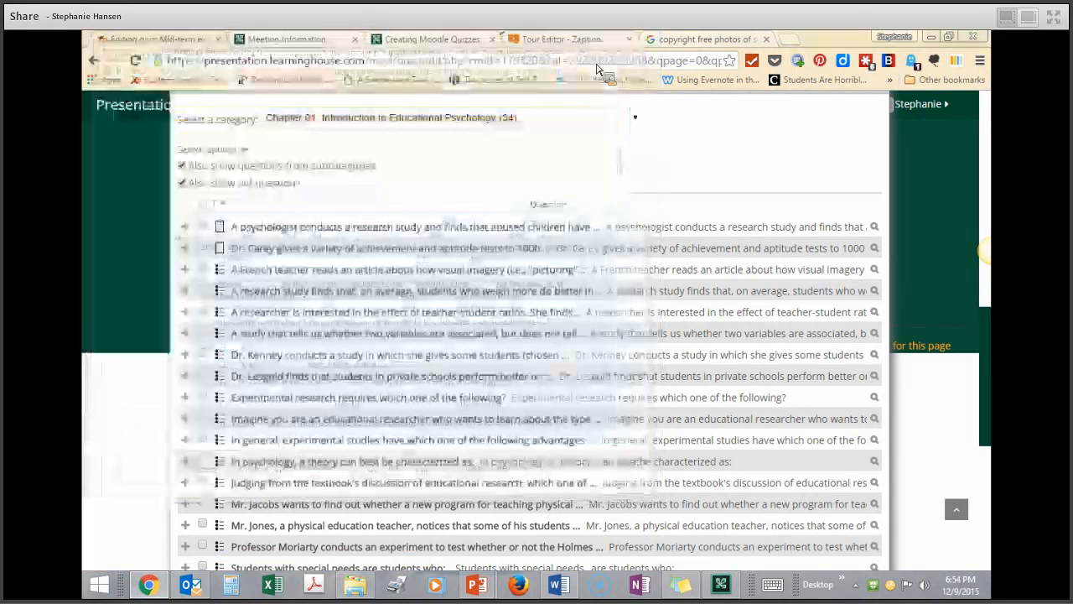
# - Add the questions about the French teacher, students with special needs, and the teacher engaging in reflective practice to the quiz
pyautogui.scroll(-3, 221, 314)
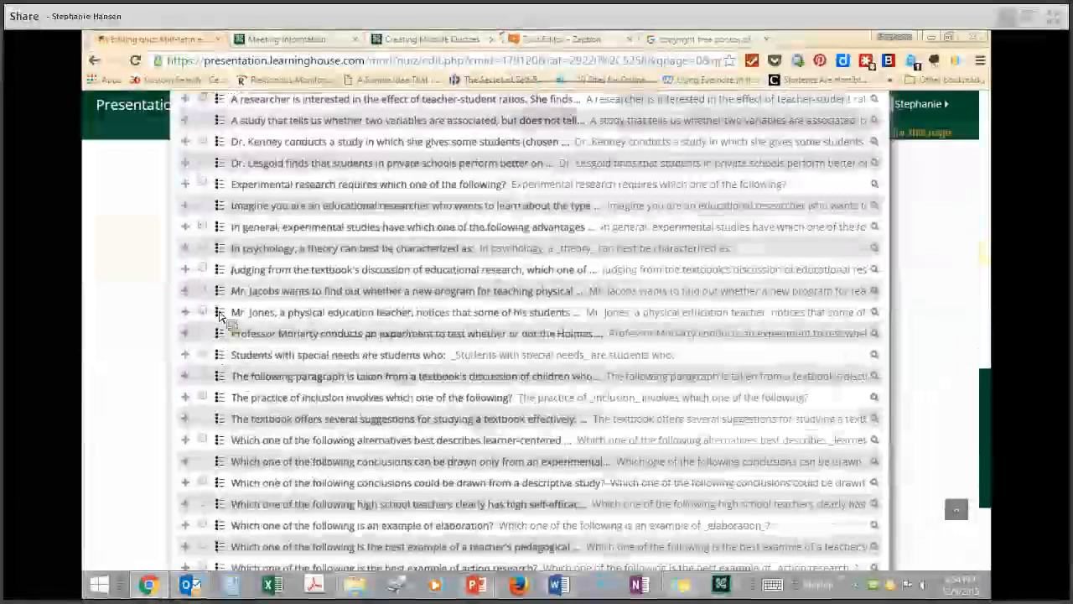
pyautogui.scroll(-2, 214, 360)
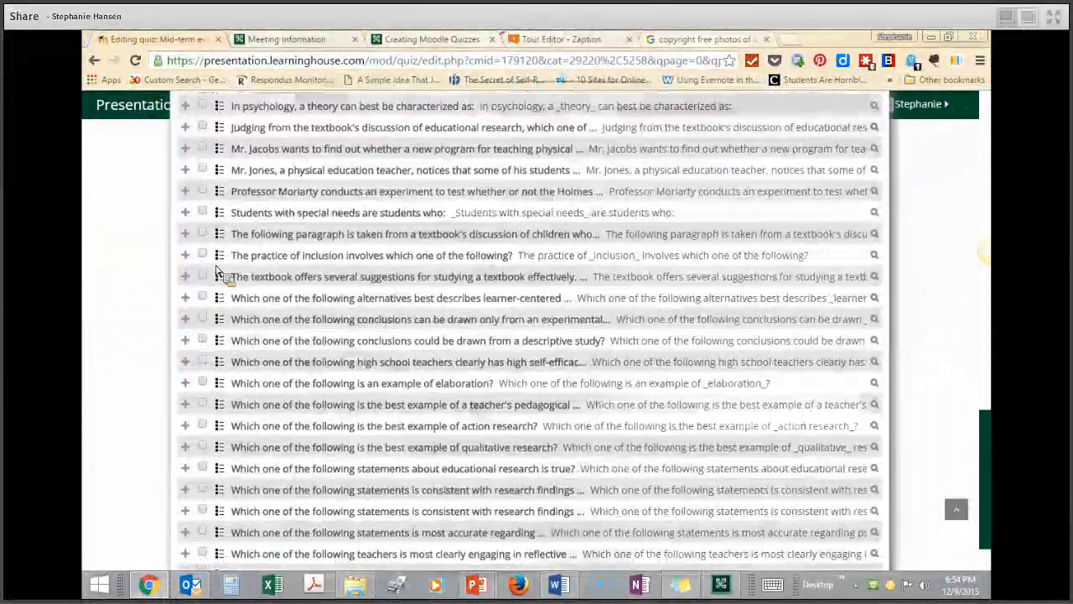
pyautogui.click(202, 211)
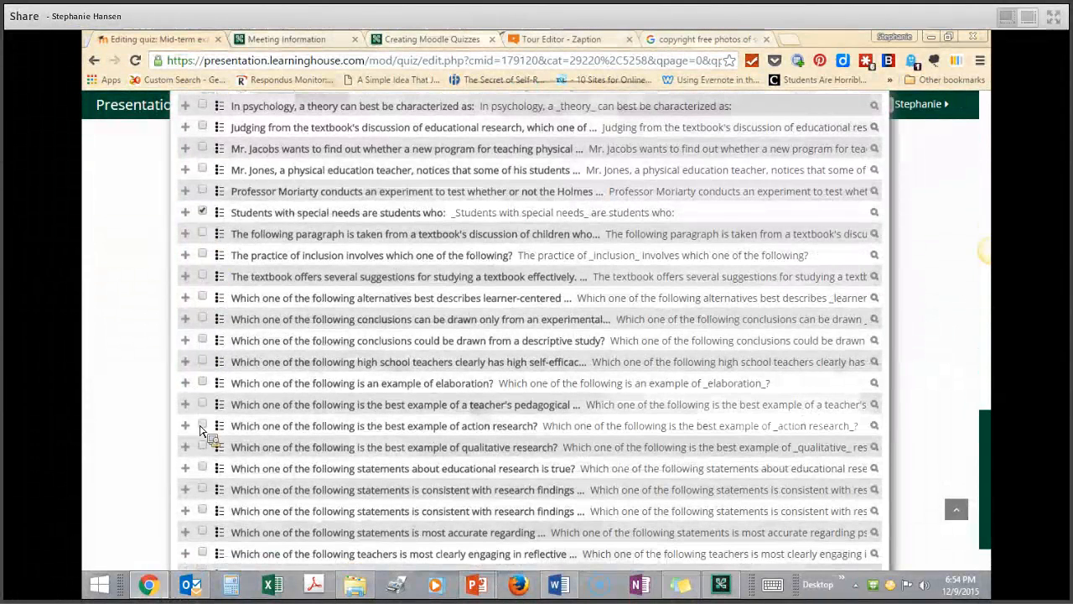
pyautogui.scroll(-1, 201, 430)
pyautogui.click(202, 483)
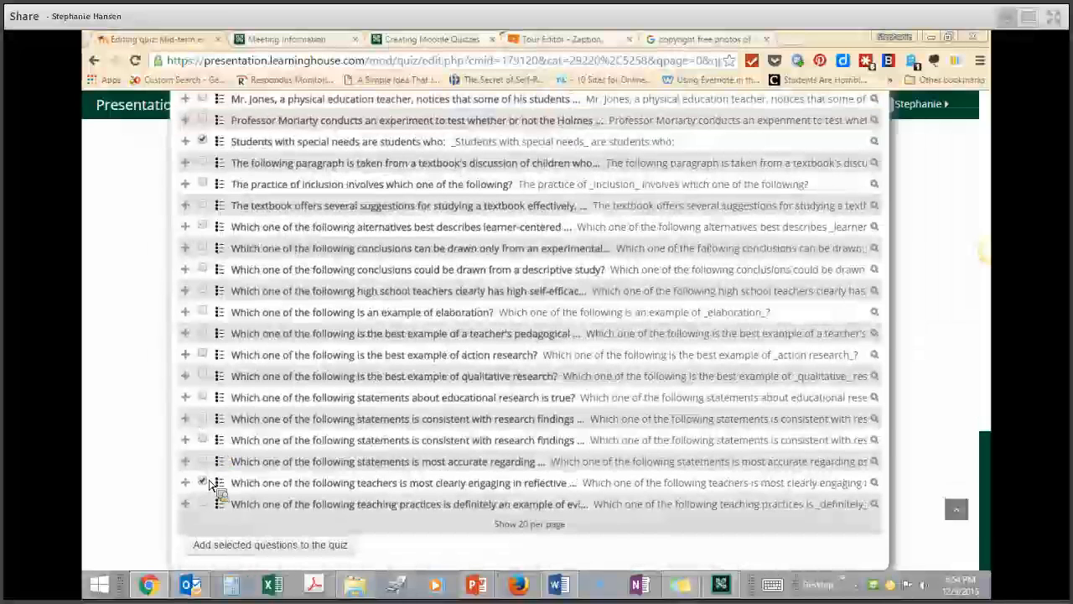
pyautogui.click(252, 548)
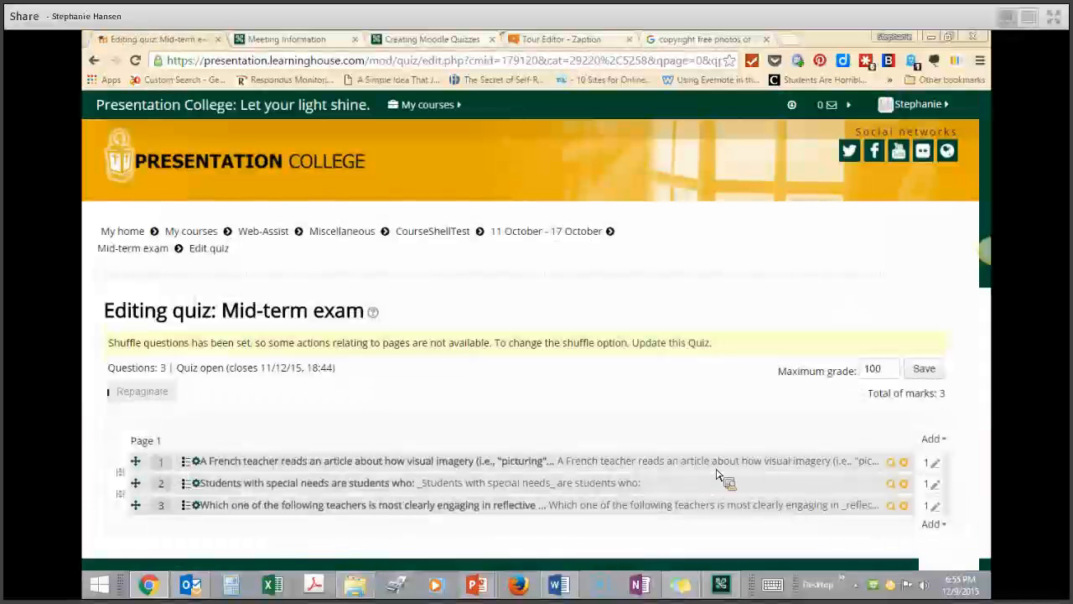
# - Start a new Multiple choice question for page 1 of the quiz
pyautogui.click(931, 440)
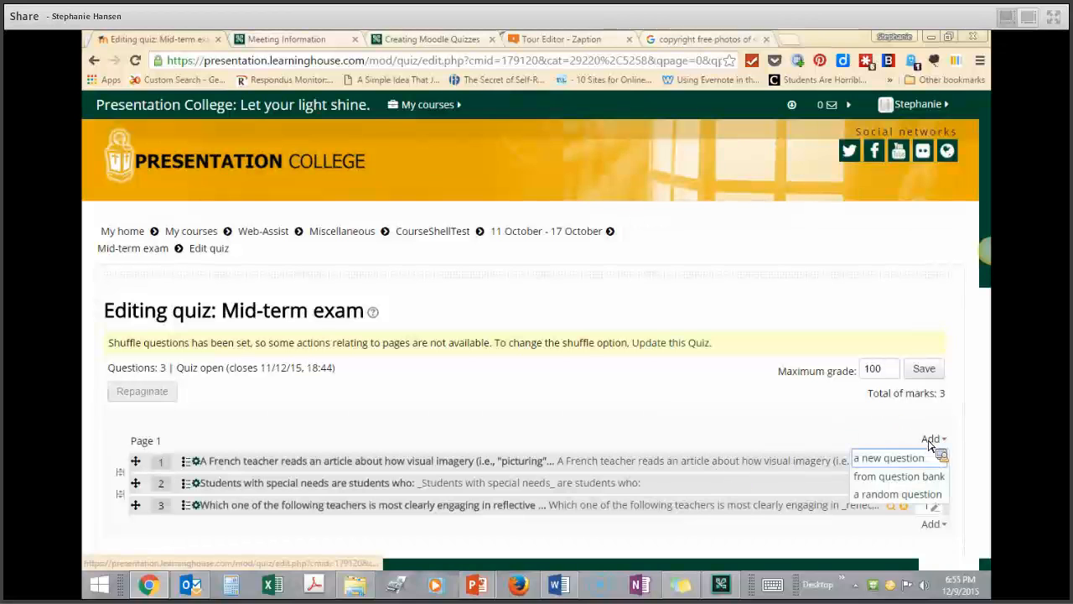
pyautogui.click(878, 463)
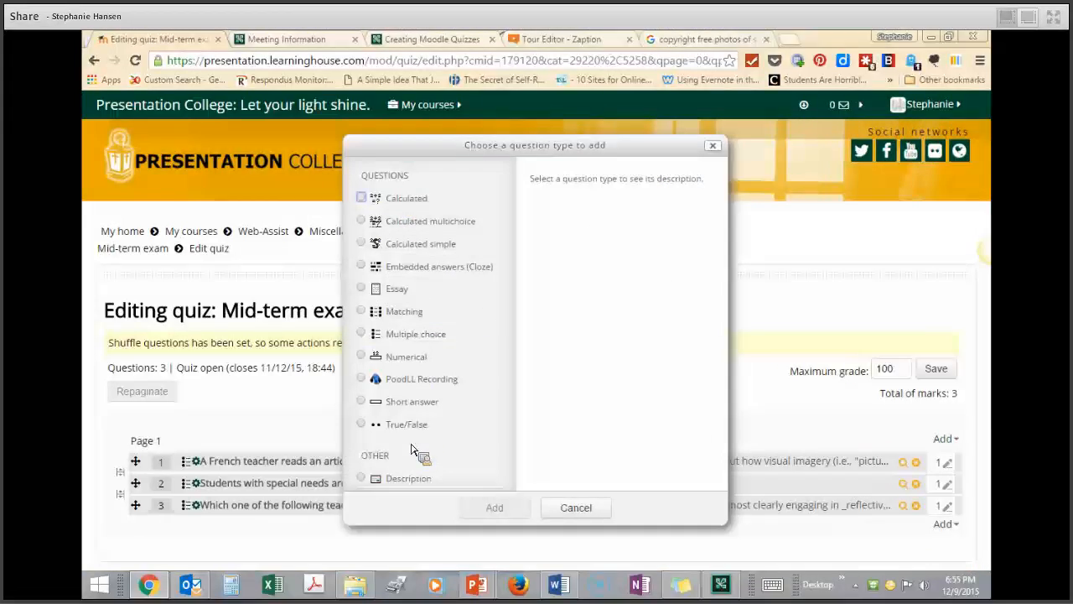
pyautogui.click(362, 334)
pyautogui.click(503, 509)
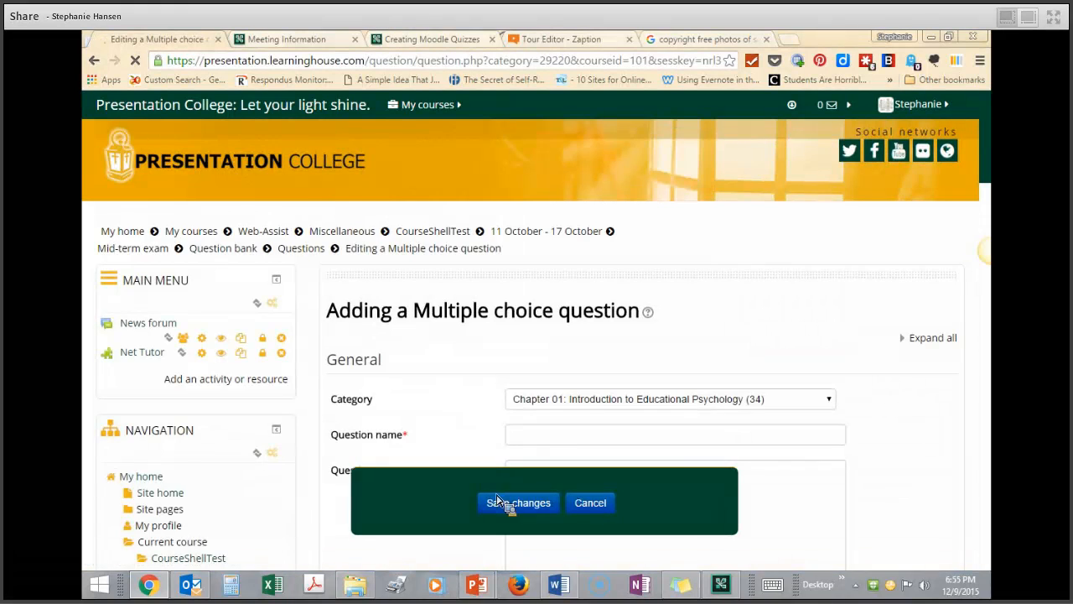
# - Name the question "name of course" and enter "What is the name of this course?" as its question text
pyautogui.scroll(-2, 450, 400)
pyautogui.click(540, 299)
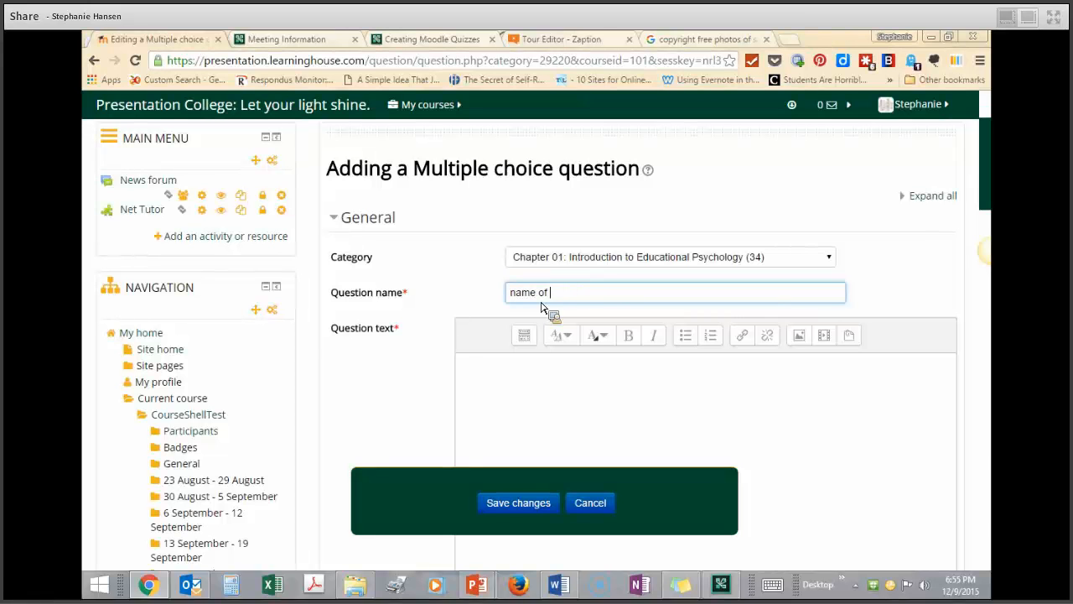
pyautogui.write('e')
pyautogui.click(507, 394)
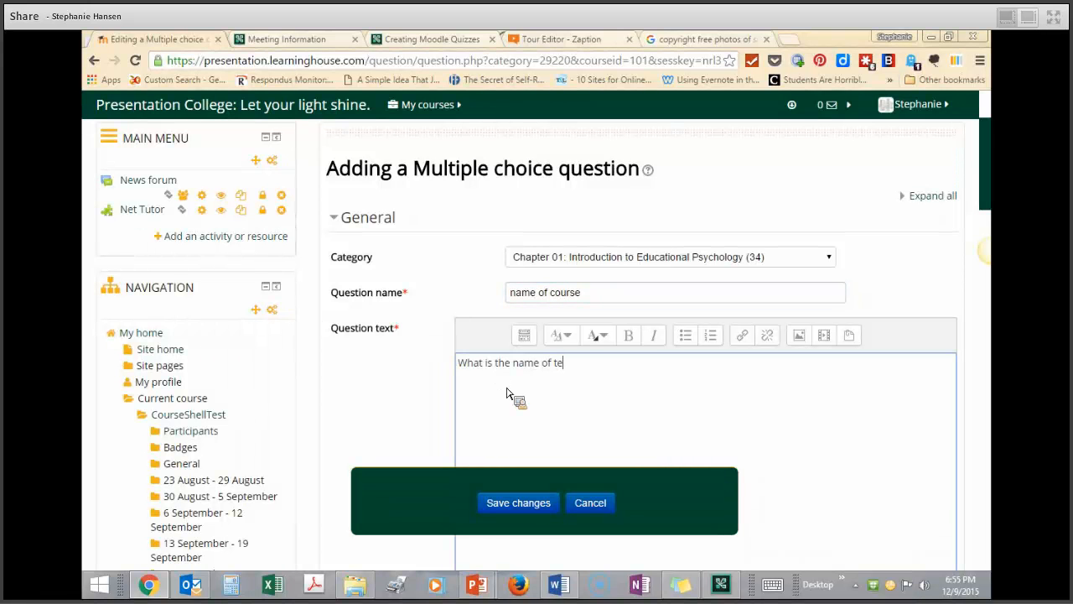
pyautogui.press('BackSpace')
pyautogui.press('BackSpace')
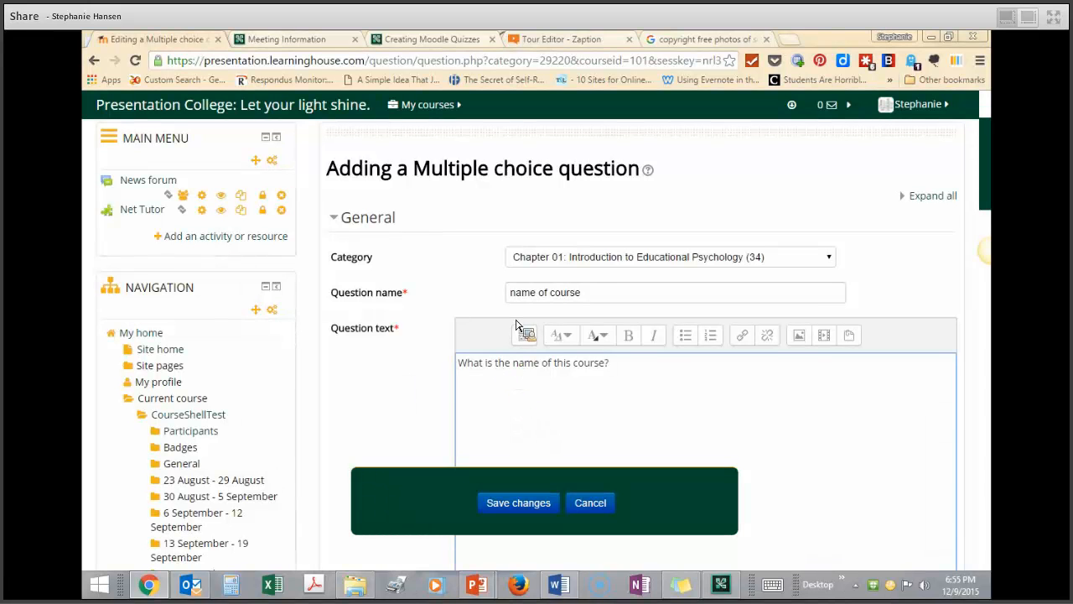
# - Set the question's category to Default for Mid-term exam
pyautogui.scroll(-1, 516, 333)
pyautogui.click(569, 190)
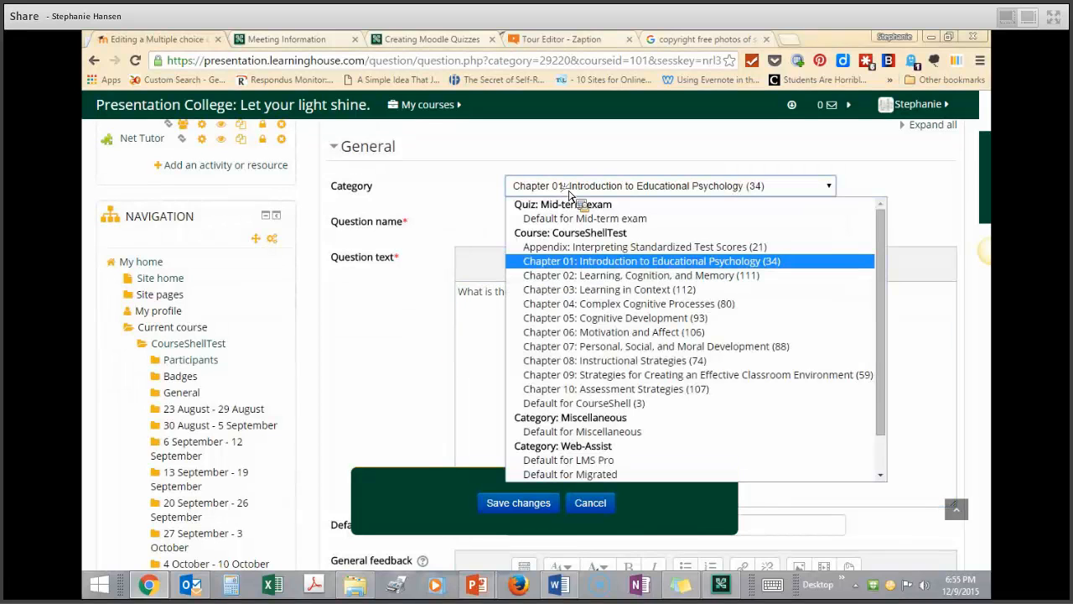
pyautogui.click(577, 219)
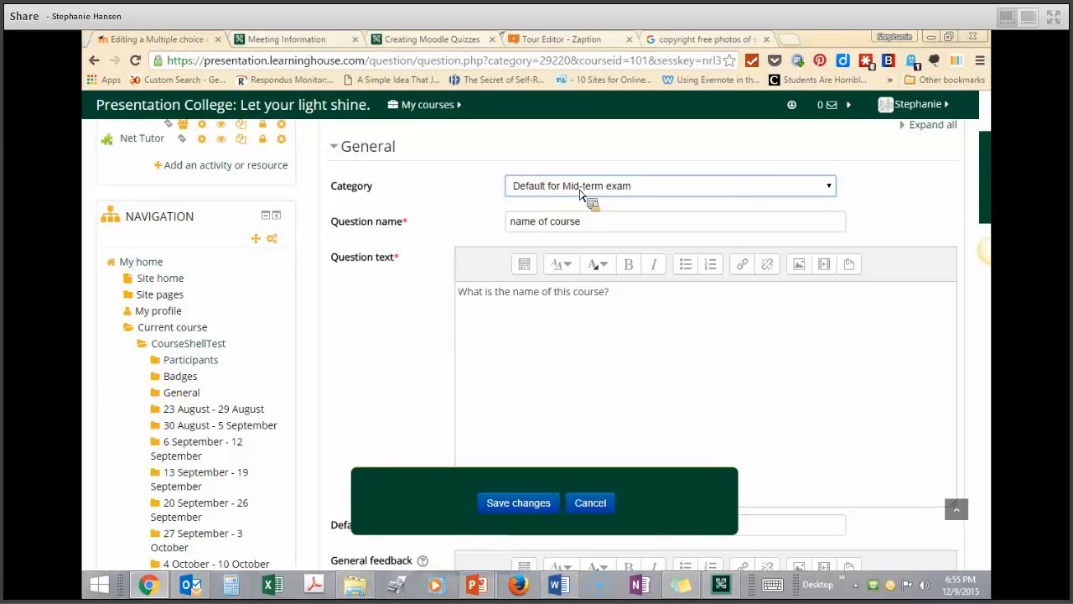
# - Review the question's Default mark and General feedback fields
pyautogui.scroll(-3, 583, 197)
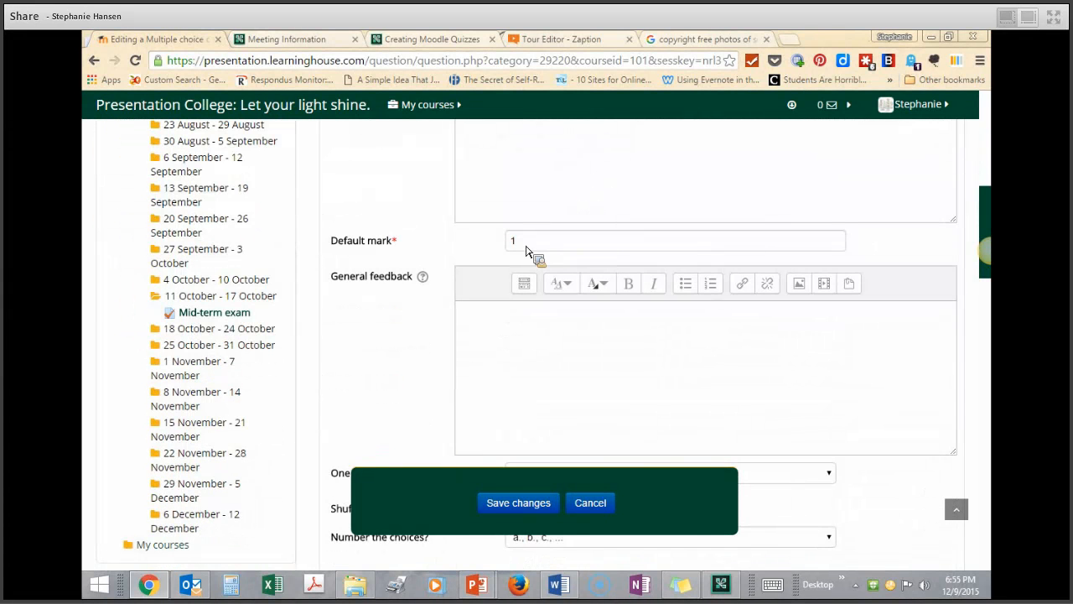
pyautogui.doubleClick(532, 241)
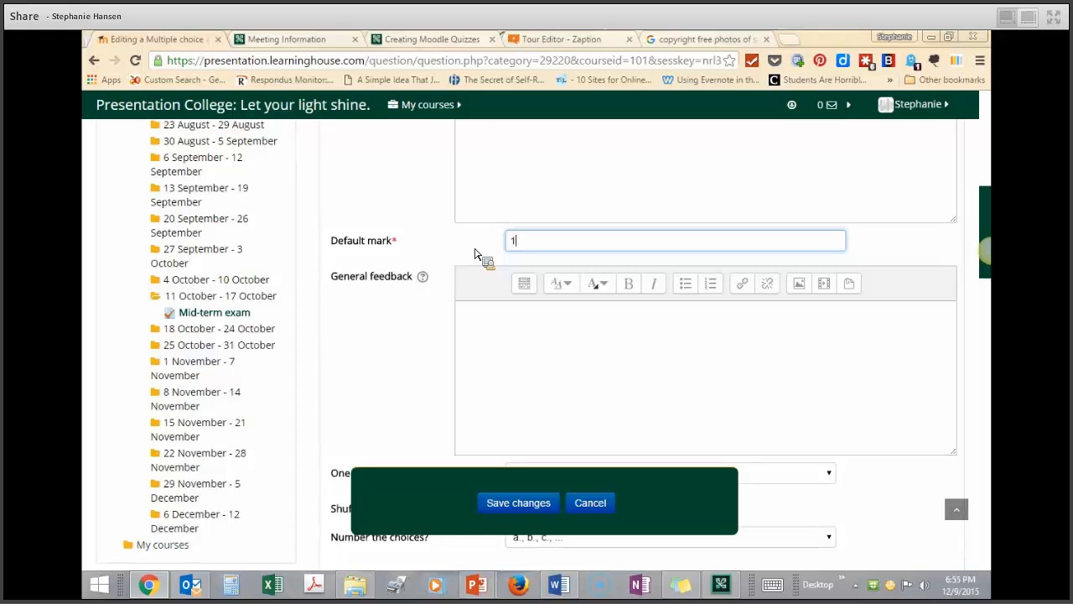
pyautogui.click(521, 335)
pyautogui.scroll(-1, 515, 336)
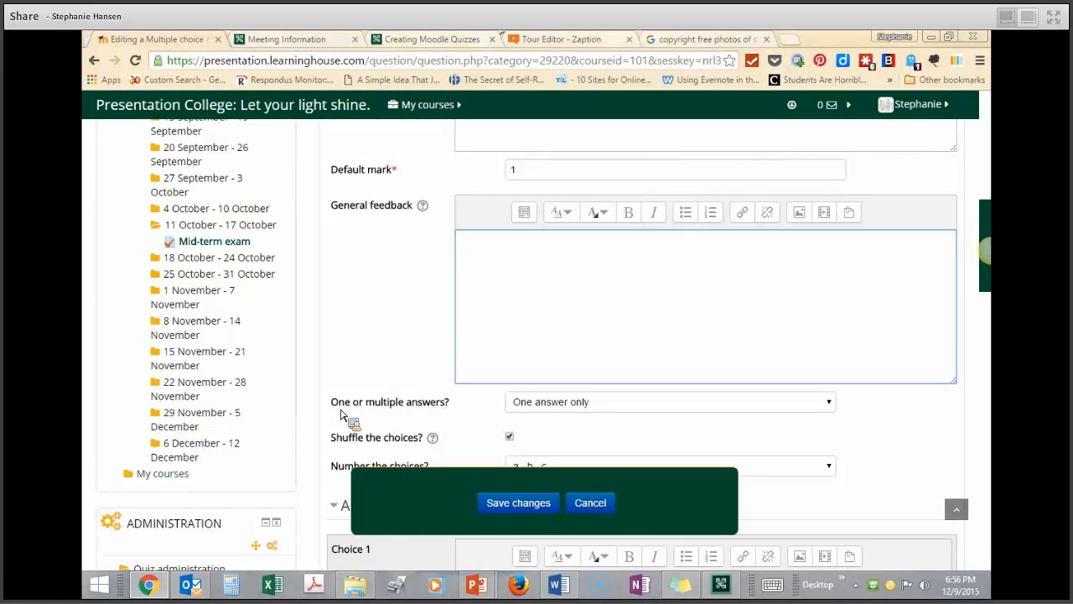
# - Keep the question at one answer only and set the choice numbering to A., B., C., ..
pyautogui.click(543, 408)
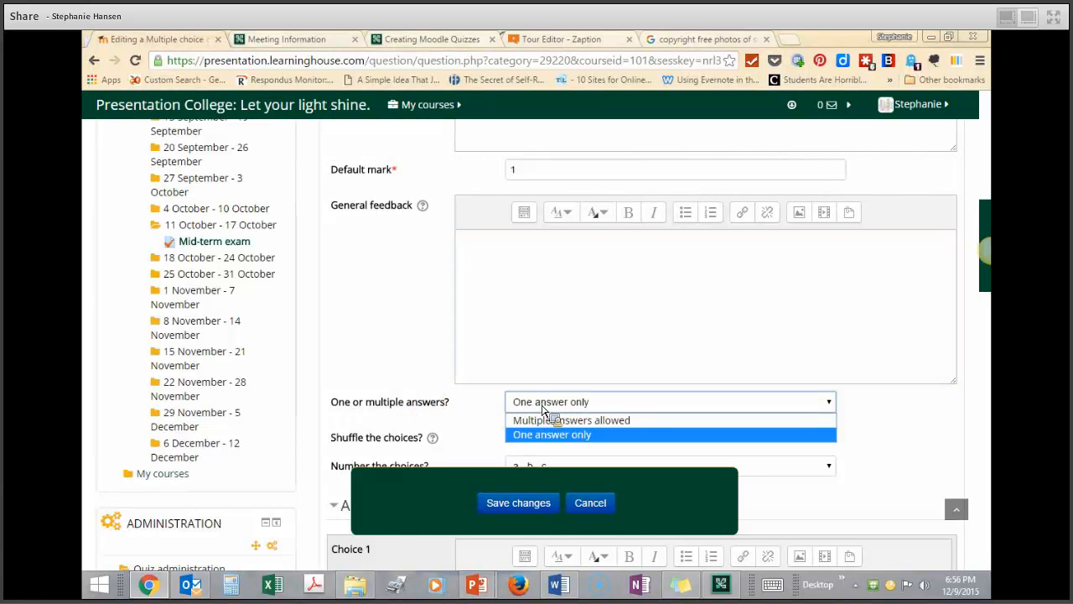
pyautogui.scroll(-1, 543, 411)
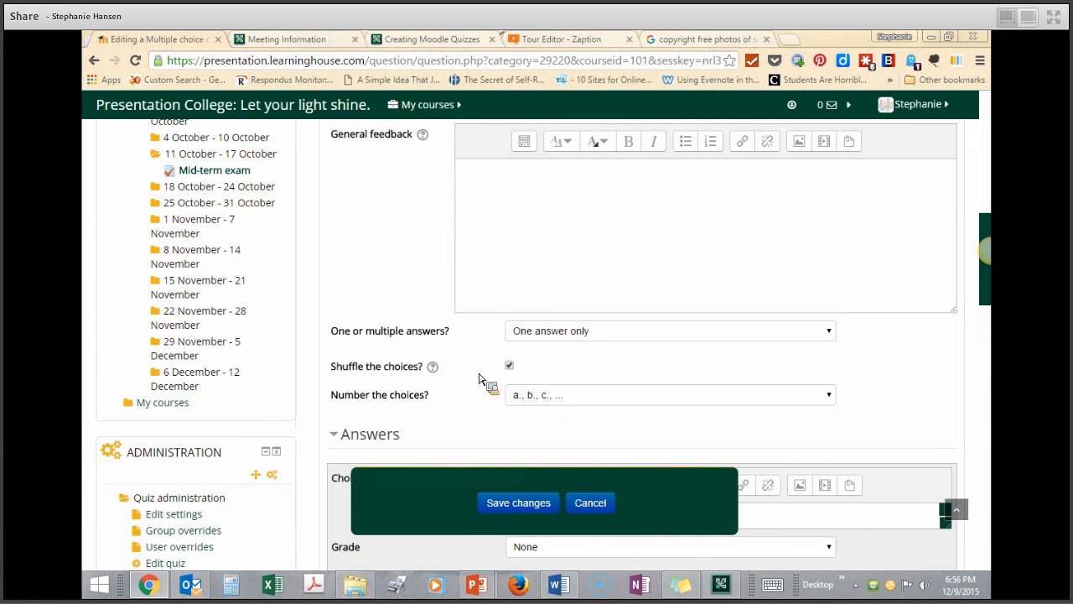
pyautogui.click(552, 394)
pyautogui.click(542, 424)
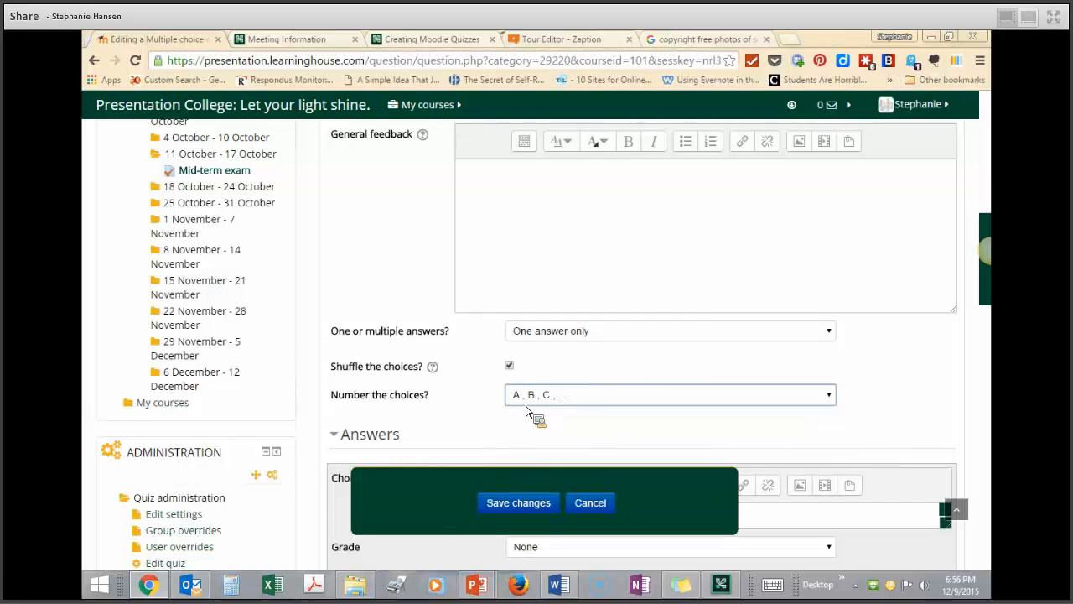
# - Enter "educational psychology" as Choice 1 and set its grade to 100%
pyautogui.scroll(-1, 525, 411)
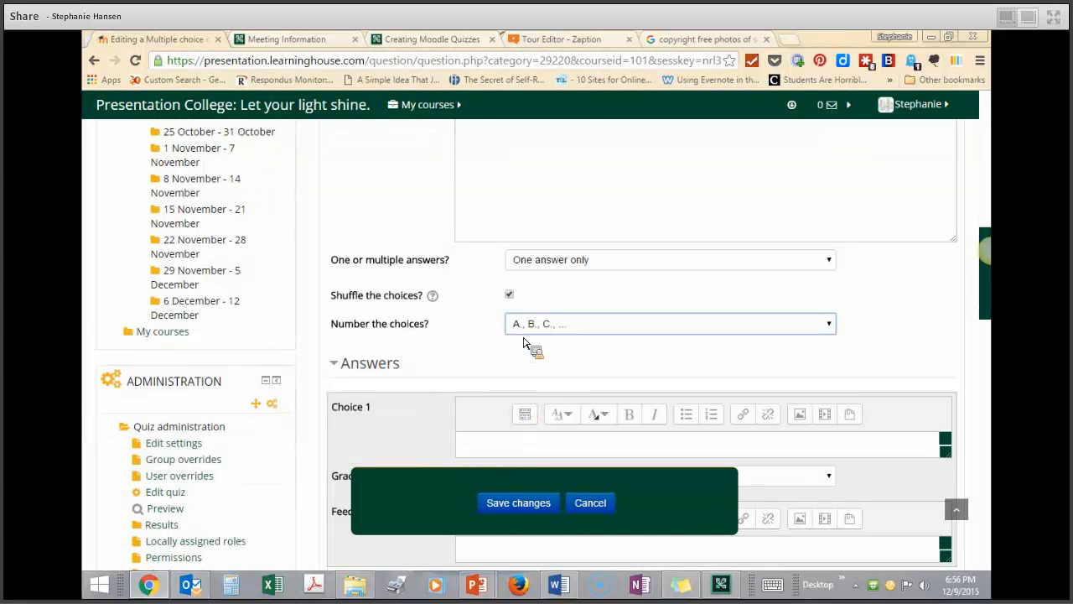
pyautogui.scroll(-1, 524, 340)
pyautogui.click(469, 379)
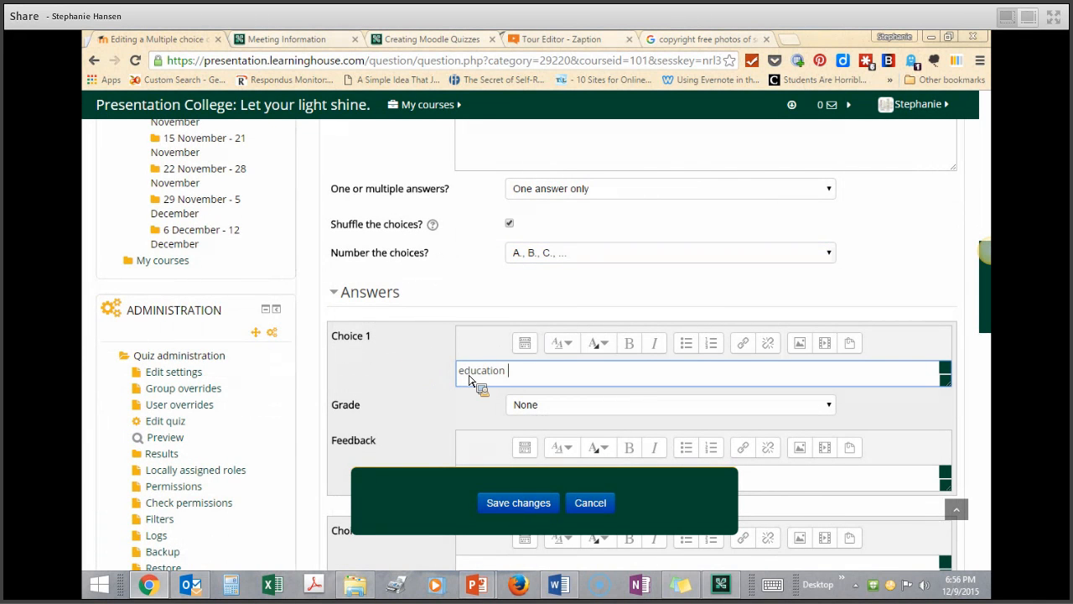
pyautogui.write('educational psychocol')
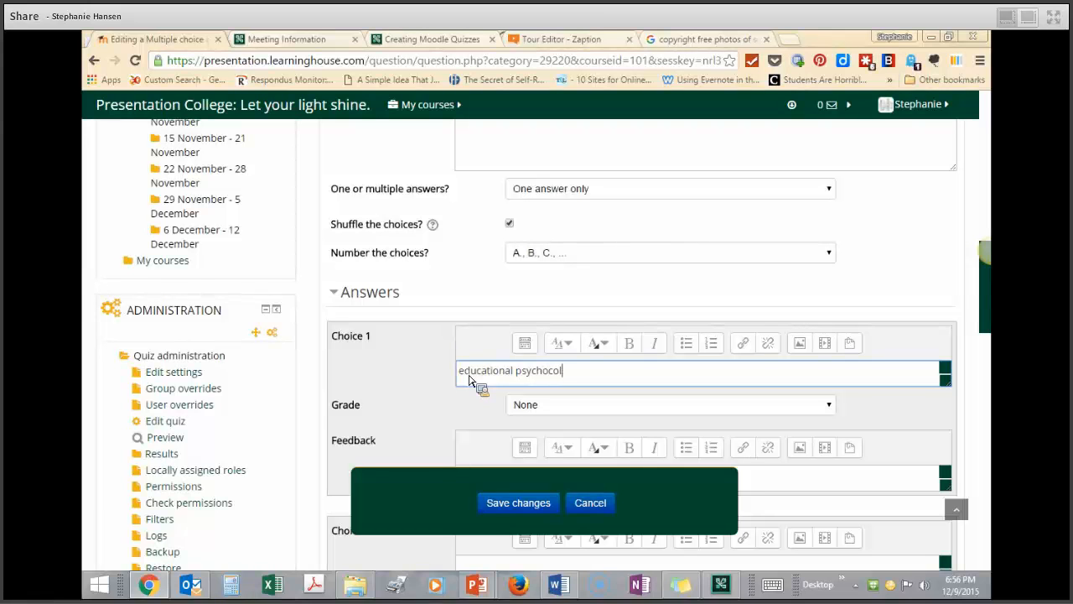
pyautogui.write('l')
pyautogui.press('BackSpace')
pyautogui.press('BackSpace')
pyautogui.write('logy')
pyautogui.click(535, 412)
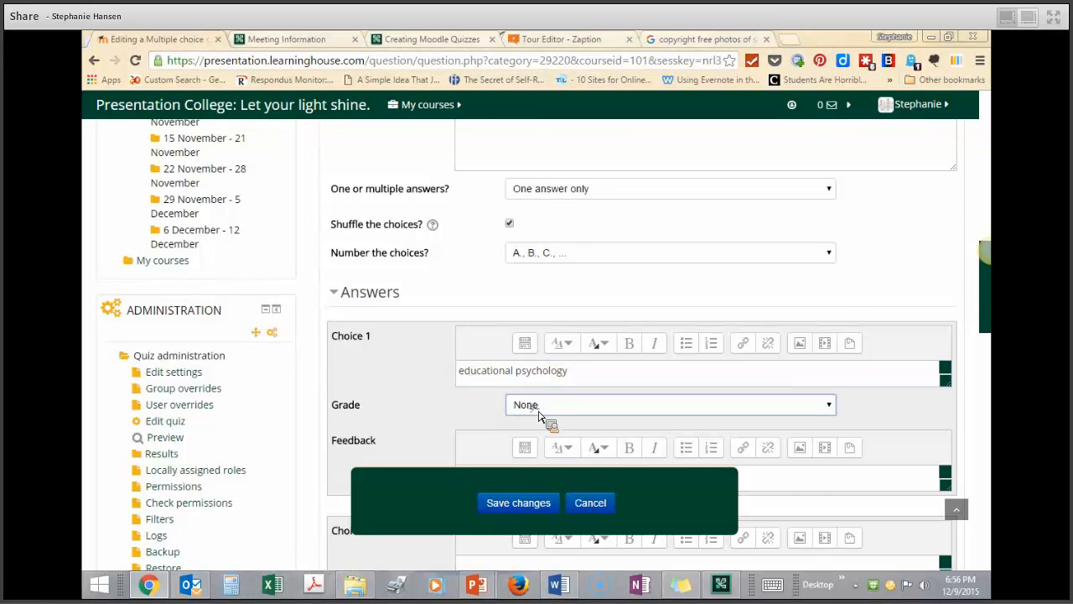
pyautogui.click(535, 412)
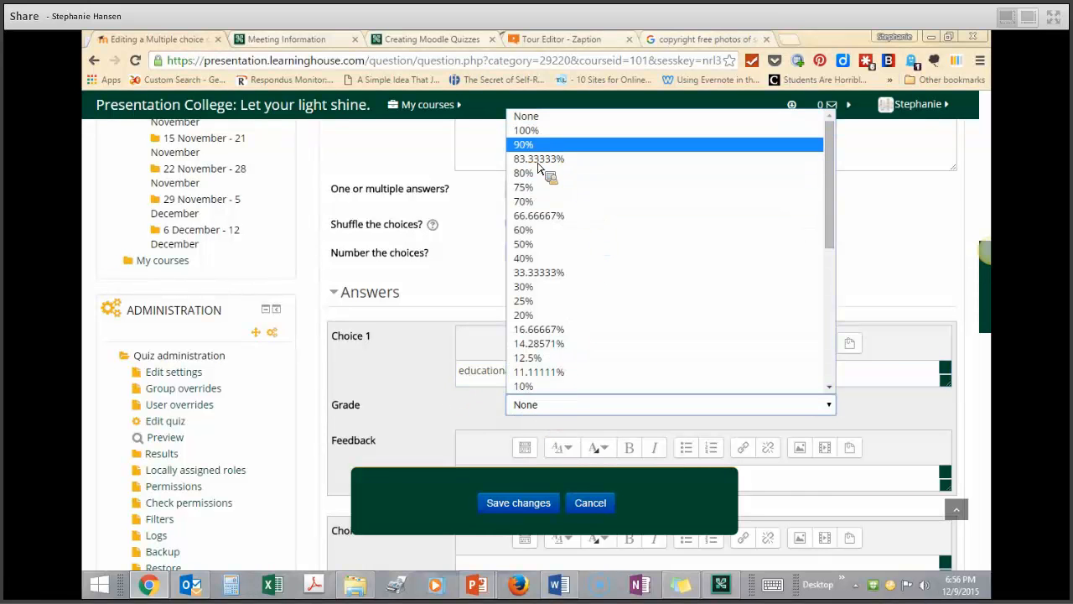
pyautogui.click(541, 135)
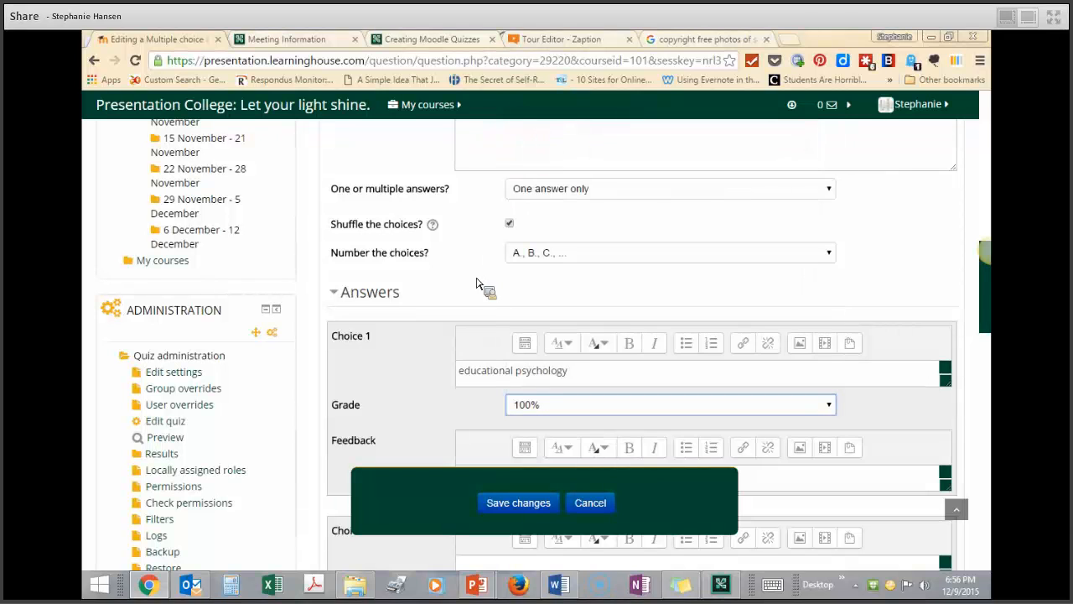
# - Allow multiple answers for the question and set Choice 1's grade to 50%
pyautogui.click(558, 192)
pyautogui.click(553, 208)
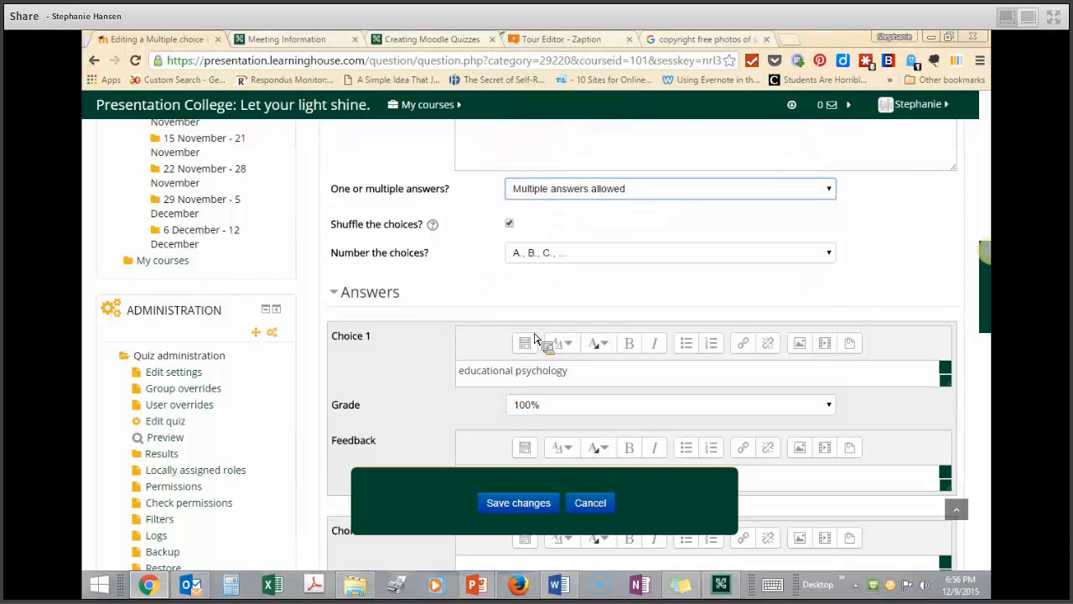
pyautogui.click(556, 404)
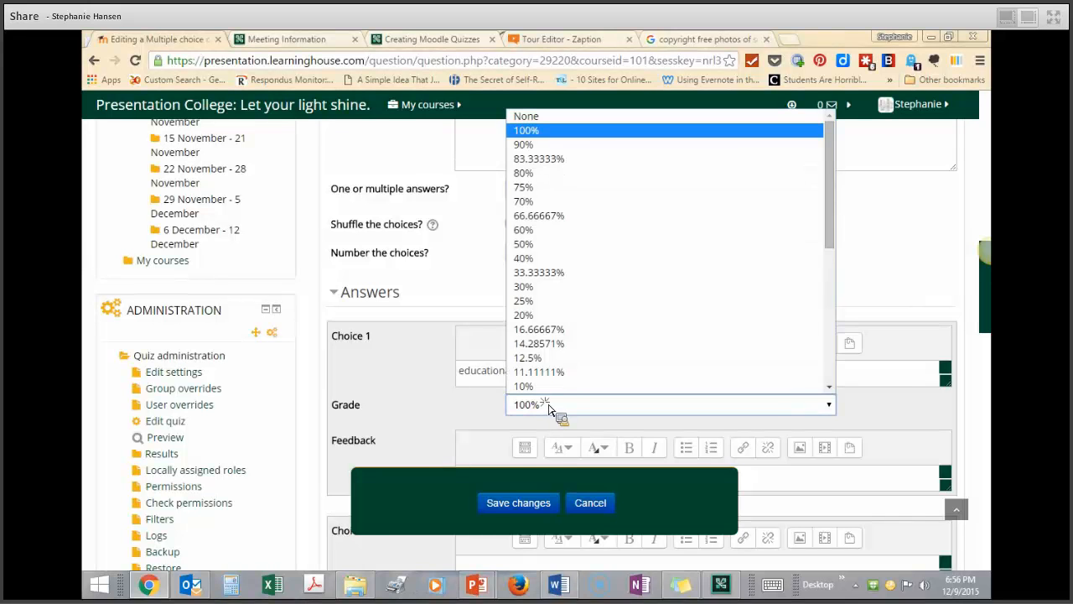
pyautogui.click(550, 245)
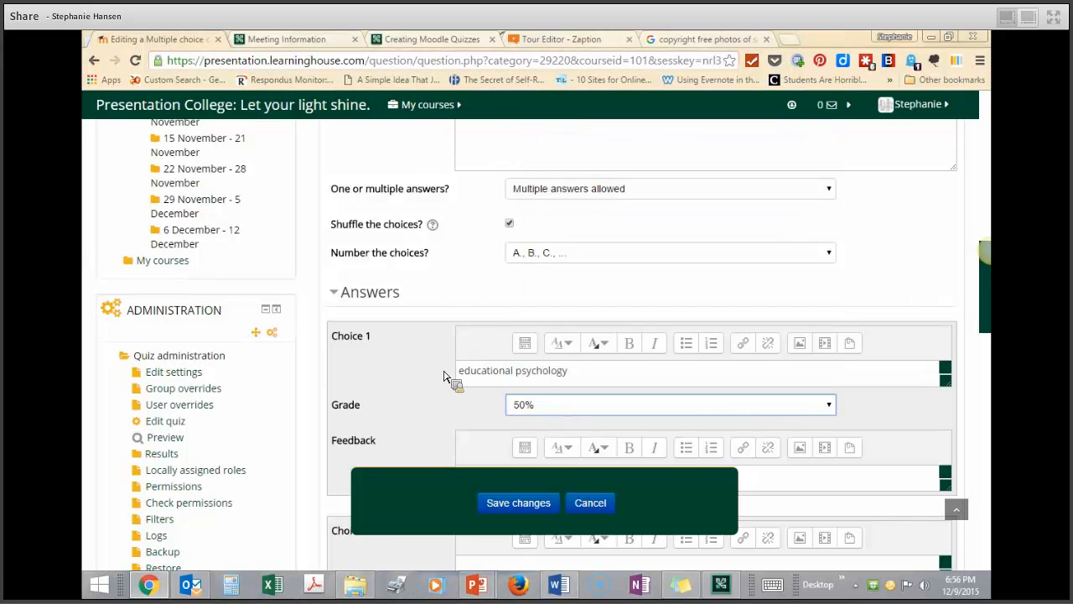
# - Return the question to one answer only and set Choice 1's grade back to 100%
pyautogui.scroll(3, 439, 379)
pyautogui.click(496, 285)
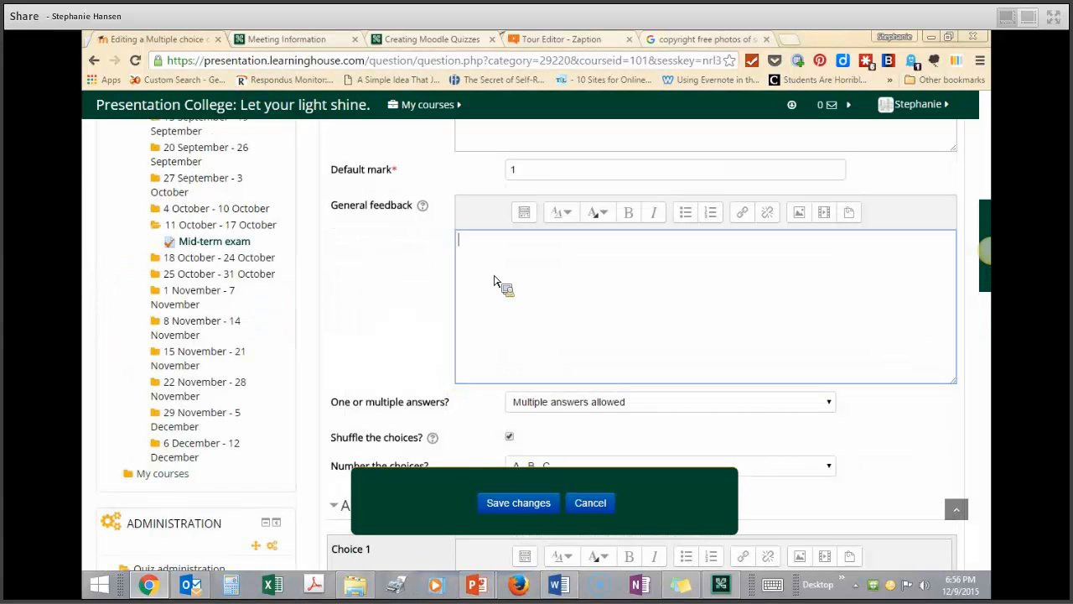
pyautogui.scroll(-1, 495, 285)
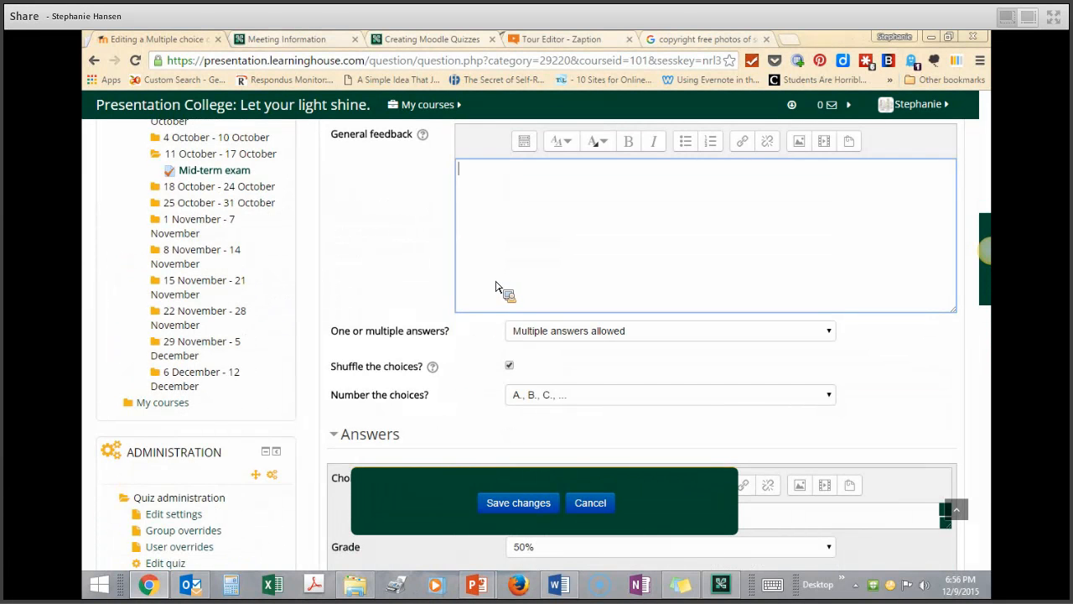
pyautogui.scroll(-1, 498, 286)
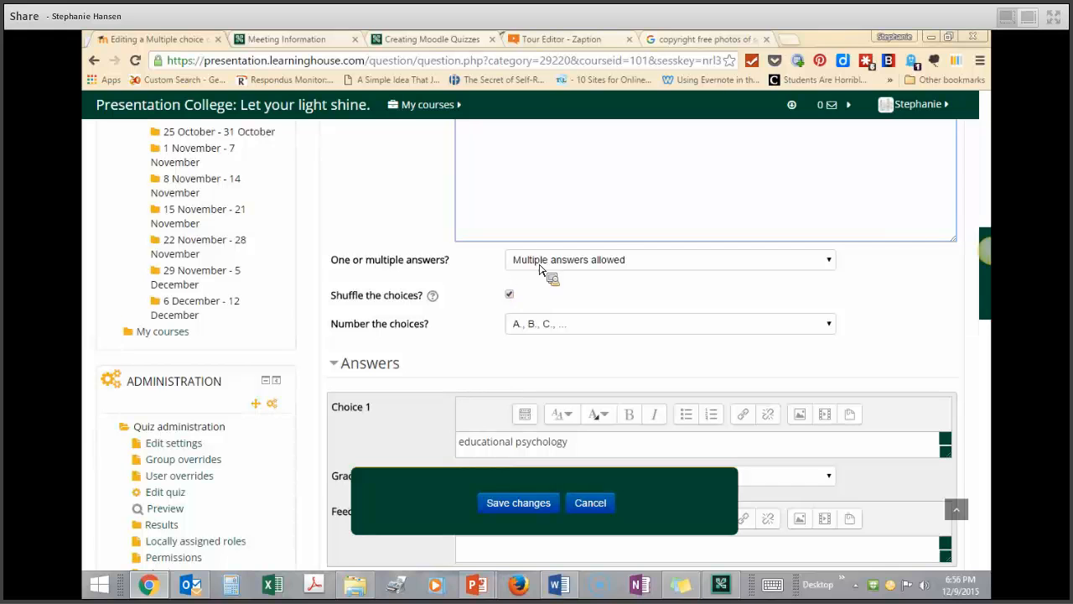
pyautogui.click(534, 262)
pyautogui.click(533, 293)
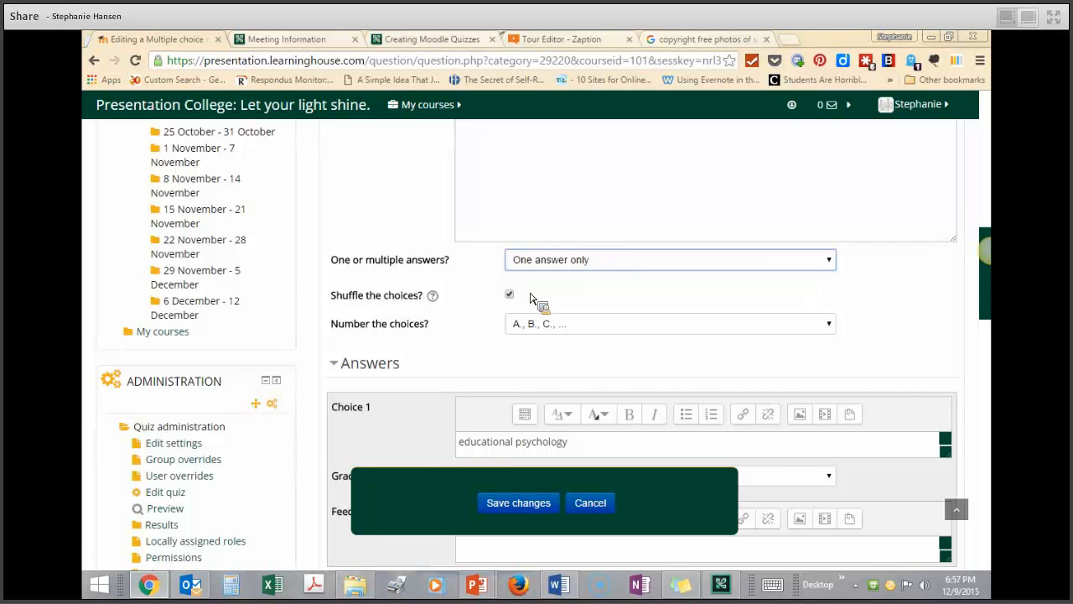
pyautogui.scroll(-2, 470, 311)
pyautogui.click(546, 339)
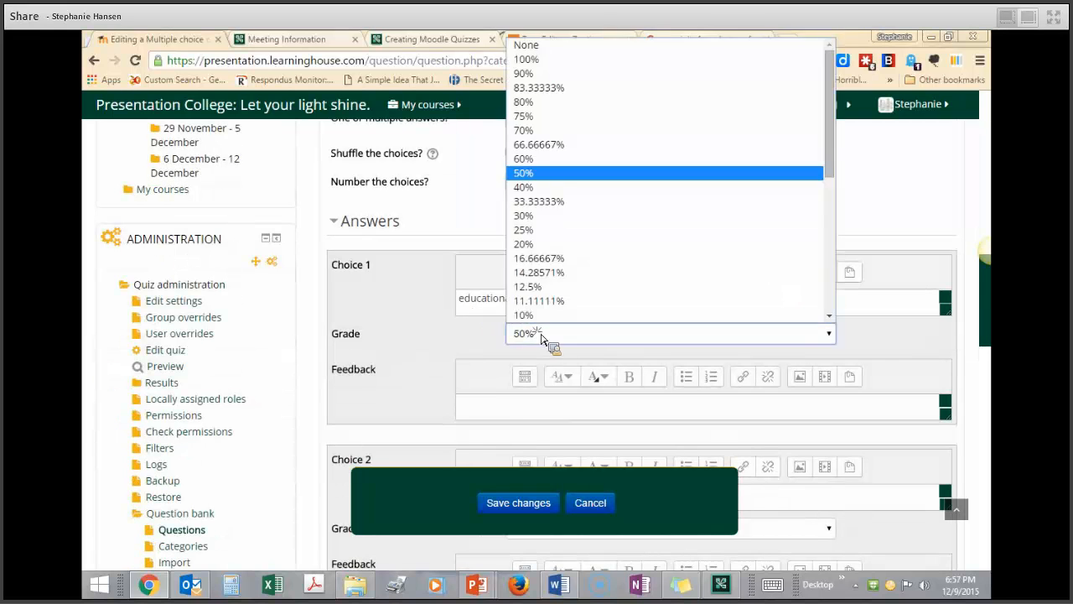
pyautogui.click(556, 60)
# - Enter "sociology", "psychology" and "criminal justice" as Choices 2, 3 and 4, leaving their grades at None
pyautogui.scroll(-3, 523, 143)
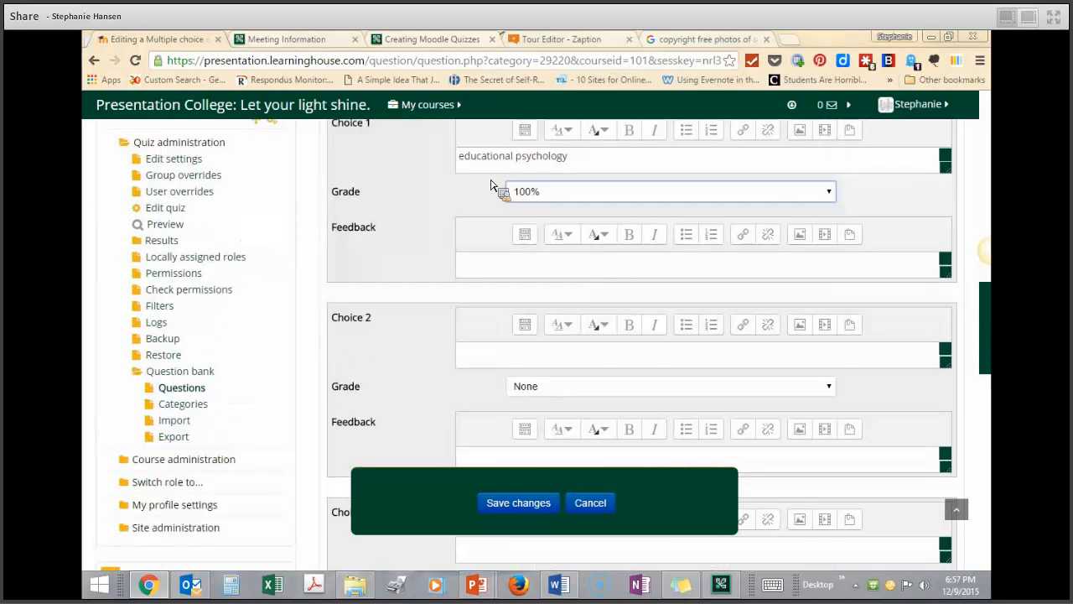
pyautogui.click(482, 285)
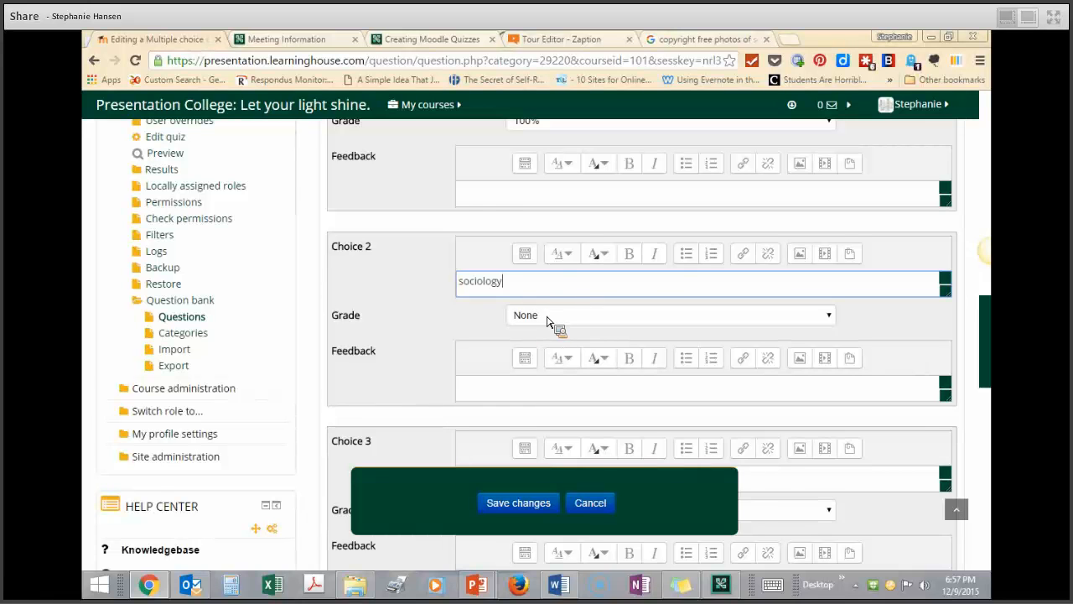
pyautogui.scroll(-1, 547, 321)
pyautogui.click(491, 403)
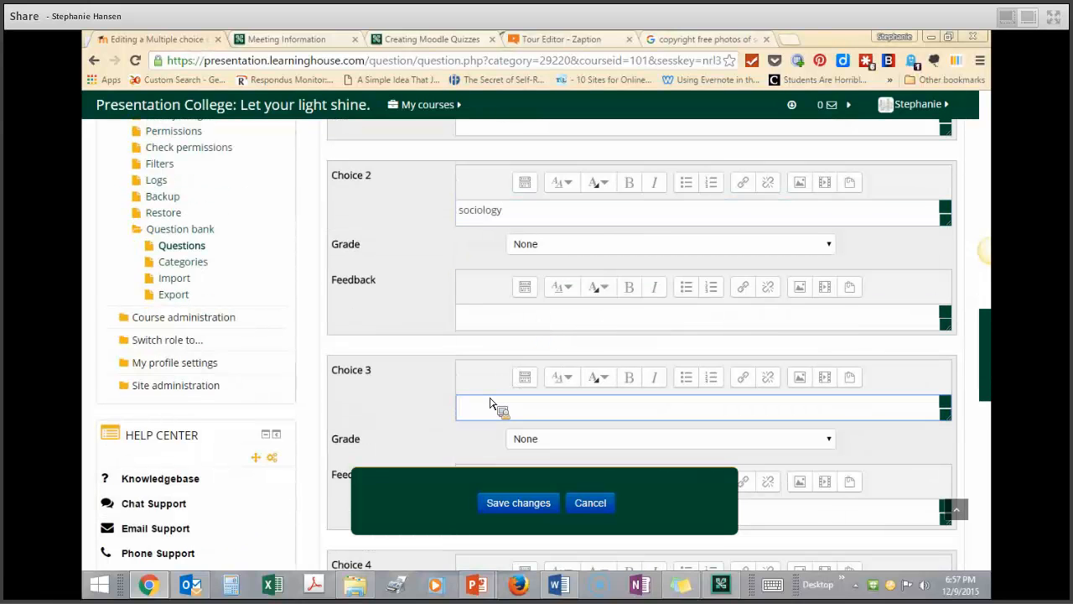
pyautogui.write('psychology')
pyautogui.scroll(-4, 492, 403)
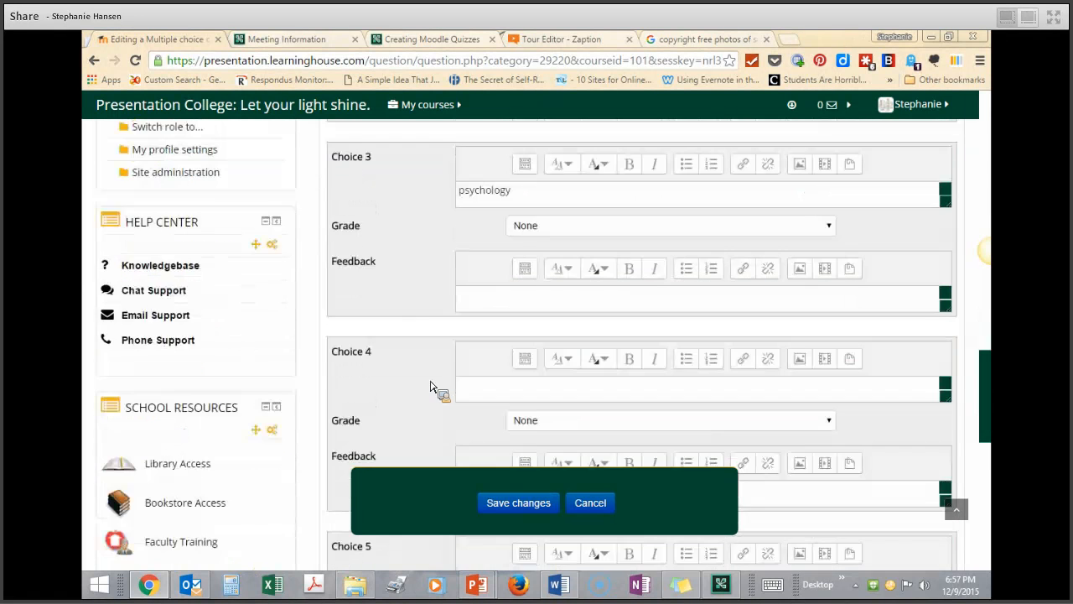
pyautogui.click(500, 328)
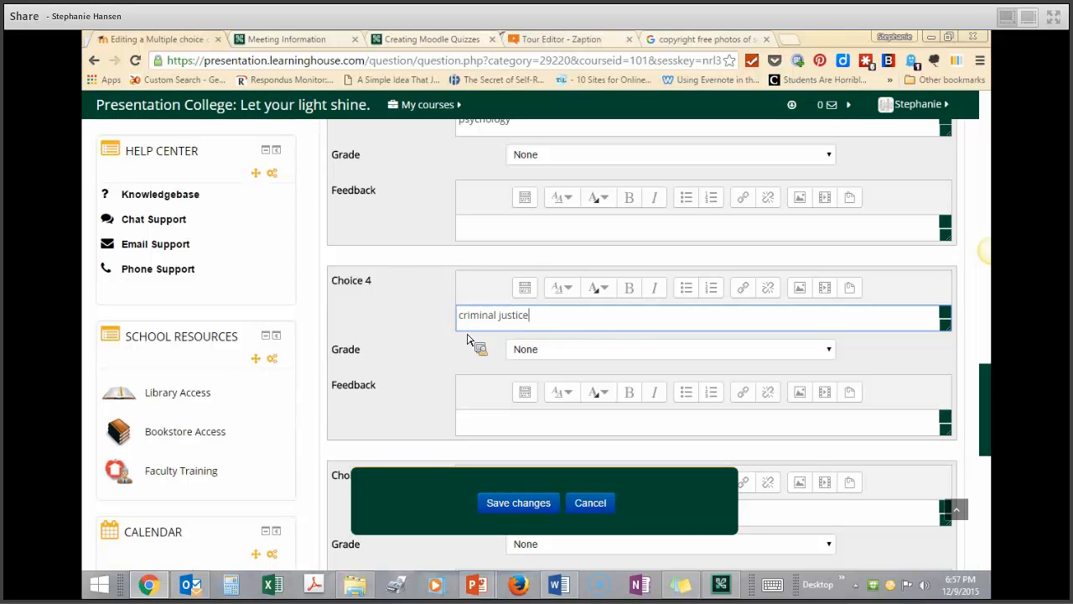
# - Expand the Multiple tries settings and examine the penalty options for each incorrect try and the hint fields
pyautogui.scroll(-5, 423, 342)
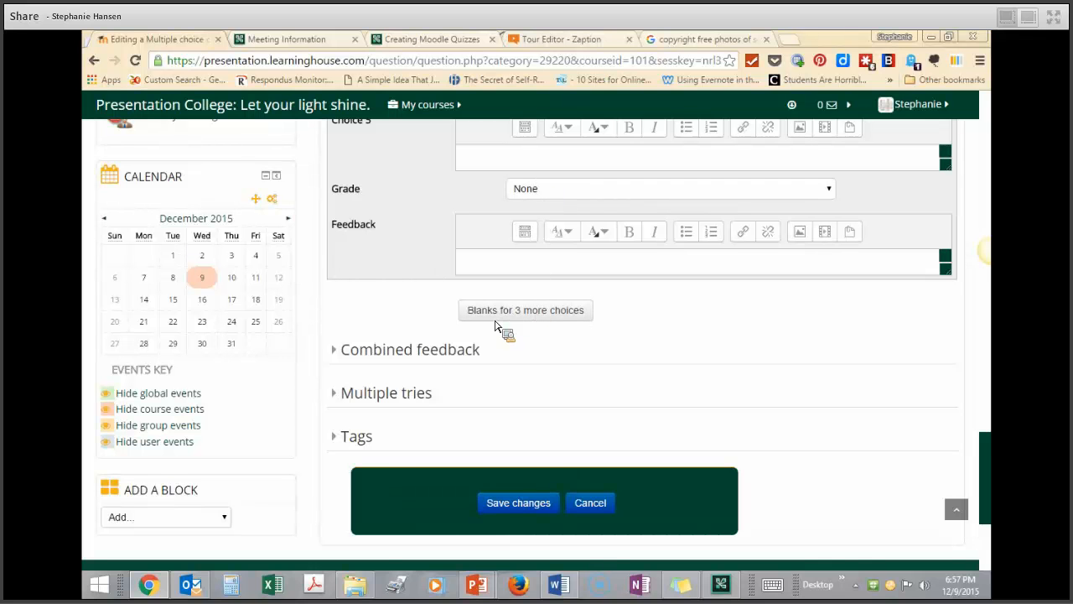
pyautogui.click(377, 399)
pyautogui.scroll(-2, 376, 404)
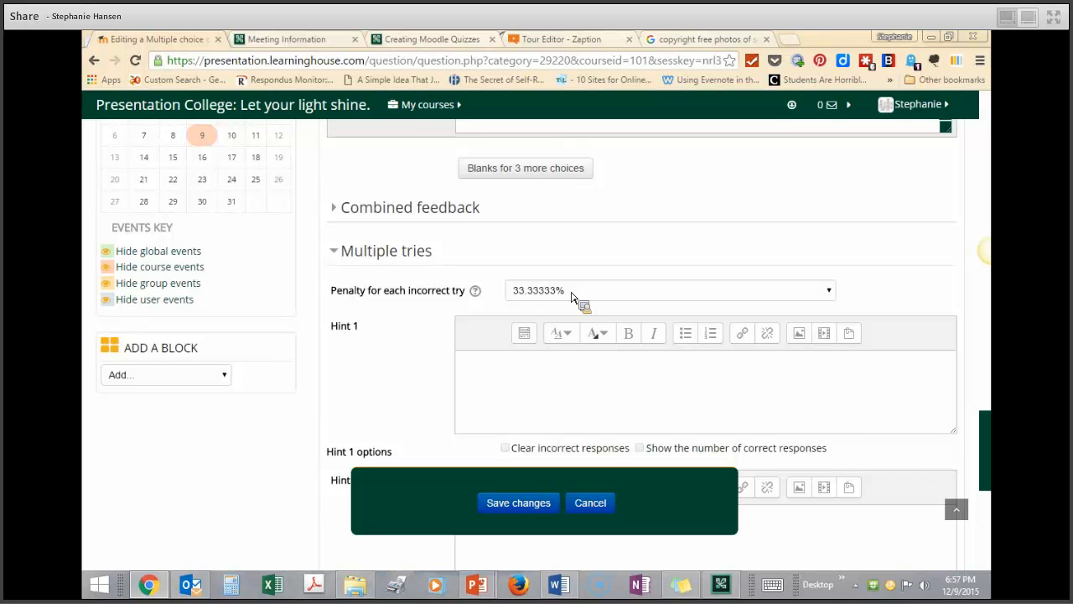
pyautogui.click(572, 293)
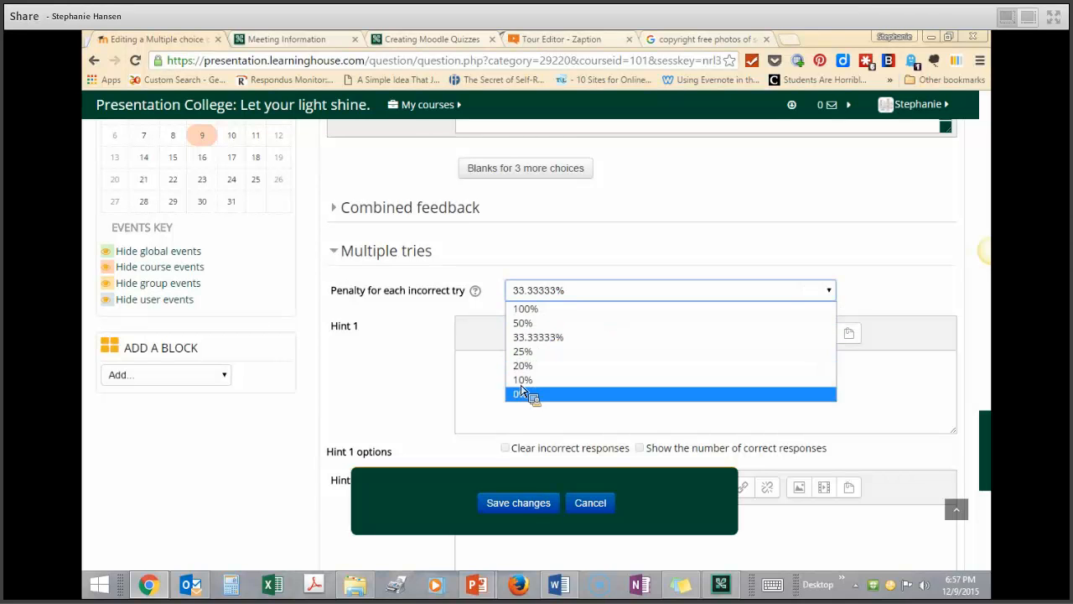
pyautogui.click(453, 322)
pyautogui.scroll(-2, 419, 335)
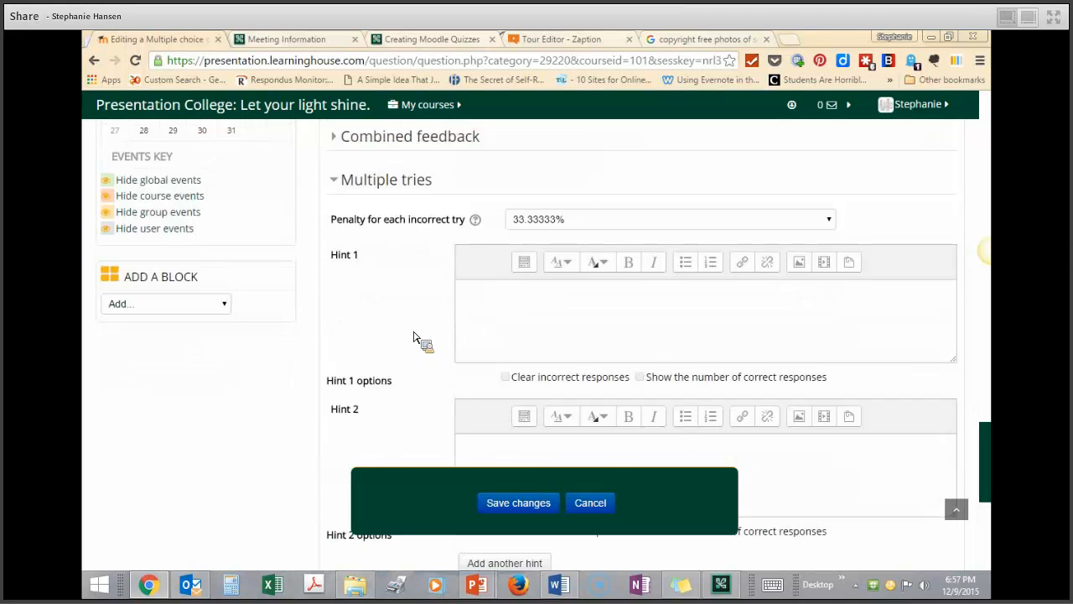
pyautogui.click(483, 260)
pyautogui.click(484, 386)
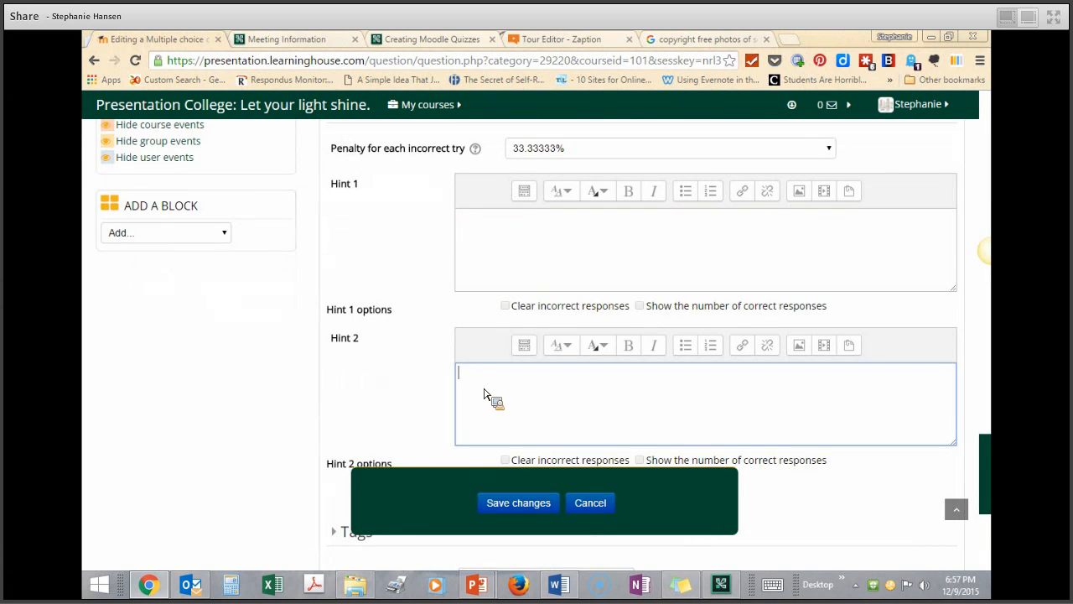
# - Look over the hint fields in the Multiple tries settings and save the multiple choice question
pyautogui.scroll(-1, 485, 396)
pyautogui.scroll(-1, 485, 396)
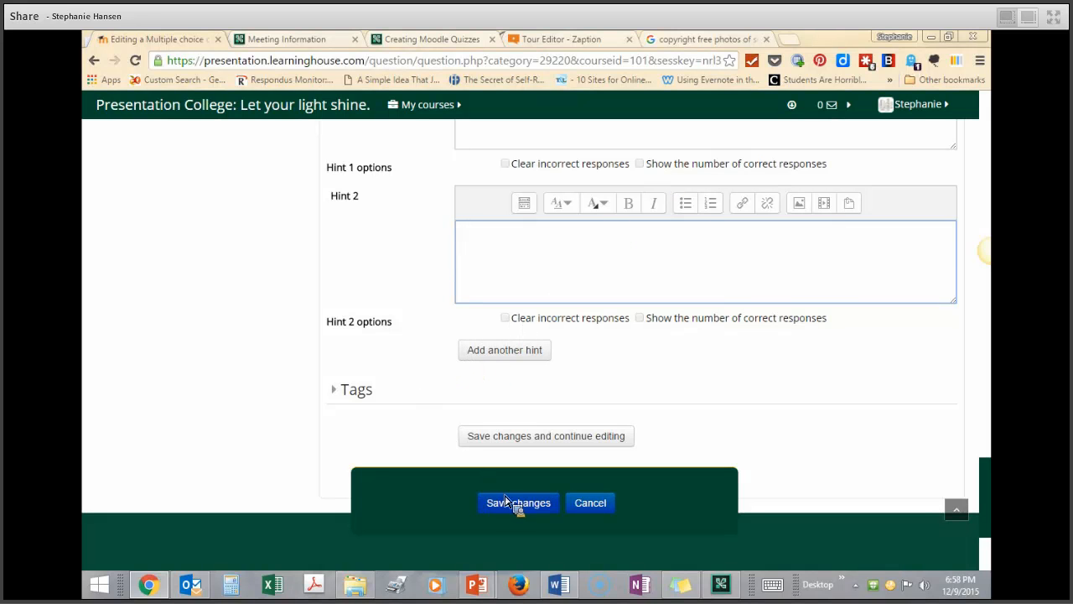
pyautogui.scroll(3, 478, 283)
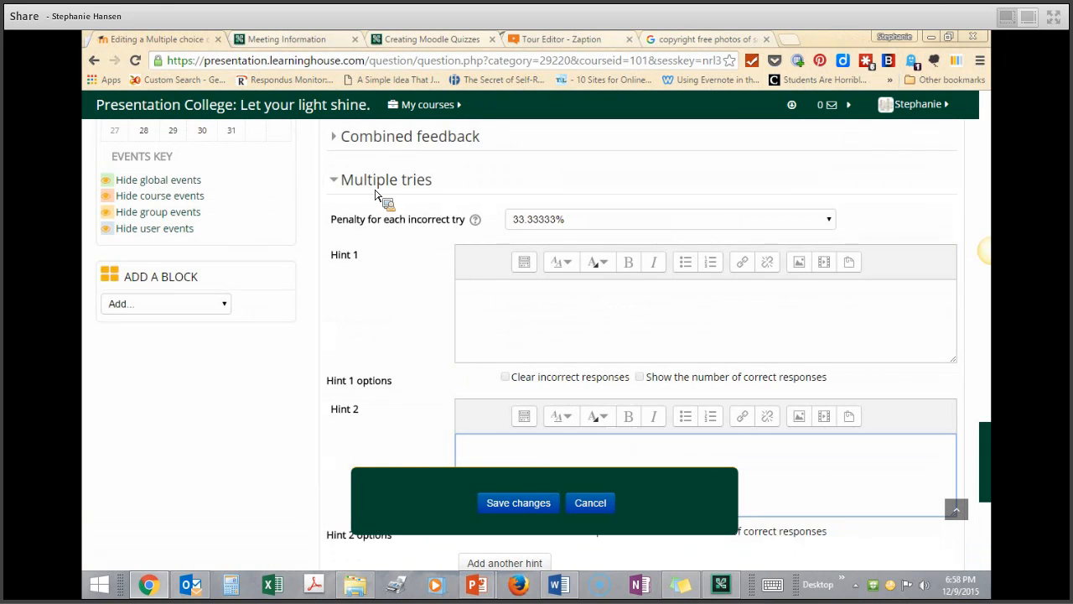
pyautogui.scroll(-2, 517, 342)
pyautogui.scroll(-1, 502, 362)
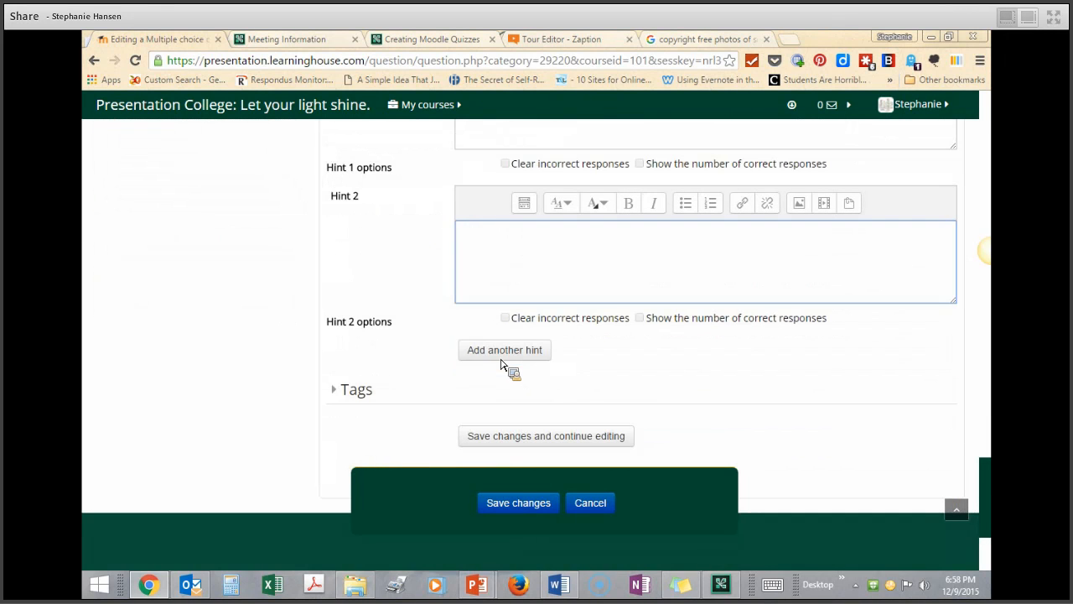
pyautogui.scroll(1, 529, 453)
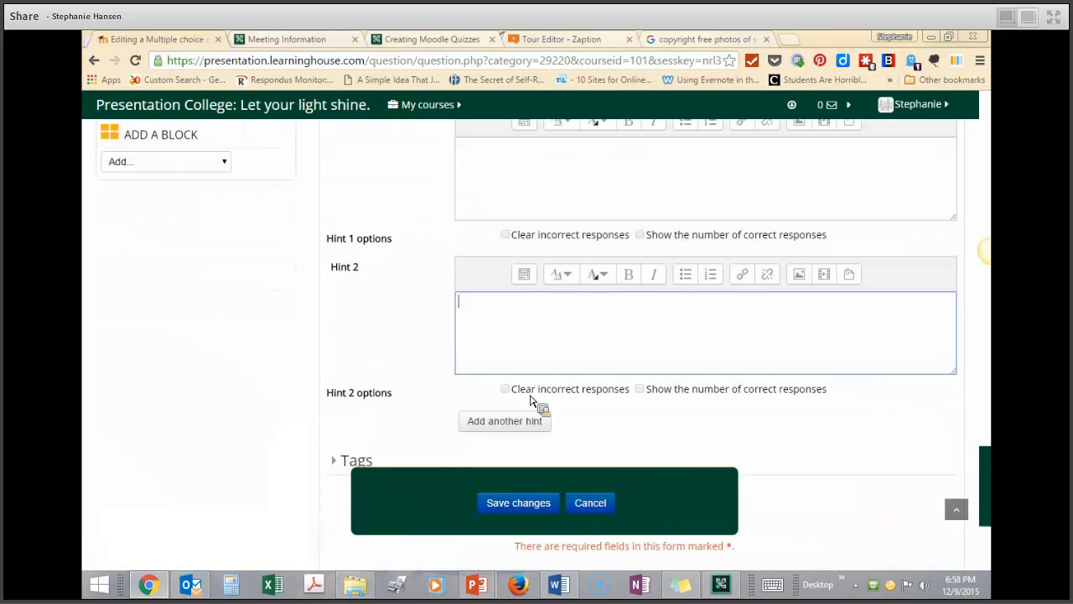
pyautogui.click(493, 501)
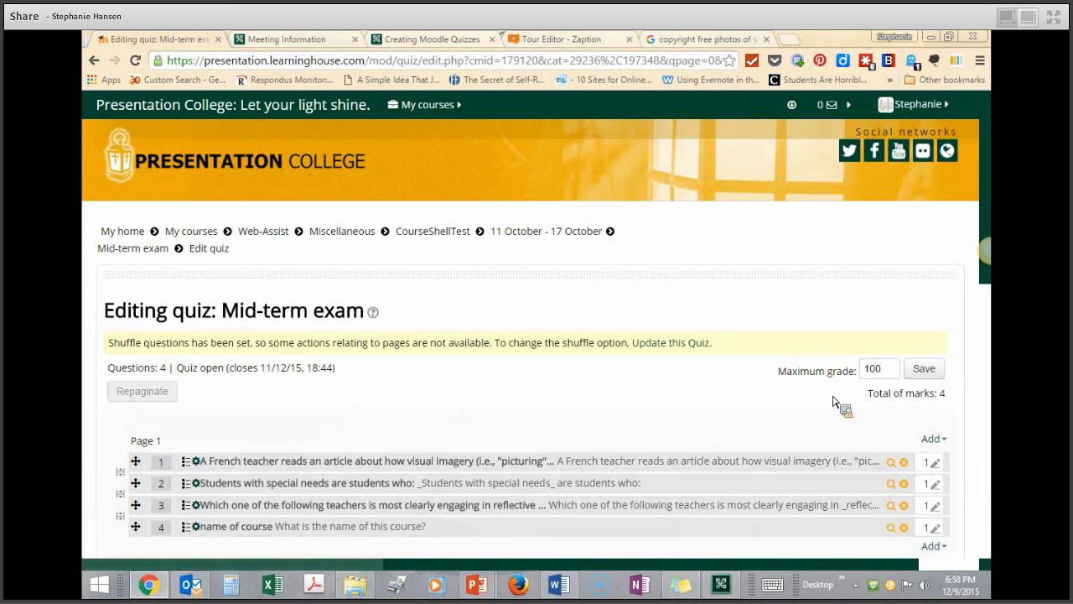
# - Start adding a new Essay question to page 1 of the quiz
pyautogui.click(932, 440)
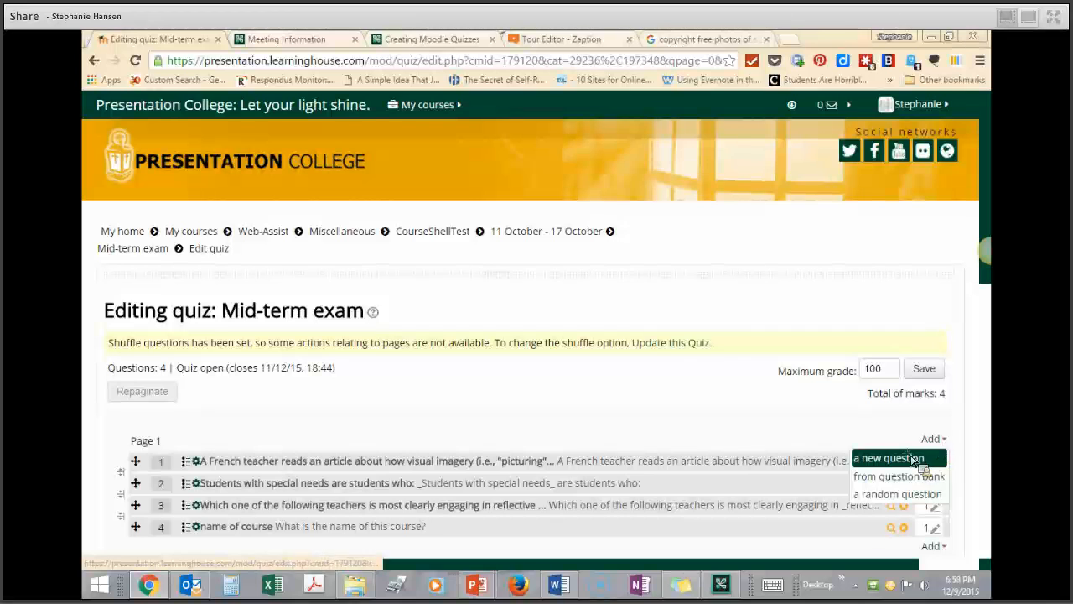
pyautogui.click(914, 459)
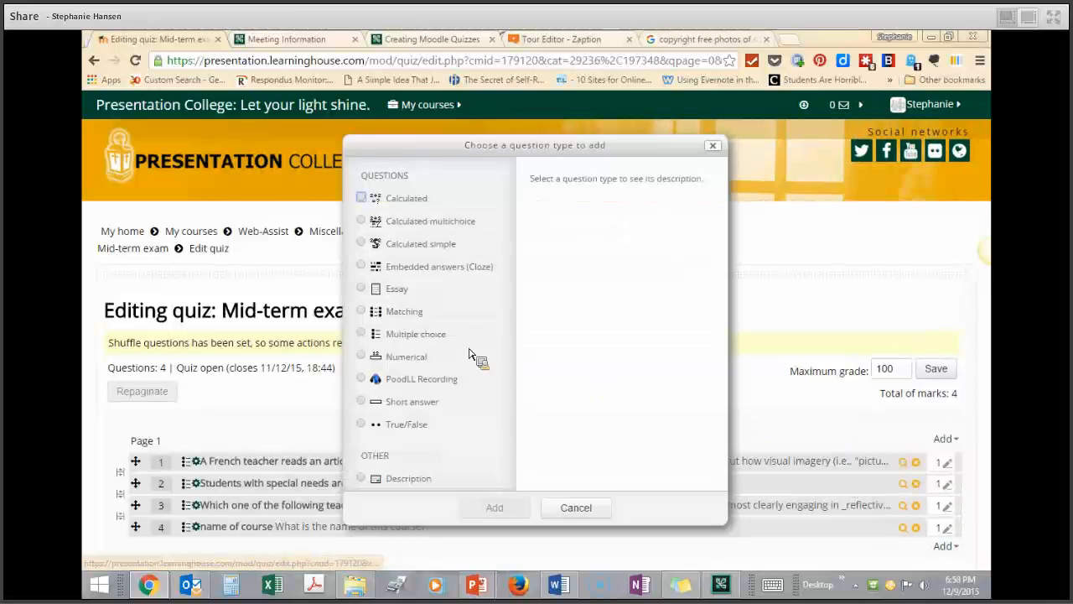
pyautogui.click(362, 288)
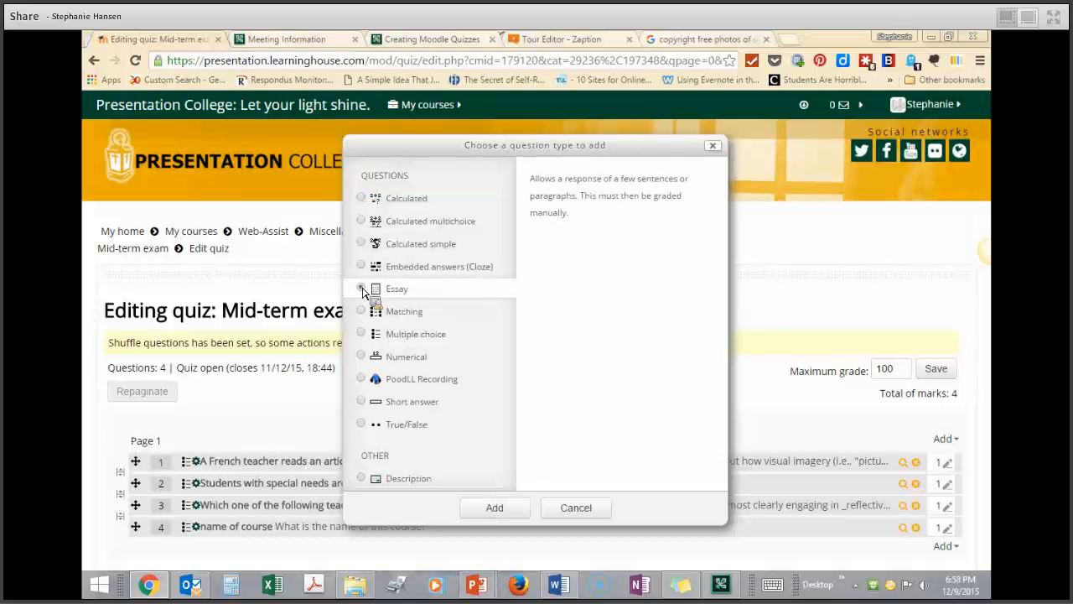
pyautogui.click(499, 510)
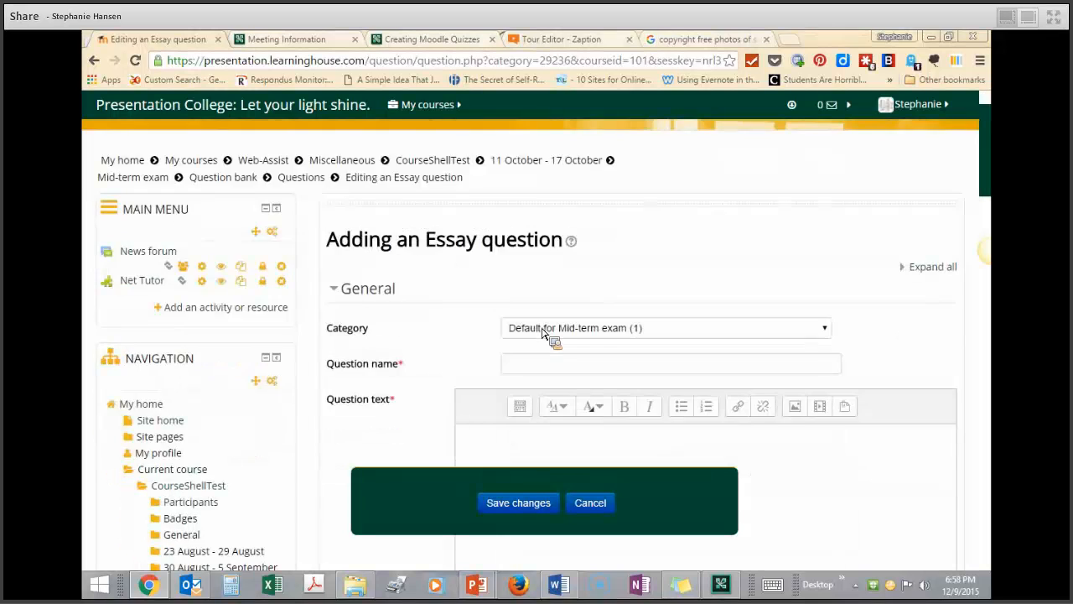
# - Set the essay question's default mark to 10
pyautogui.scroll(-3, 542, 333)
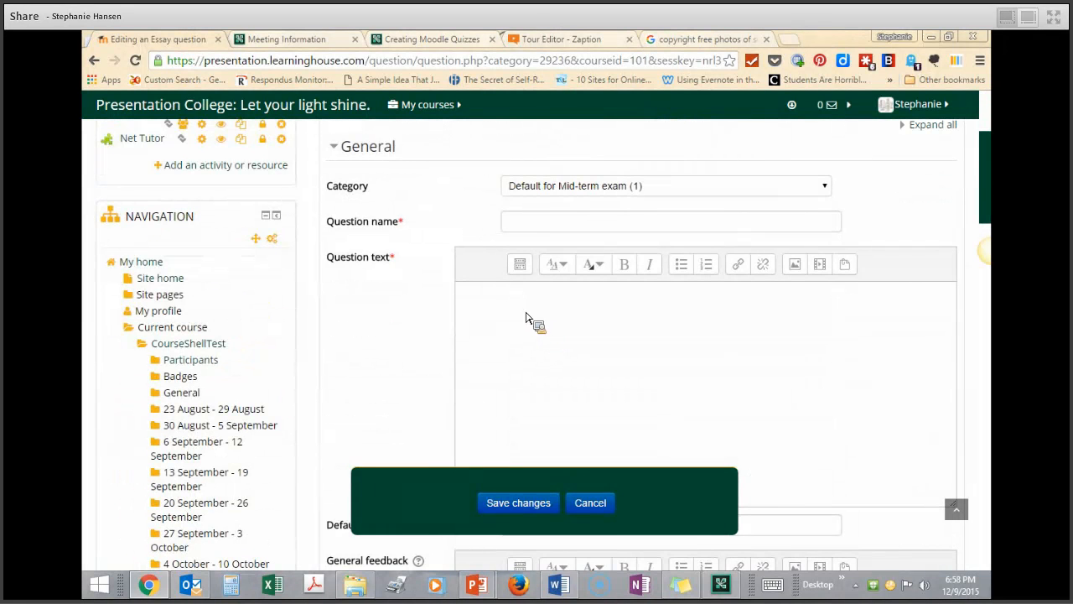
pyautogui.scroll(-4, 515, 321)
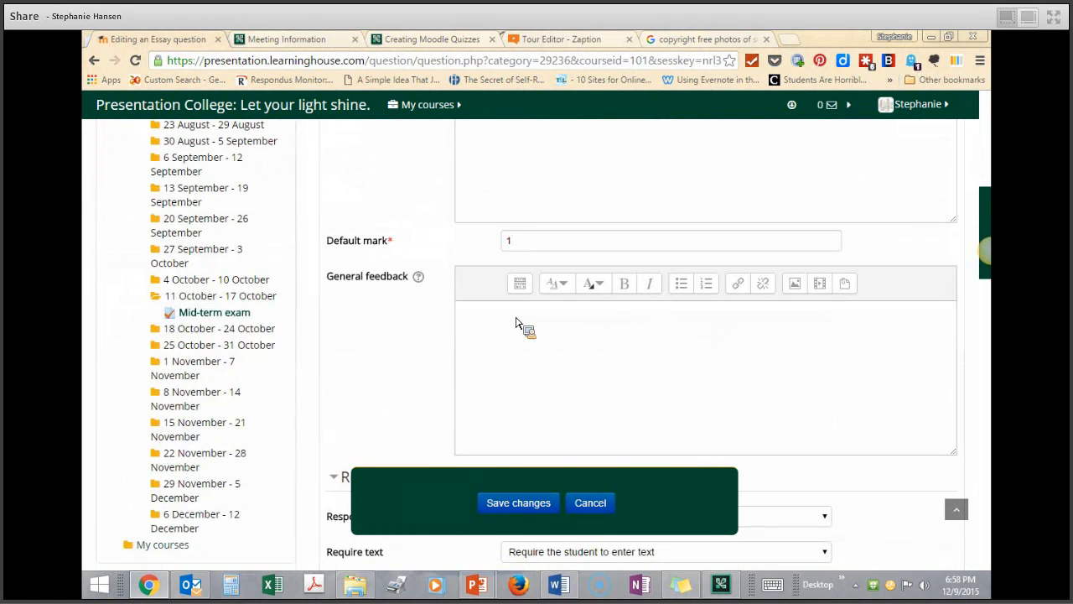
pyautogui.doubleClick(542, 241)
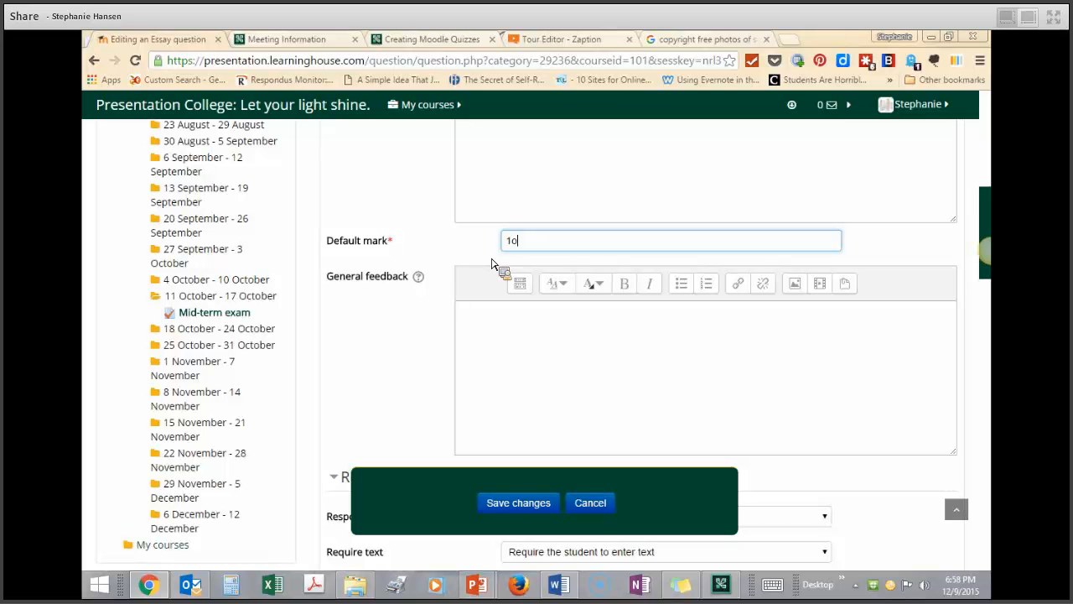
# - Name the question "essay question", enter "essay" as the question text and save it, leaving the response options and grader information at their defaults
pyautogui.scroll(-3, 495, 268)
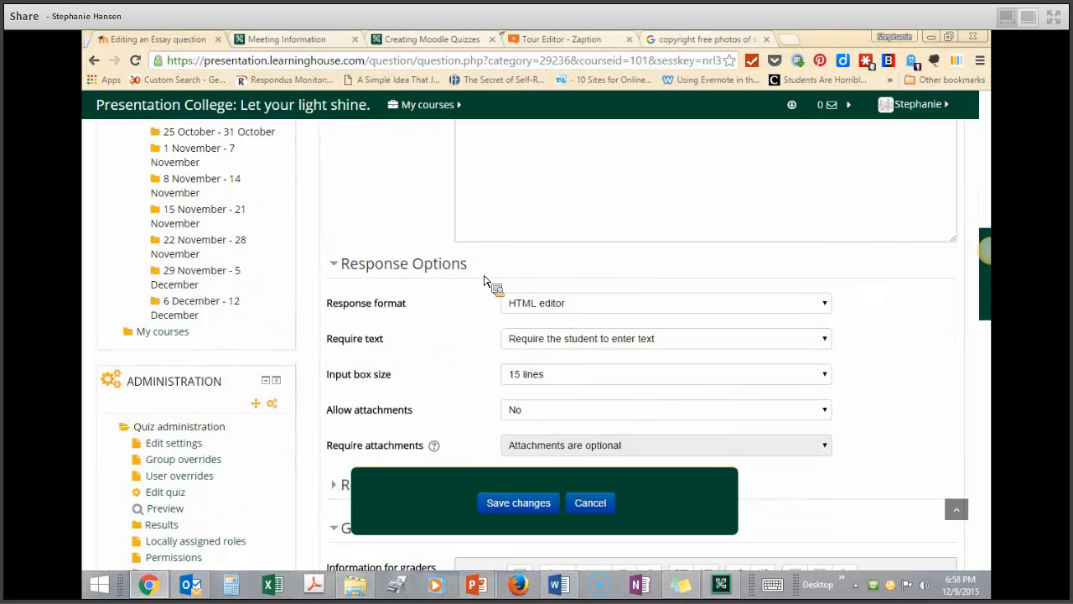
pyautogui.scroll(-1, 537, 252)
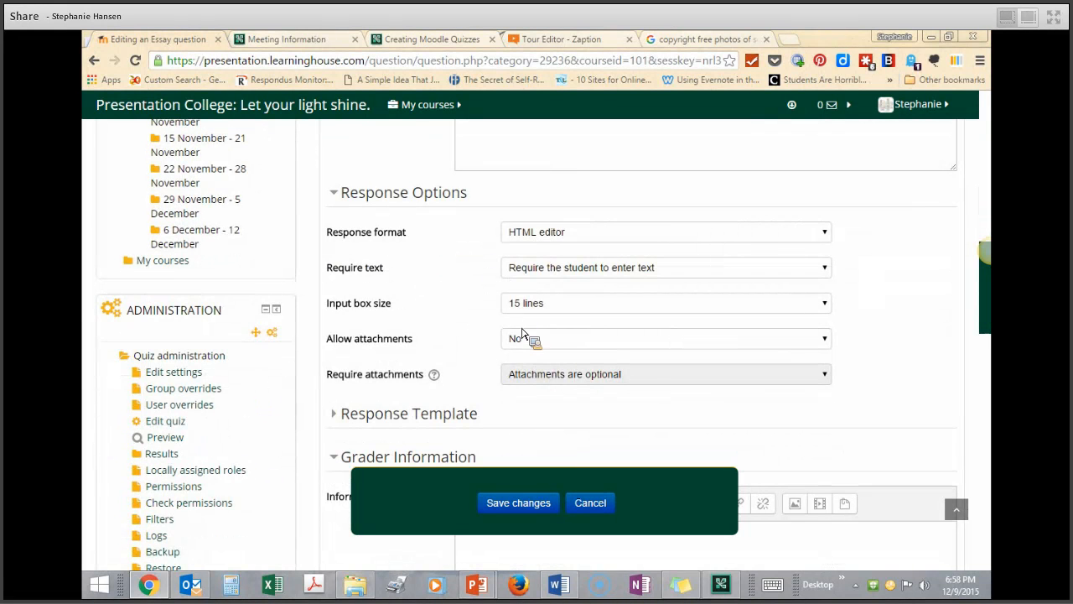
pyautogui.scroll(-3, 524, 344)
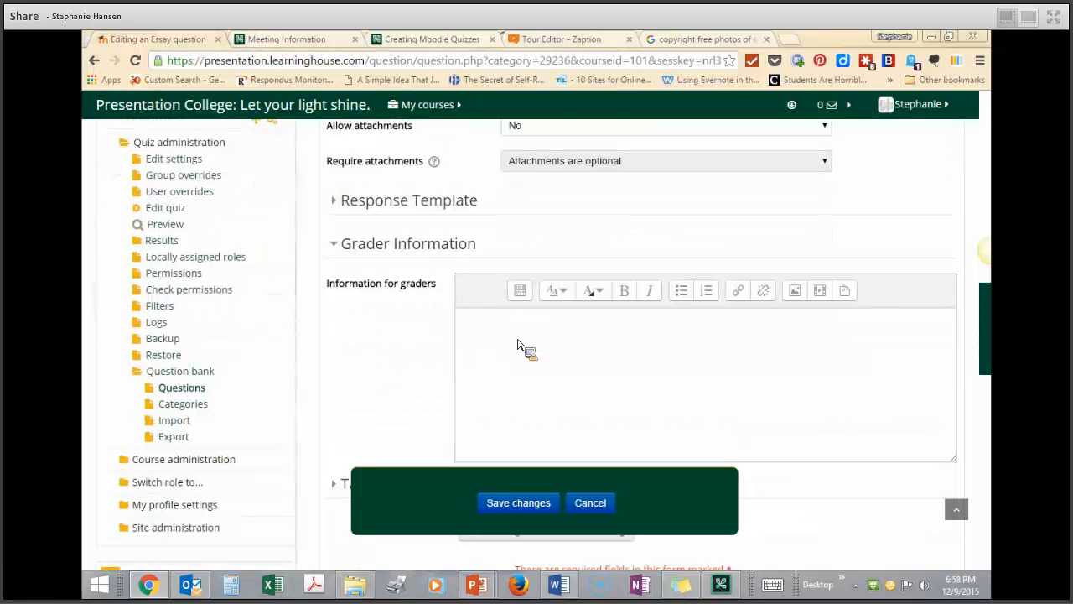
pyautogui.scroll(-1, 517, 344)
pyautogui.click(496, 289)
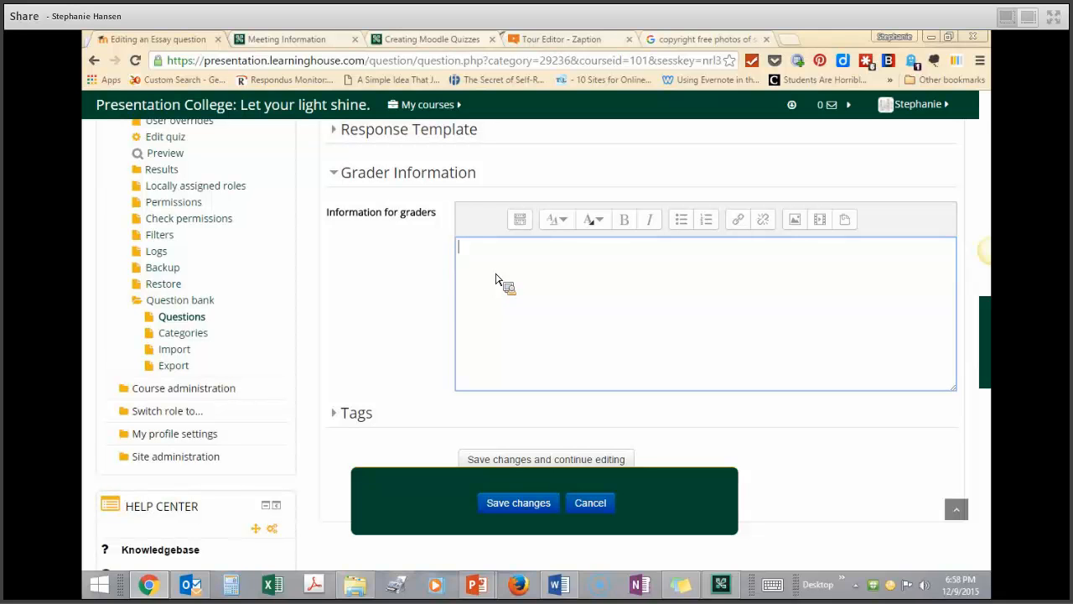
pyautogui.scroll(15, 498, 288)
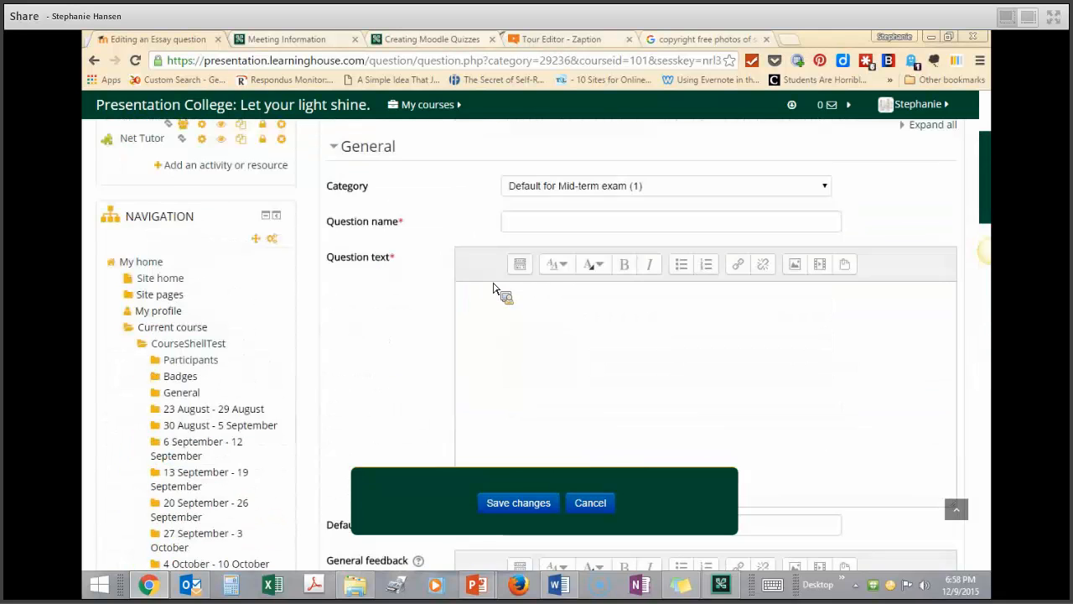
pyautogui.click(520, 367)
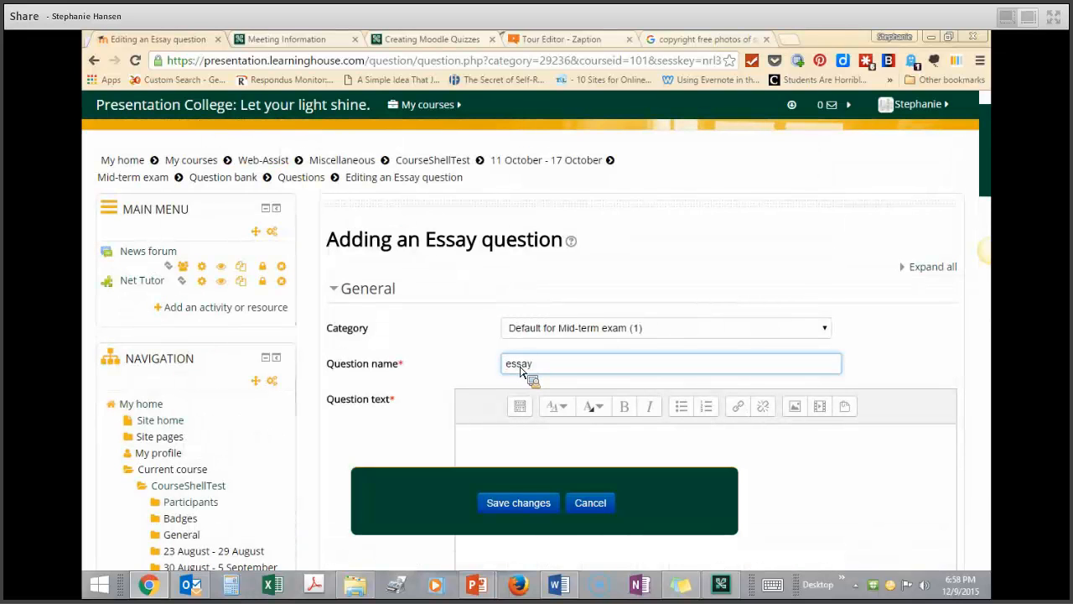
pyautogui.write('essay question')
pyautogui.press('Tab')
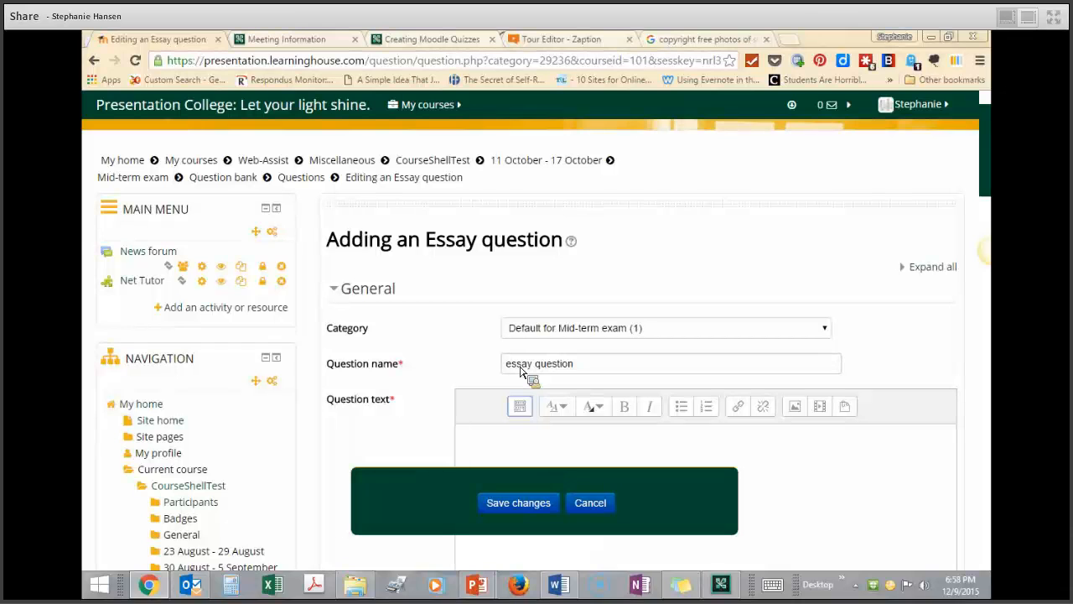
pyautogui.click(478, 444)
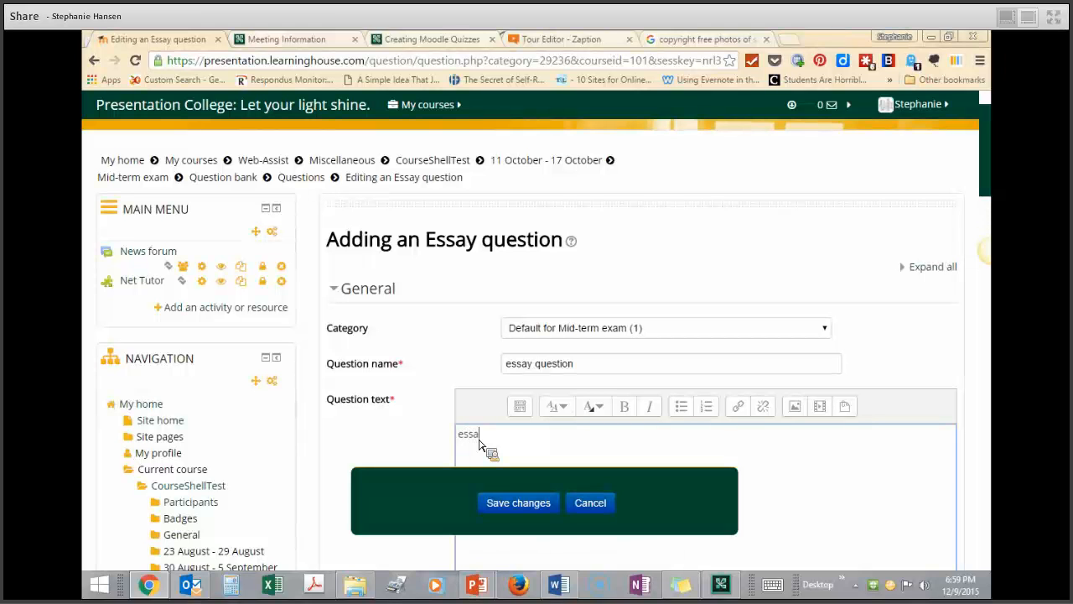
pyautogui.click(505, 506)
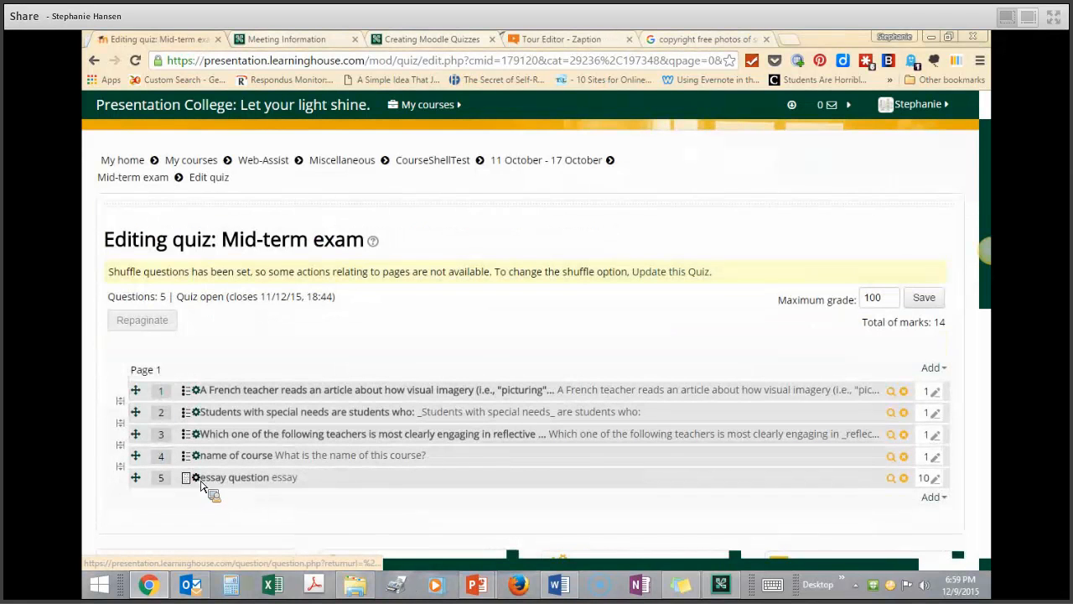
# - Preview the essay question to check its answer box, and close the preview
pyautogui.click(891, 478)
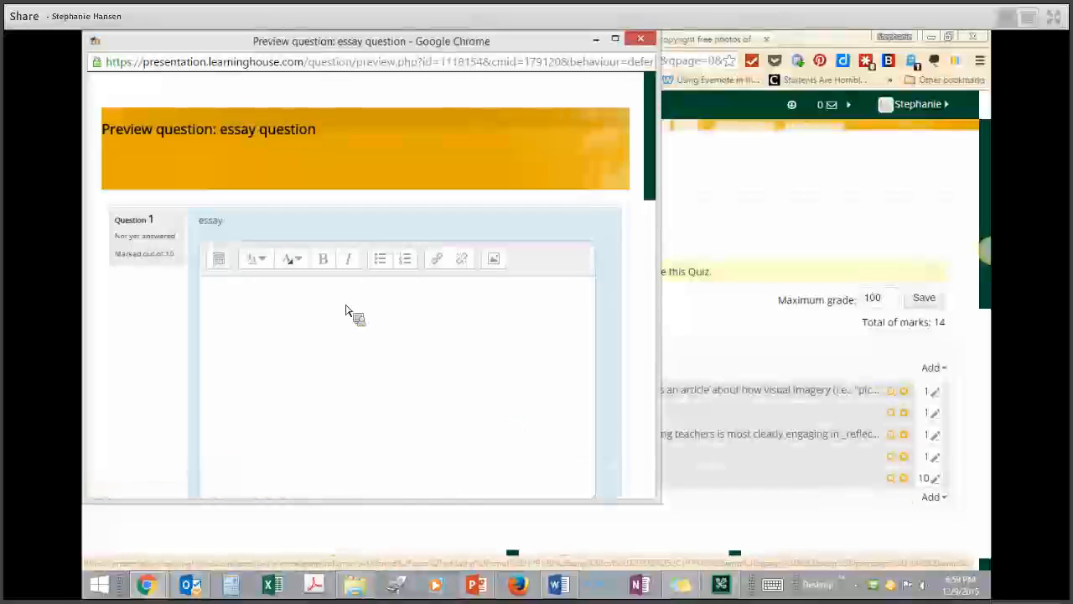
pyautogui.scroll(-2, 240, 311)
pyautogui.scroll(1, 240, 311)
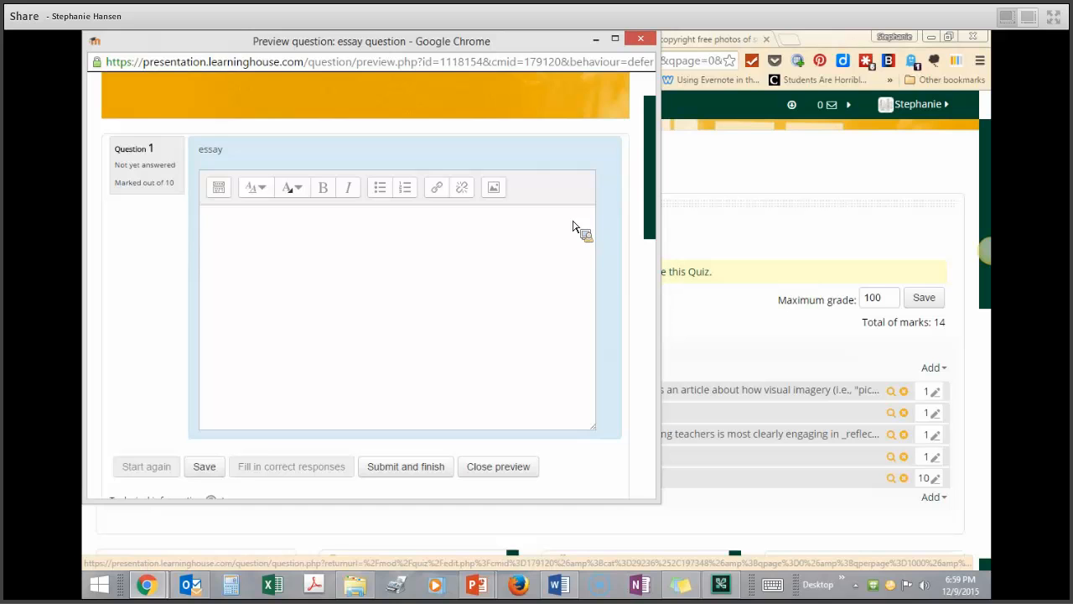
pyautogui.click(641, 38)
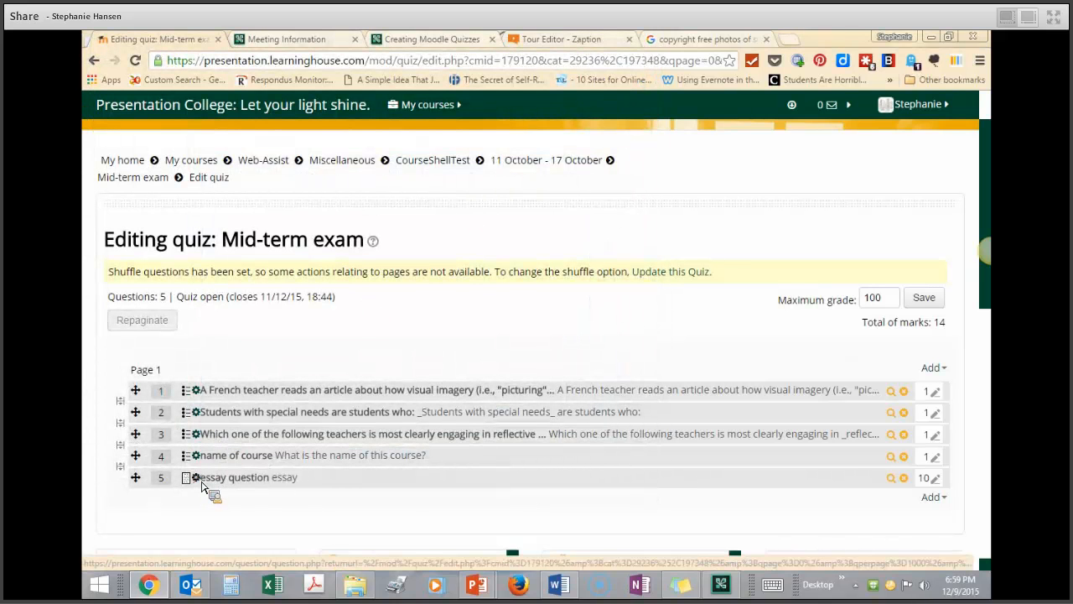
# - Reopen the essay question for editing, set its input box size to 20 lines and save the changes
pyautogui.scroll(-6, 515, 409)
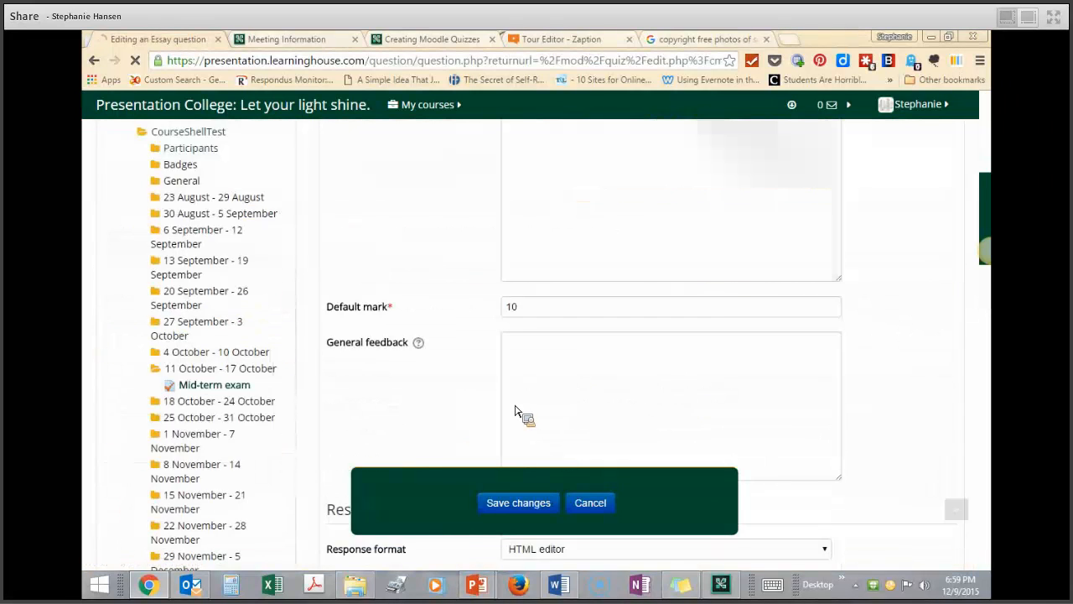
pyautogui.scroll(-4, 515, 408)
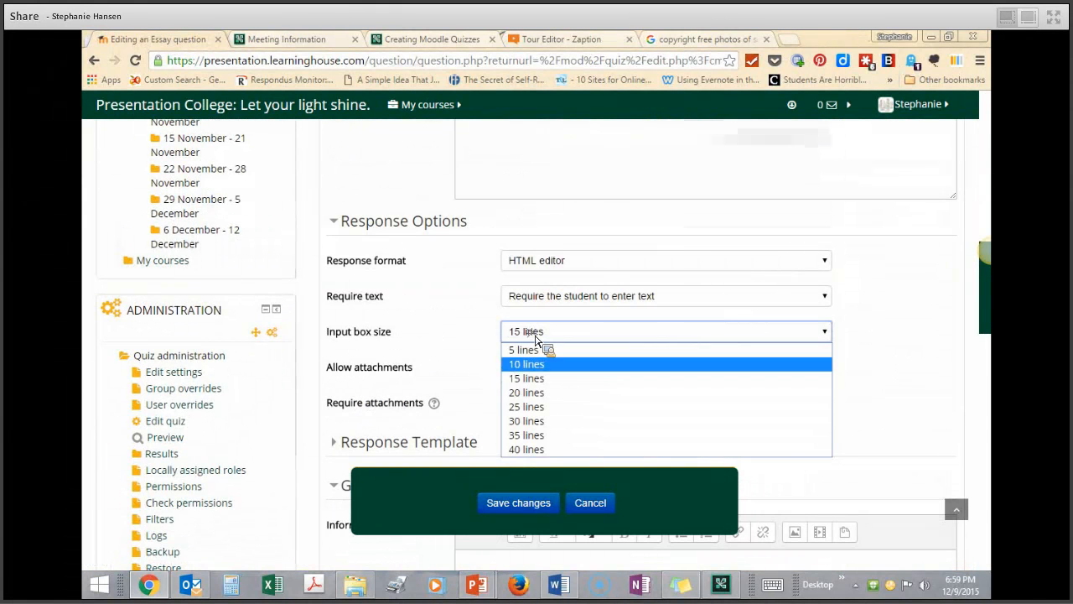
pyautogui.click(541, 393)
pyautogui.click(517, 505)
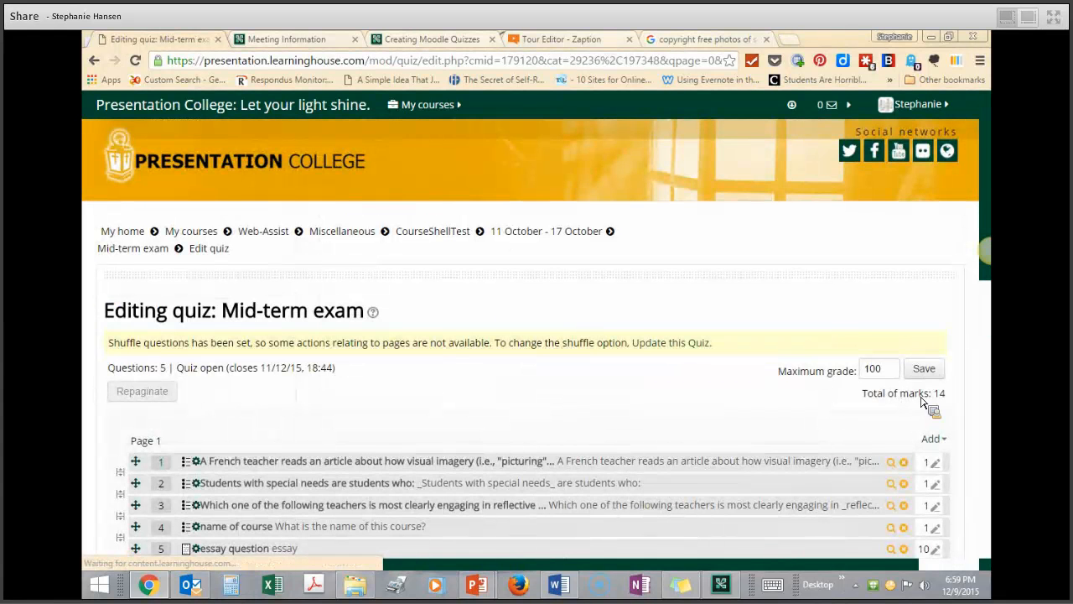
# - Start adding a new True/False question to page 1 of the quiz
pyautogui.click(932, 439)
pyautogui.click(897, 458)
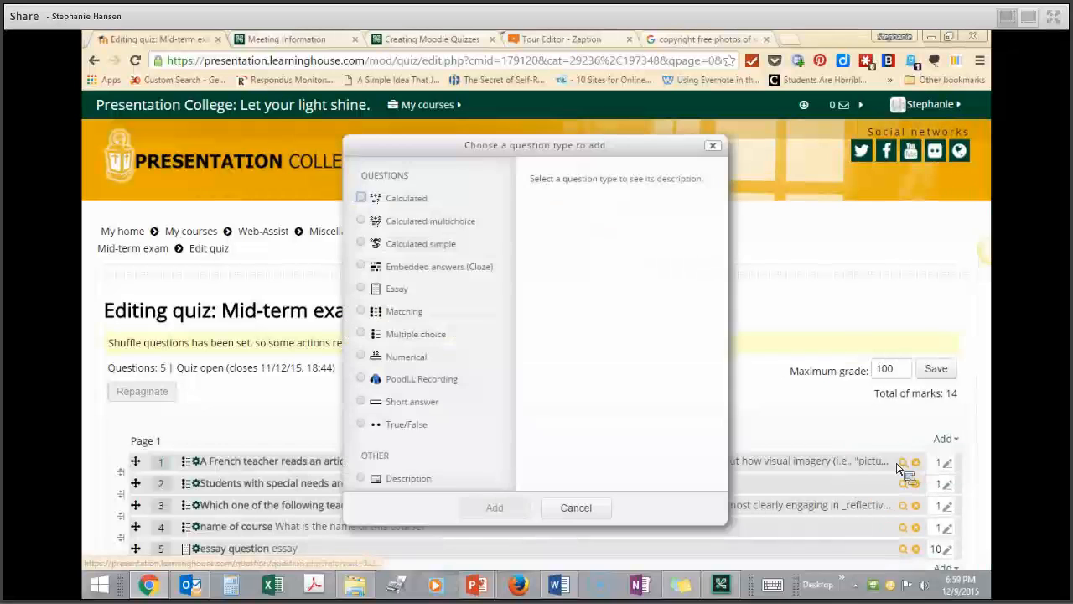
pyautogui.click(362, 424)
pyautogui.click(496, 508)
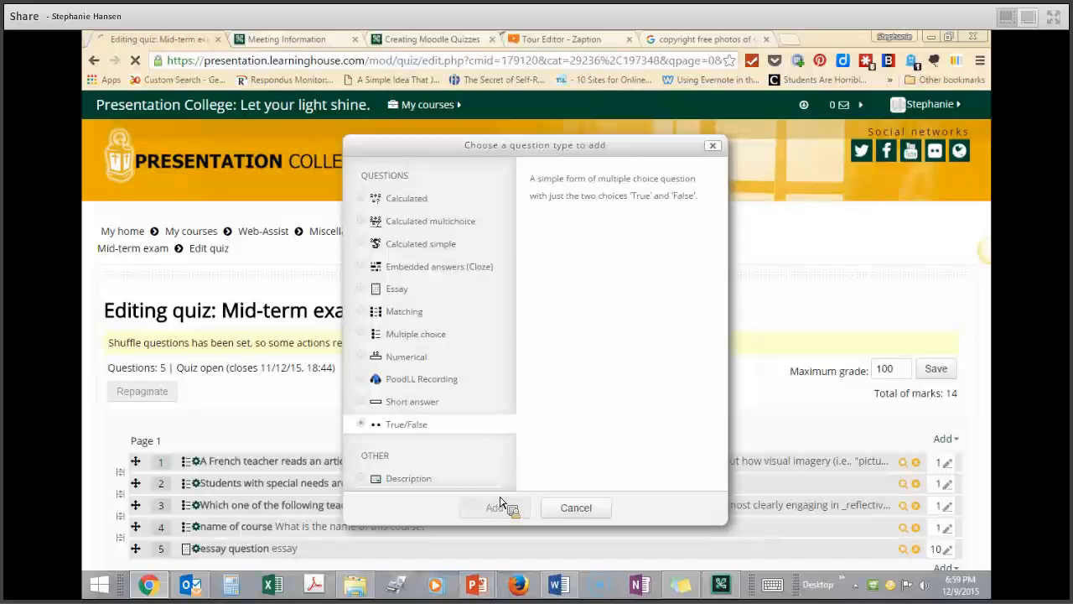
# - Examine the True/False question's text, correct answer and feedback settings, and cancel without saving
pyautogui.scroll(-3, 587, 315)
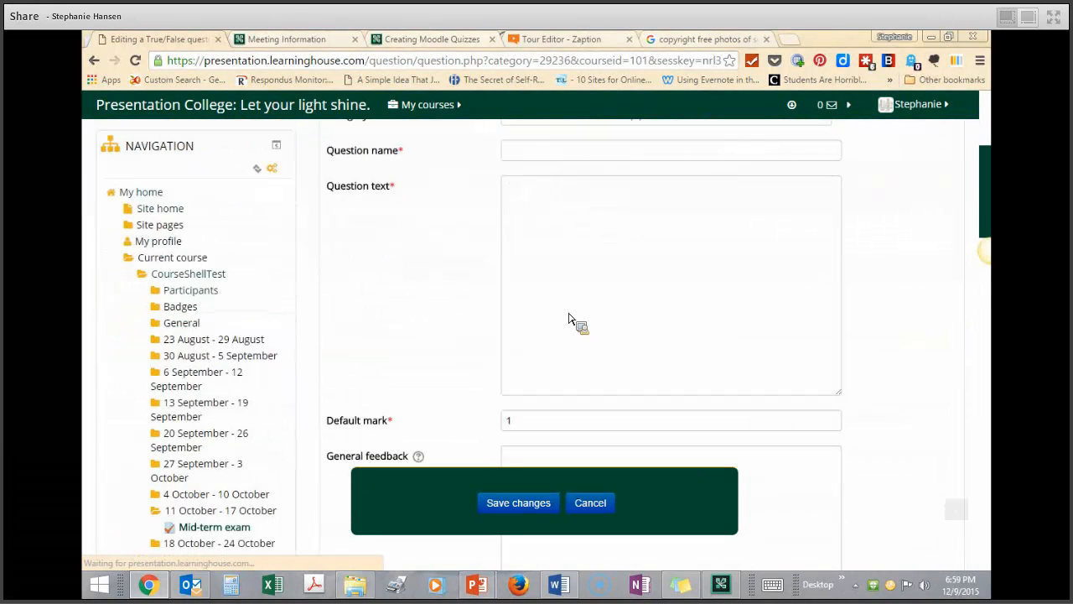
pyautogui.click(521, 270)
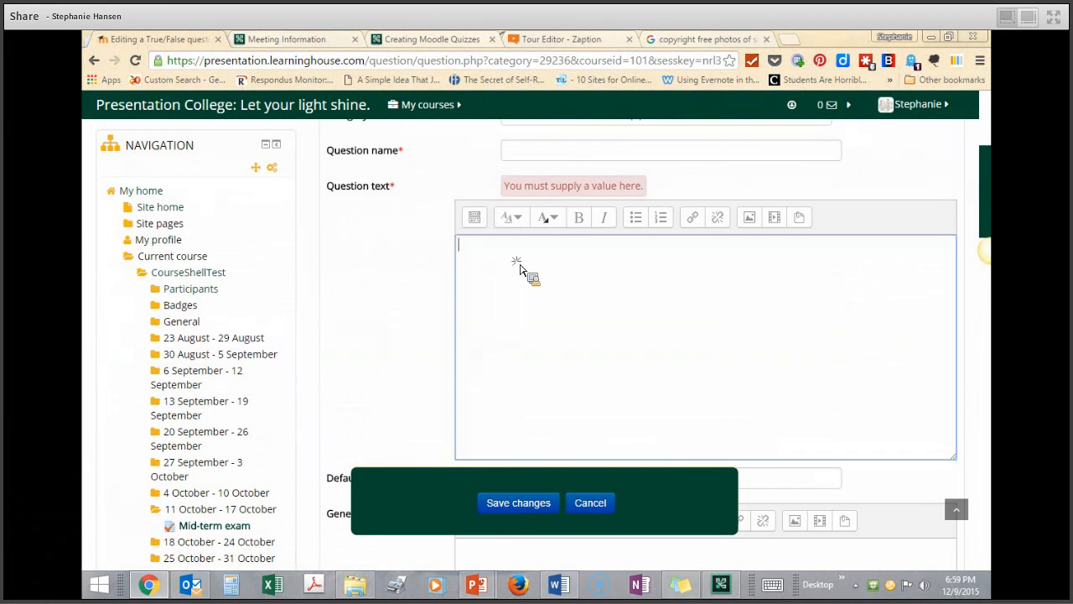
pyautogui.scroll(-3, 521, 270)
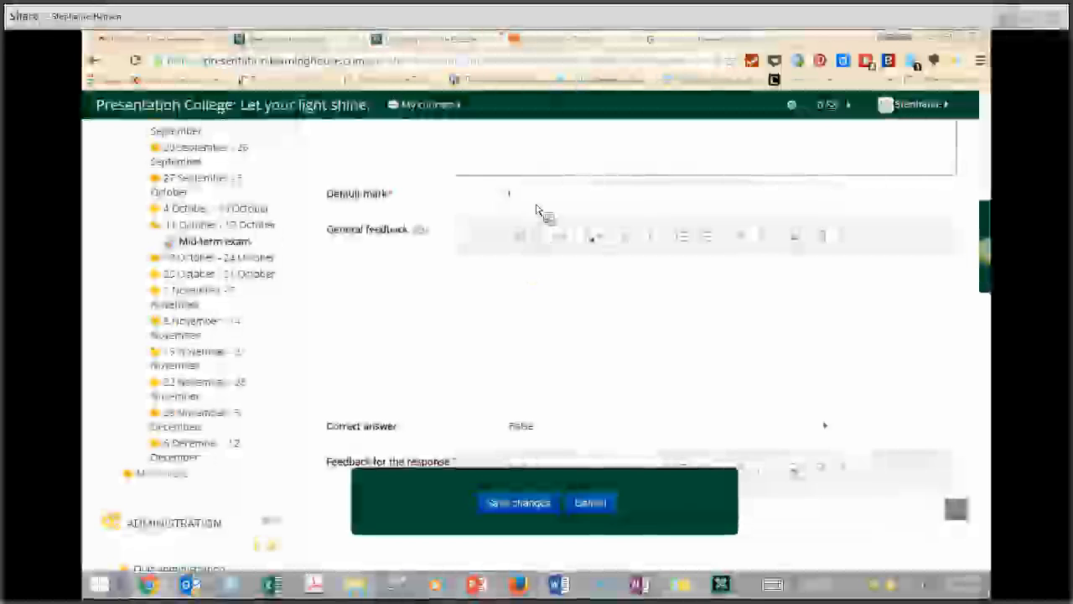
pyautogui.scroll(-2, 534, 204)
pyautogui.click(528, 289)
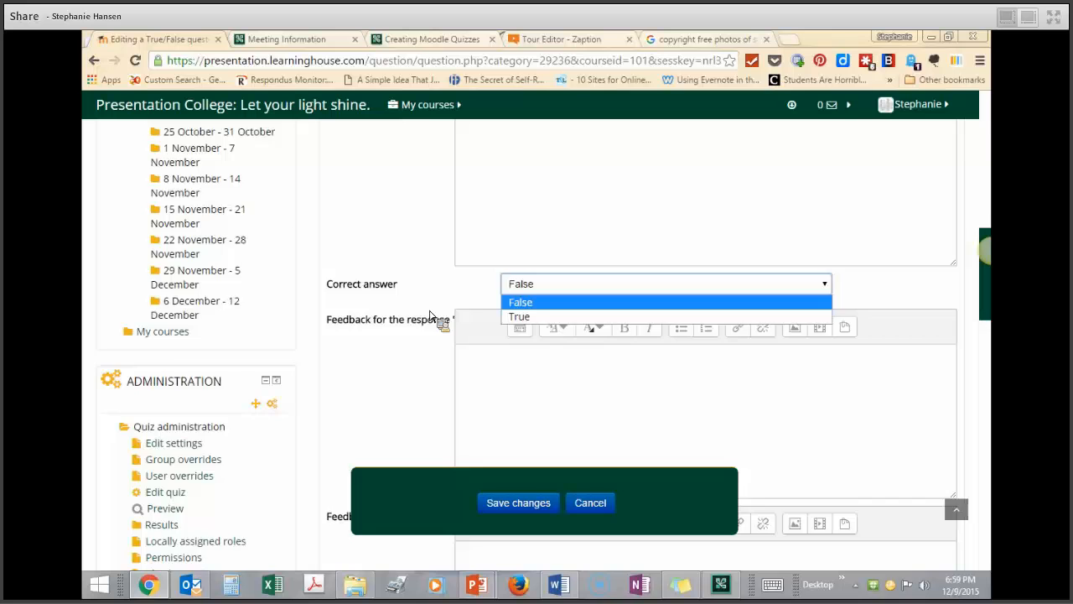
pyautogui.scroll(-2, 432, 323)
pyautogui.scroll(-3, 432, 325)
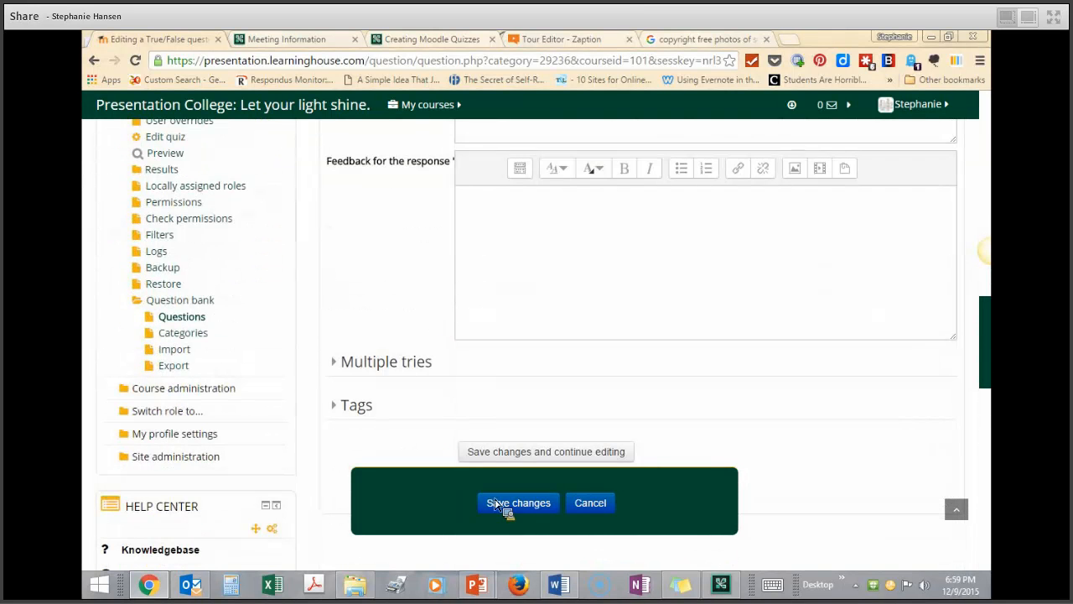
pyautogui.click(587, 506)
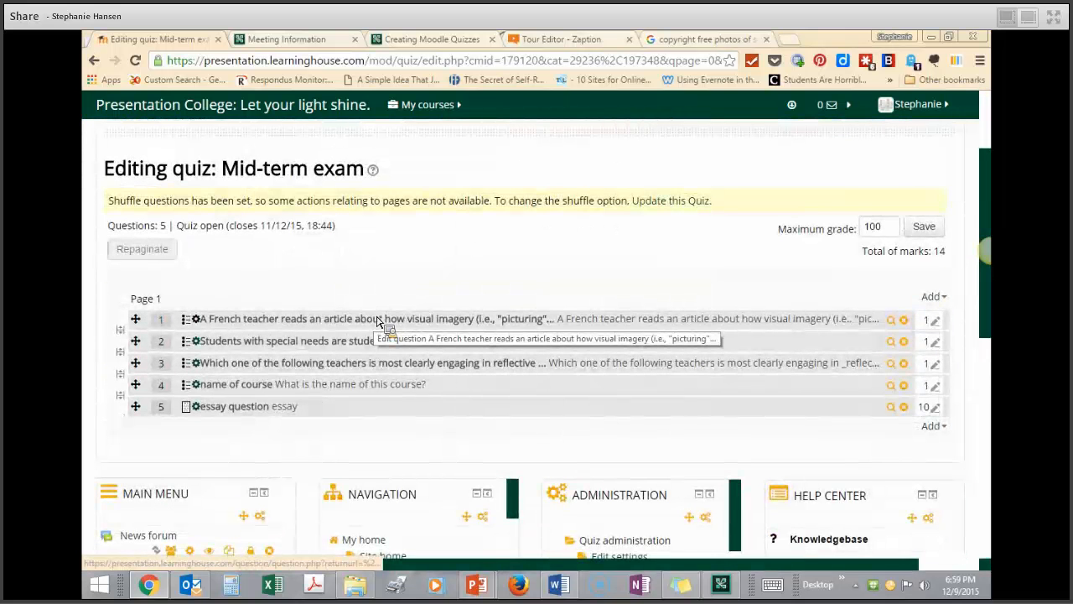
# - Start adding a new Matching question to page 1 of the quiz
pyautogui.click(932, 297)
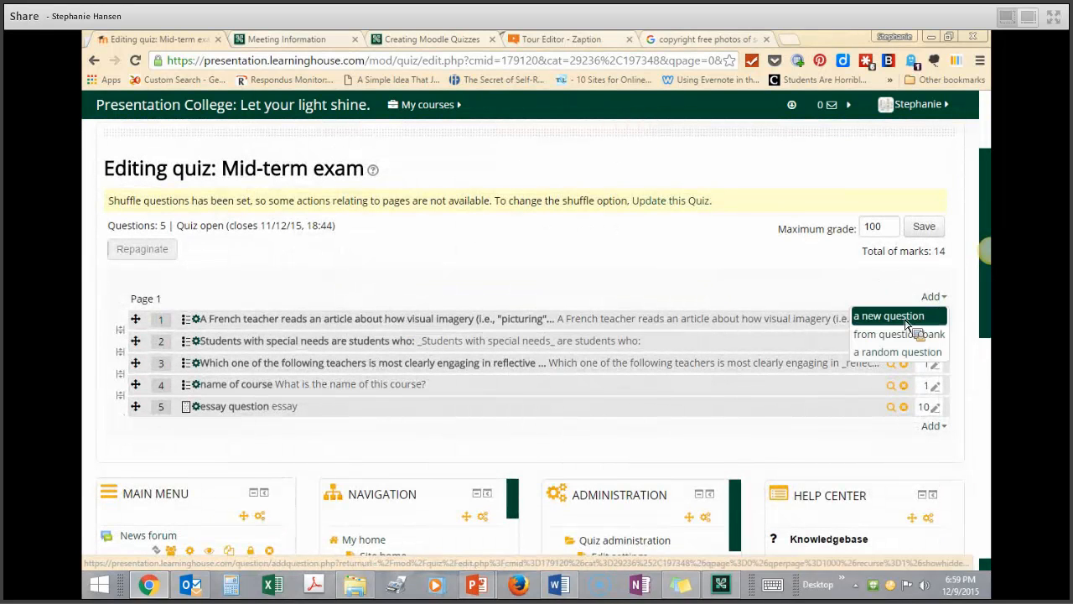
pyautogui.click(917, 319)
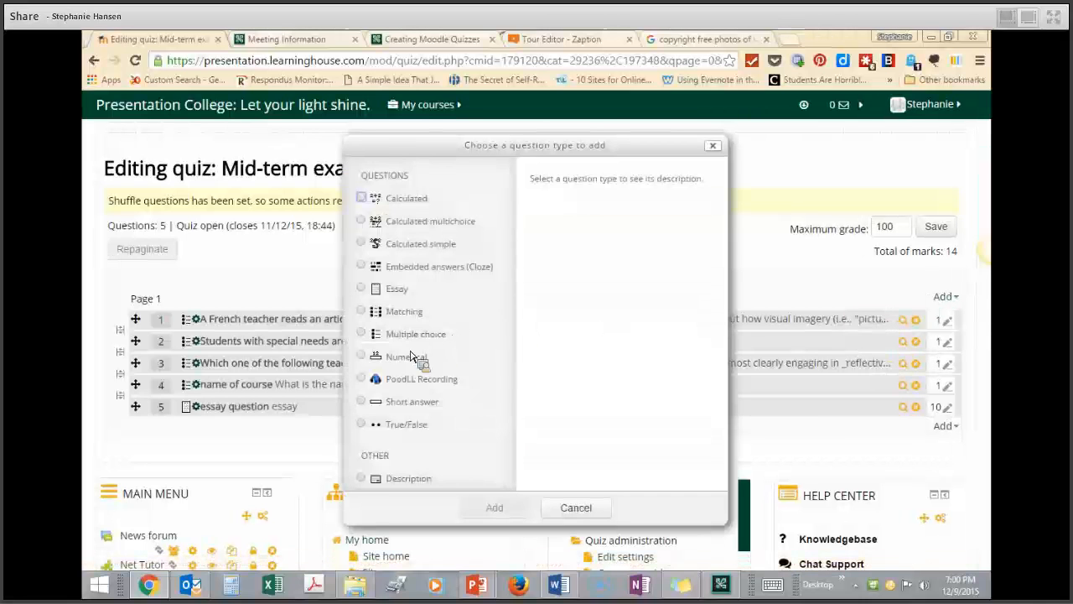
pyautogui.click(363, 312)
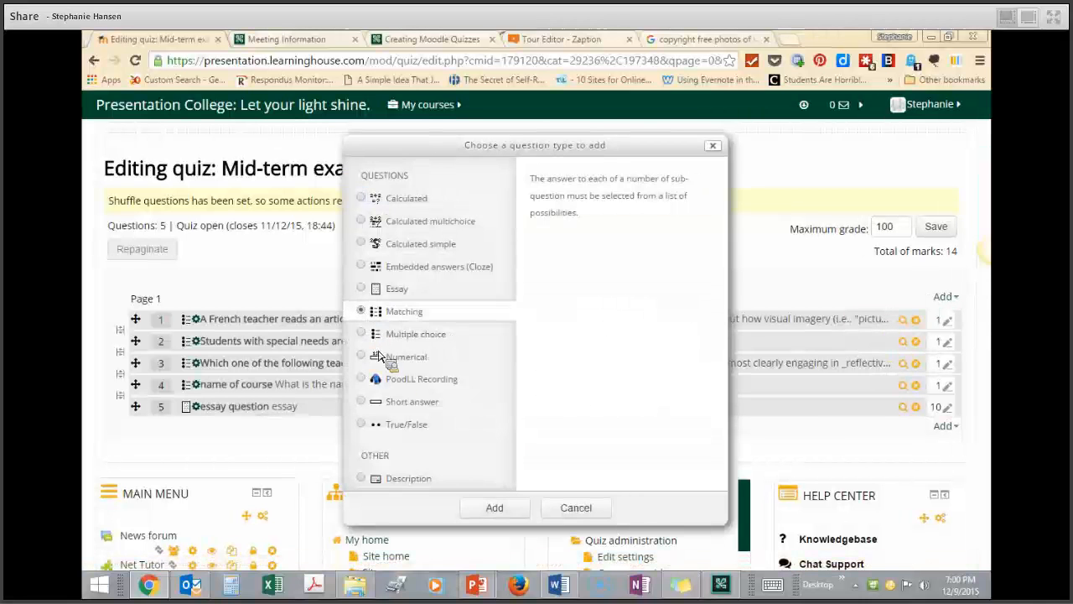
pyautogui.click(495, 510)
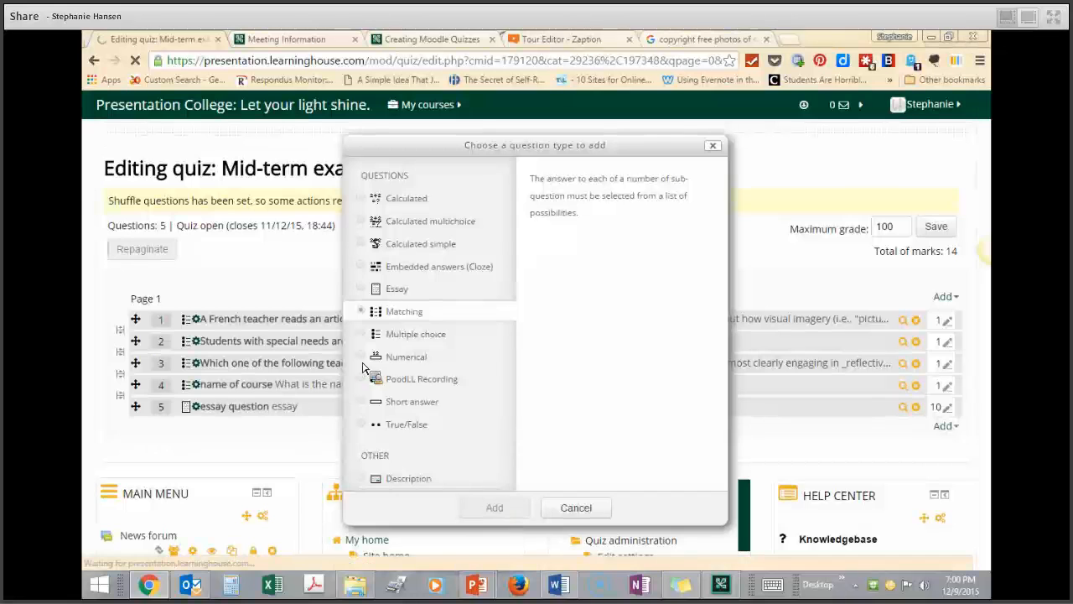
# - Examine the Matching question's general settings, shuffle option, and question and answer fields
pyautogui.scroll(-2, 367, 359)
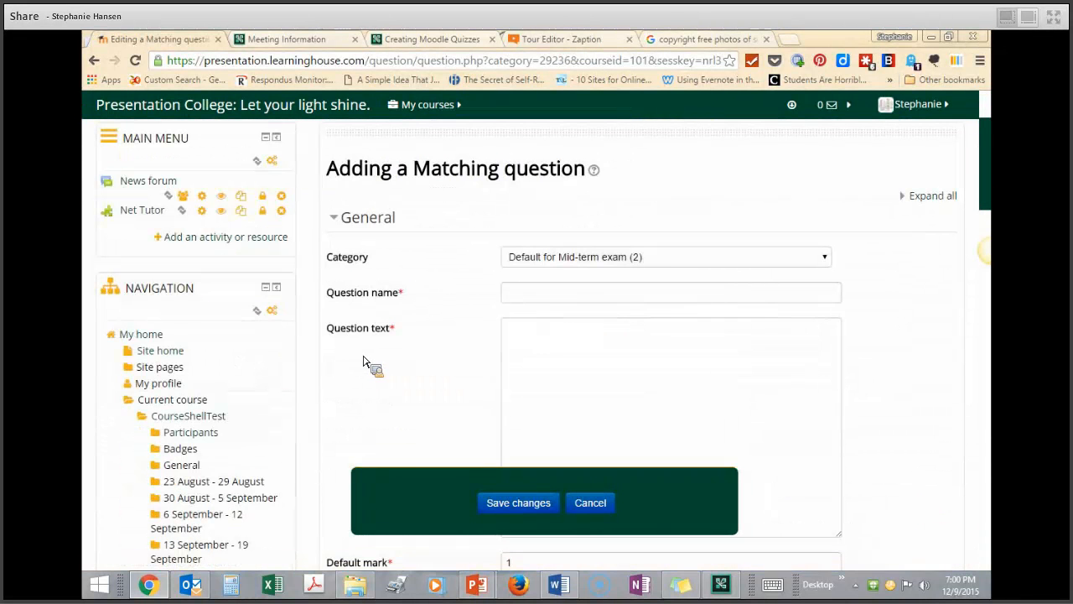
pyautogui.scroll(-1, 361, 361)
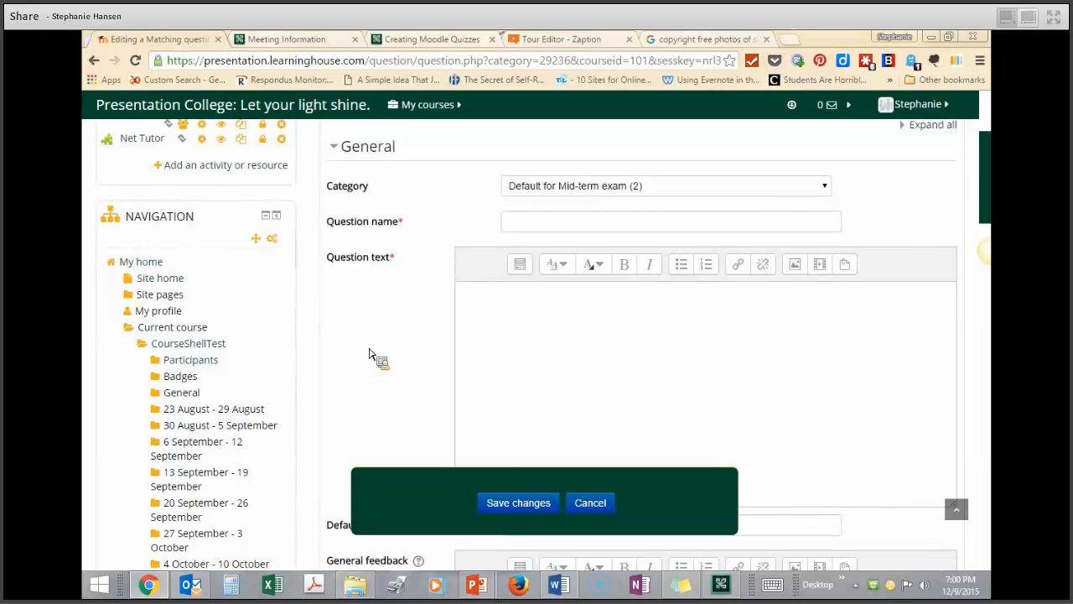
pyautogui.scroll(-1, 378, 344)
pyautogui.scroll(-5, 412, 318)
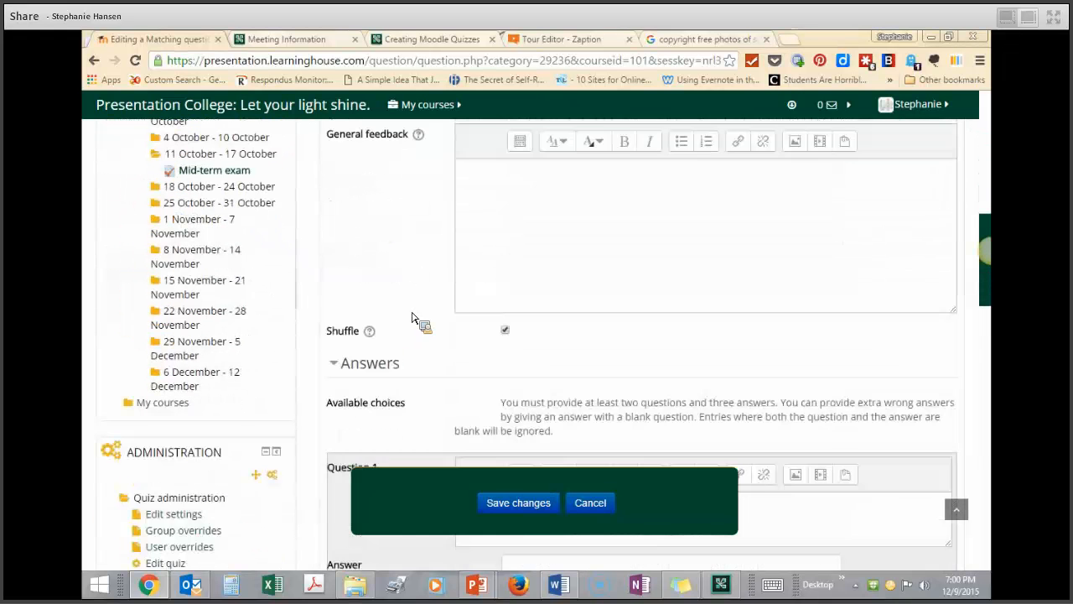
pyautogui.scroll(-6, 411, 318)
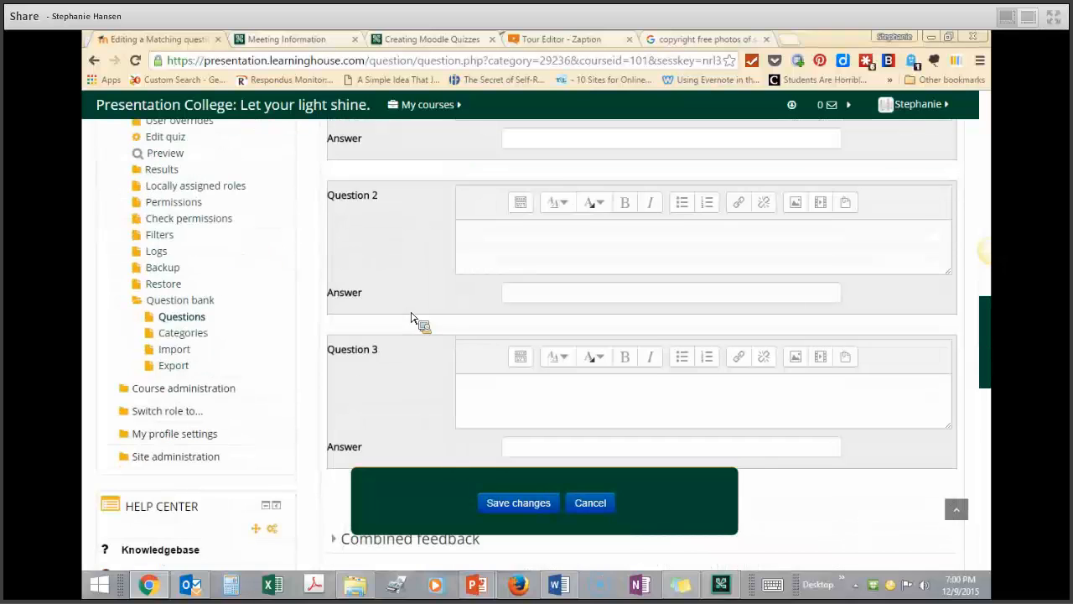
pyautogui.scroll(8, 398, 304)
pyautogui.scroll(-2, 401, 304)
pyautogui.click(492, 359)
pyautogui.scroll(-1, 541, 373)
pyautogui.click(564, 354)
pyautogui.scroll(-2, 563, 360)
pyautogui.click(518, 337)
pyautogui.click(541, 366)
pyautogui.scroll(-3, 537, 371)
pyautogui.click(513, 270)
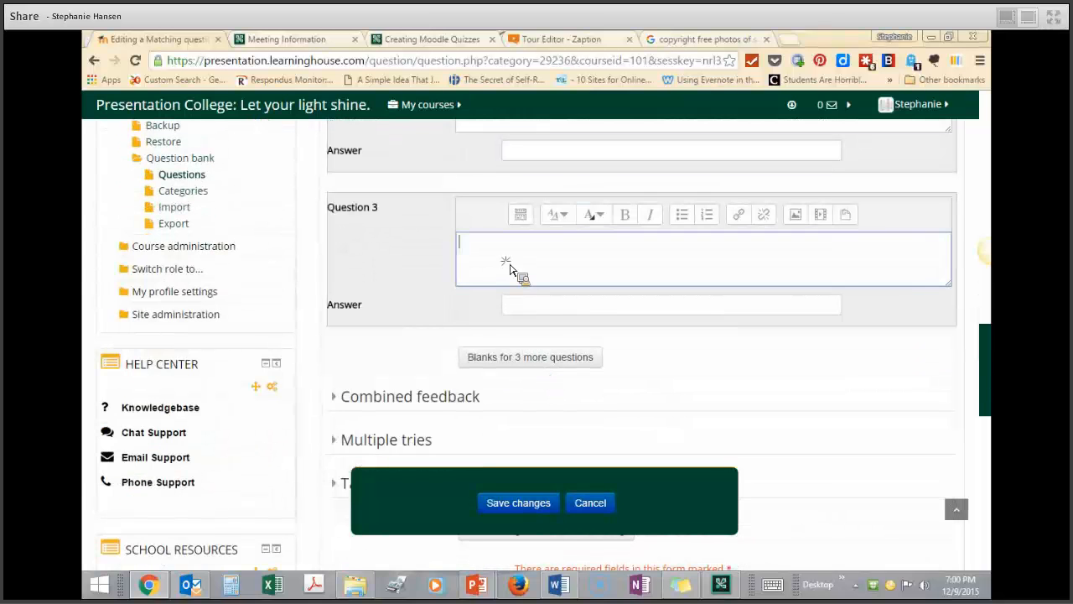
pyautogui.click(537, 306)
# - Add blanks for three more questions to the Matching question, review them and leave the form without saving
pyautogui.click(545, 360)
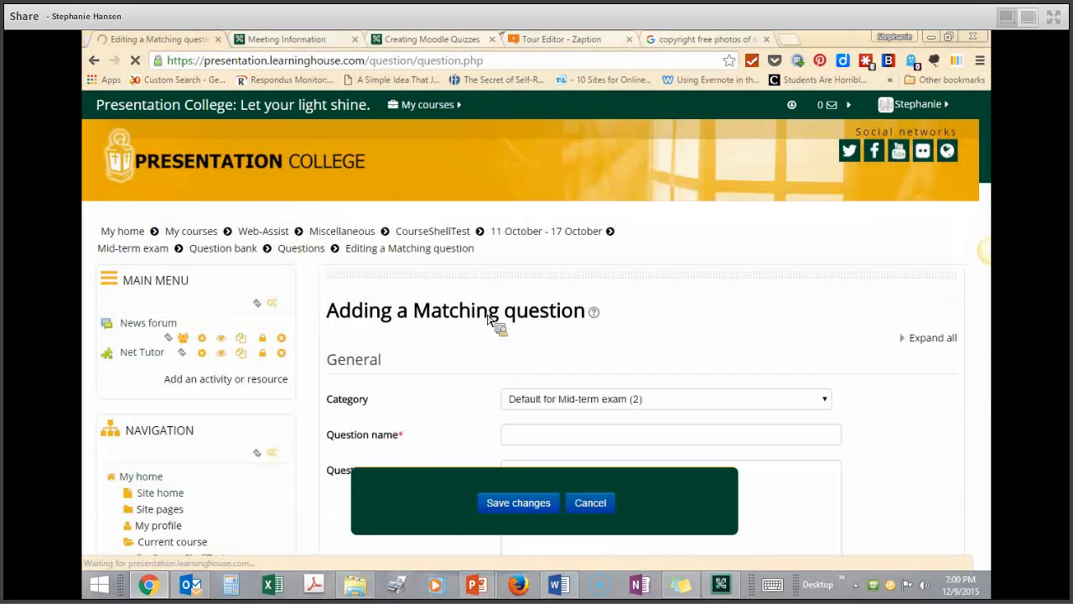
pyautogui.scroll(-9, 489, 319)
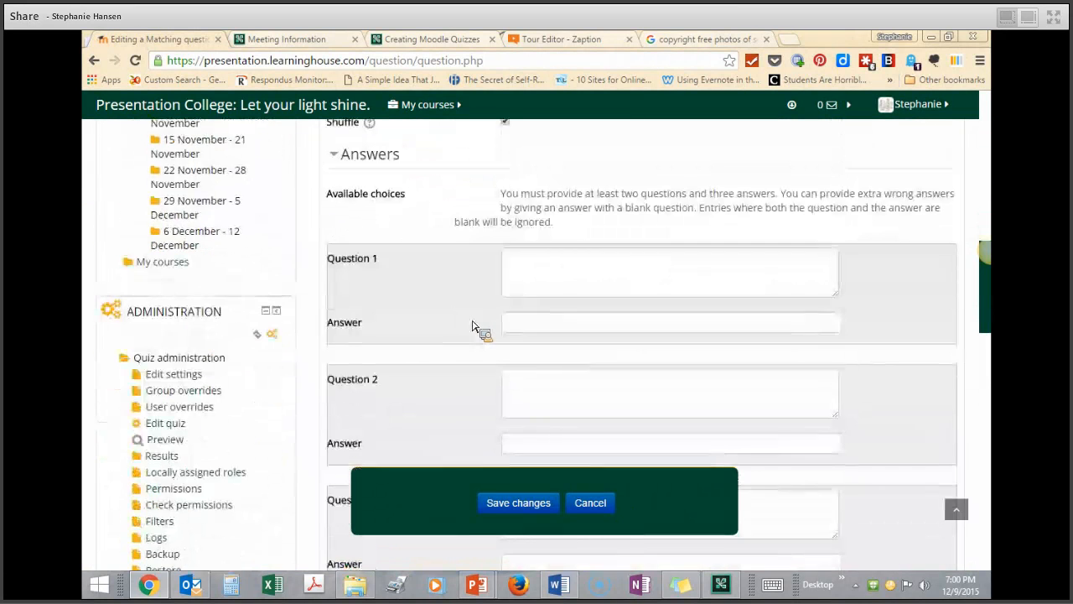
pyautogui.scroll(-10, 473, 325)
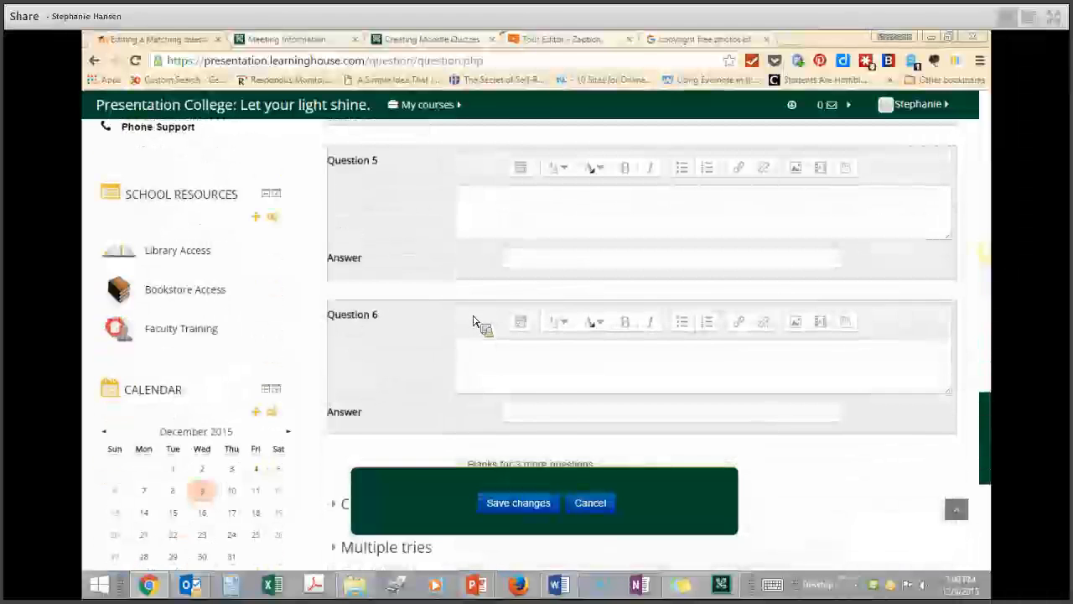
pyautogui.scroll(-3, 477, 325)
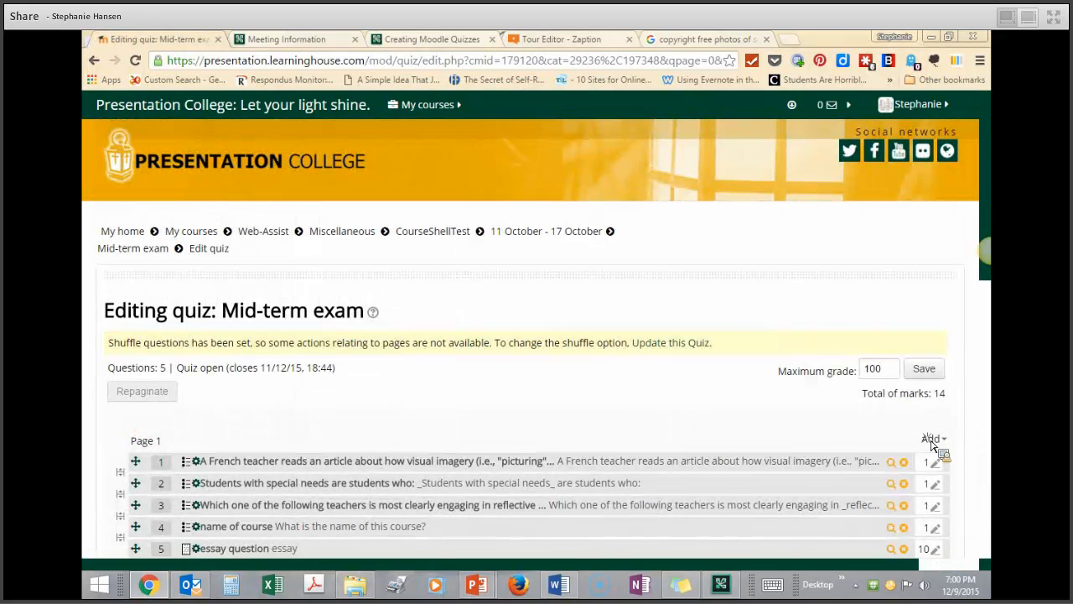
# - Start adding a new Short answer question to page 1 of the quiz
pyautogui.click(930, 439)
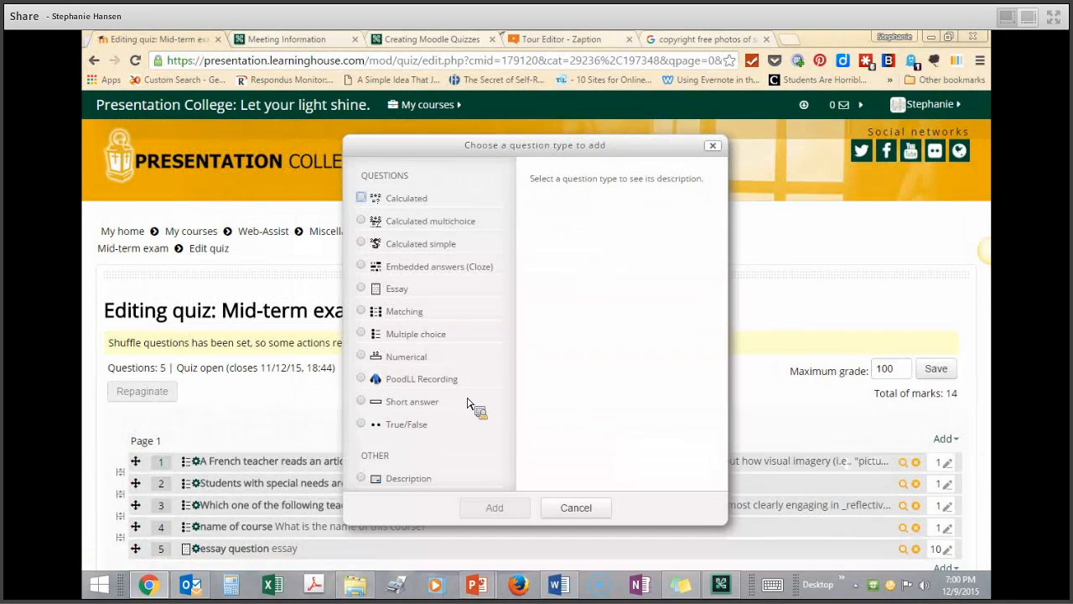
pyautogui.click(362, 404)
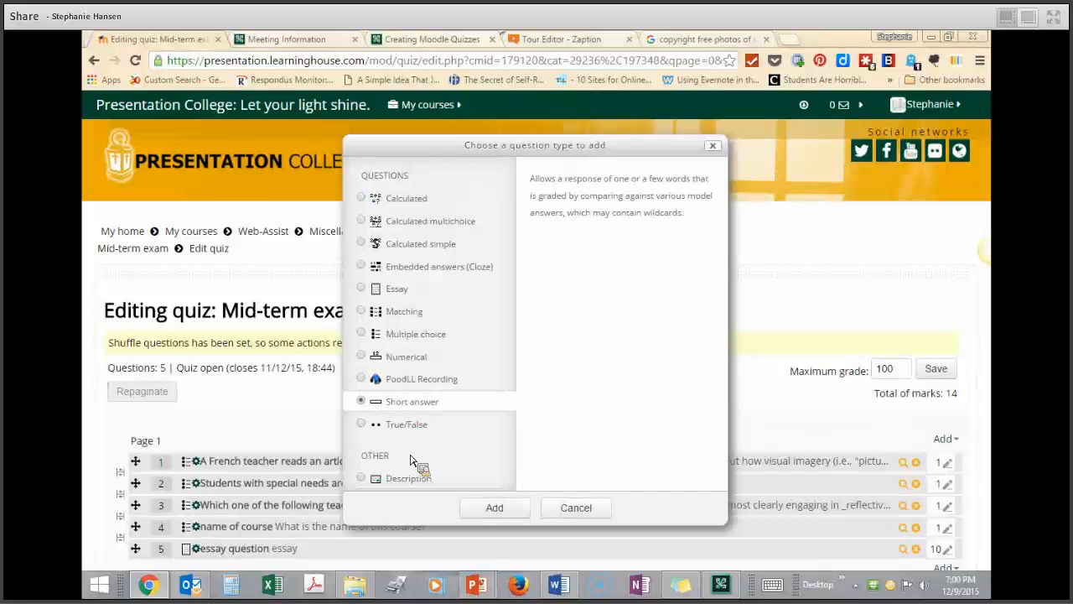
pyautogui.click(476, 509)
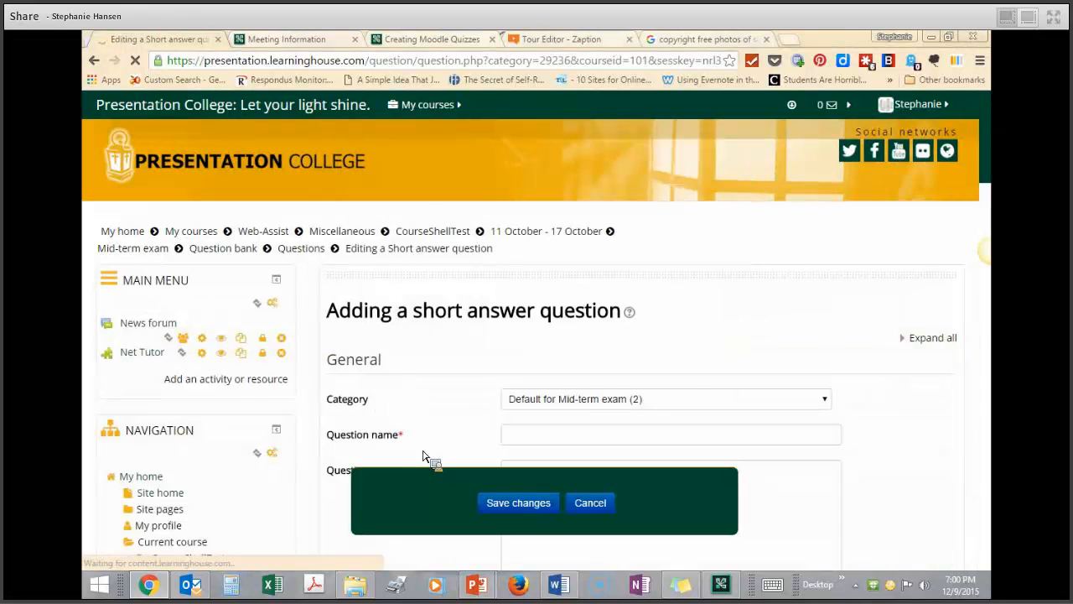
# - Examine the Short answer question's case sensitivity choices, answer grade options and feedback fields, and cancel without saving
pyautogui.scroll(-6, 467, 431)
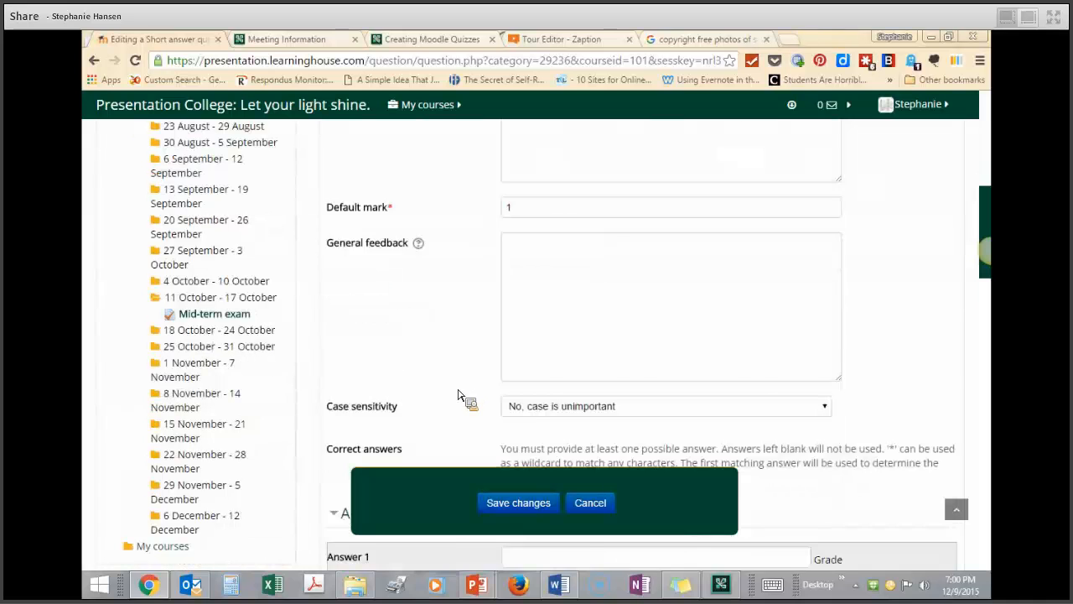
pyautogui.scroll(-3, 460, 397)
pyautogui.click(541, 339)
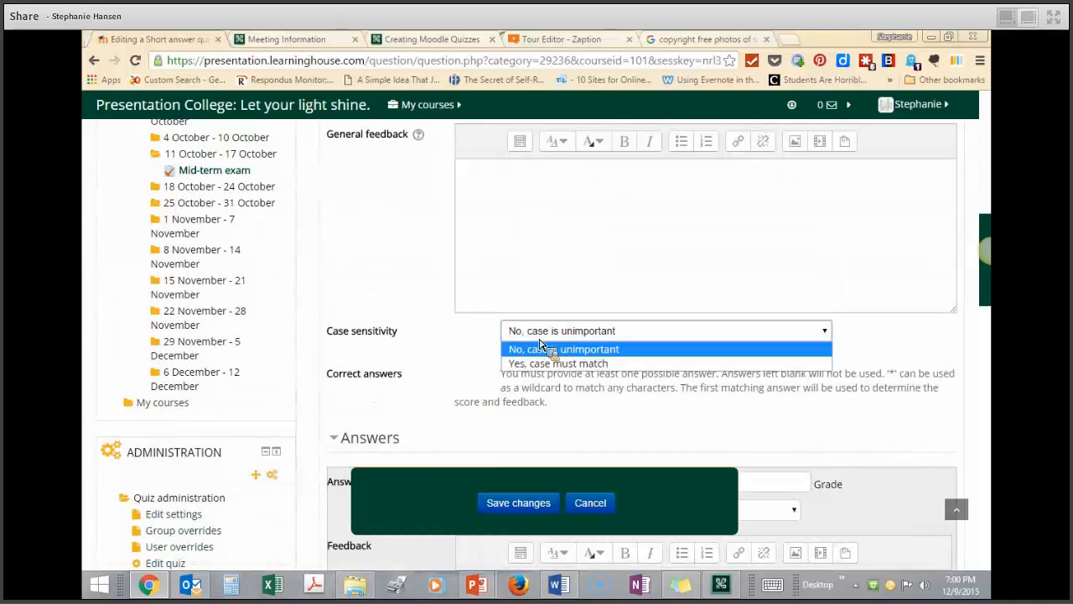
pyautogui.click(541, 348)
pyautogui.scroll(-3, 494, 369)
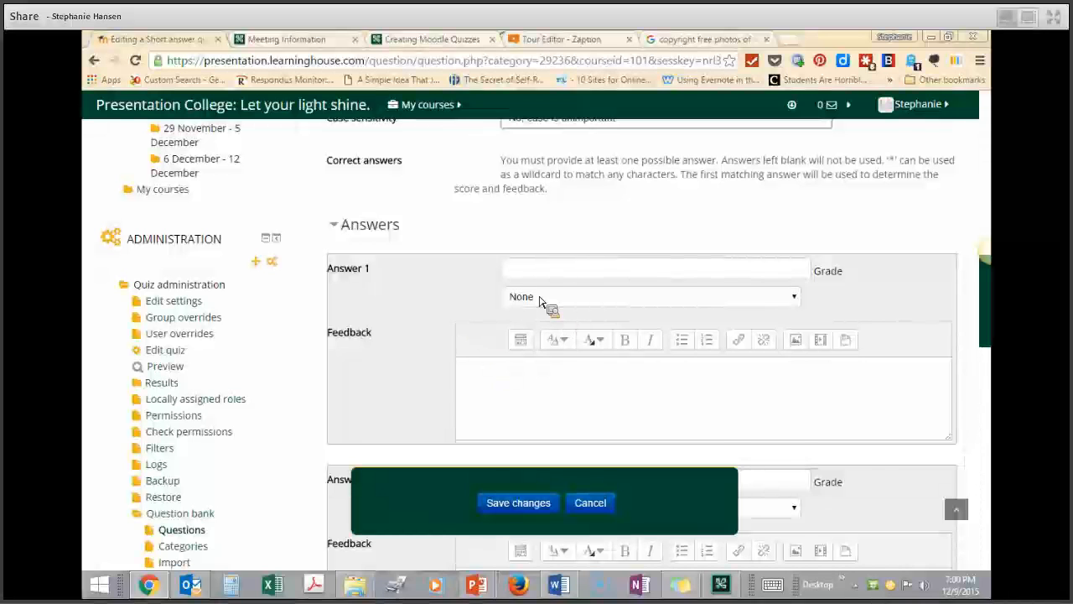
pyautogui.click(541, 298)
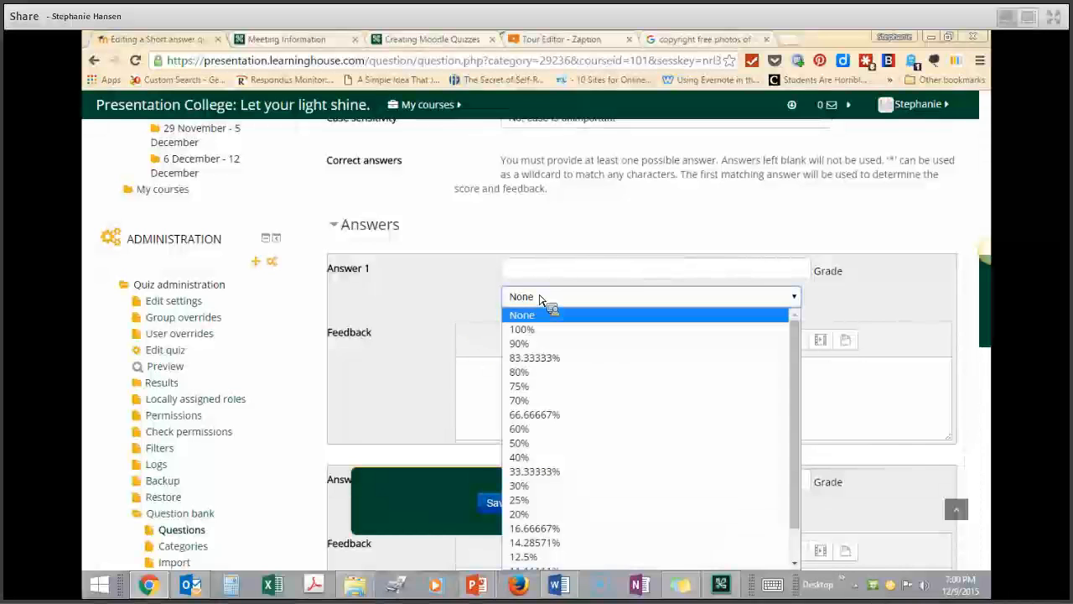
pyautogui.click(424, 295)
pyautogui.scroll(-5, 415, 292)
pyautogui.scroll(-3, 413, 289)
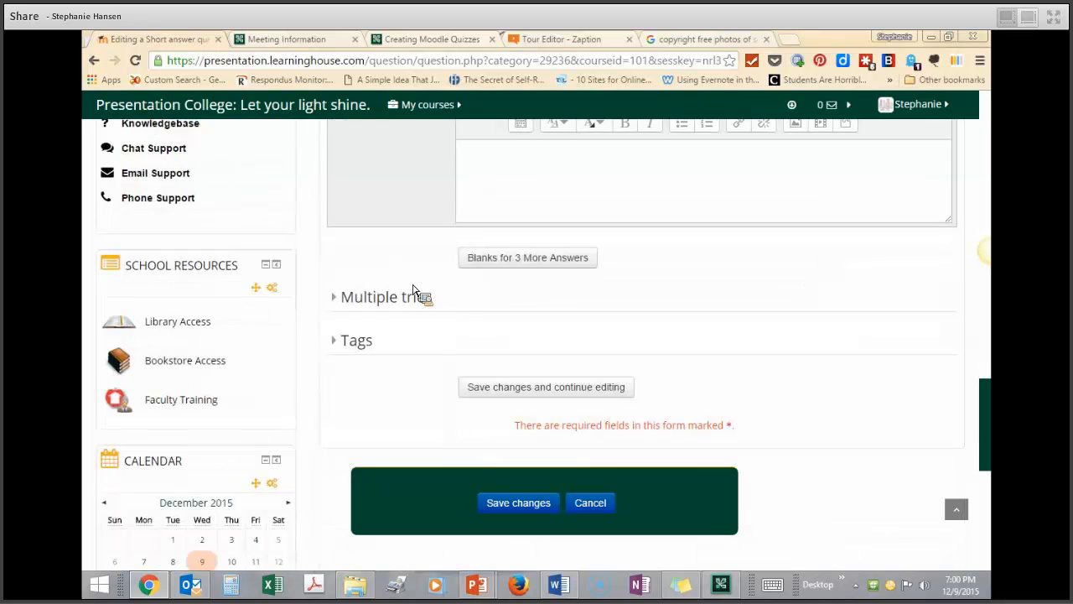
pyautogui.scroll(5, 411, 288)
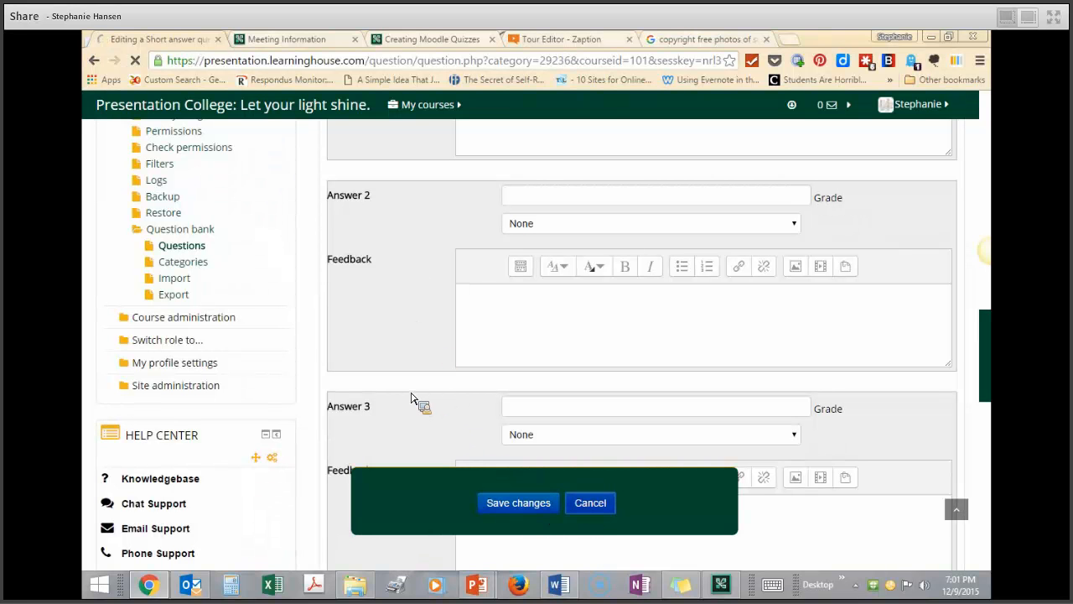
pyautogui.scroll(-1, 308, 325)
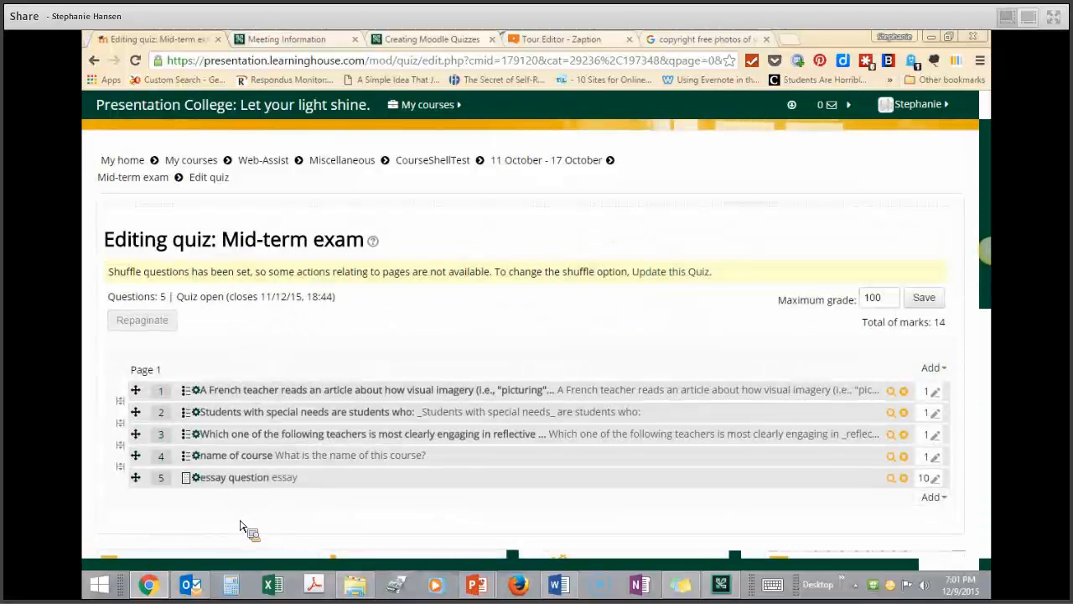
pyautogui.click(934, 367)
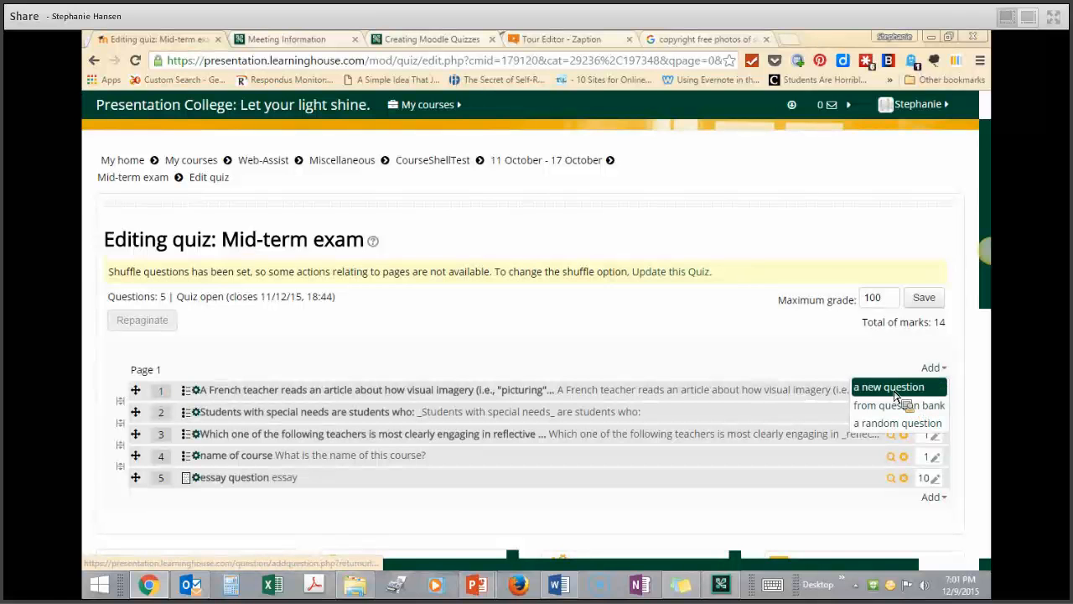
pyautogui.click(742, 341)
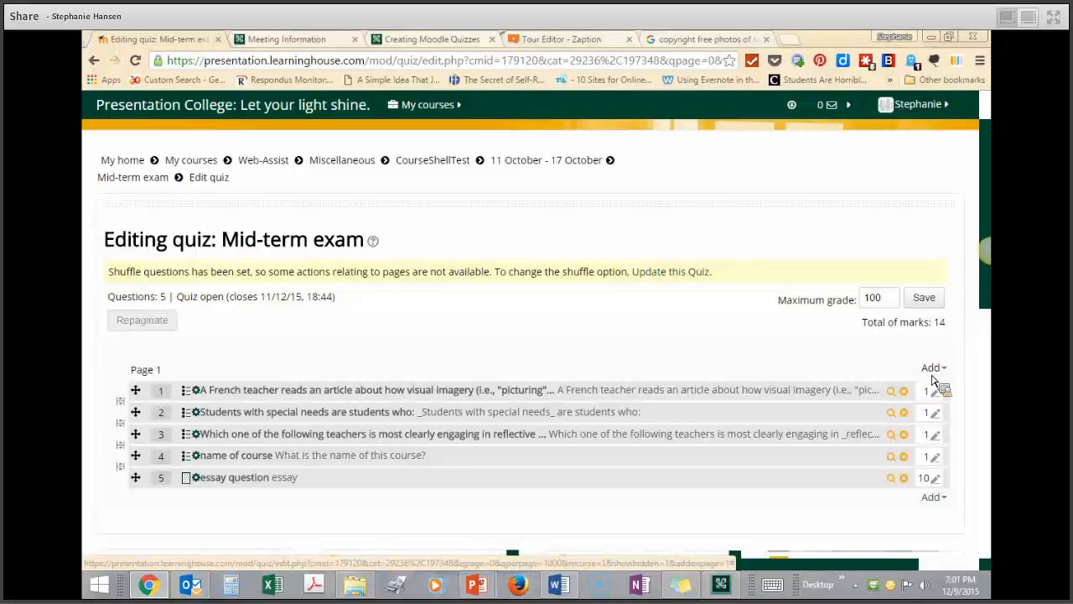
# - Set the Mid-term exam's maximum grade to 14 and save it
pyautogui.doubleClick(876, 298)
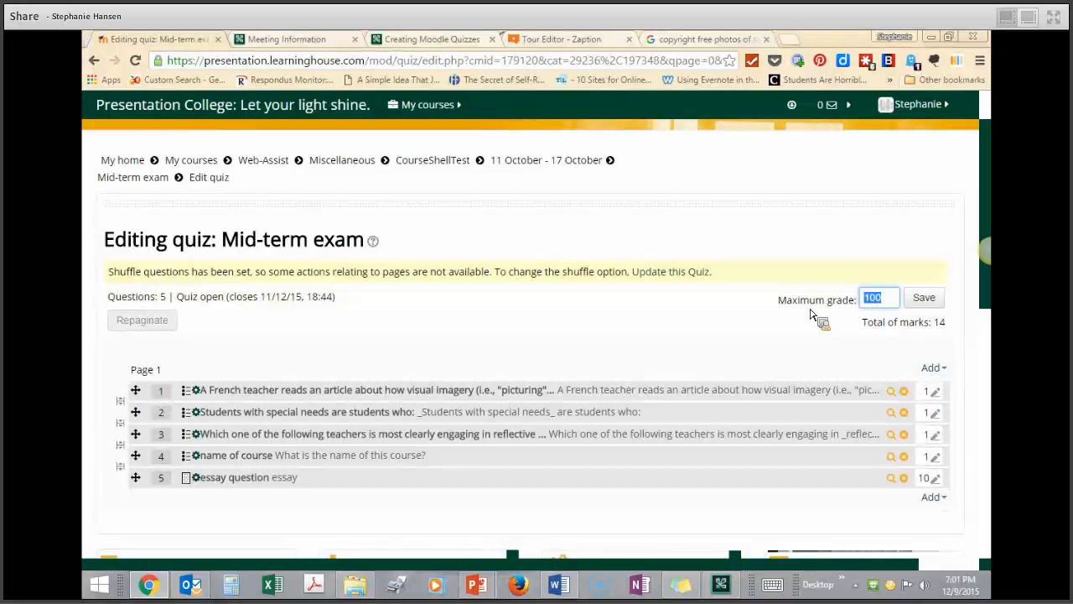
pyautogui.write('28')
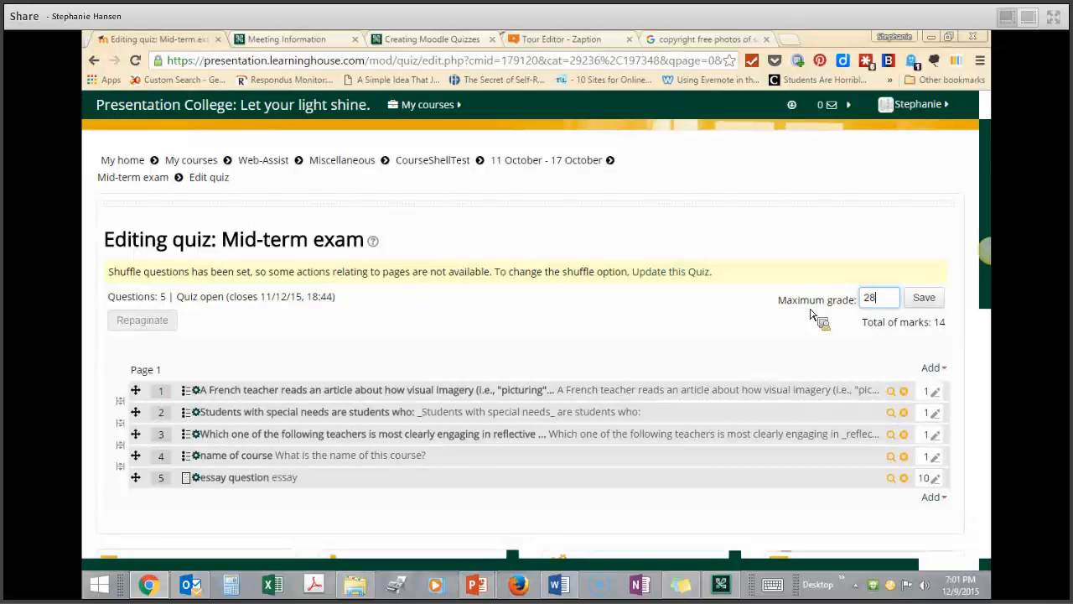
pyautogui.write('14')
pyautogui.click(925, 299)
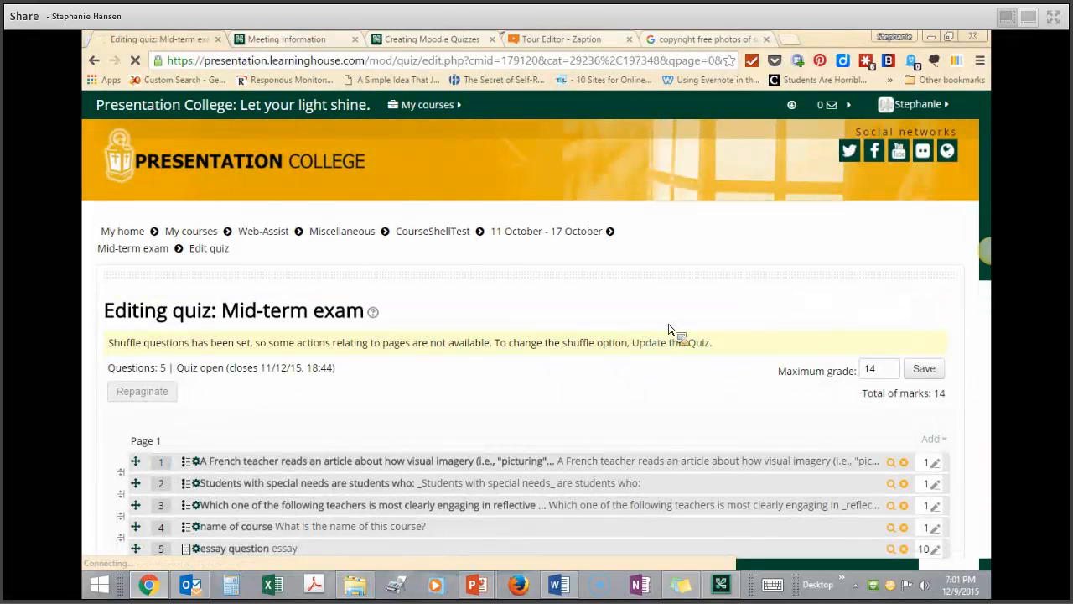
pyautogui.scroll(-2, 669, 325)
pyautogui.scroll(2, 587, 337)
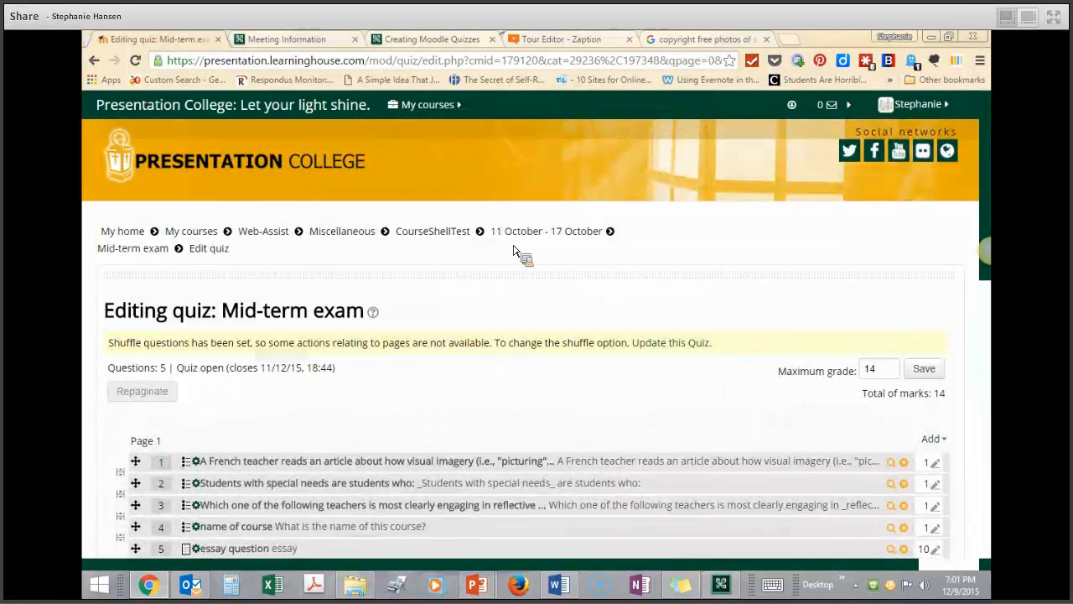
# - Open the Mid-term exam's main page, start a preview attempt with the quiz password and view its questions
pyautogui.click(120, 252)
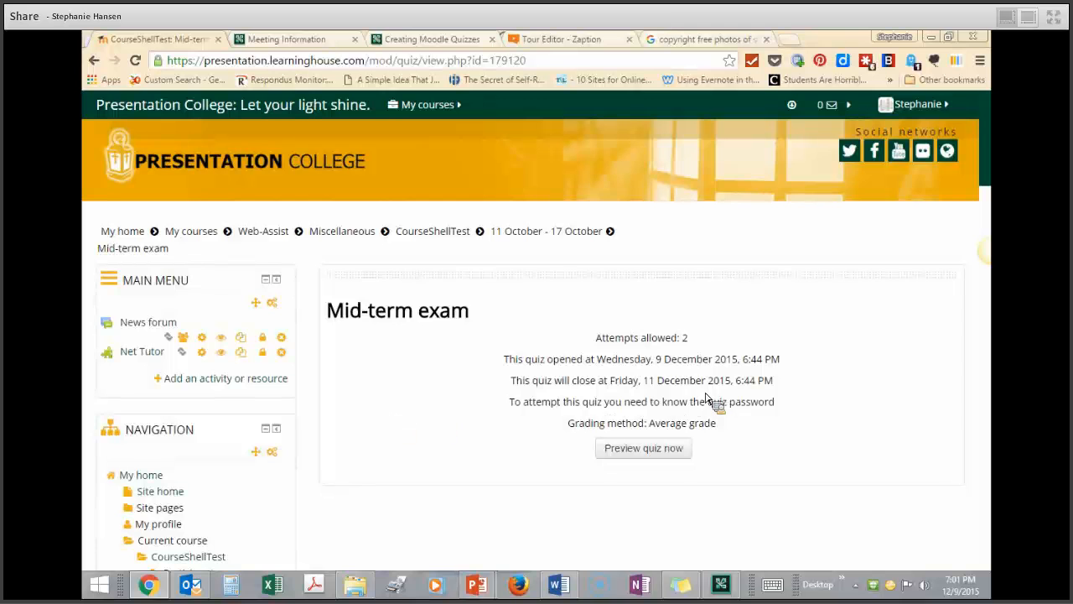
pyautogui.scroll(-1, 696, 390)
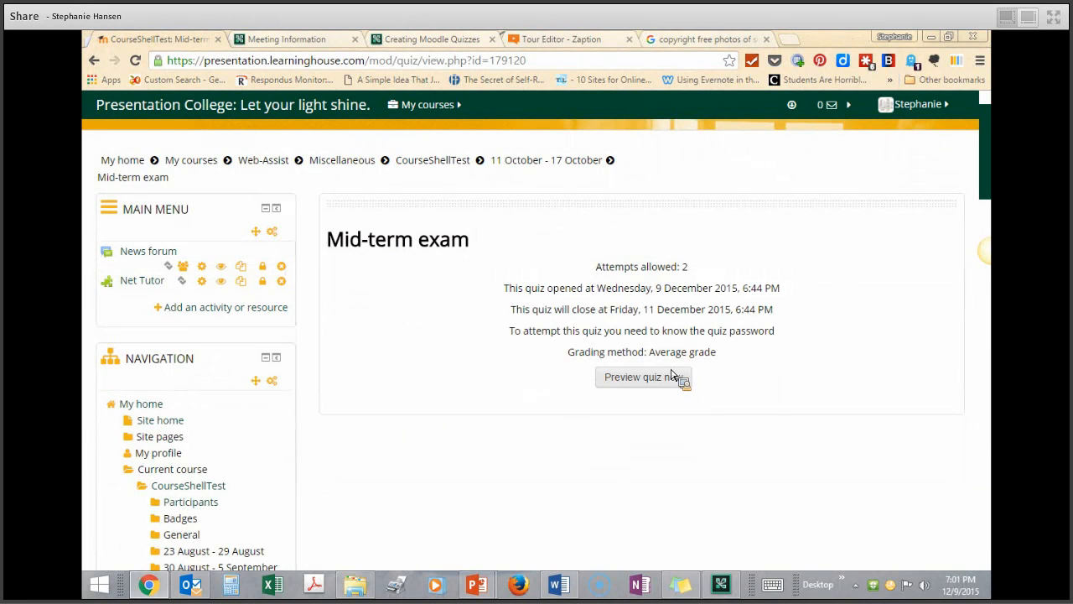
pyautogui.click(662, 383)
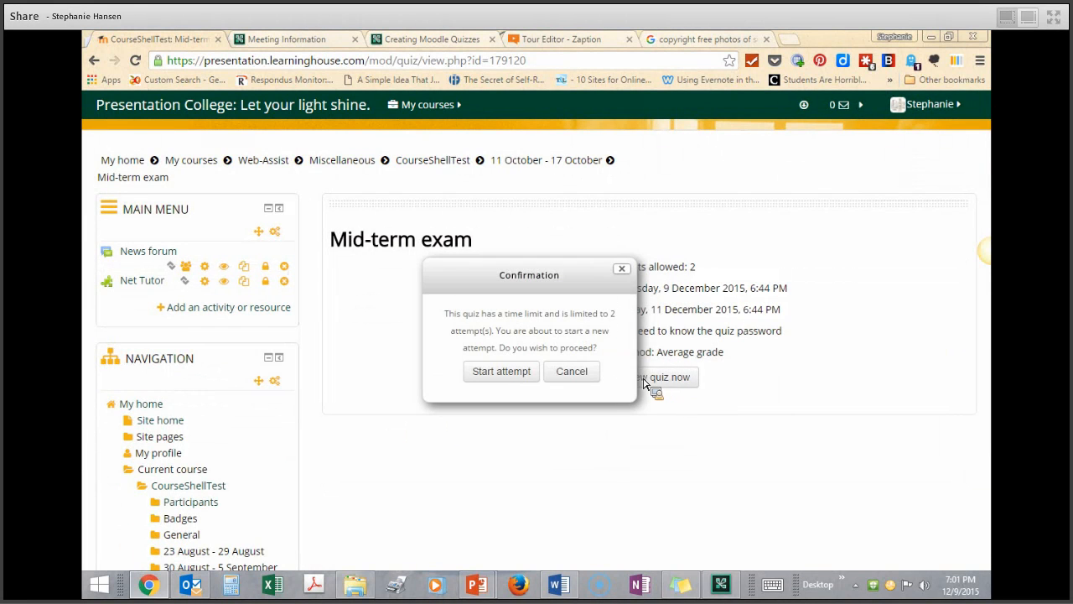
pyautogui.click(506, 375)
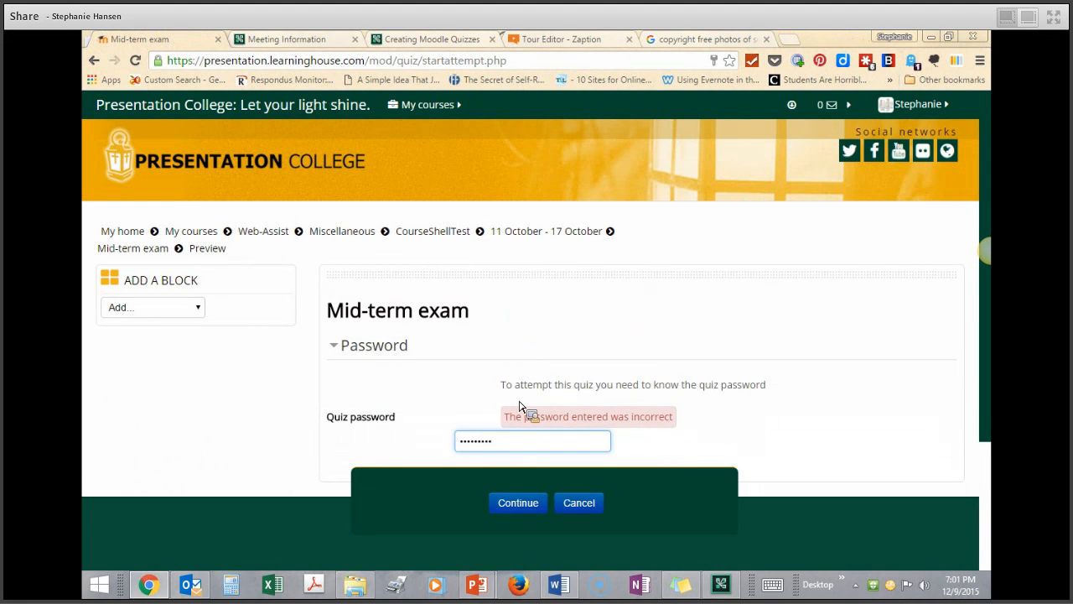
pyautogui.doubleClick(497, 447)
pyautogui.press('Return')
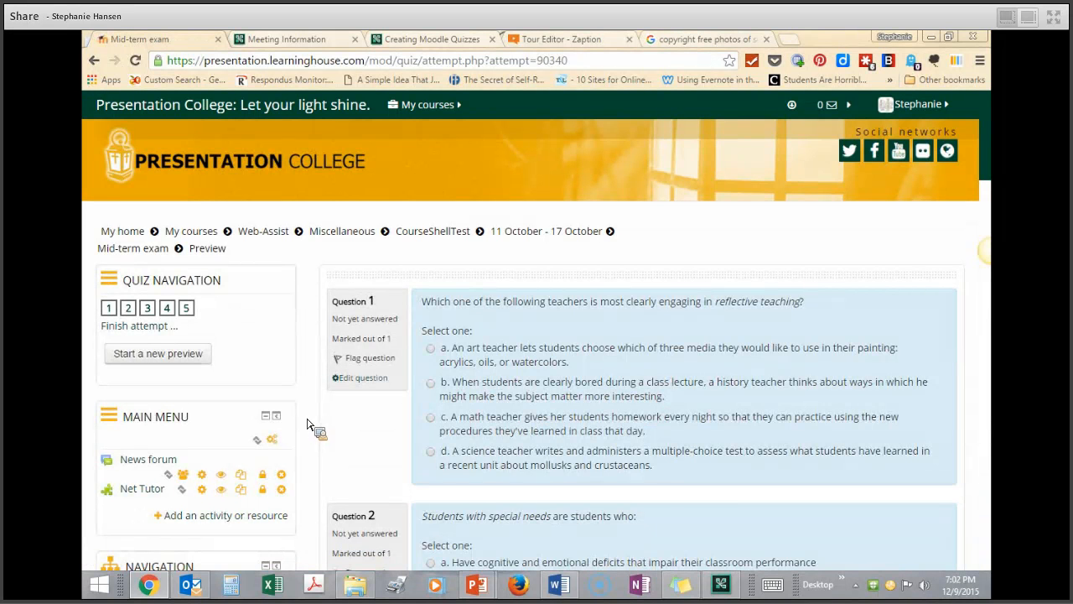
pyautogui.scroll(-3, 455, 355)
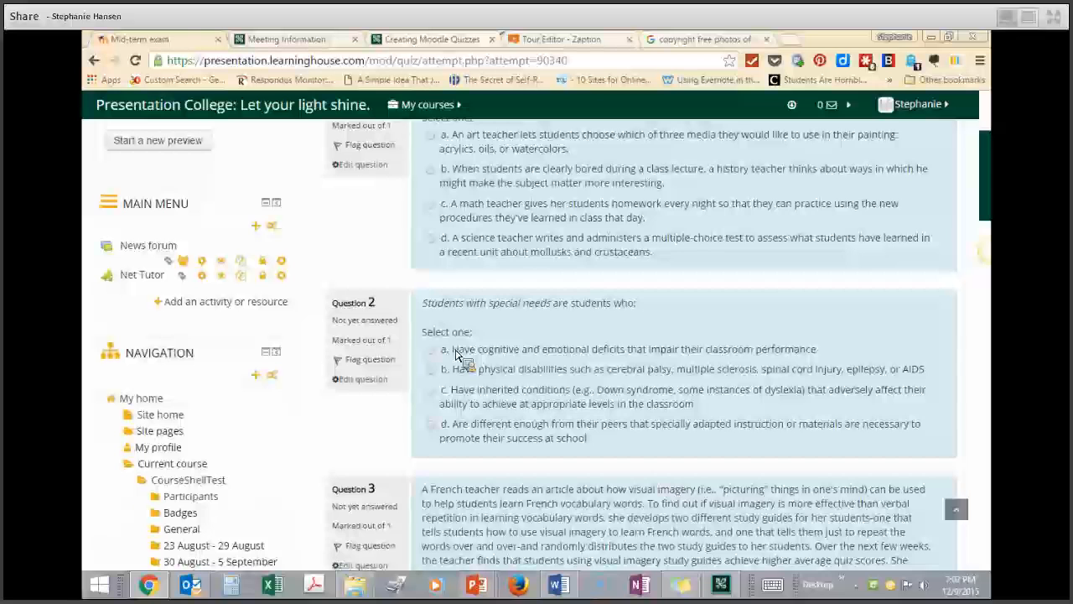
# - Look through all five questions of the Mid-term exam preview and proceed to the summary of the attempt
pyautogui.scroll(-3, 455, 355)
pyautogui.scroll(-3, 456, 355)
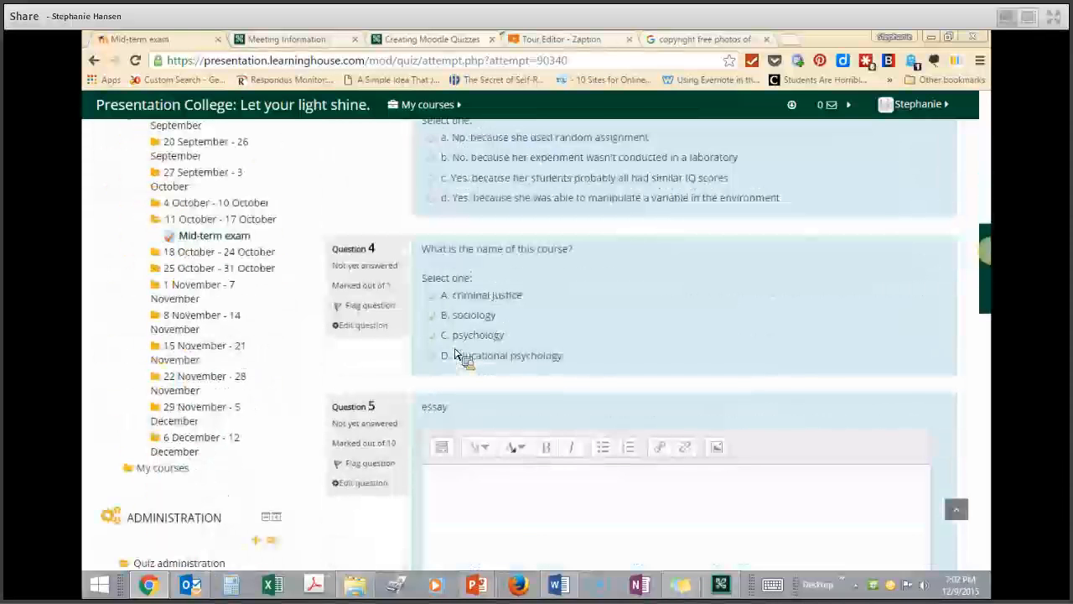
pyautogui.scroll(-1, 455, 355)
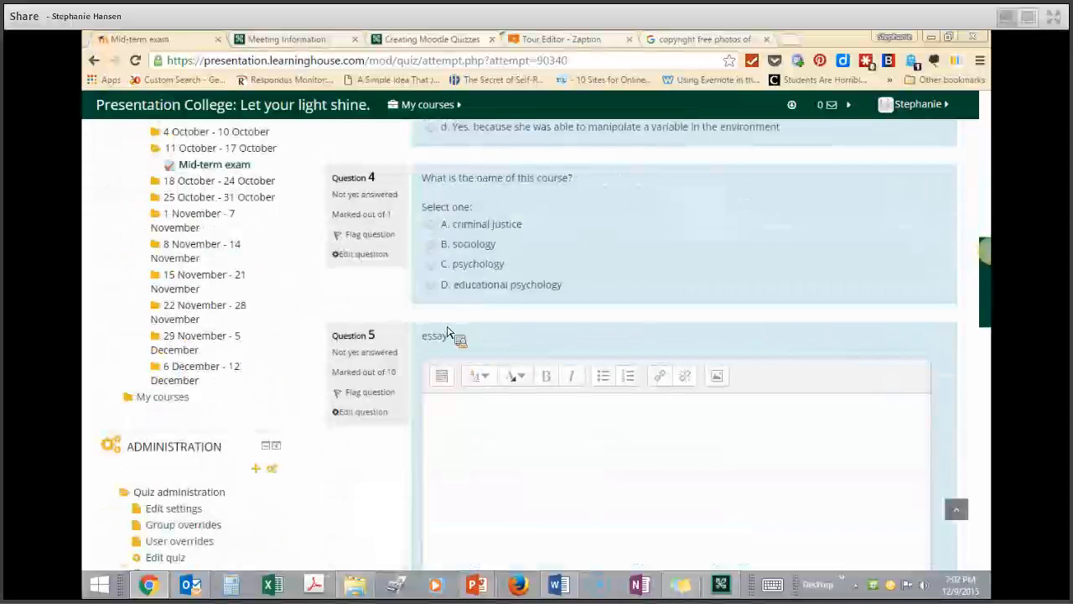
pyautogui.scroll(10, 447, 333)
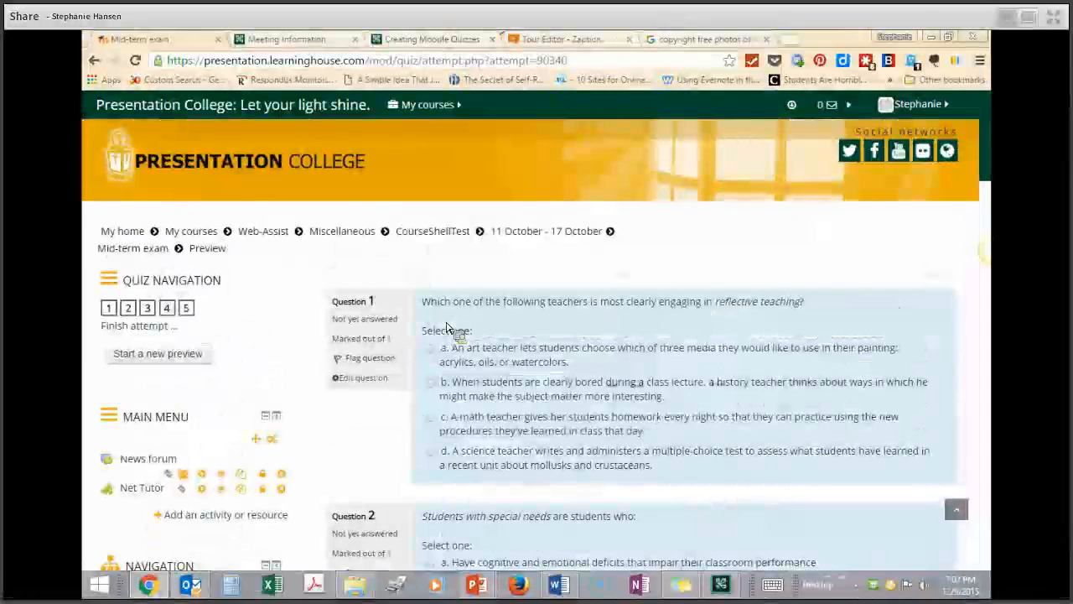
pyautogui.scroll(-10, 447, 332)
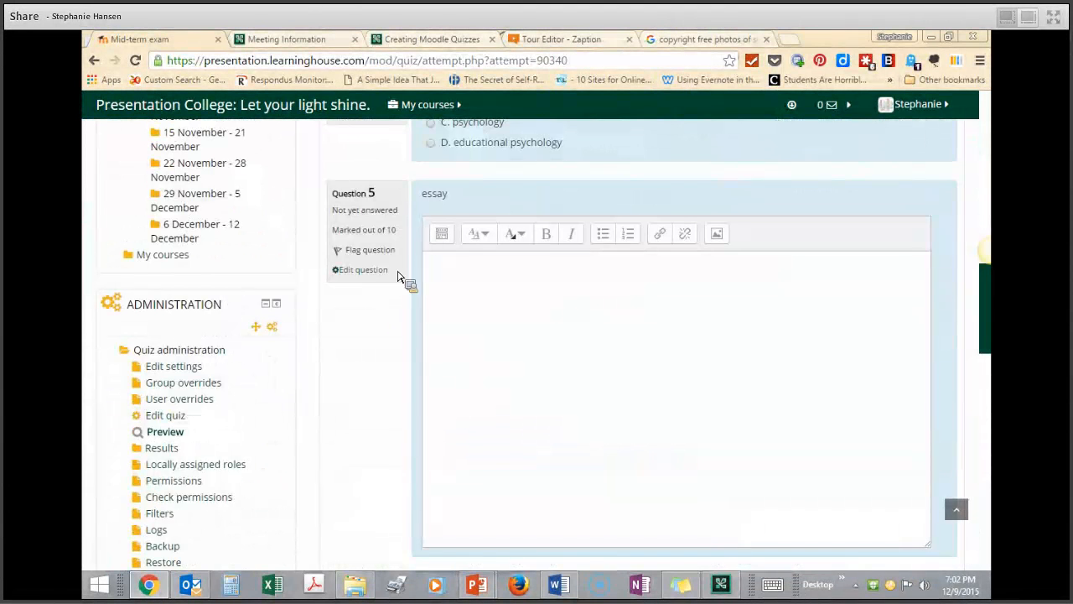
pyautogui.scroll(-5, 339, 353)
pyautogui.click(348, 253)
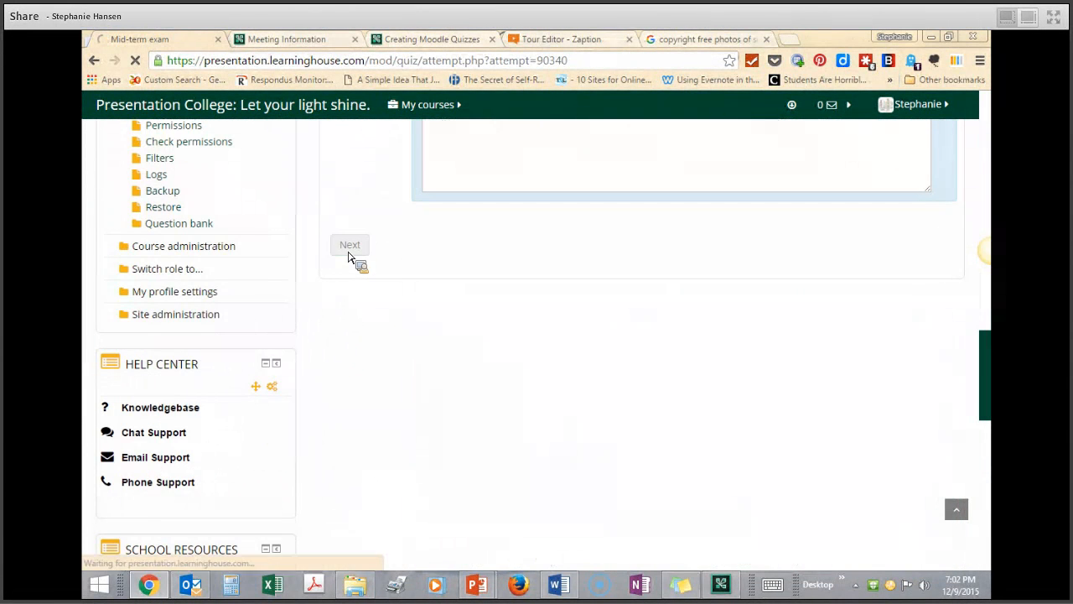
# - Check the attempt summary, submit the unanswered preview attempt for good and view its review page
pyautogui.scroll(-1, 473, 299)
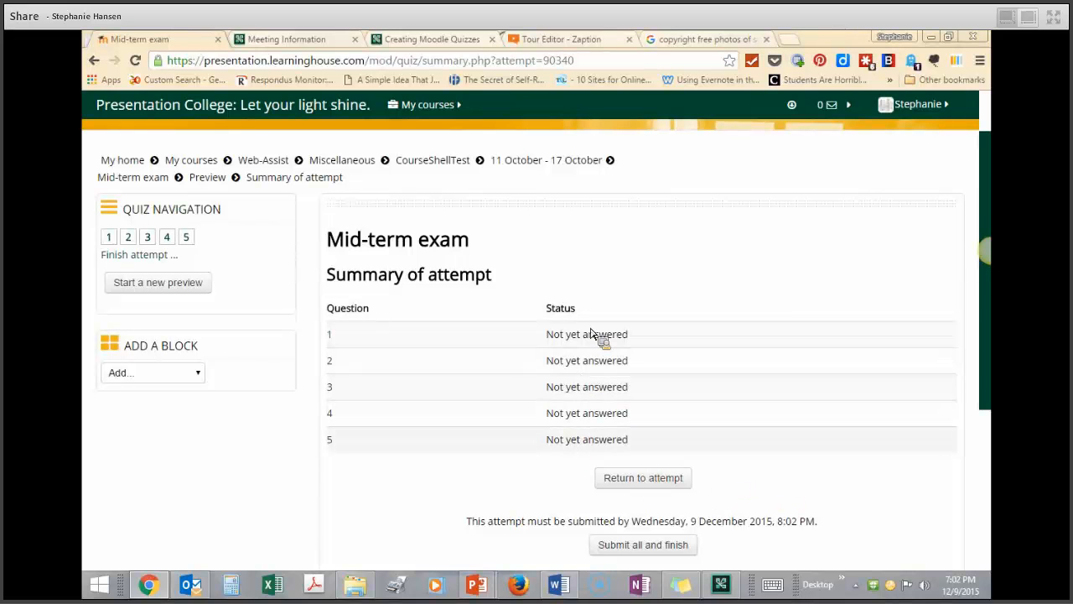
pyautogui.scroll(-1, 566, 440)
pyautogui.scroll(-1, 565, 437)
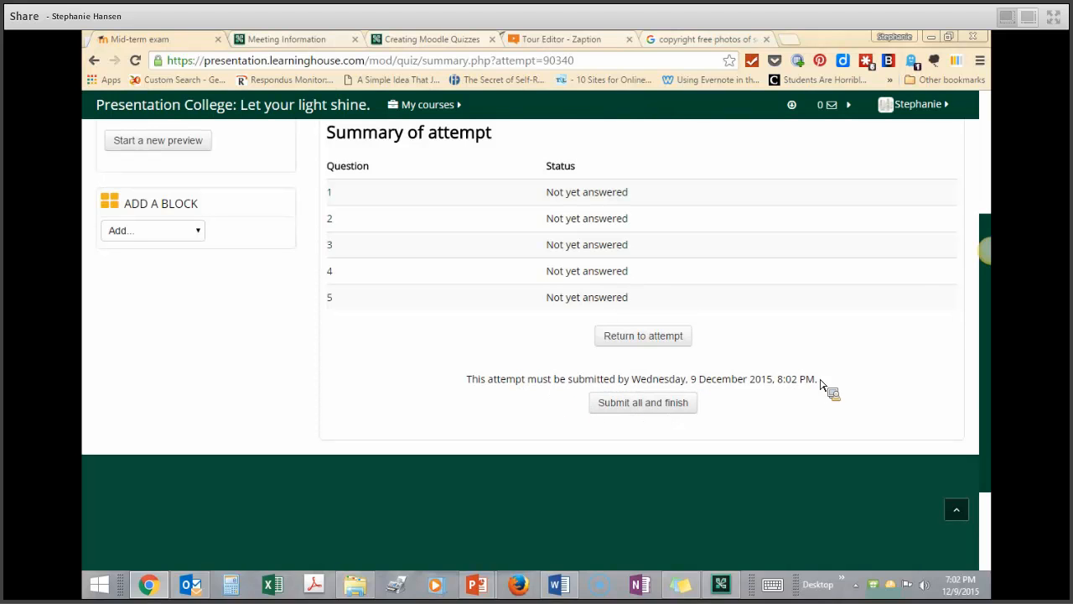
pyautogui.click(611, 405)
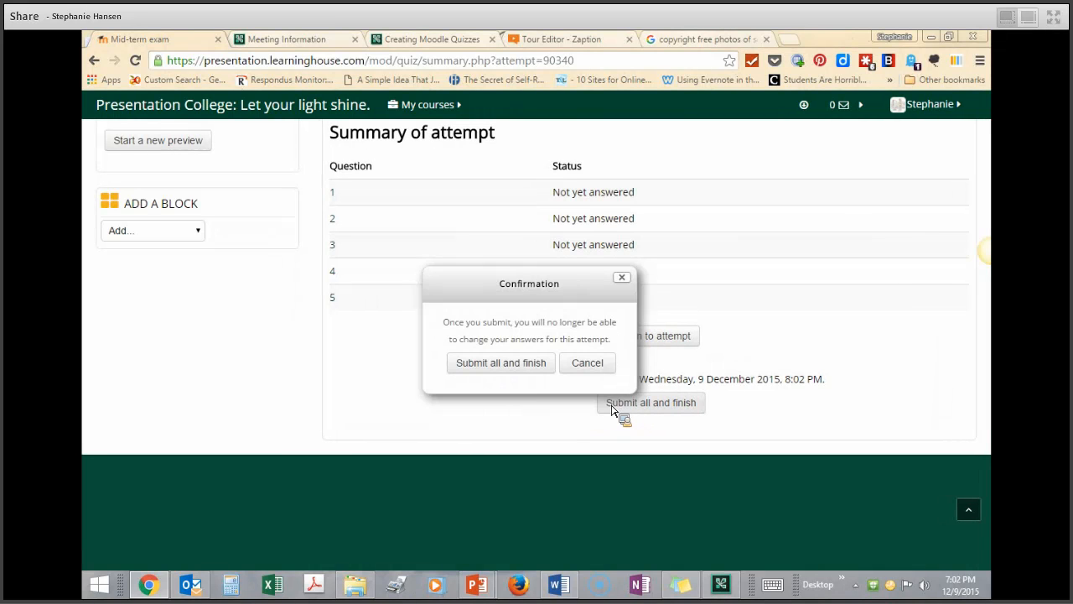
pyautogui.click(488, 369)
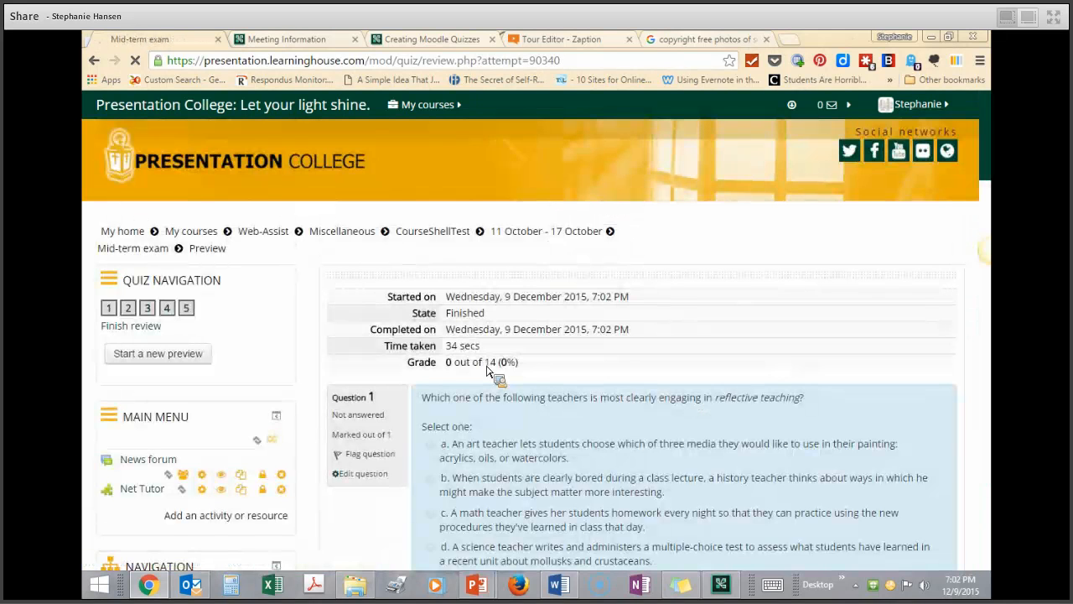
pyautogui.scroll(-3, 489, 376)
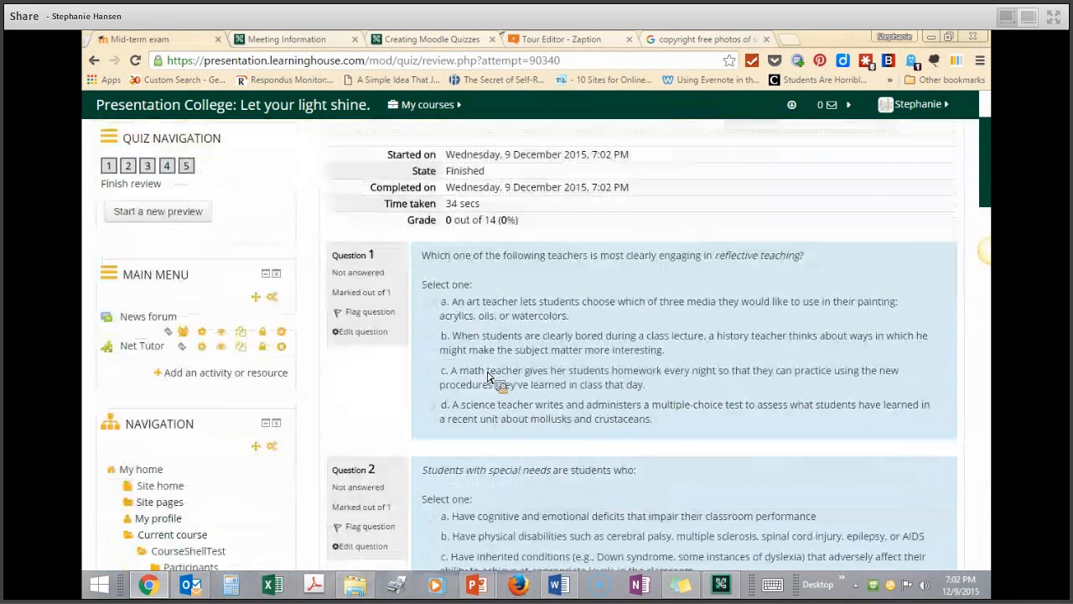
# - Check the learning objectives slide in PowerPoint, return to Chrome and look over the finished attempt's review
pyautogui.click(475, 585)
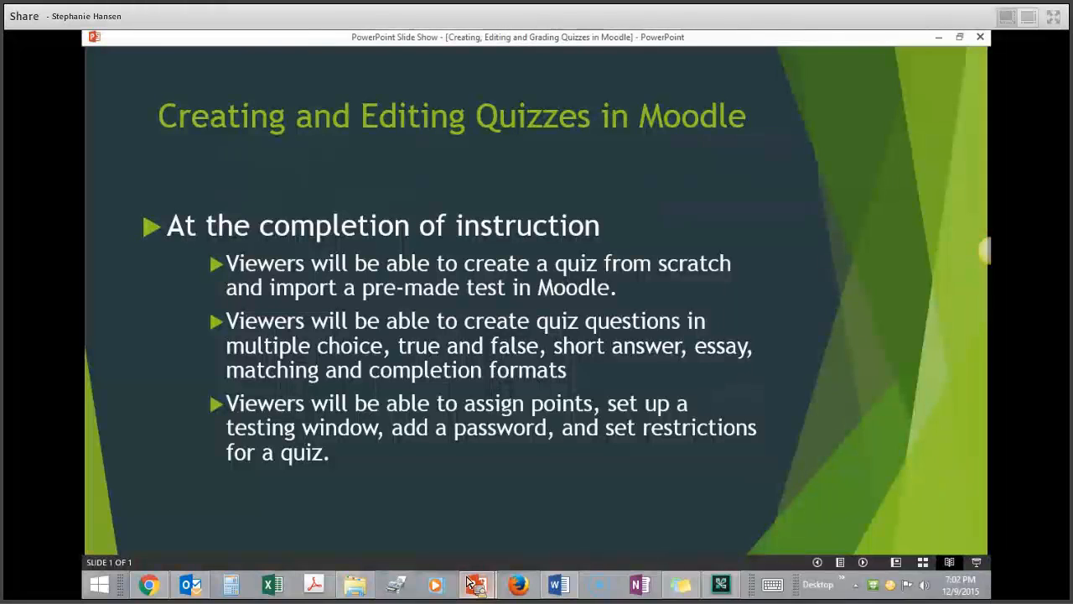
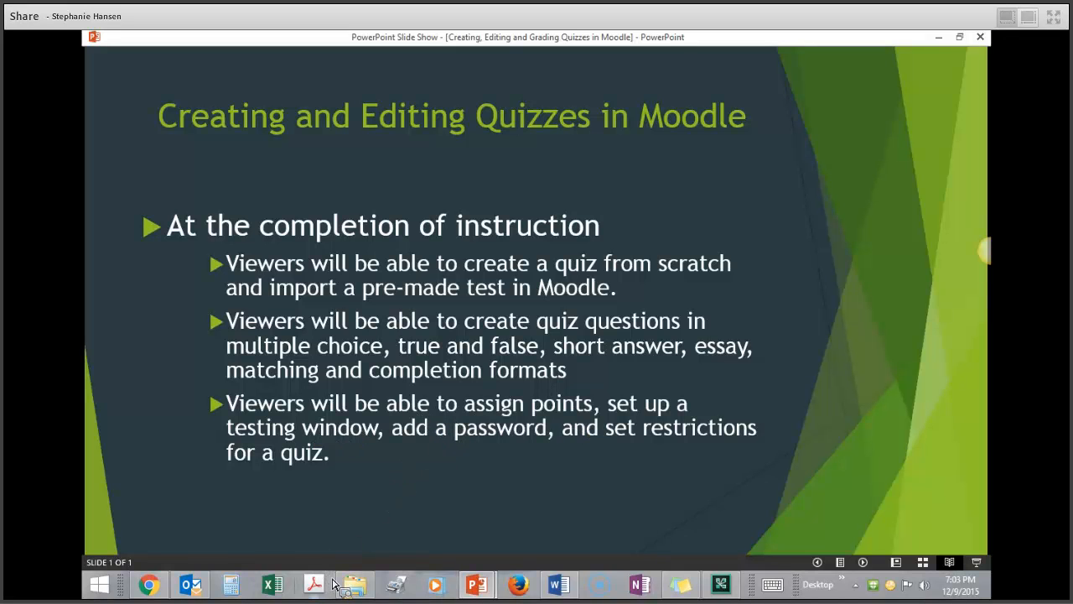
pyautogui.click(149, 584)
pyautogui.scroll(-3, 335, 403)
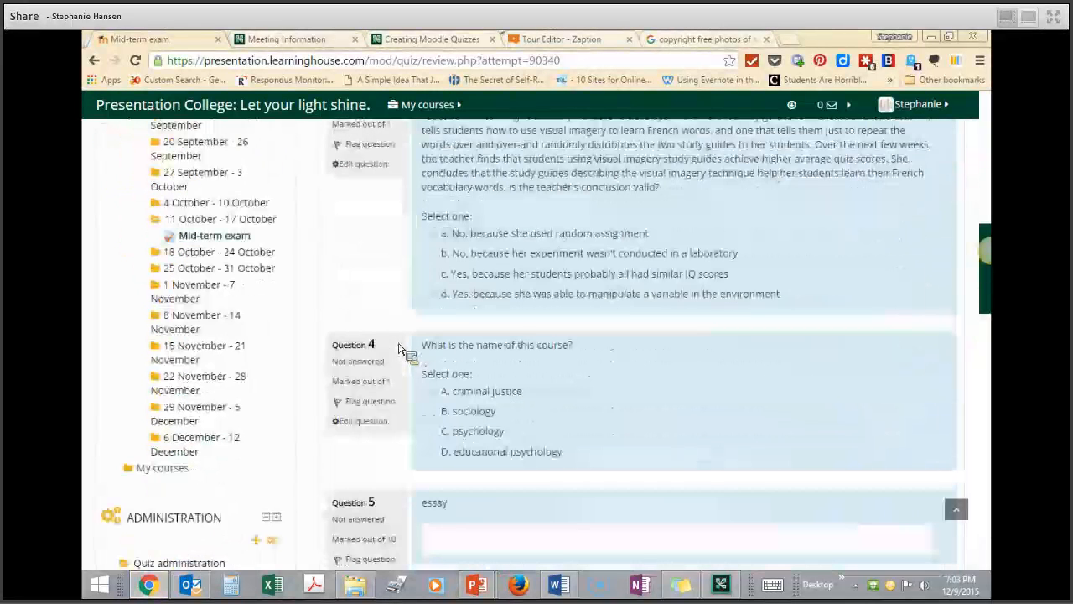
pyautogui.scroll(-3, 397, 349)
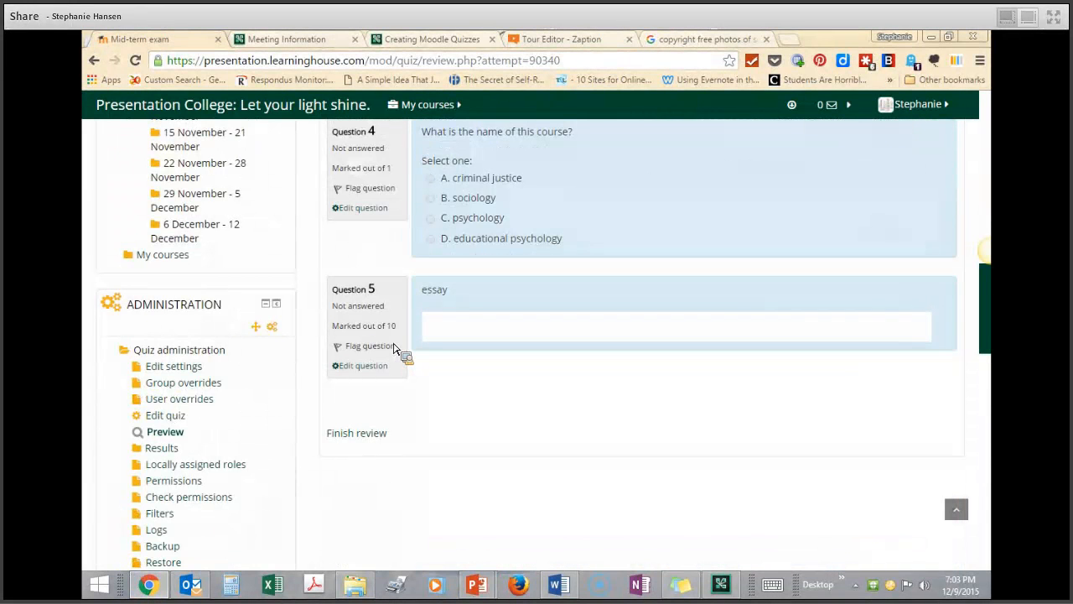
pyautogui.scroll(-3, 398, 349)
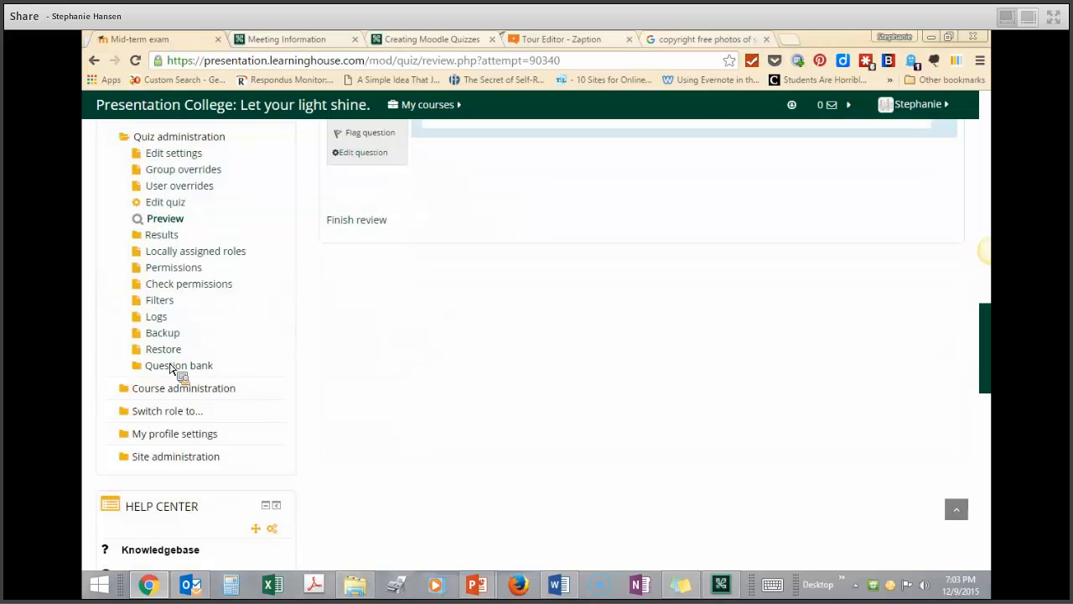
pyautogui.scroll(5, 662, 247)
pyautogui.scroll(10, 654, 250)
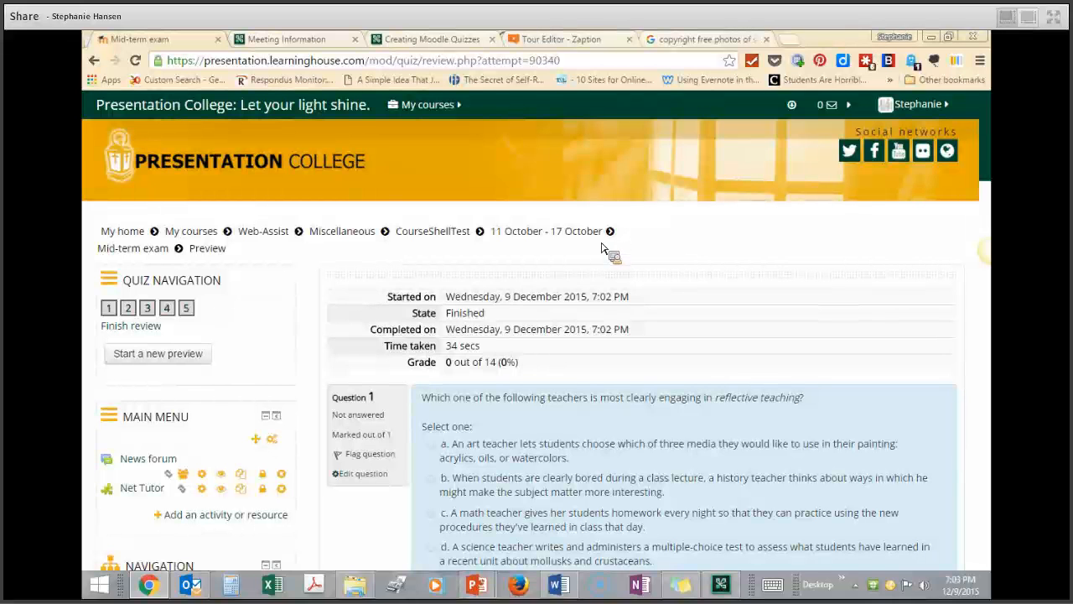
# - Open the page for importing questions into the Mid-term exam's question bank
pyautogui.scroll(-1, 549, 239)
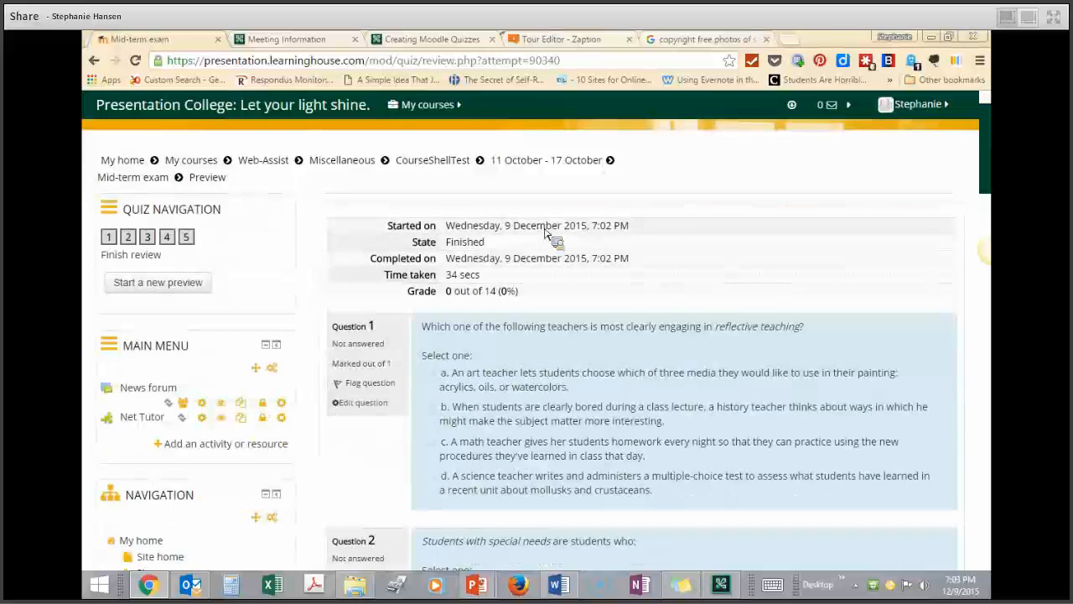
pyautogui.scroll(-5, 260, 247)
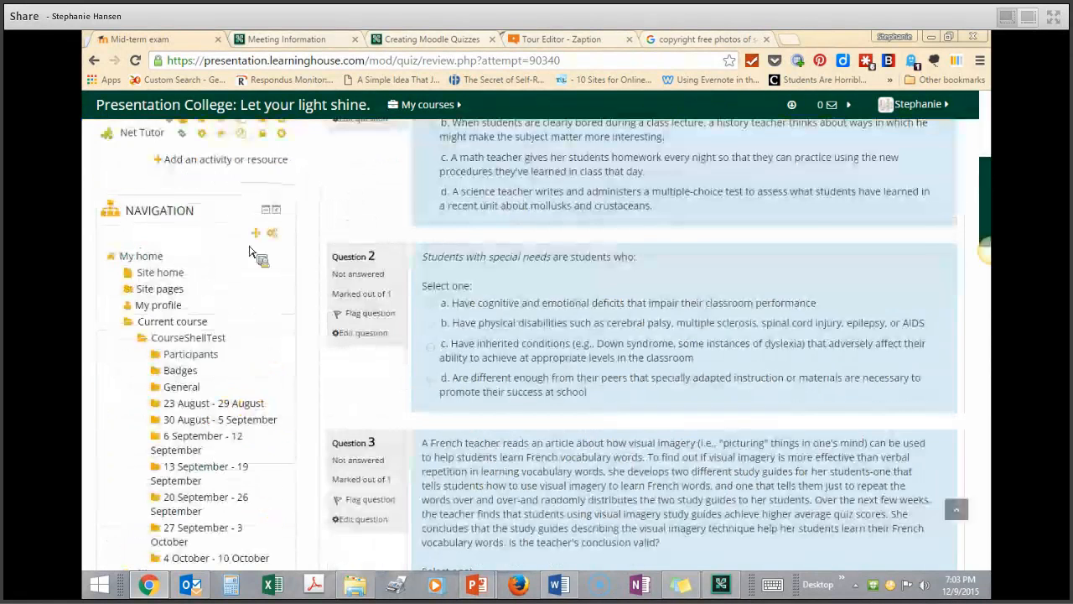
pyautogui.scroll(-10, 161, 201)
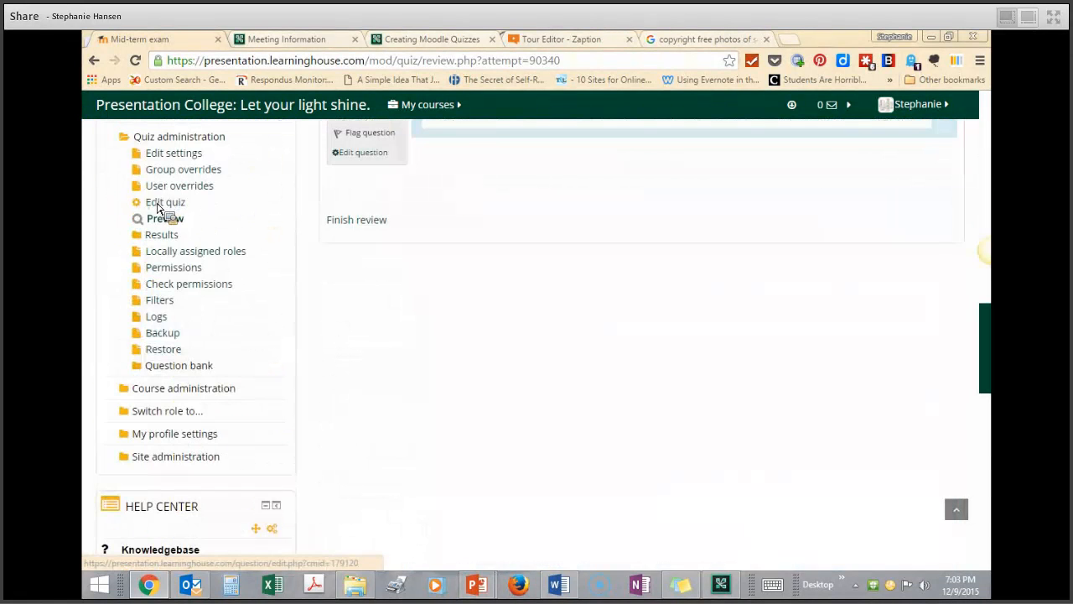
pyautogui.click(173, 366)
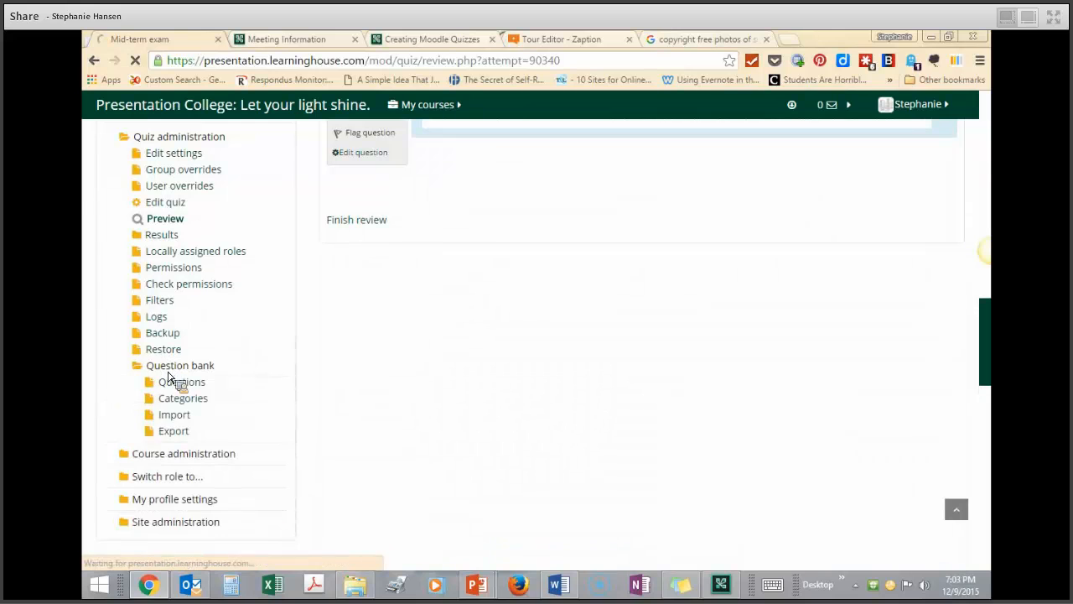
pyautogui.scroll(-10, 163, 381)
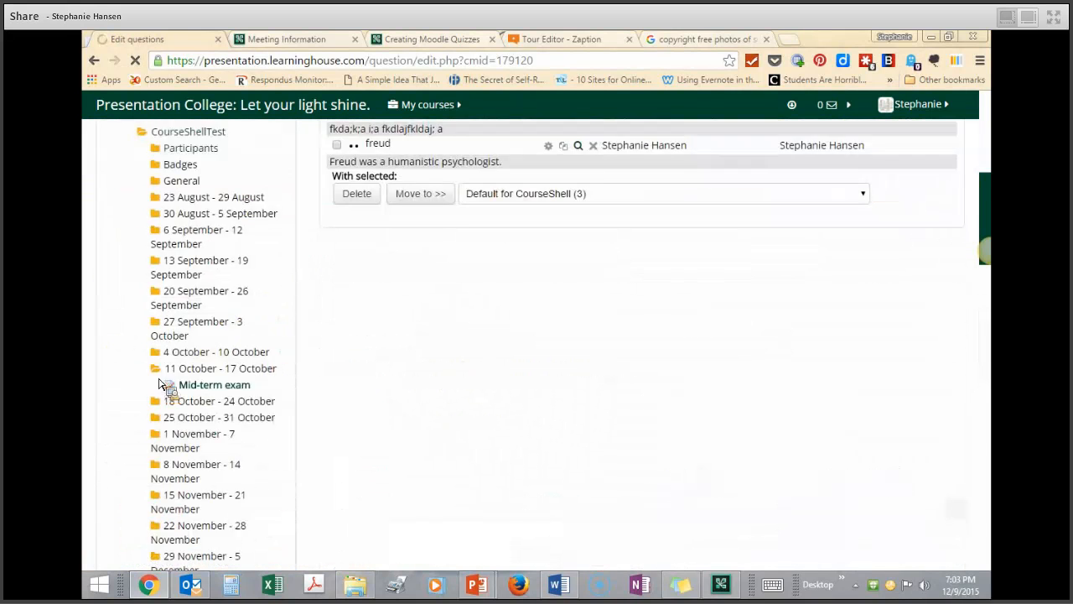
pyautogui.scroll(-5, 159, 382)
pyautogui.click(173, 422)
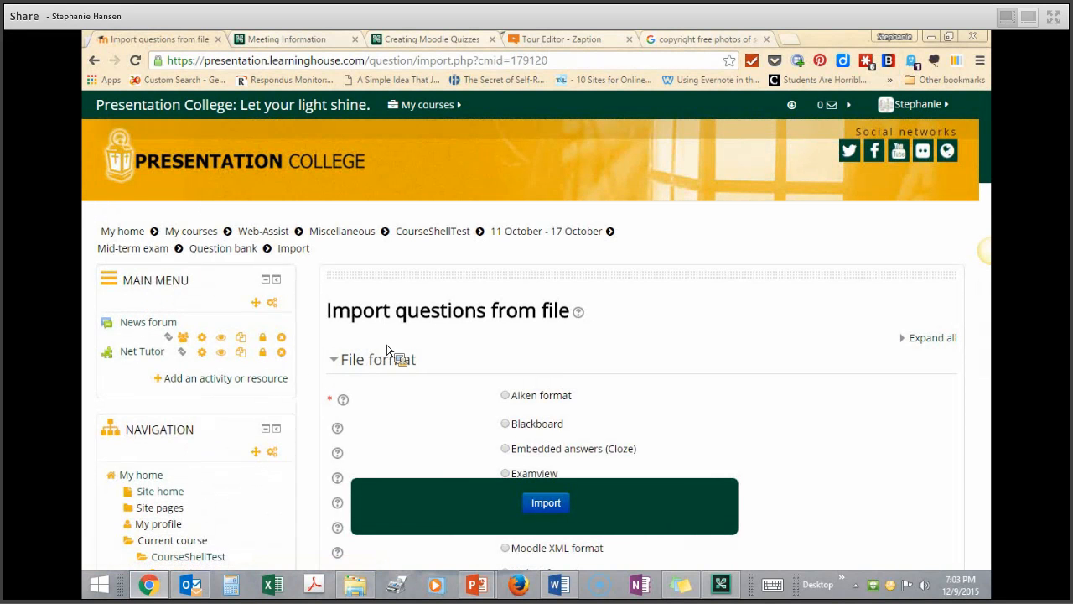
# - Read the help on the Blackboard import format and select Blackboard as the file format
pyautogui.scroll(-2, 436, 356)
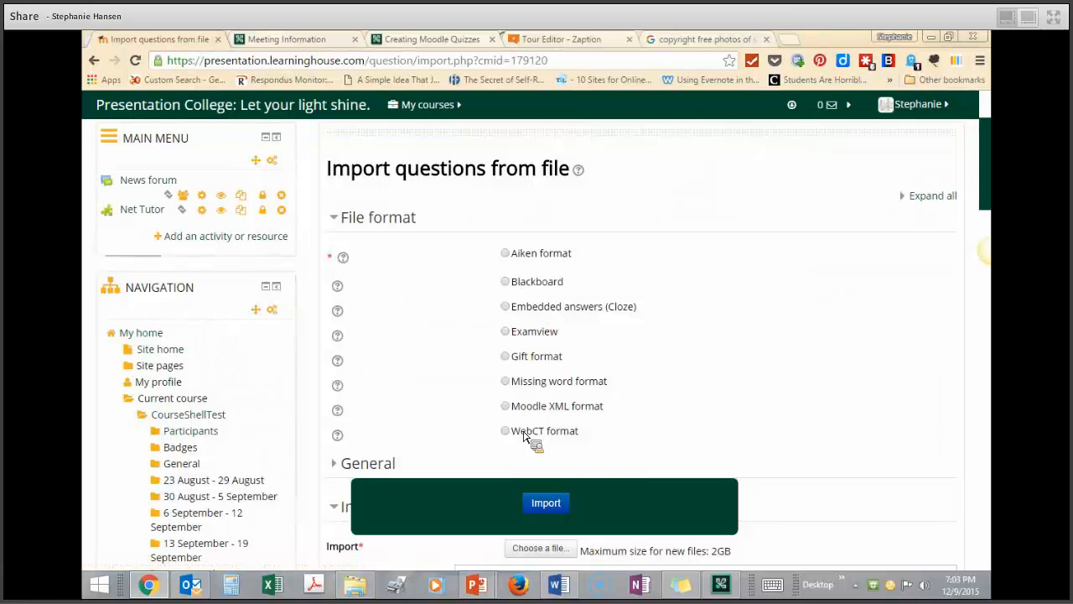
pyautogui.click(337, 286)
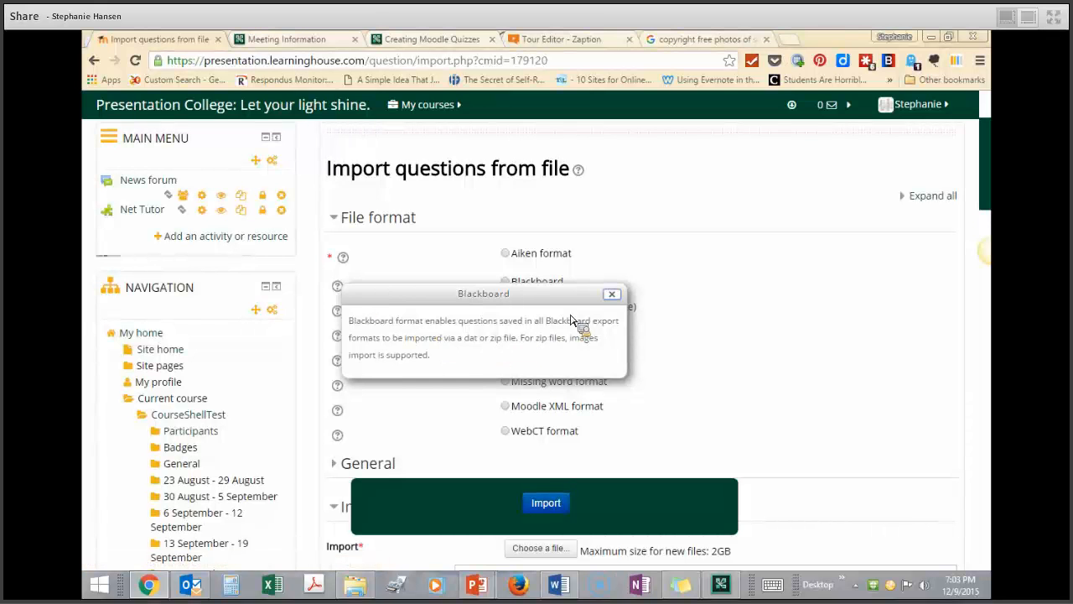
pyautogui.click(612, 294)
pyautogui.click(514, 285)
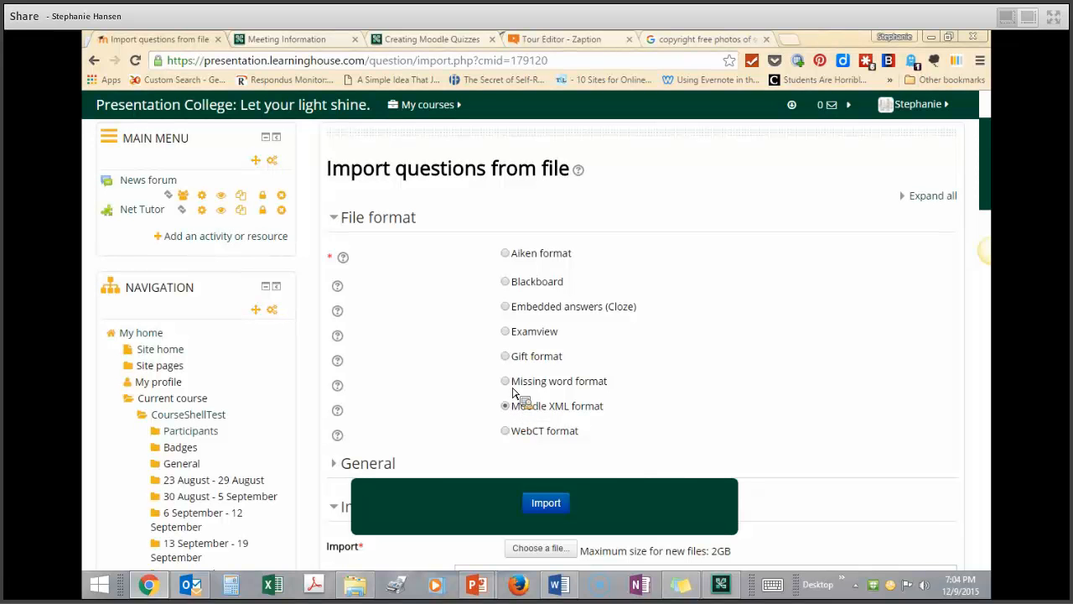
pyautogui.click(506, 283)
pyautogui.scroll(-3, 505, 288)
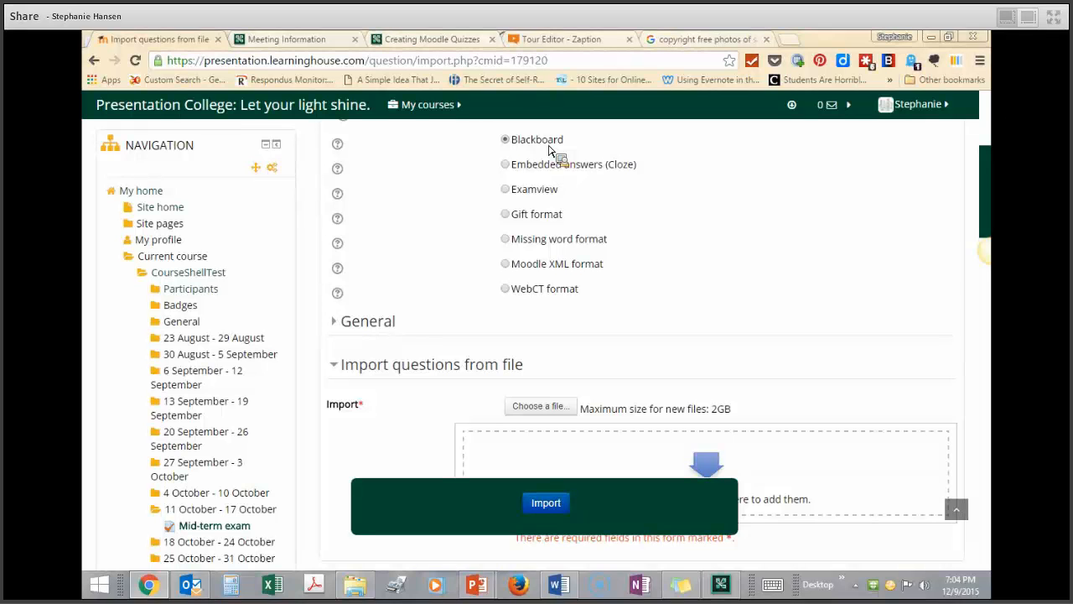
# - Upload genpsyquiz_1_fa2015.zip from the desktop as the file to import questions from
pyautogui.click(527, 406)
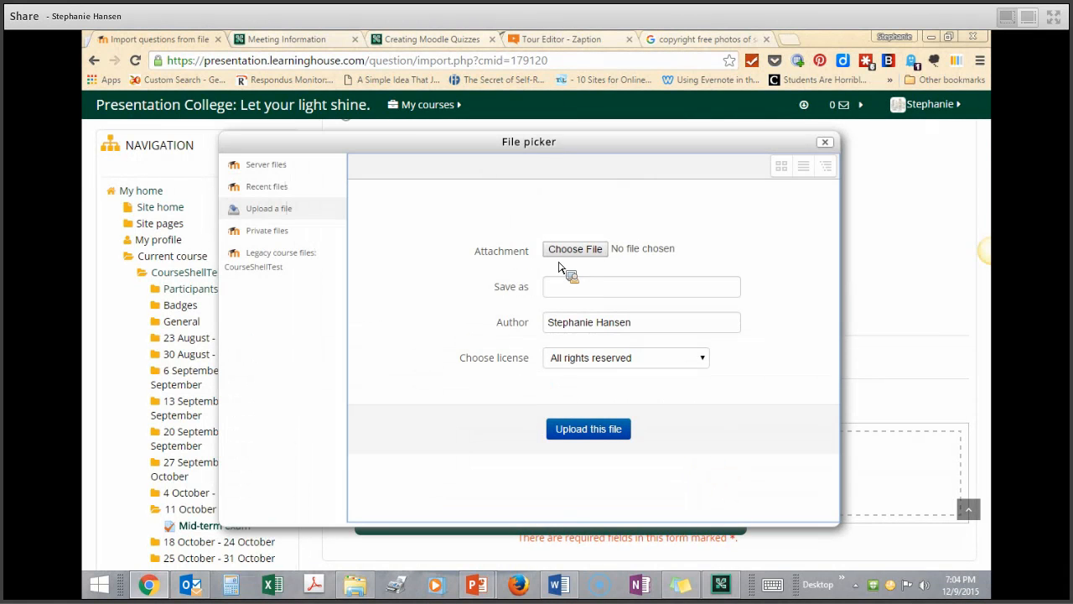
pyautogui.click(825, 141)
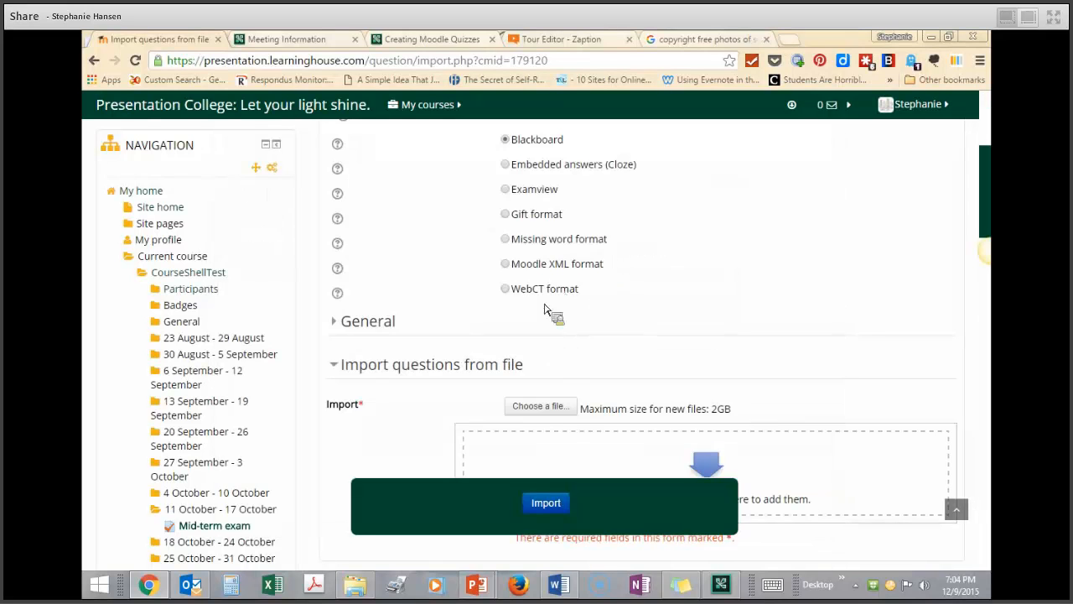
pyautogui.click(537, 407)
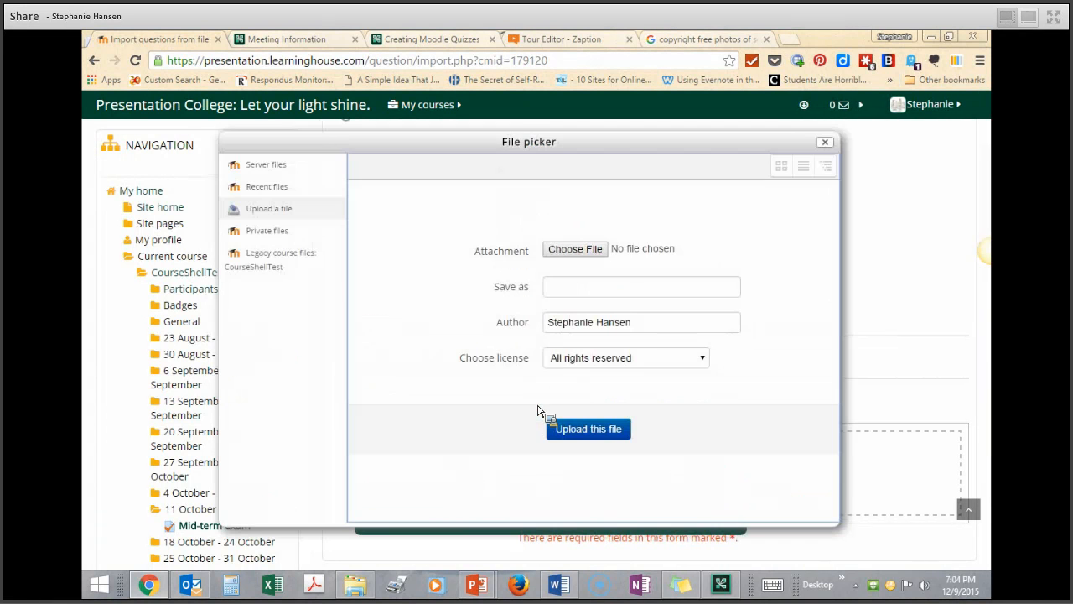
pyautogui.click(578, 252)
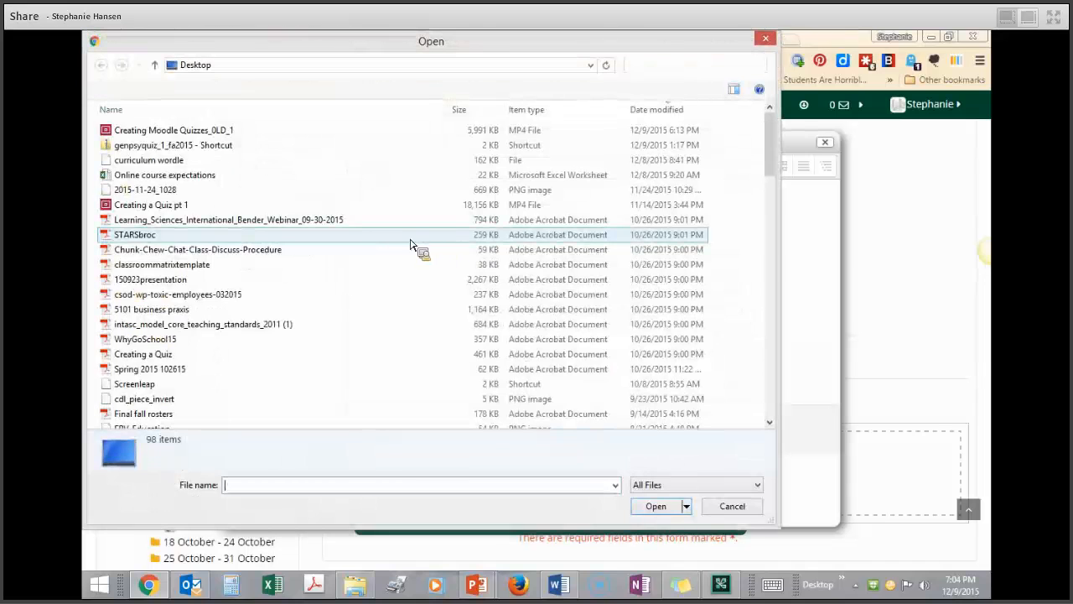
pyautogui.doubleClick(172, 147)
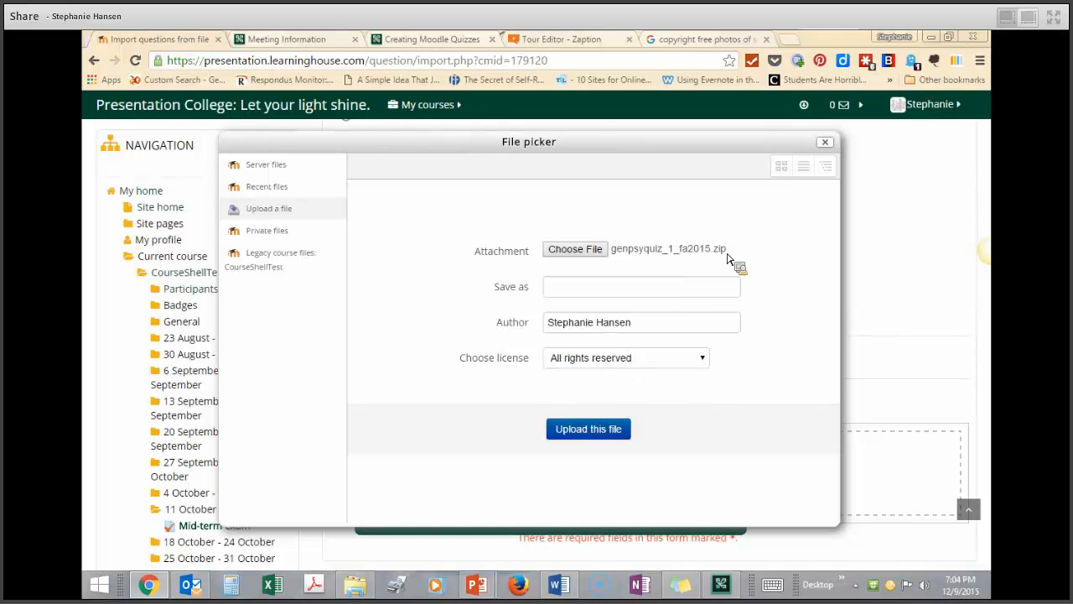
pyautogui.click(573, 432)
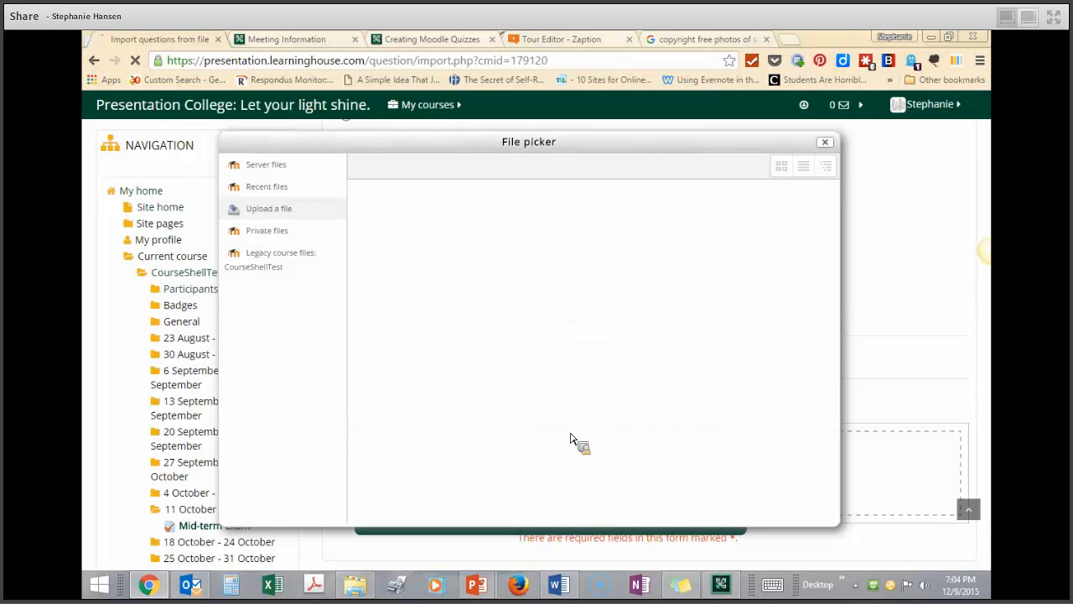
# - Try to import the questions from the uploaded zip file and return to the import form
pyautogui.scroll(-2, 564, 428)
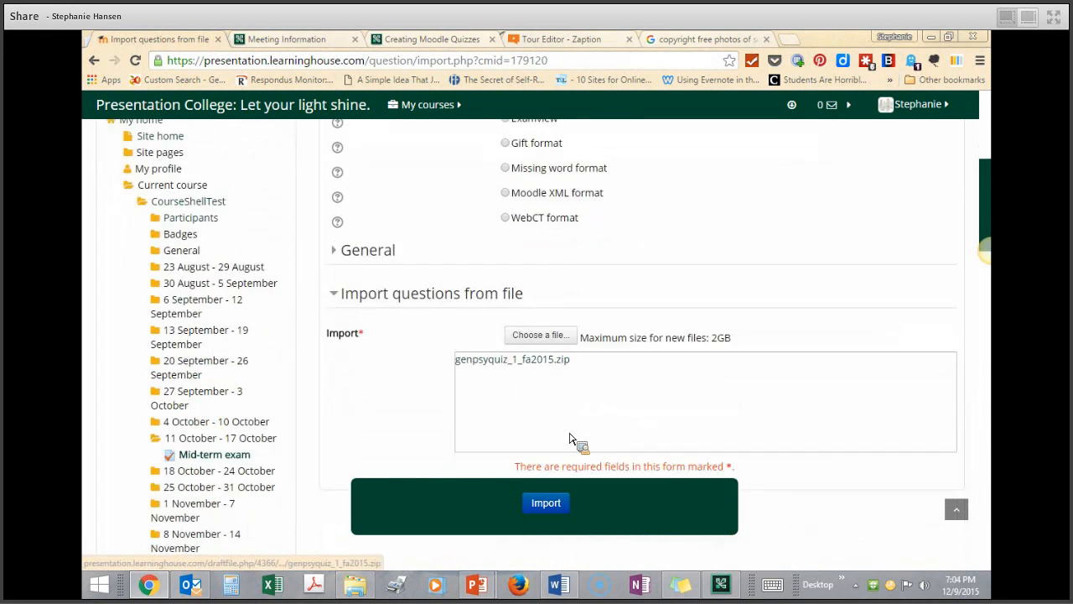
pyautogui.click(546, 503)
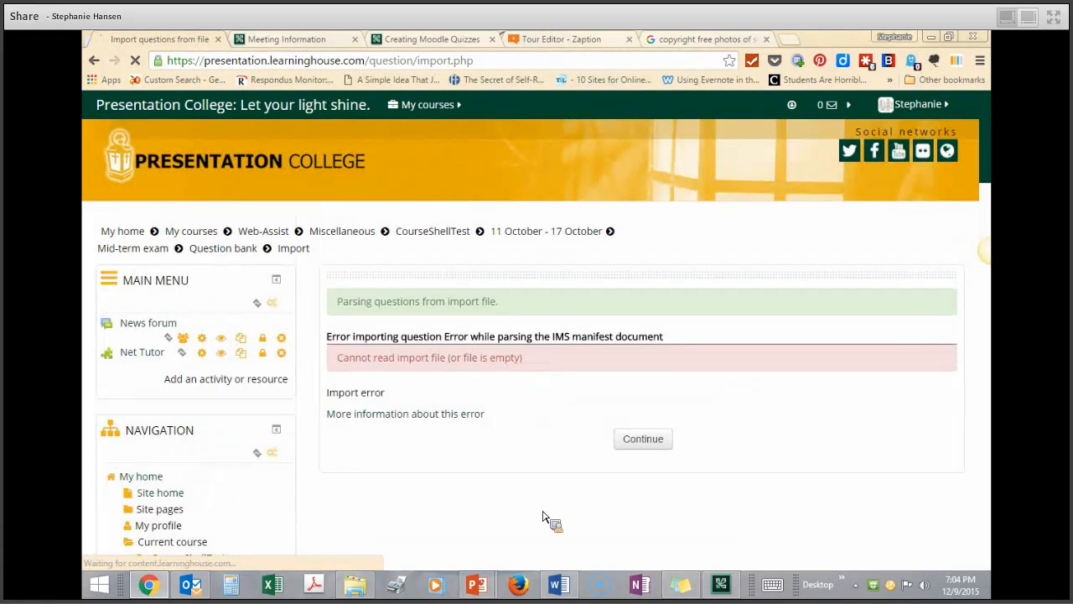
pyautogui.click(648, 442)
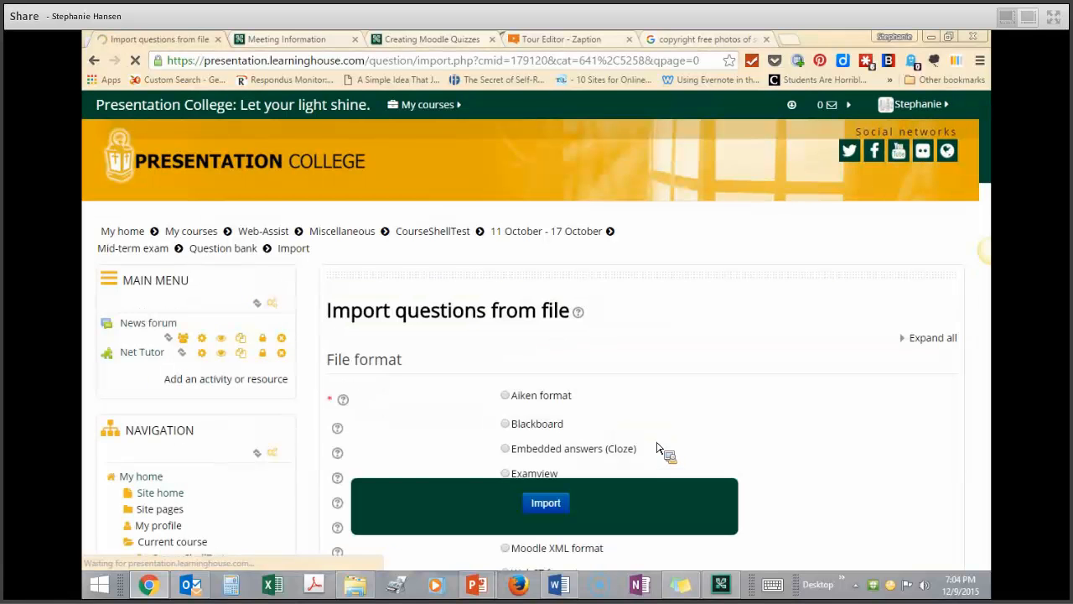
# - Select Blackboard as the import file format and open the file chooser for uploading a question file
pyautogui.scroll(-1, 543, 403)
pyautogui.click(506, 353)
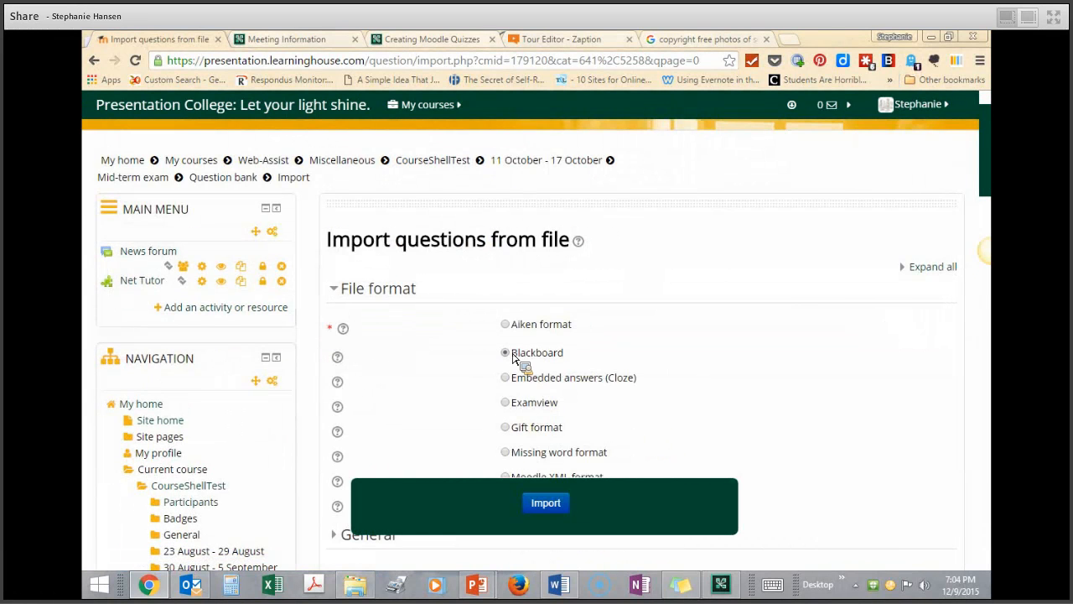
pyautogui.scroll(-3, 520, 369)
pyautogui.click(551, 414)
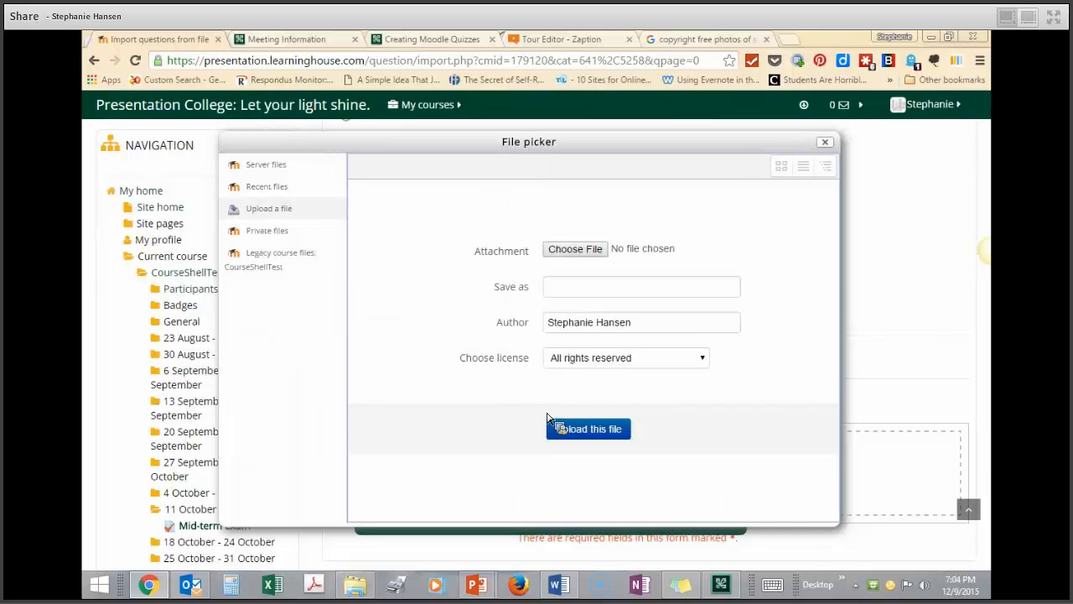
pyautogui.click(574, 250)
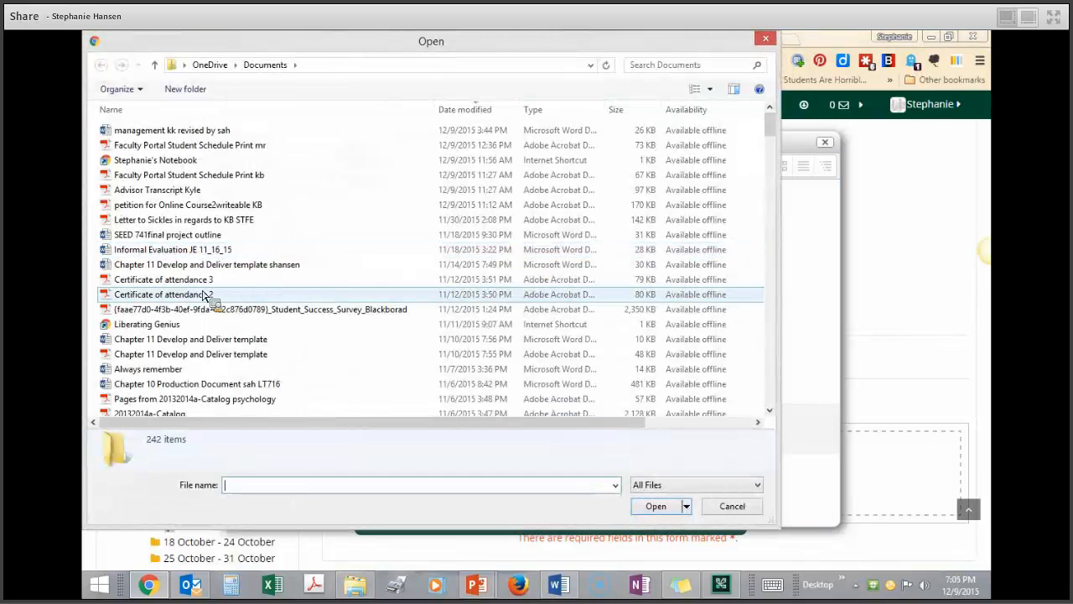
# - Look for a question file in the OneDrive Teaching folder, including EDPS212 Ed Psych and its EDPS212 Mid Term Review subfolder
pyautogui.click(213, 67)
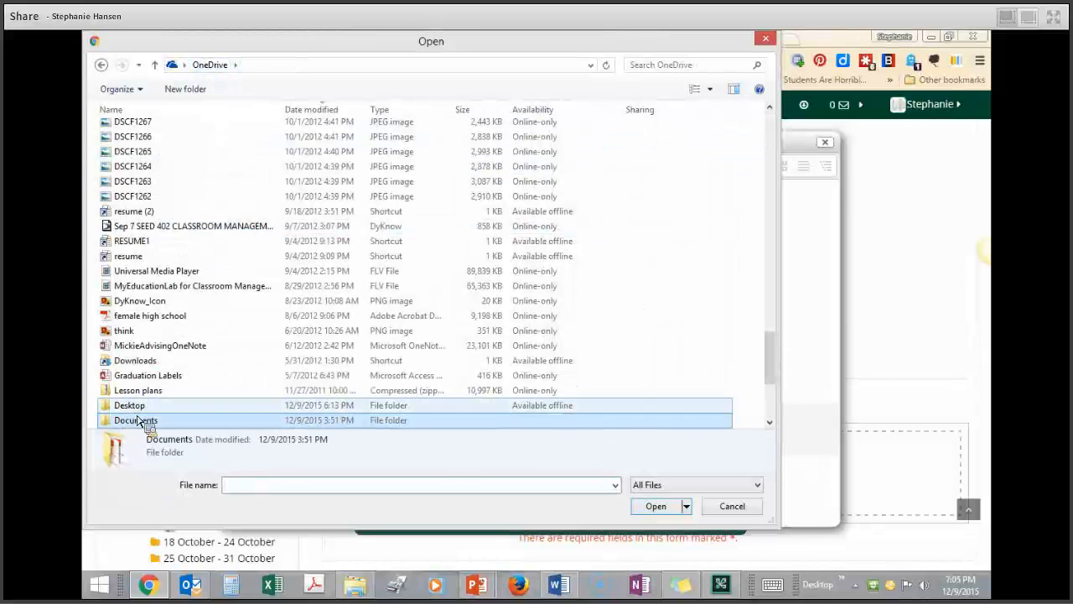
pyautogui.moveTo(771, 342); pyautogui.dragTo(738, 377)
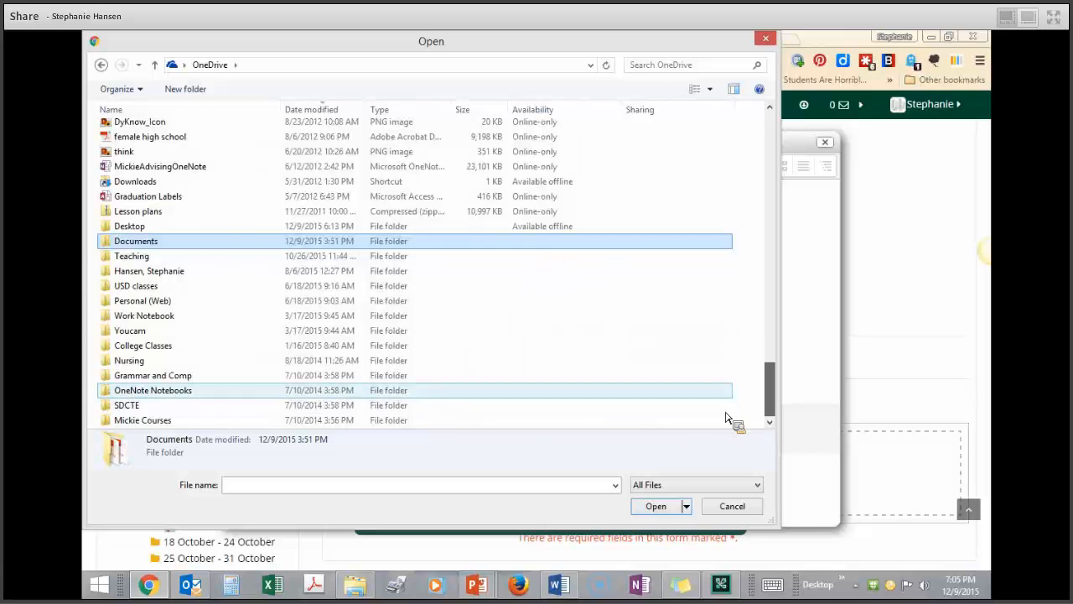
pyautogui.click(157, 259)
pyautogui.doubleClick(157, 258)
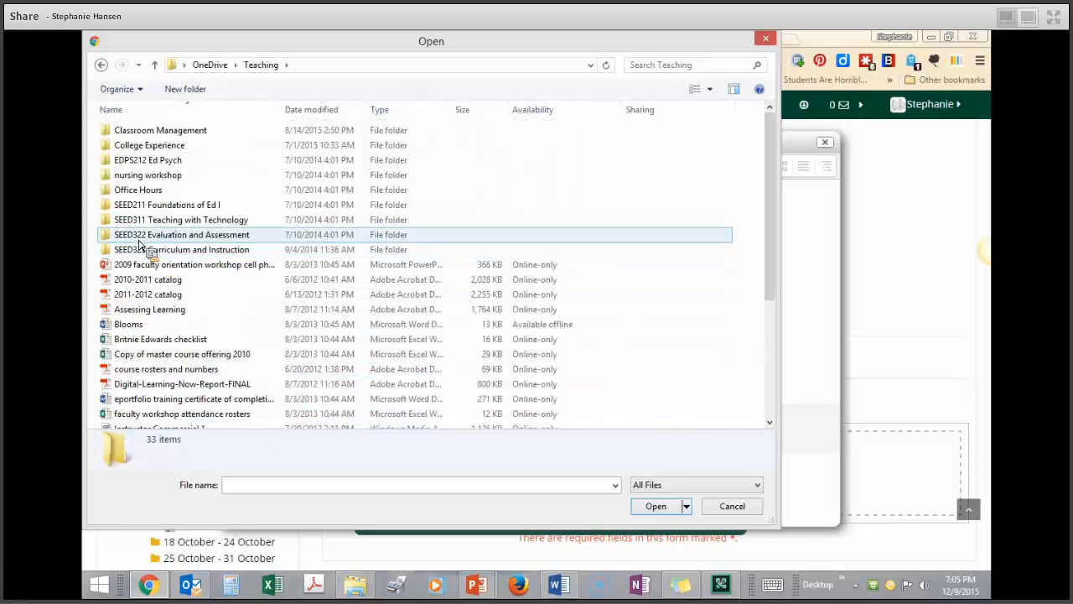
pyautogui.doubleClick(151, 161)
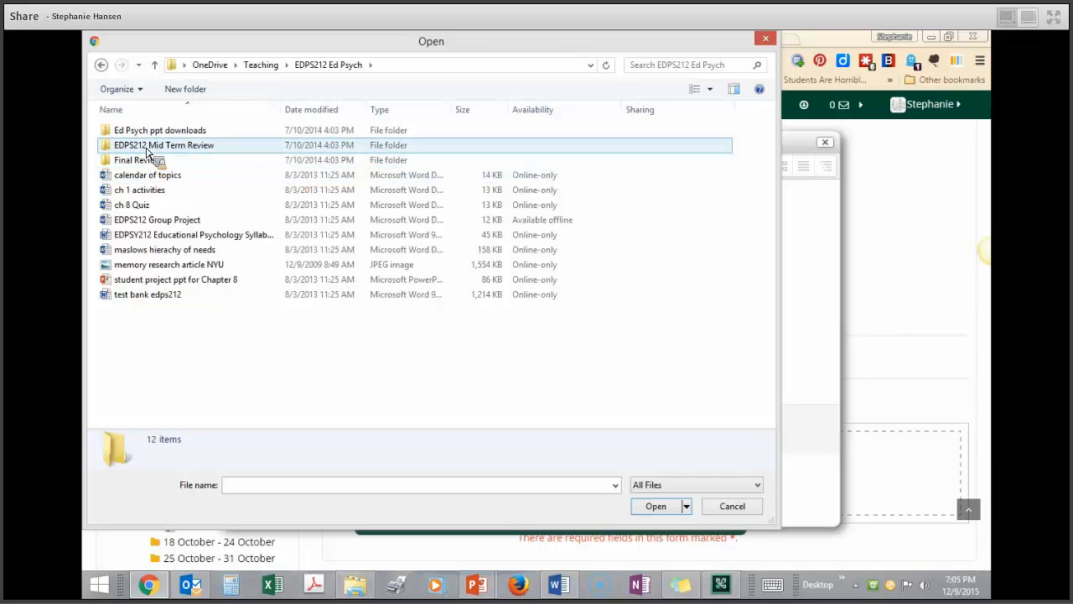
pyautogui.doubleClick(148, 146)
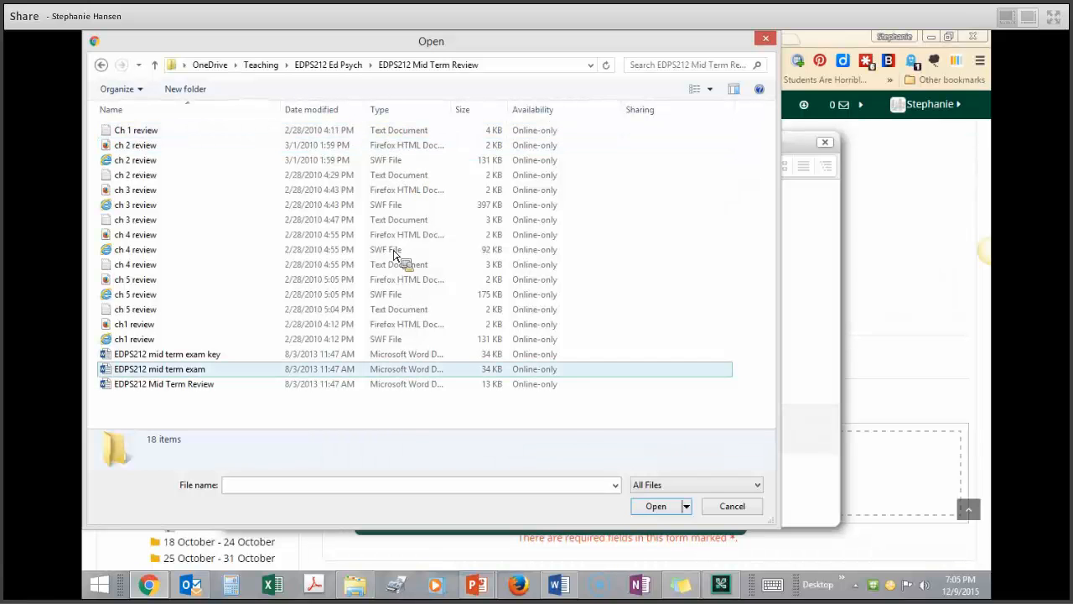
pyautogui.click(326, 66)
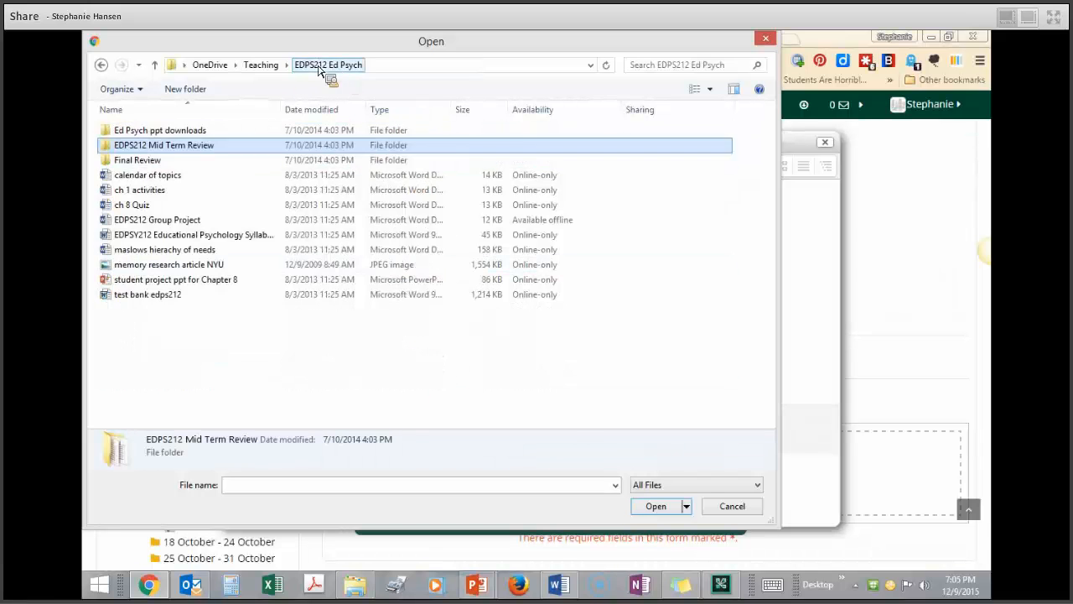
pyautogui.click(261, 65)
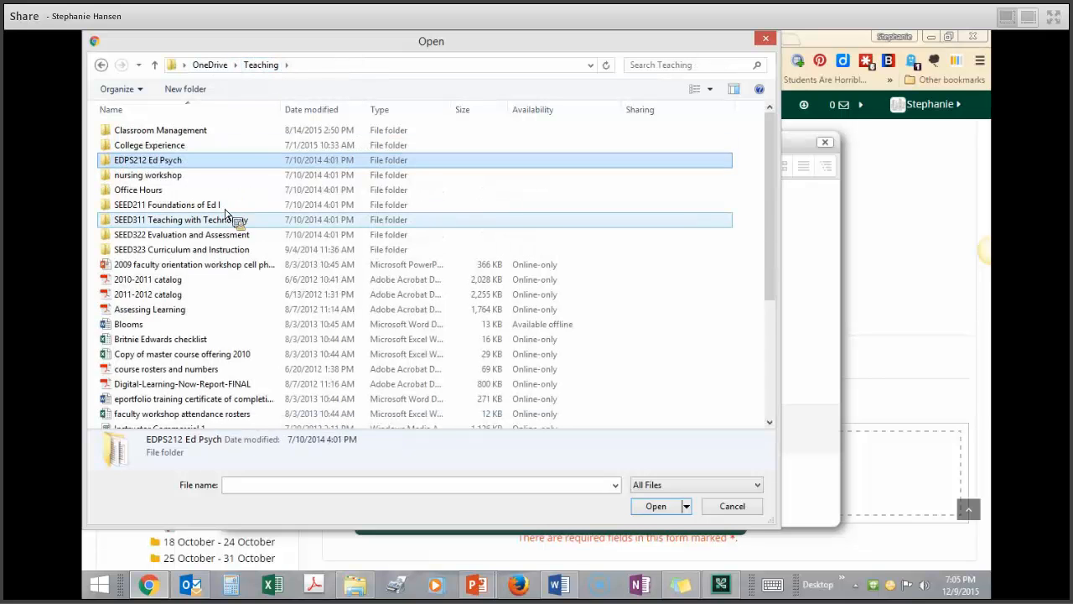
pyautogui.scroll(-5, 228, 218)
pyautogui.scroll(4, 514, 246)
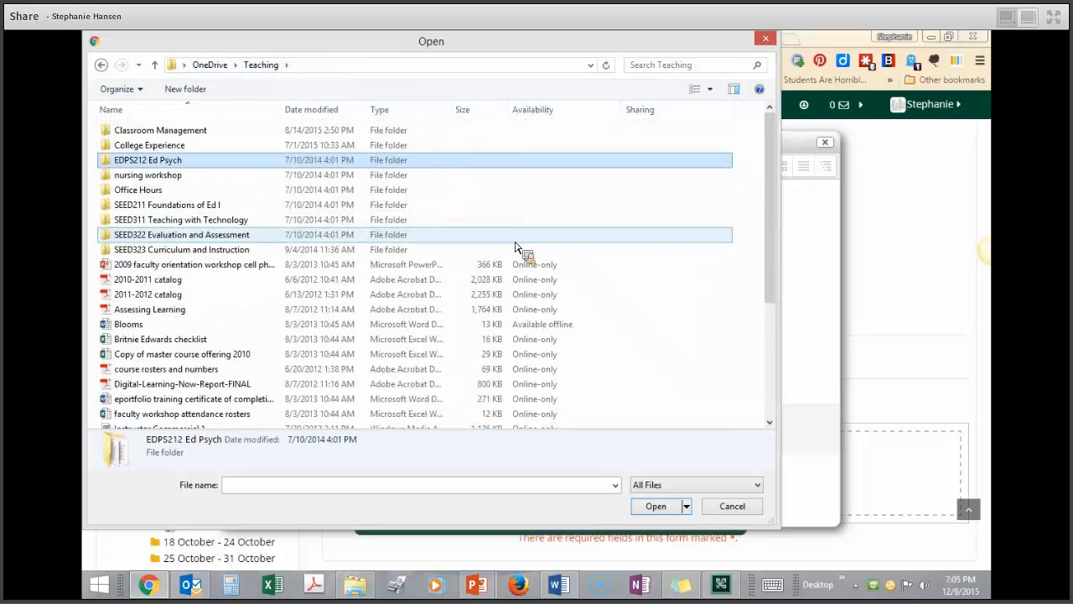
pyautogui.click(209, 64)
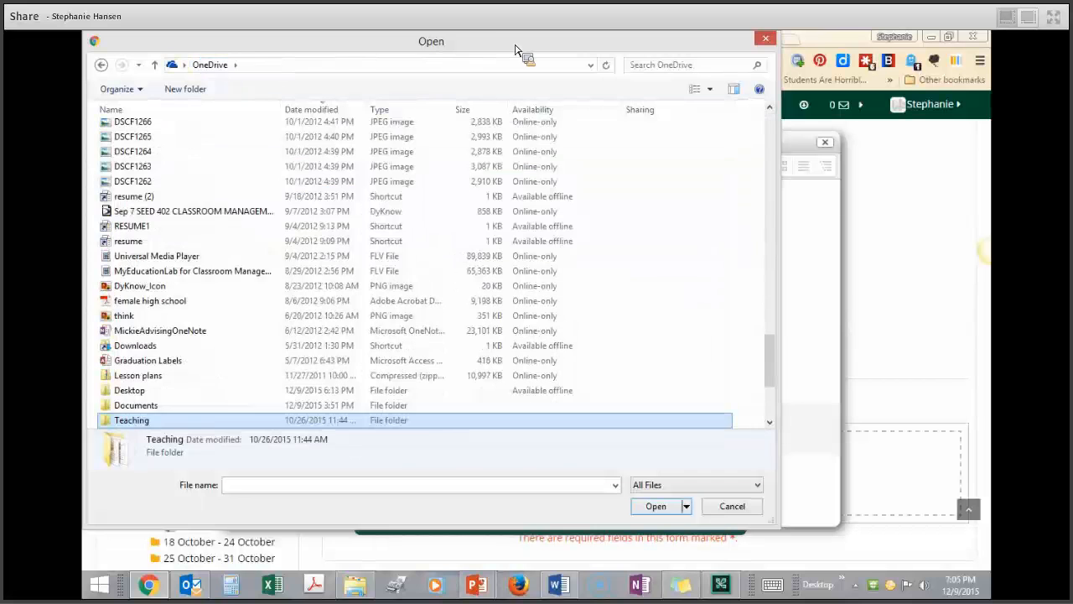
# - Try to open the personal folder on the Q: network drive from the recent locations
pyautogui.click(589, 66)
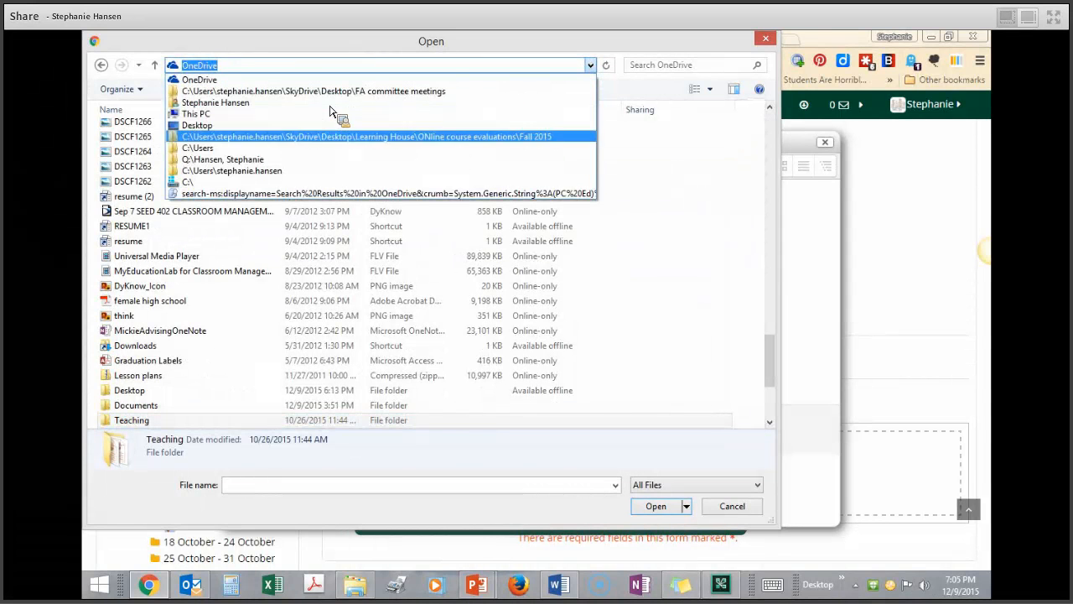
pyautogui.click(208, 161)
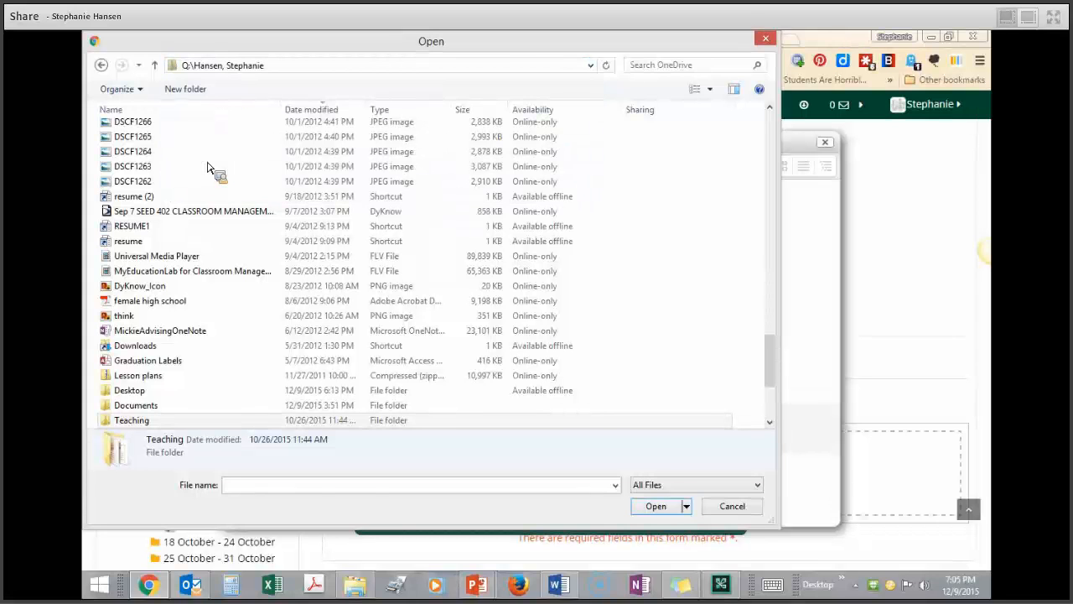
pyautogui.click(487, 75)
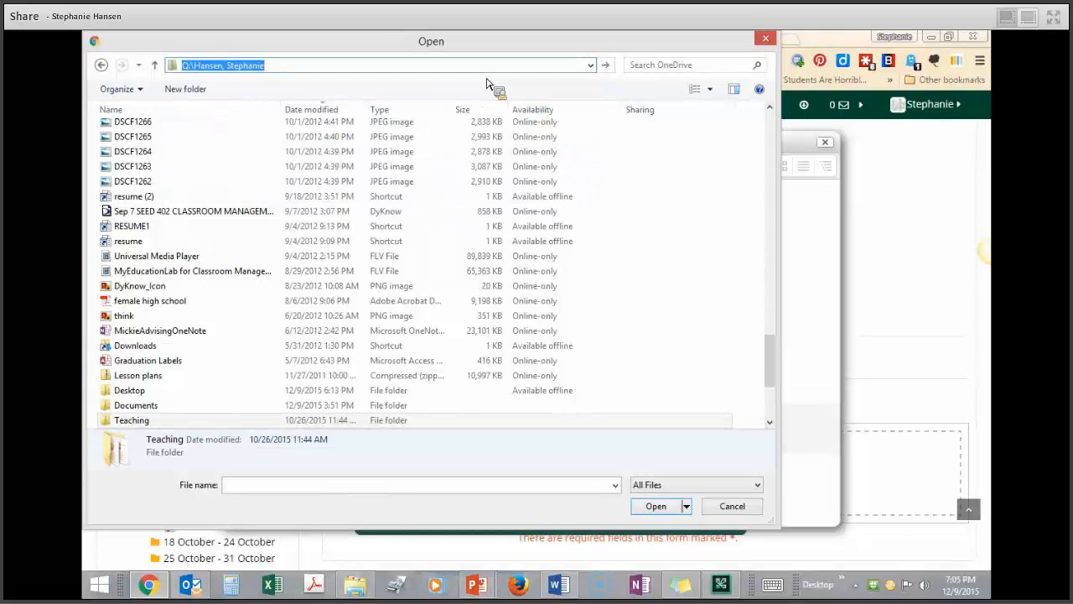
pyautogui.click(591, 66)
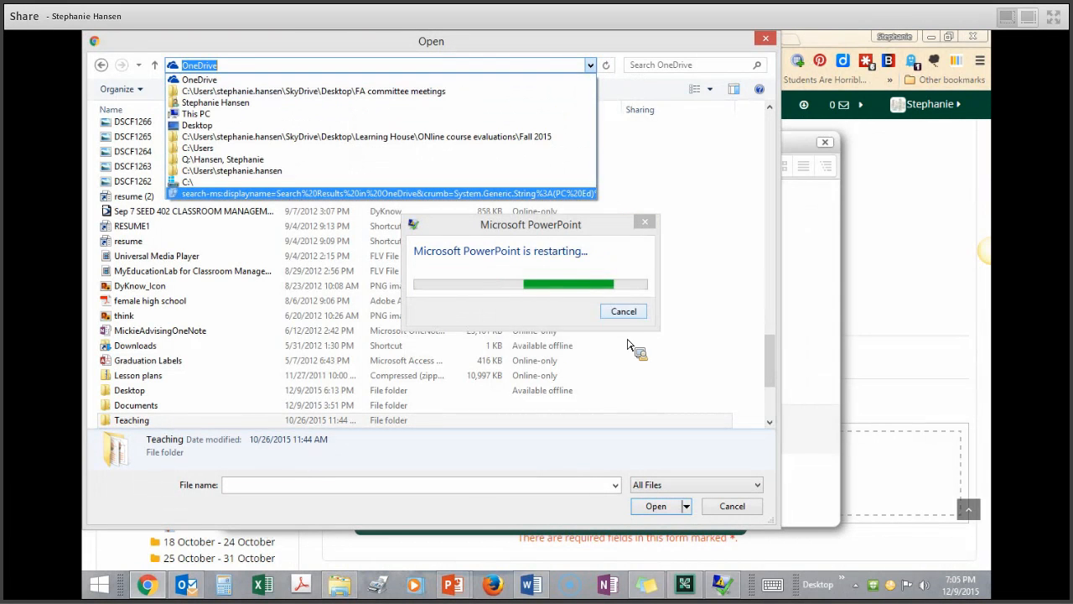
# - Open the Documents folder inside the instructor's user profile on Local Disk (C:)
pyautogui.click(195, 117)
pyautogui.click(188, 254)
pyautogui.doubleClick(189, 253)
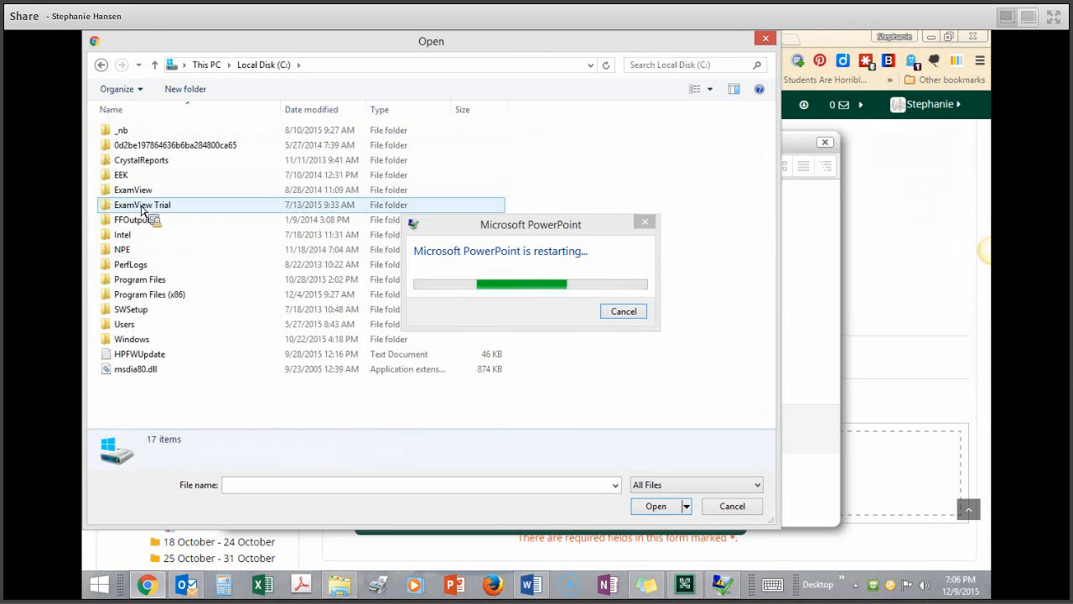
pyautogui.doubleClick(124, 324)
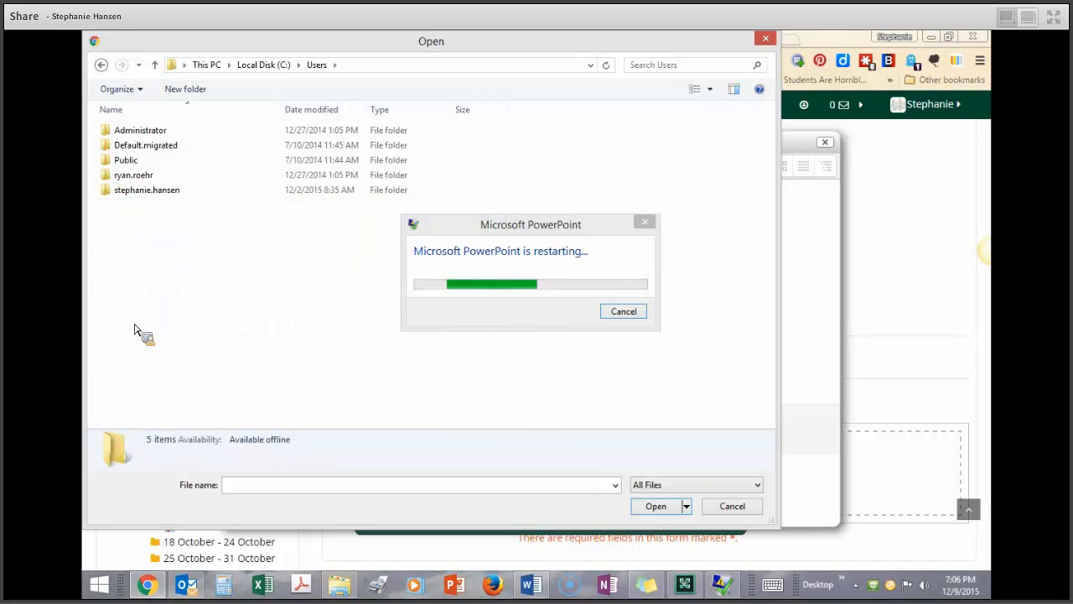
pyautogui.doubleClick(145, 192)
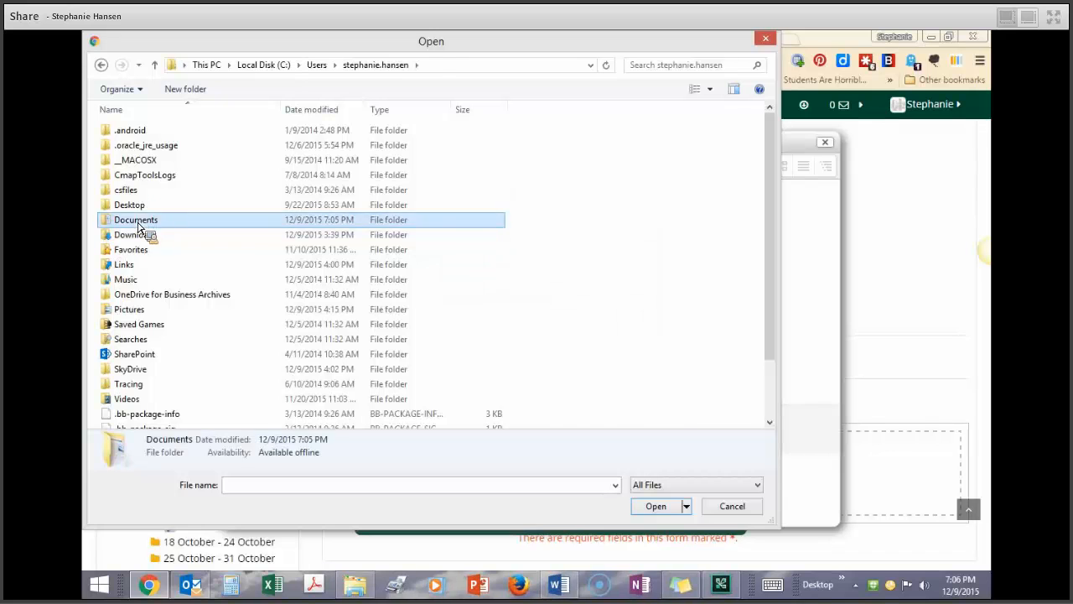
pyautogui.doubleClick(136, 219)
# - Upload genpsyquiz_1_fa2015.zip from Documents, try to import its questions, and return to the import form
pyautogui.scroll(-5, 178, 233)
pyautogui.scroll(-10, 177, 231)
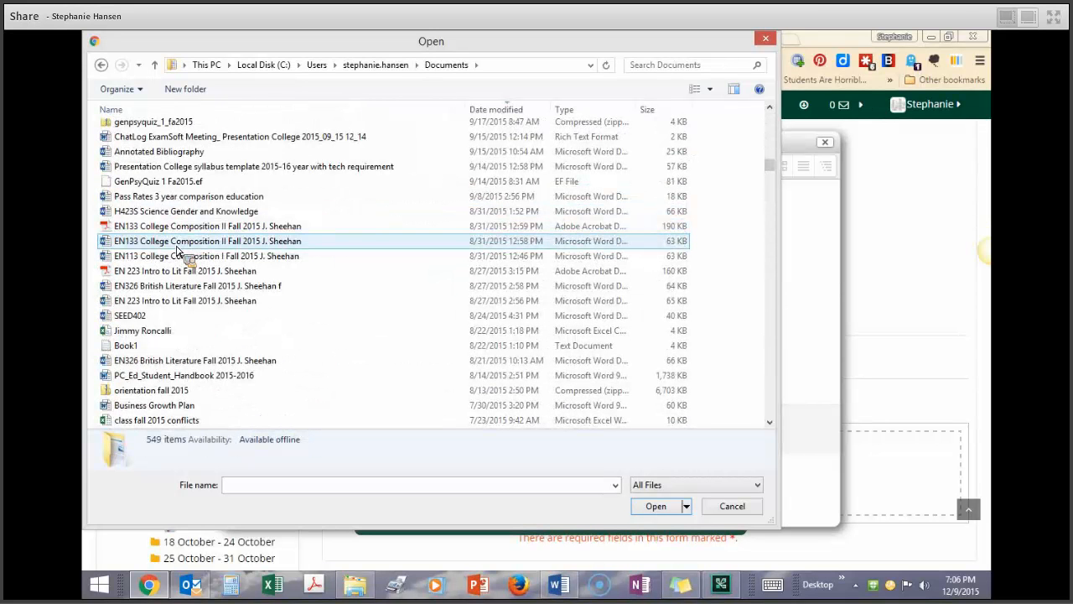
pyautogui.scroll(1, 177, 252)
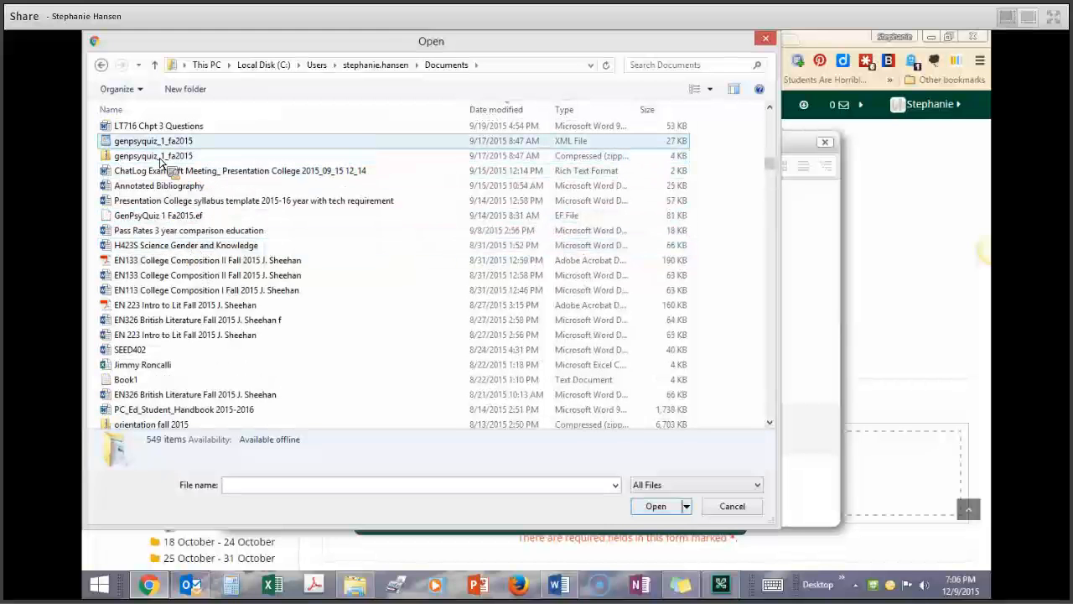
pyautogui.moveTo(126, 165); pyautogui.dragTo(487, 163)
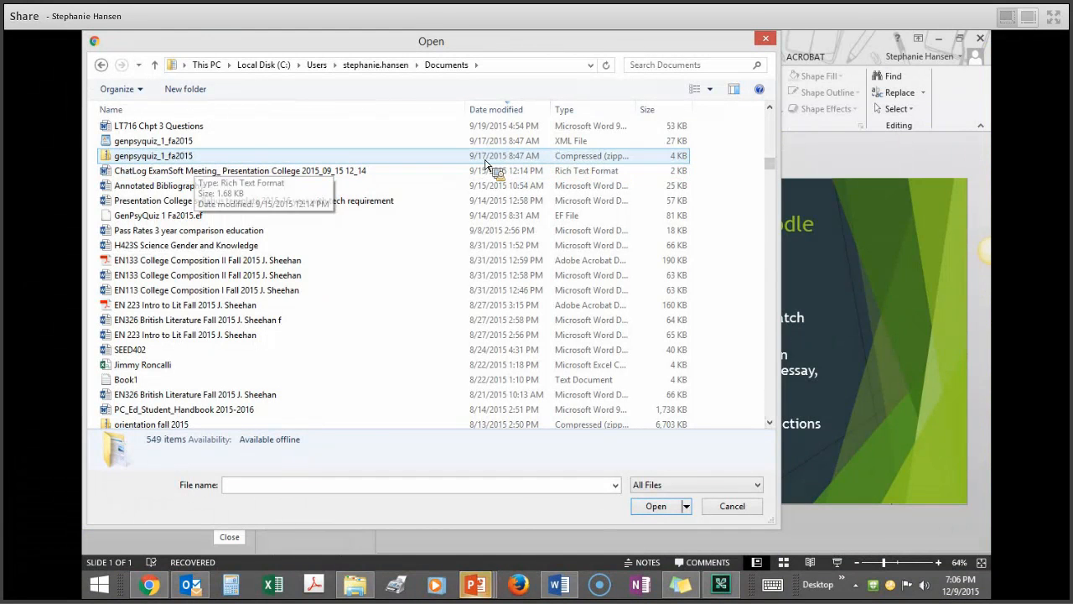
pyautogui.doubleClick(183, 156)
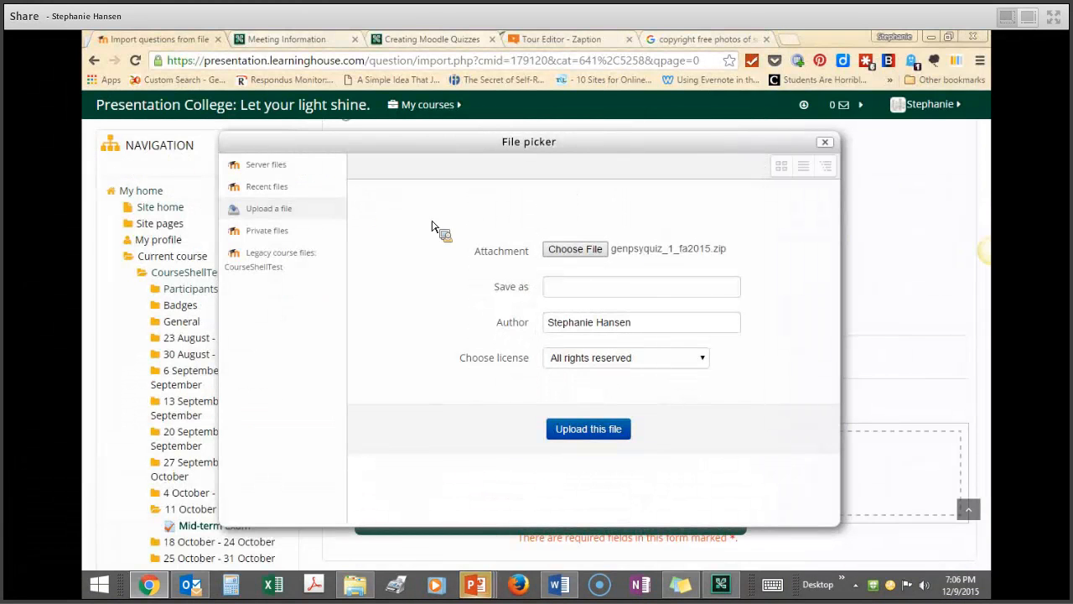
pyautogui.click(590, 435)
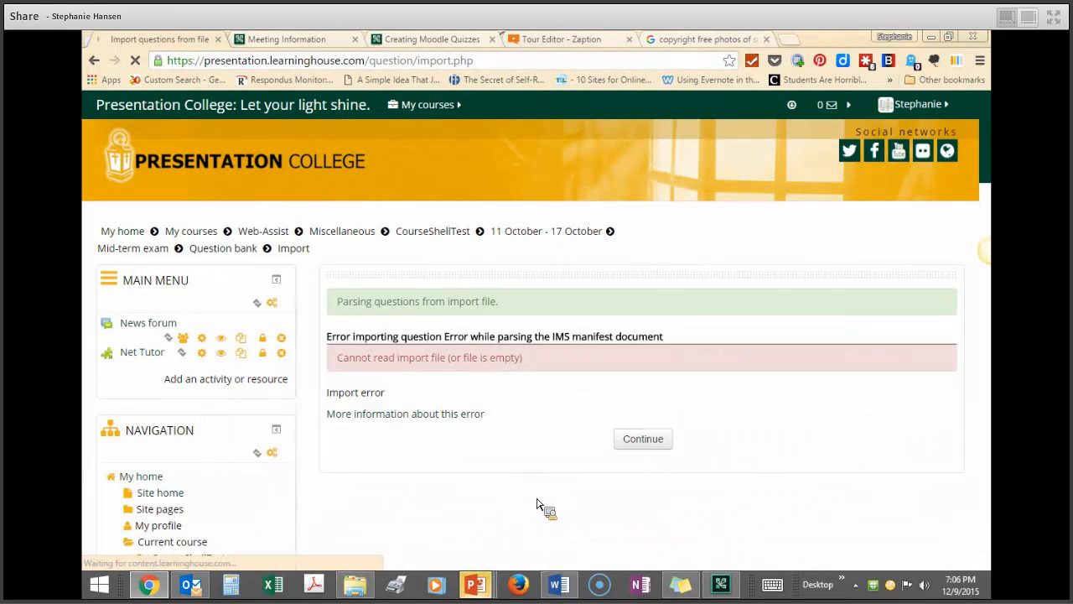
pyautogui.click(641, 447)
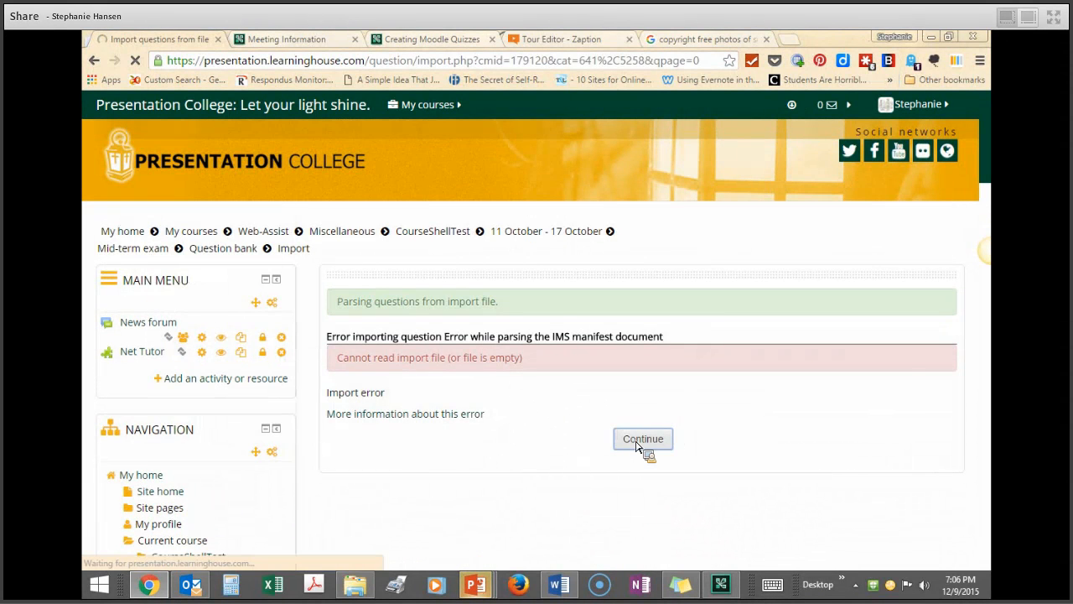
# - Select Moodle XML format as the file format and open the file chooser for the upload
pyautogui.click(506, 425)
pyautogui.scroll(-3, 508, 419)
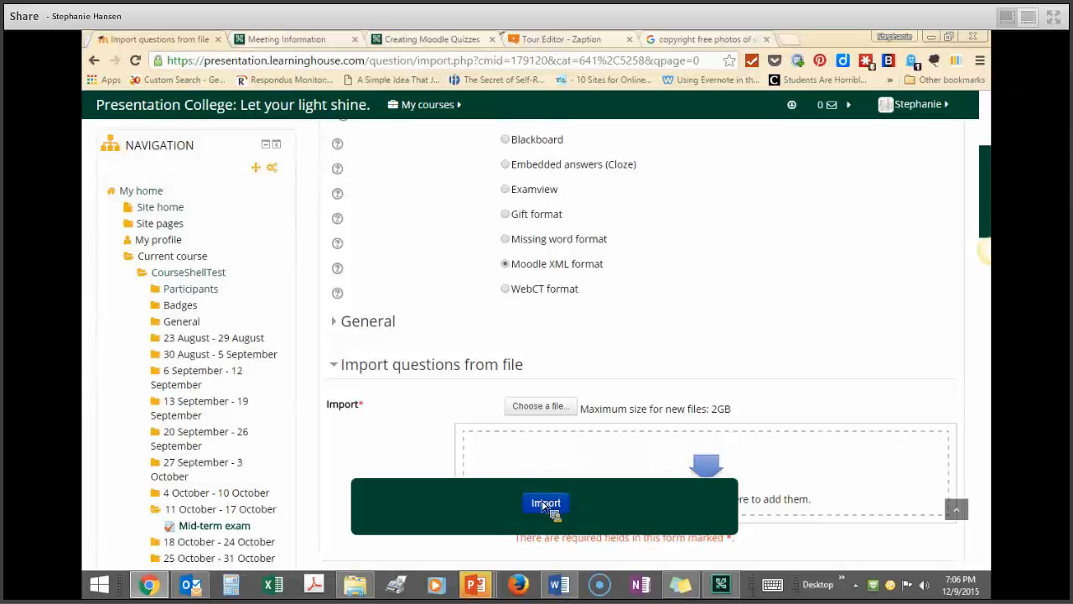
pyautogui.click(541, 406)
pyautogui.click(561, 250)
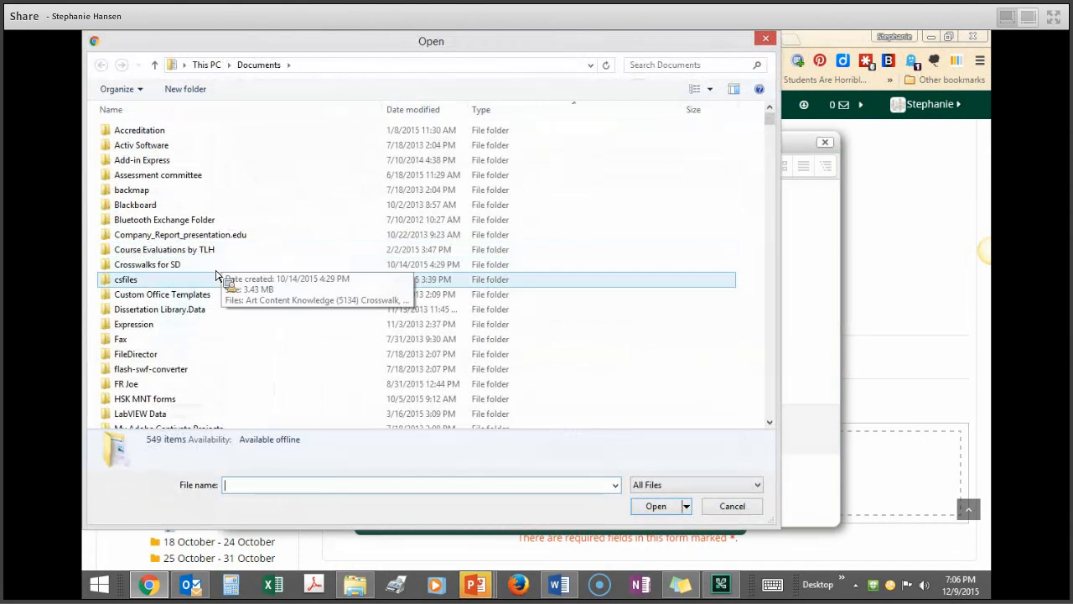
# - Look through the Documents list and open the Documents folder inside the instructor's user profile on Local Disk (C:)
pyautogui.moveTo(770, 122); pyautogui.dragTo(839, 401)
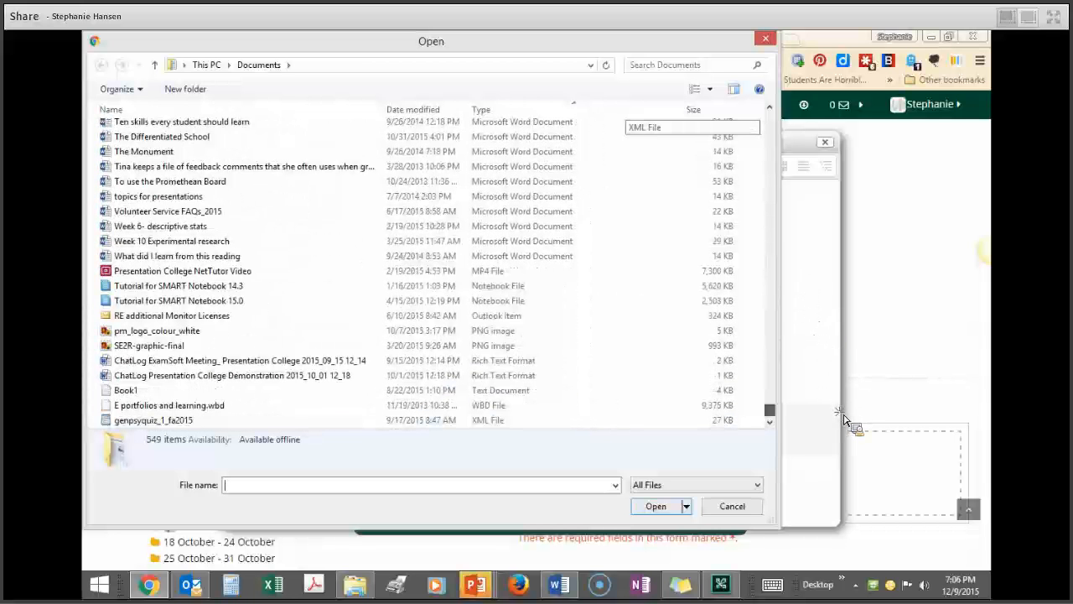
pyautogui.moveTo(844, 414); pyautogui.dragTo(844, 413)
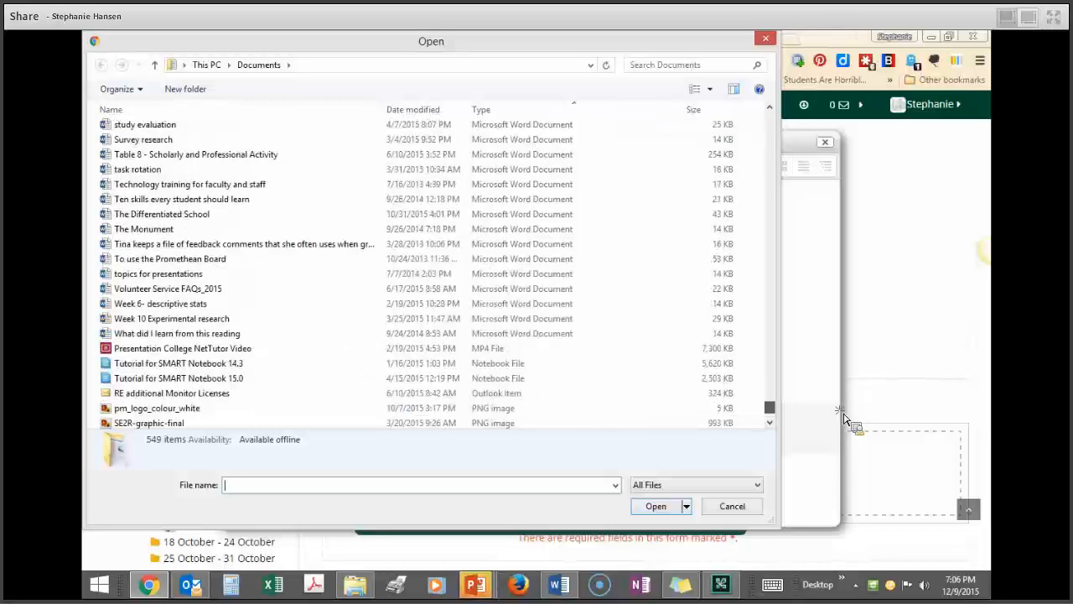
pyautogui.click(207, 66)
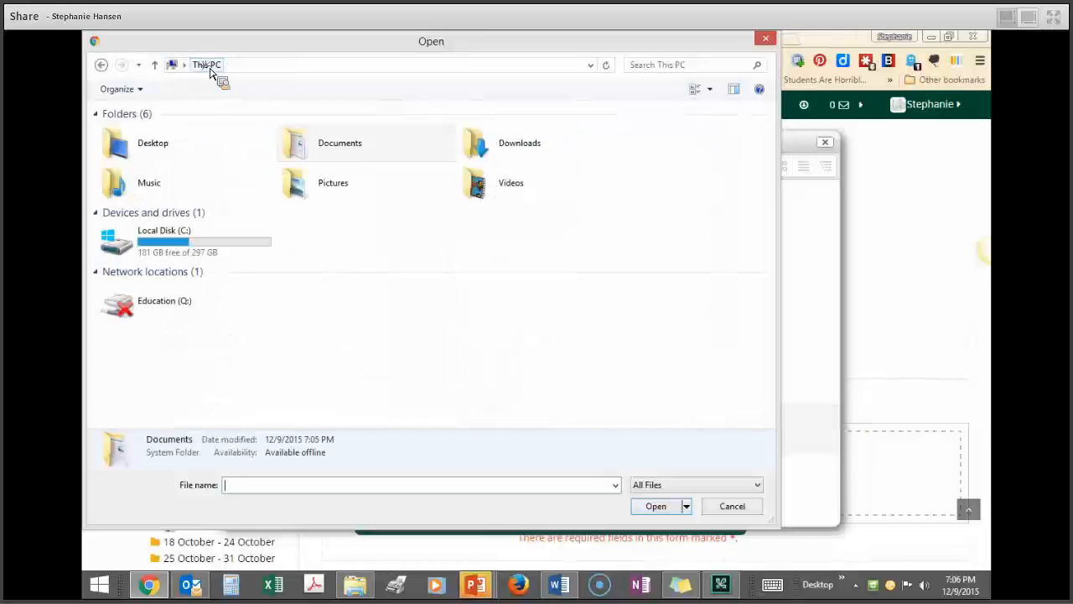
pyautogui.doubleClick(189, 239)
pyautogui.doubleClick(129, 326)
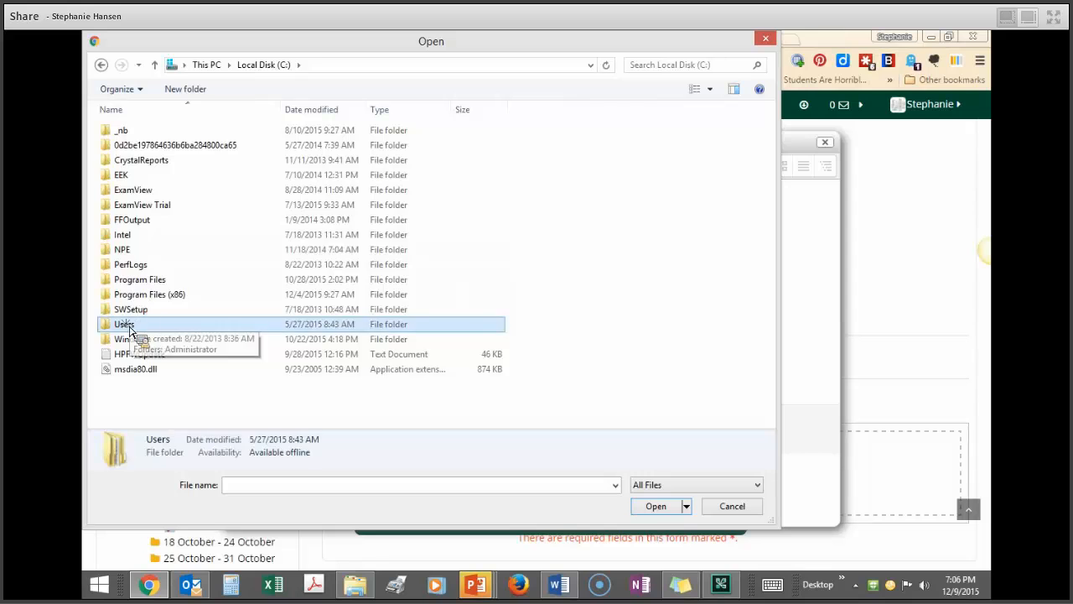
pyautogui.click(135, 192)
pyautogui.doubleClick(134, 192)
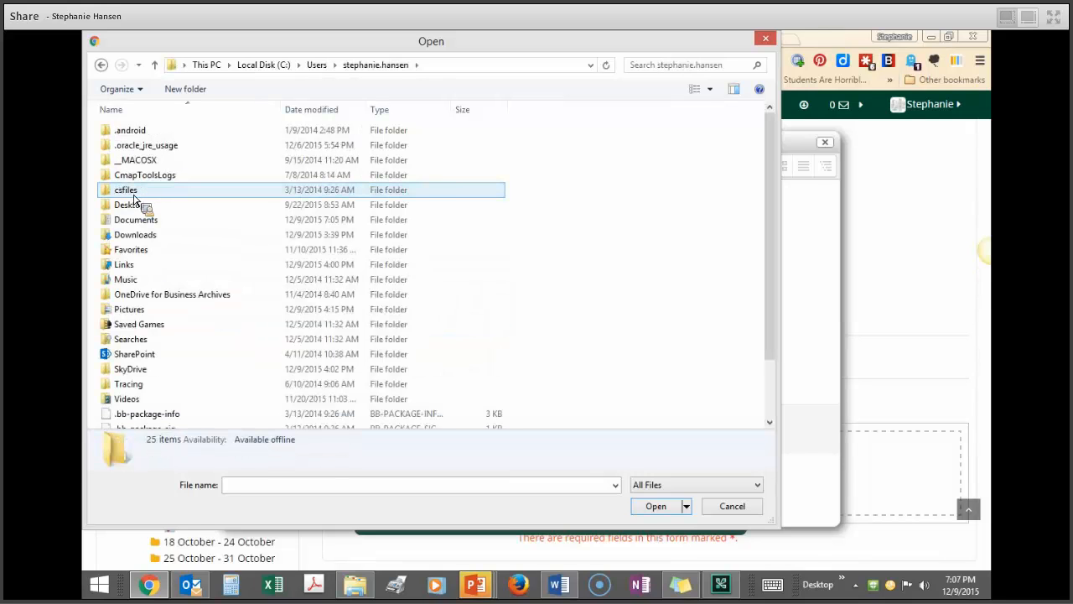
pyautogui.scroll(-2, 159, 231)
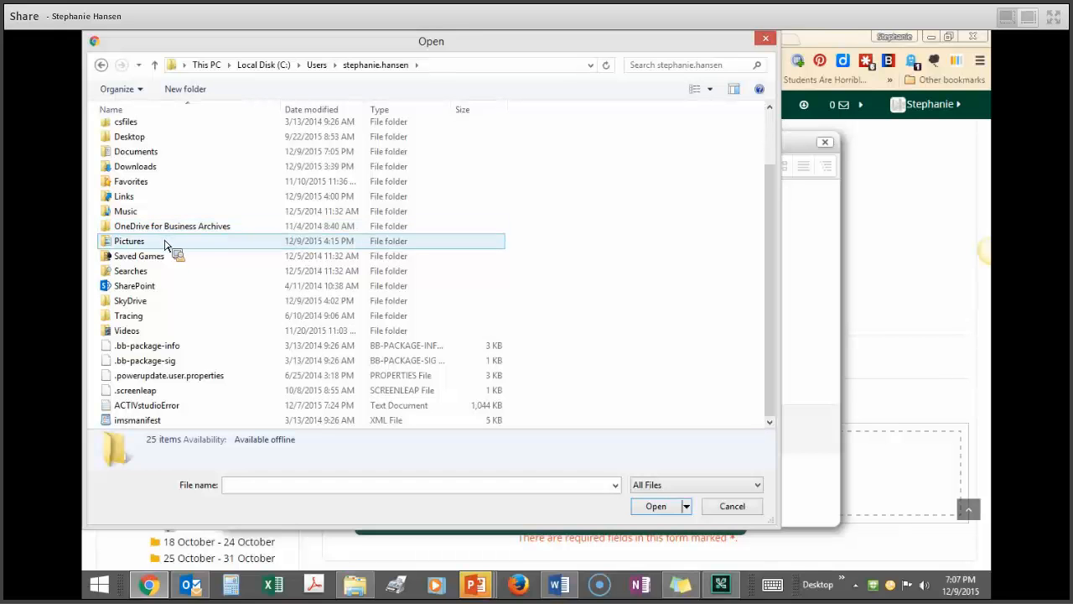
pyautogui.scroll(2, 126, 298)
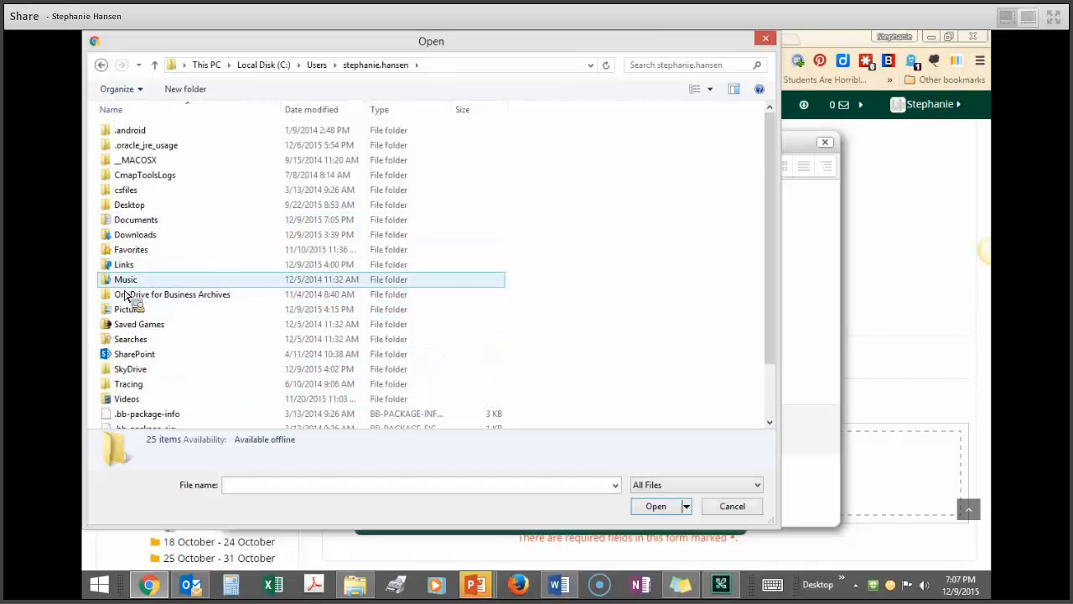
pyautogui.doubleClick(132, 223)
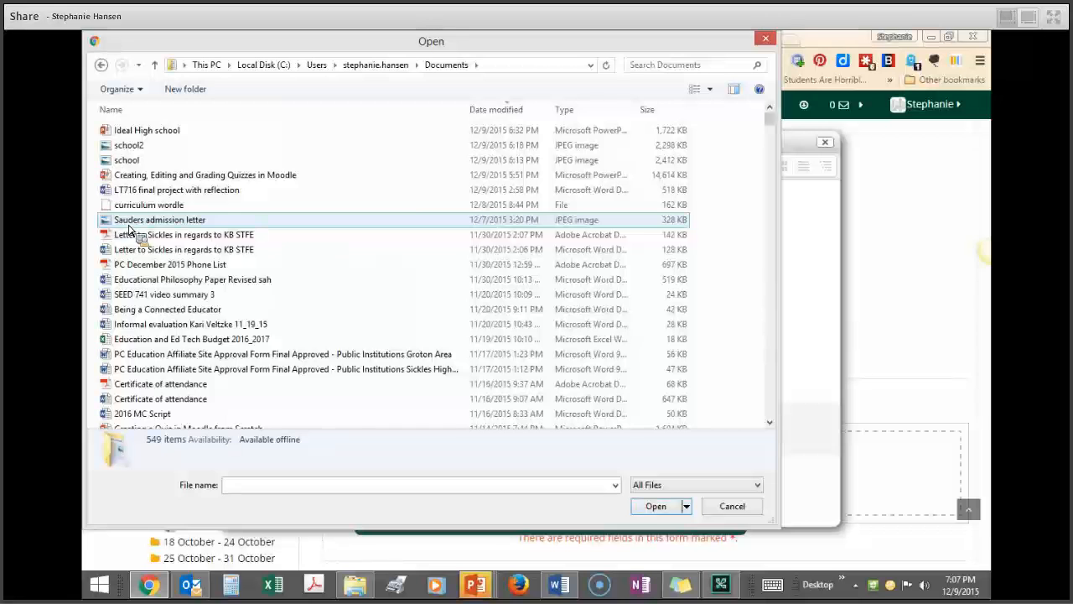
# - Choose the XML file genpsyquiz_1_fa2015 from Documents and upload it to the question import form
pyautogui.scroll(-4, 132, 231)
pyautogui.scroll(-20, 196, 237)
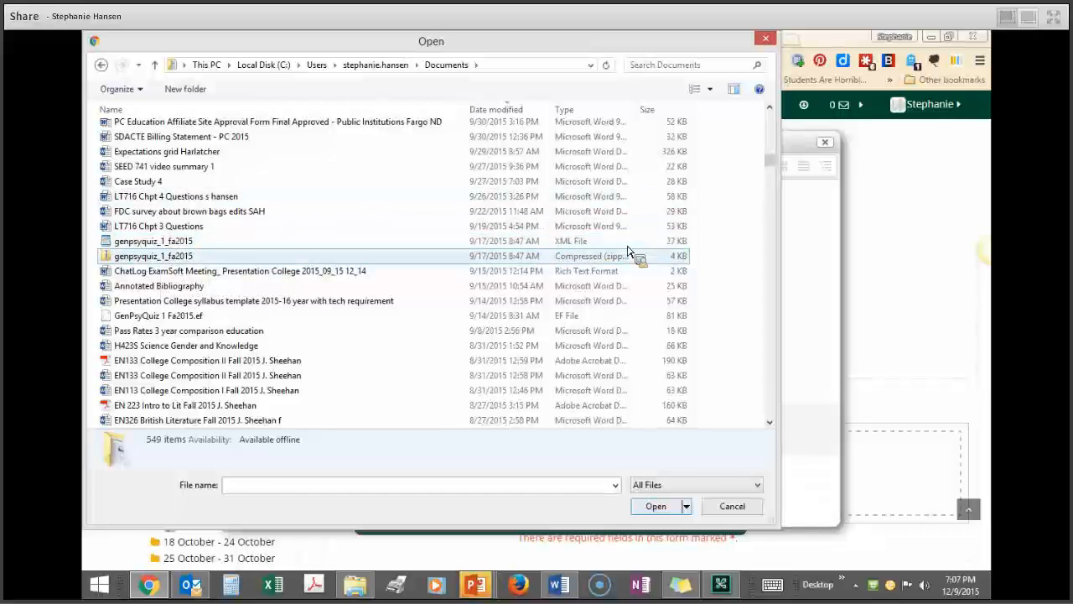
pyautogui.doubleClick(145, 241)
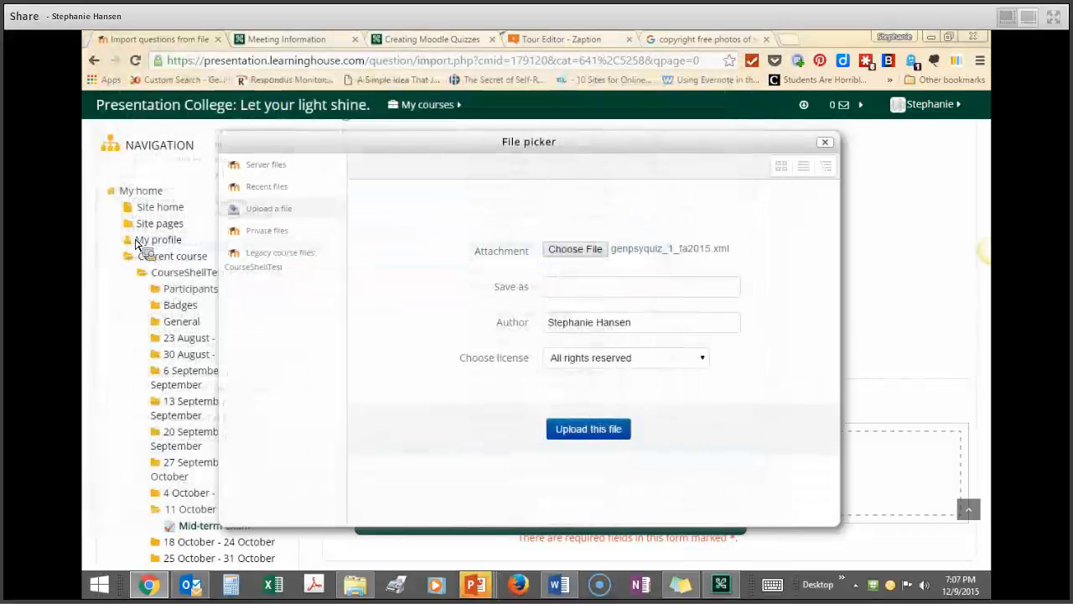
pyautogui.click(591, 428)
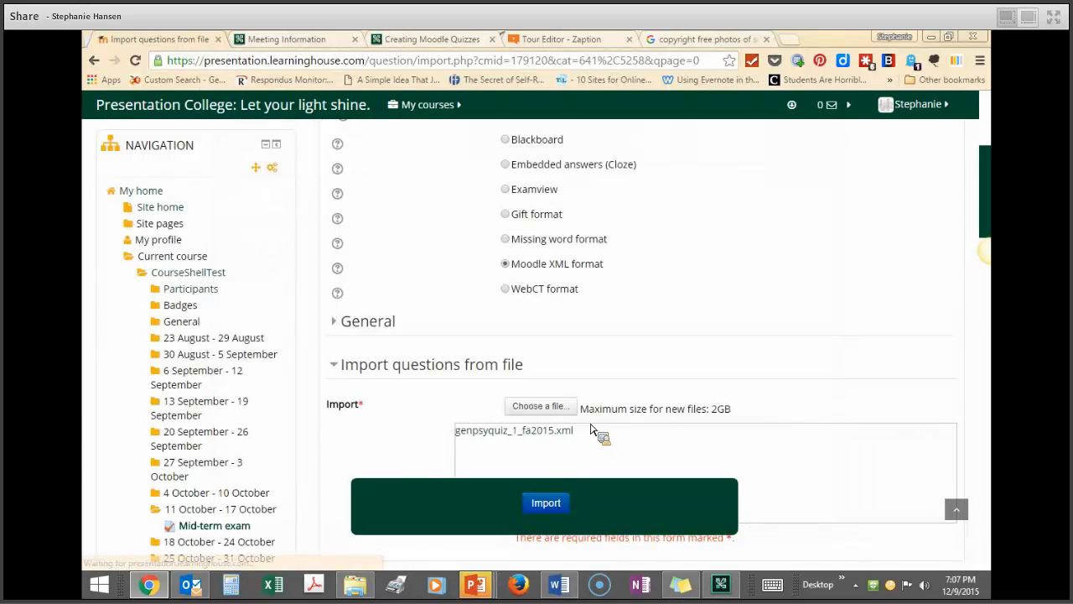
# - Import the questions from the uploaded XML file and continue to the question bank
pyautogui.click(556, 504)
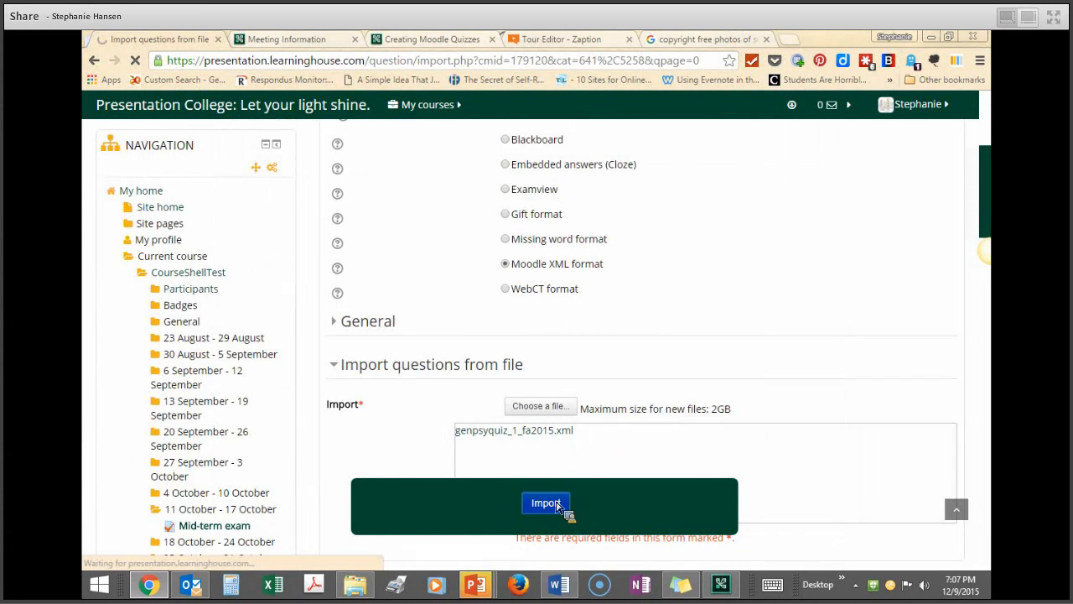
pyautogui.scroll(-15, 460, 384)
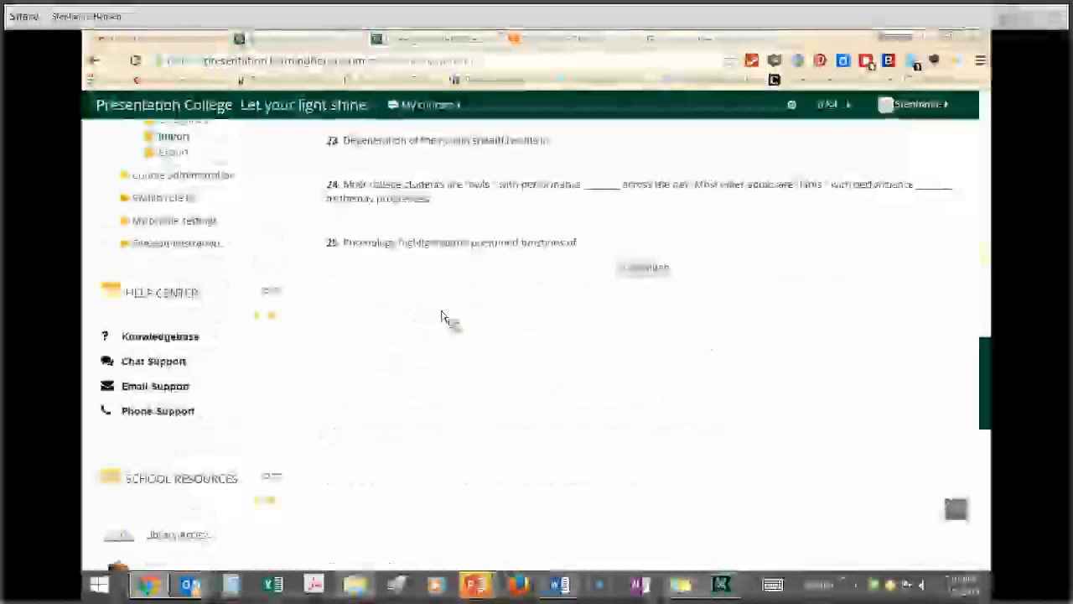
pyautogui.click(644, 270)
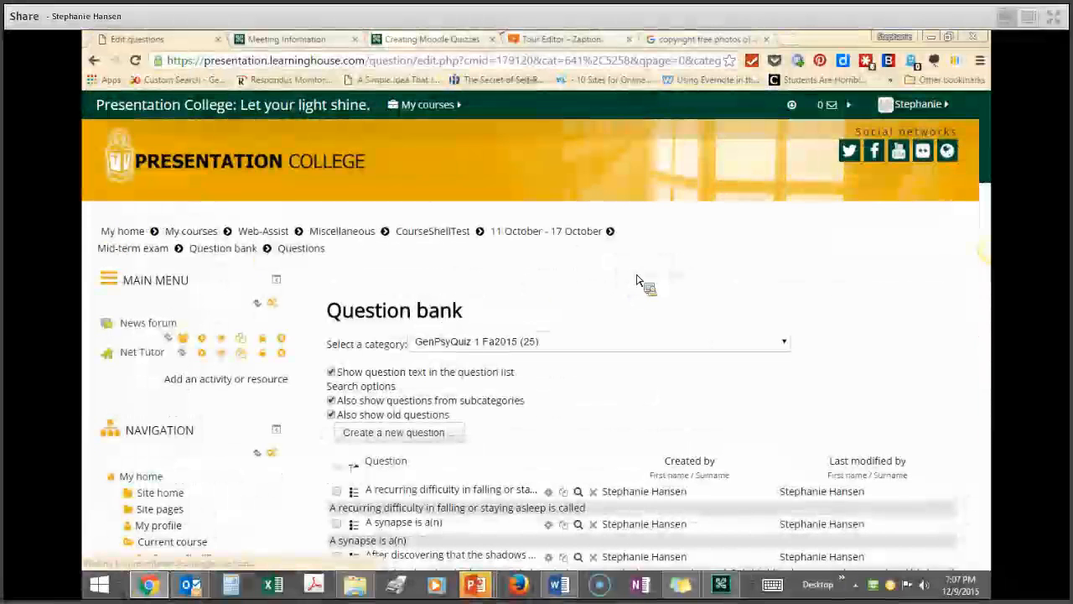
# - Show the Default for Mid-term exam category in the question bank and look through the available categories and its questions
pyautogui.click(523, 342)
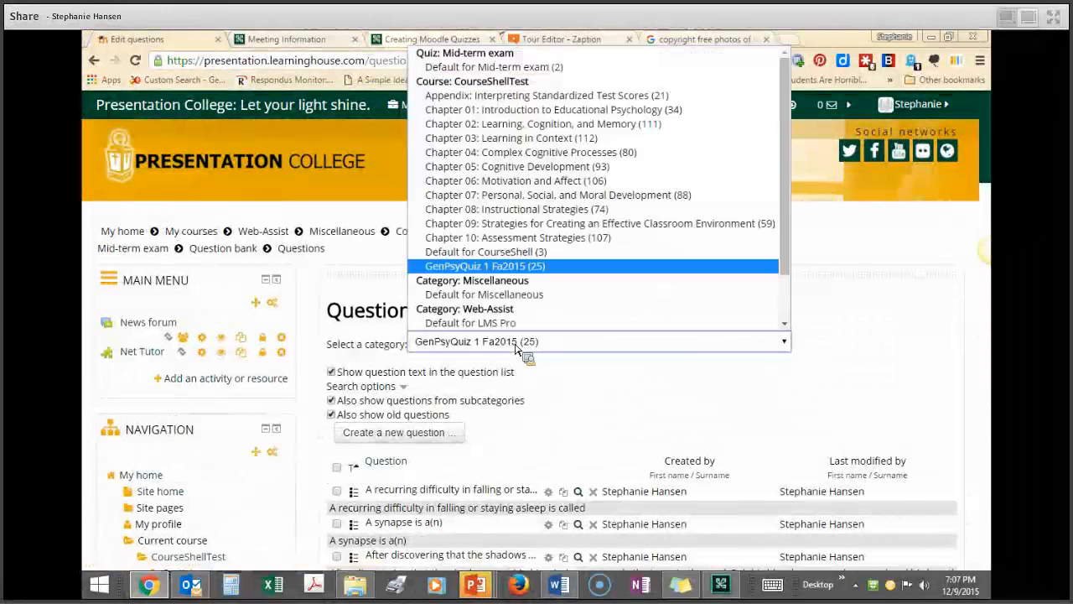
pyautogui.click(494, 67)
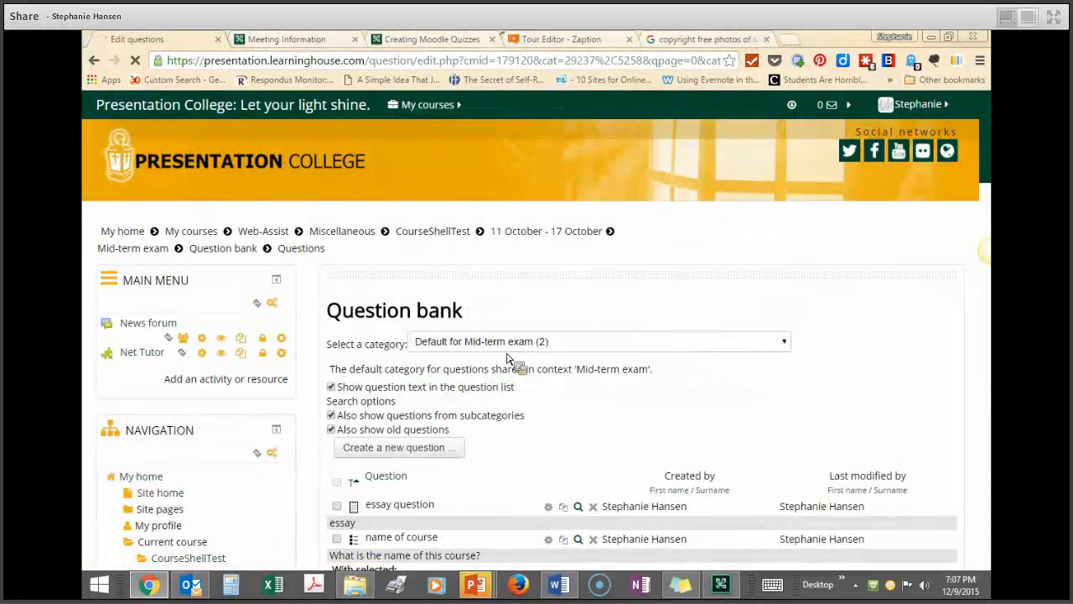
pyautogui.click(508, 343)
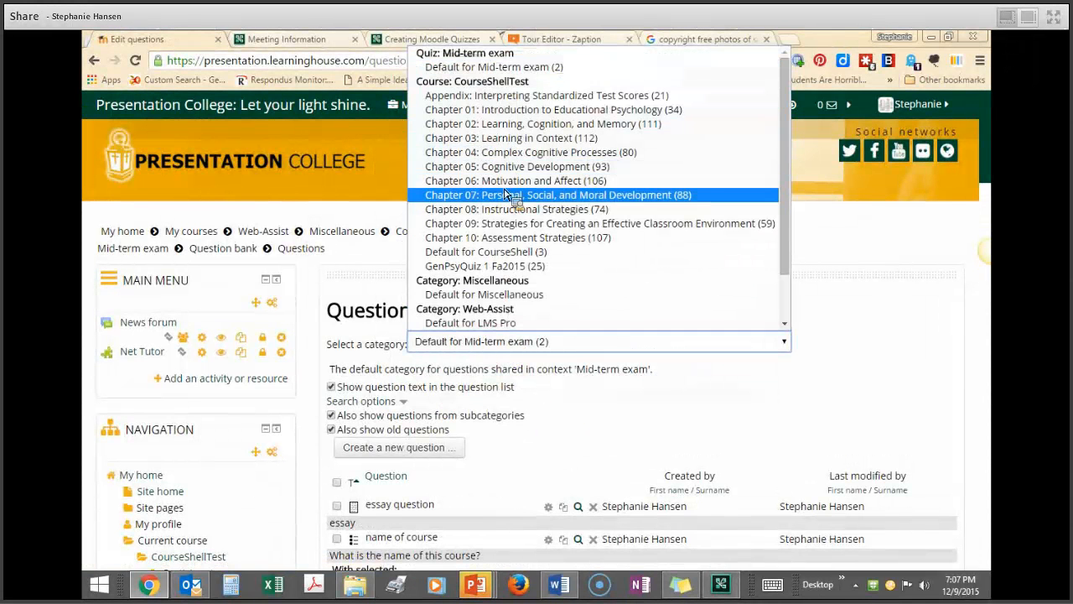
pyautogui.scroll(-3, 503, 293)
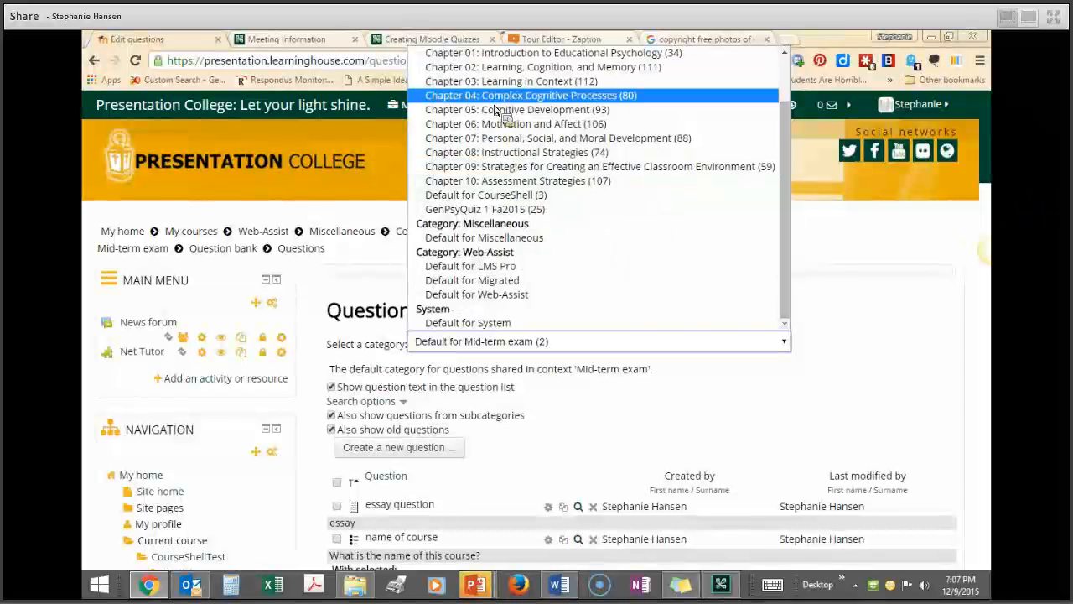
pyautogui.scroll(2, 486, 297)
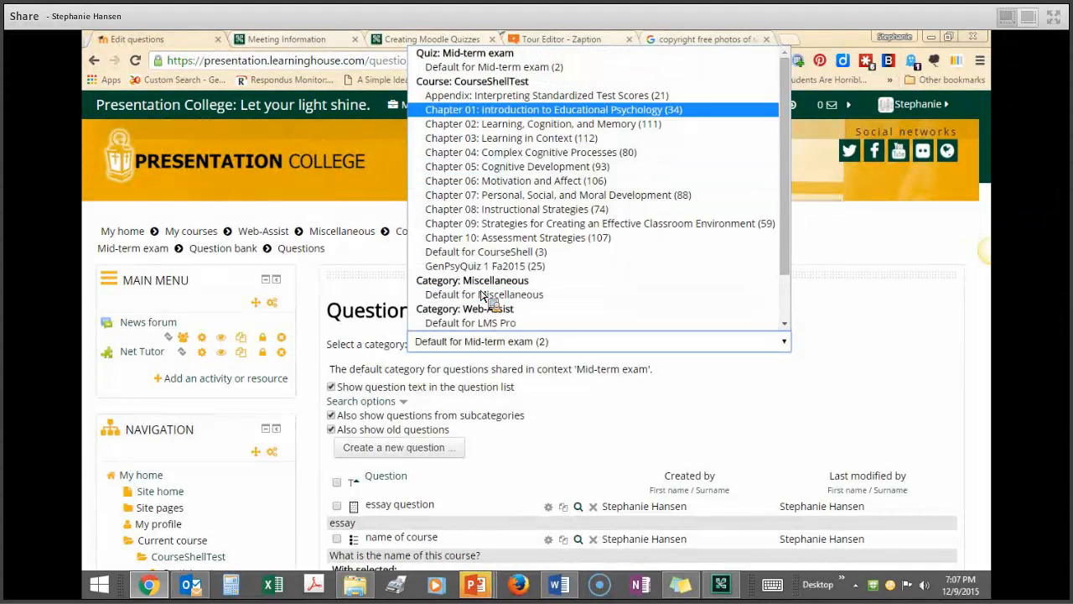
pyautogui.click(494, 67)
pyautogui.scroll(-2, 510, 369)
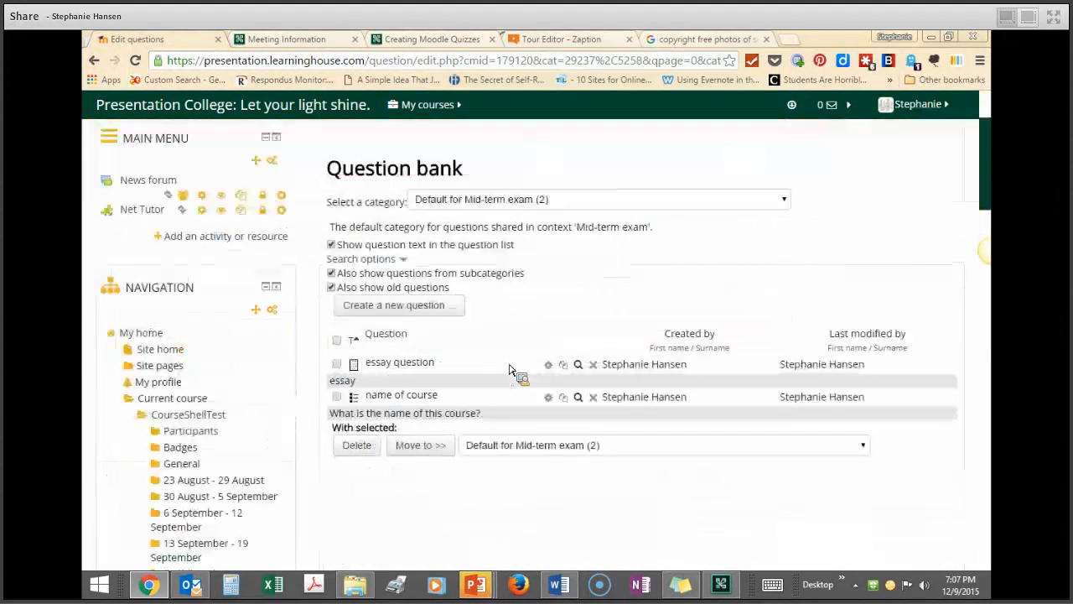
pyautogui.scroll(2, 509, 369)
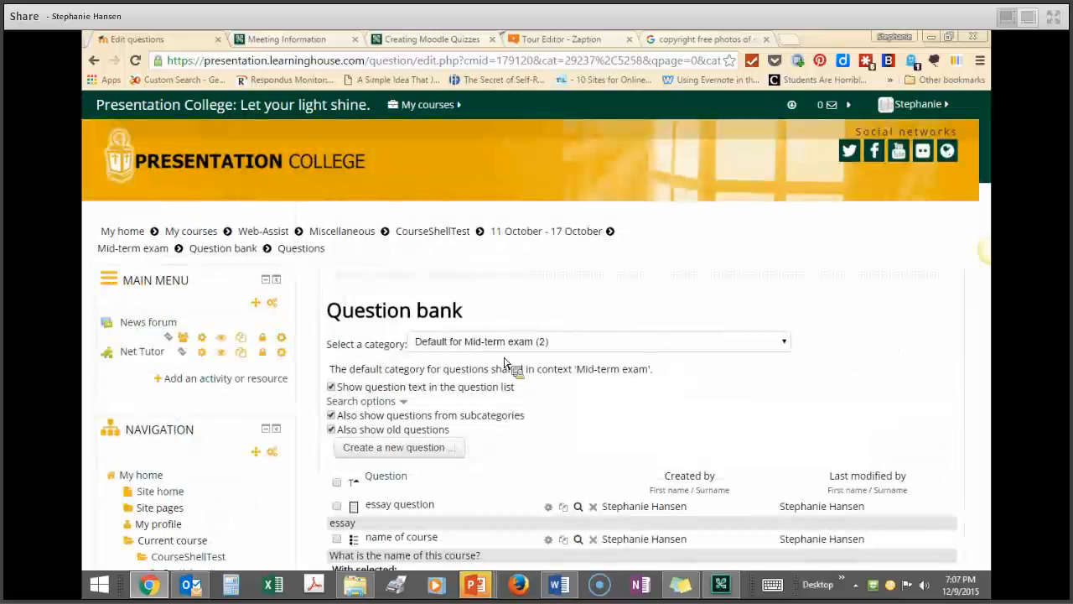
# - Show the GenPsyQuiz 1 Fa2015 category in the question bank and look through its questions
pyautogui.click(499, 341)
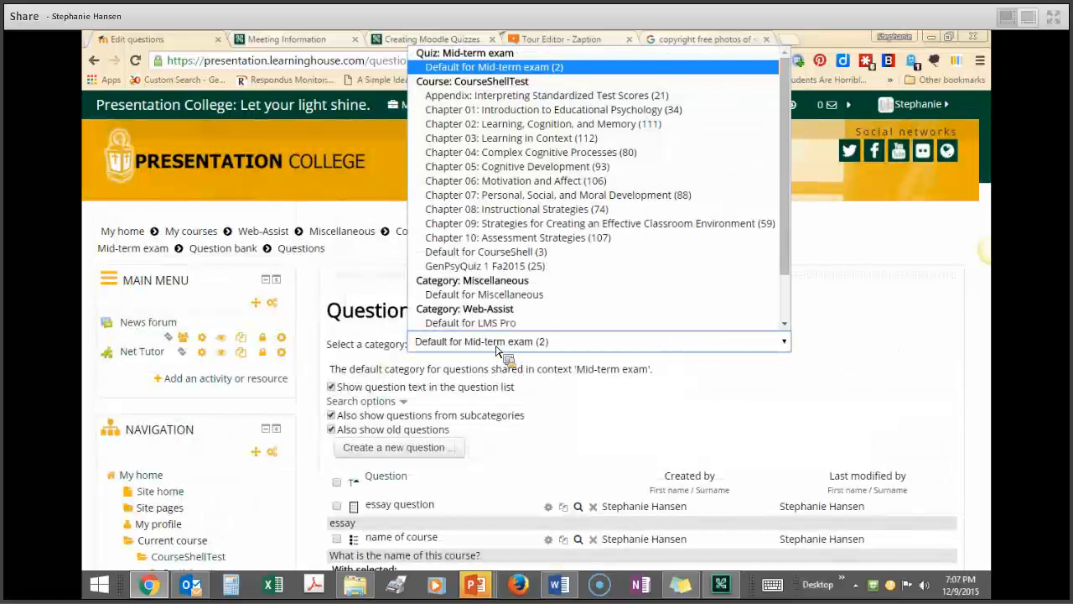
pyautogui.click(481, 267)
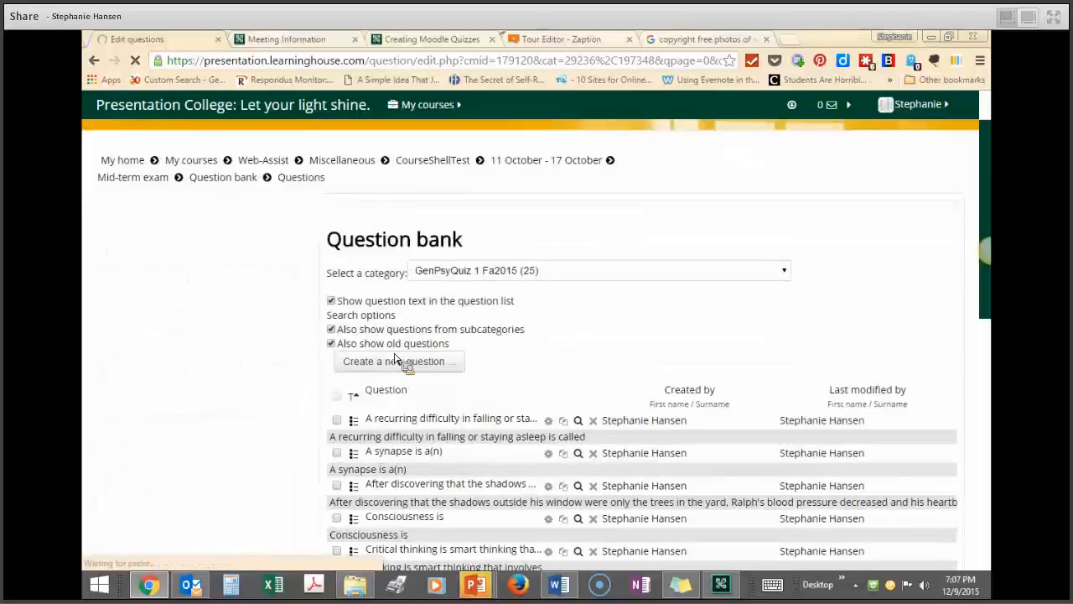
pyautogui.scroll(-10, 390, 360)
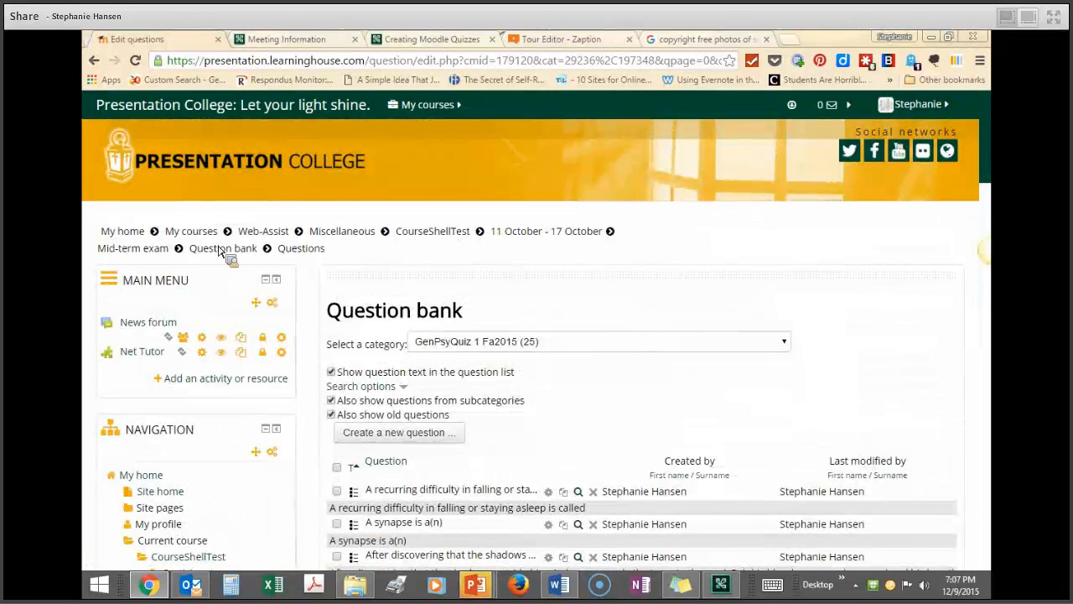
# - Return to the Mid-term exam and open its quiz editing page
pyautogui.click(122, 250)
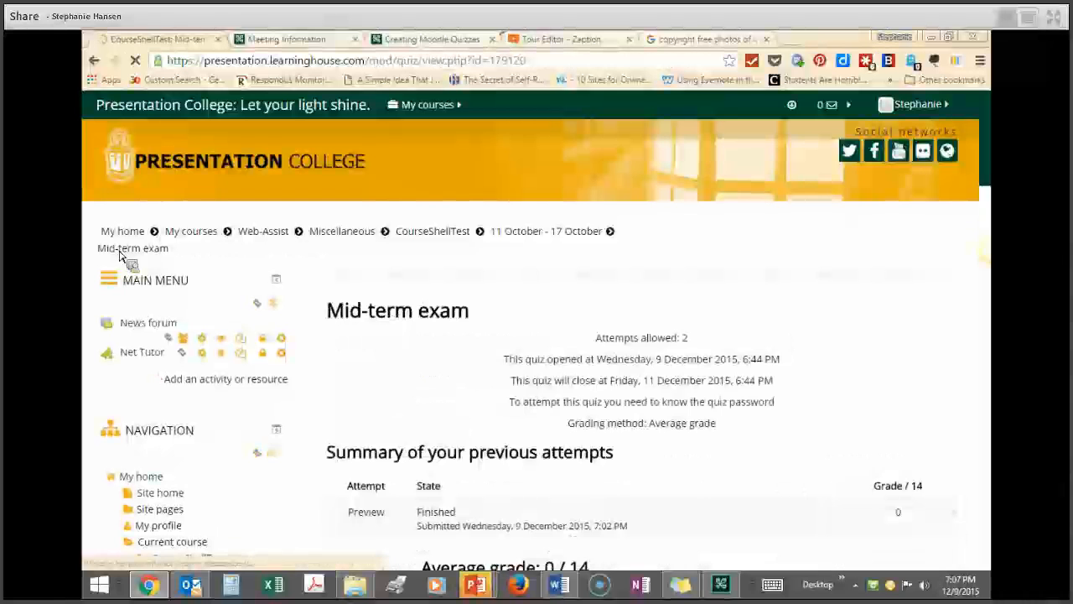
pyautogui.scroll(-10, 608, 336)
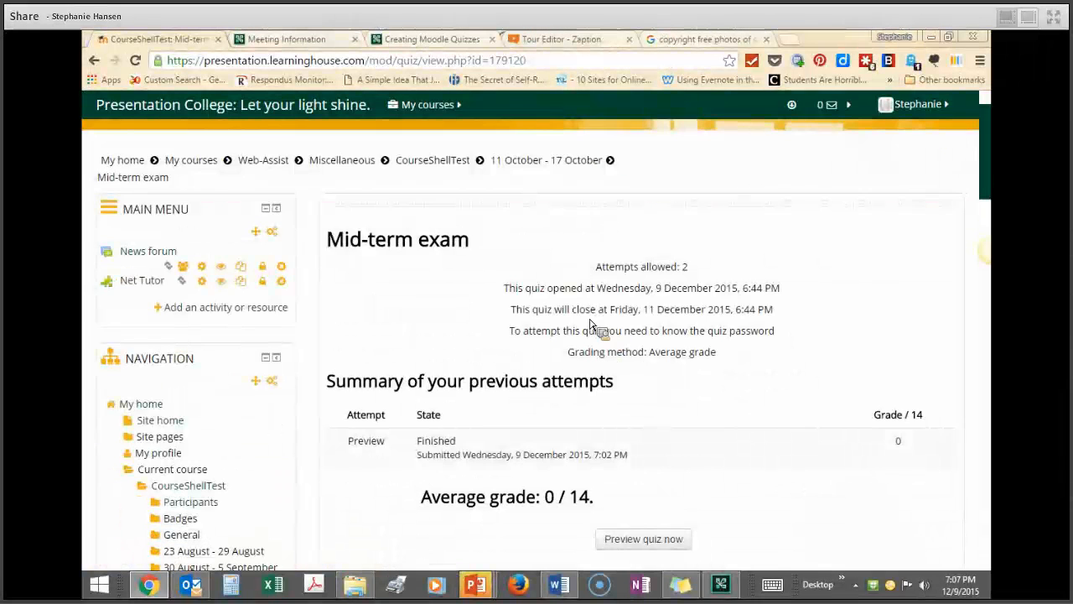
pyautogui.click(178, 280)
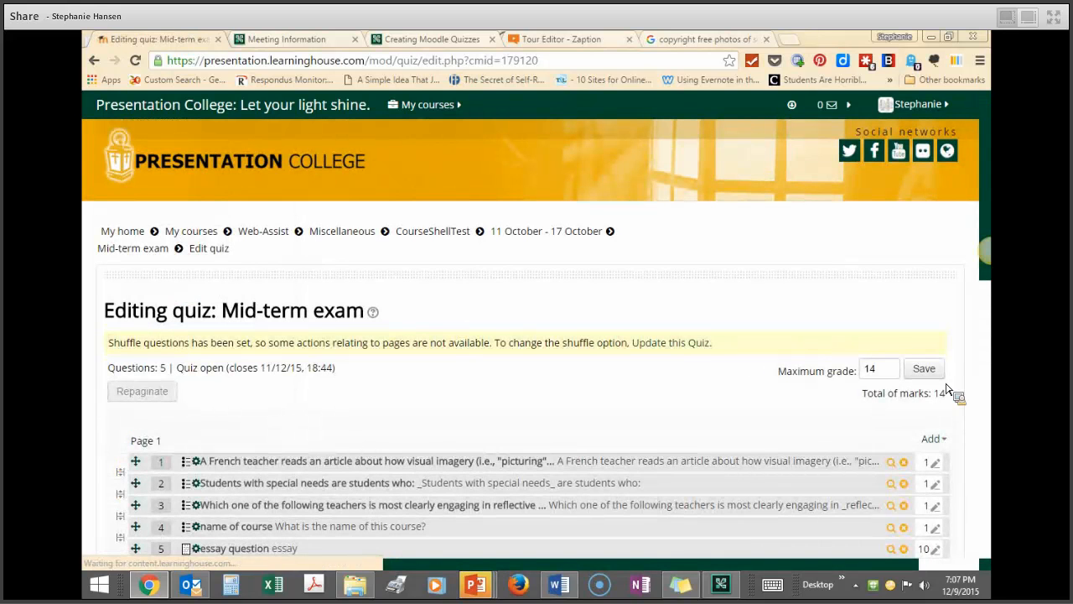
# - Start adding questions from the question bank to page 1 and choose the GenPsyQuiz 1 Fa2015 category
pyautogui.click(933, 438)
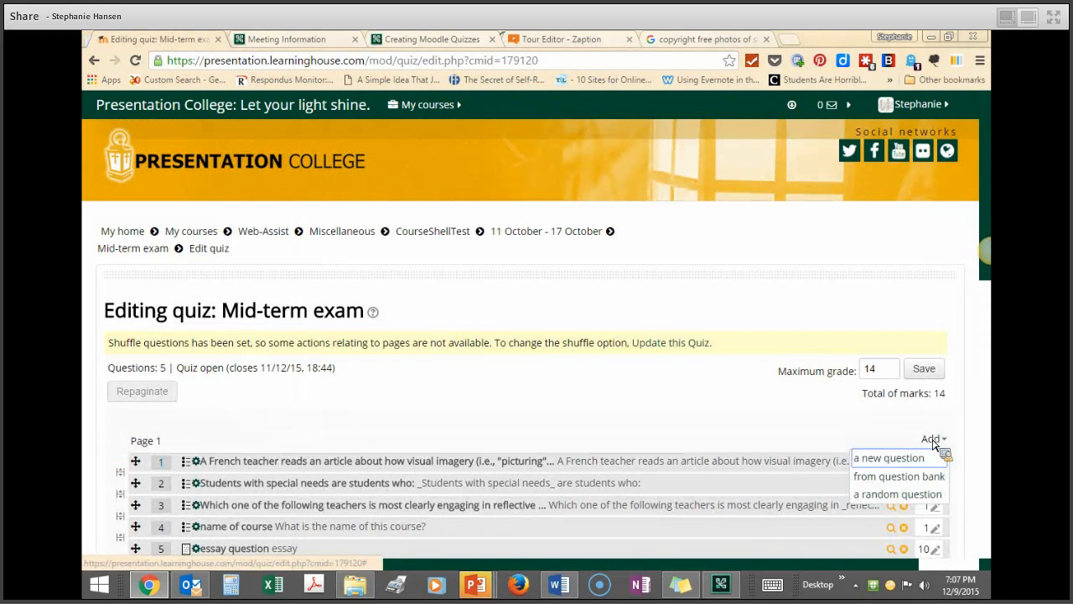
pyautogui.click(892, 478)
pyautogui.click(384, 243)
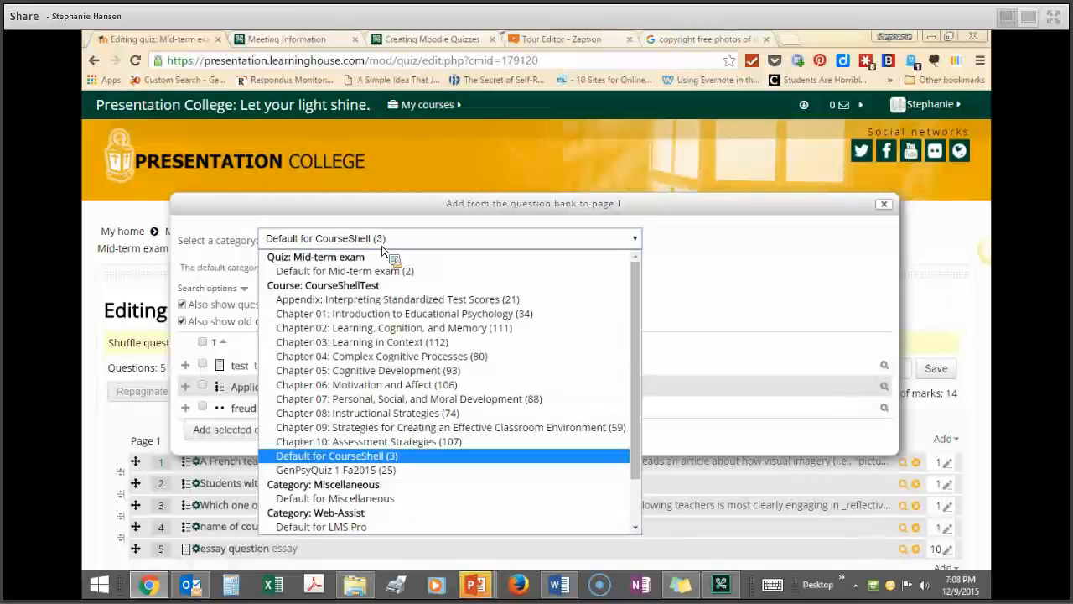
pyautogui.click(353, 469)
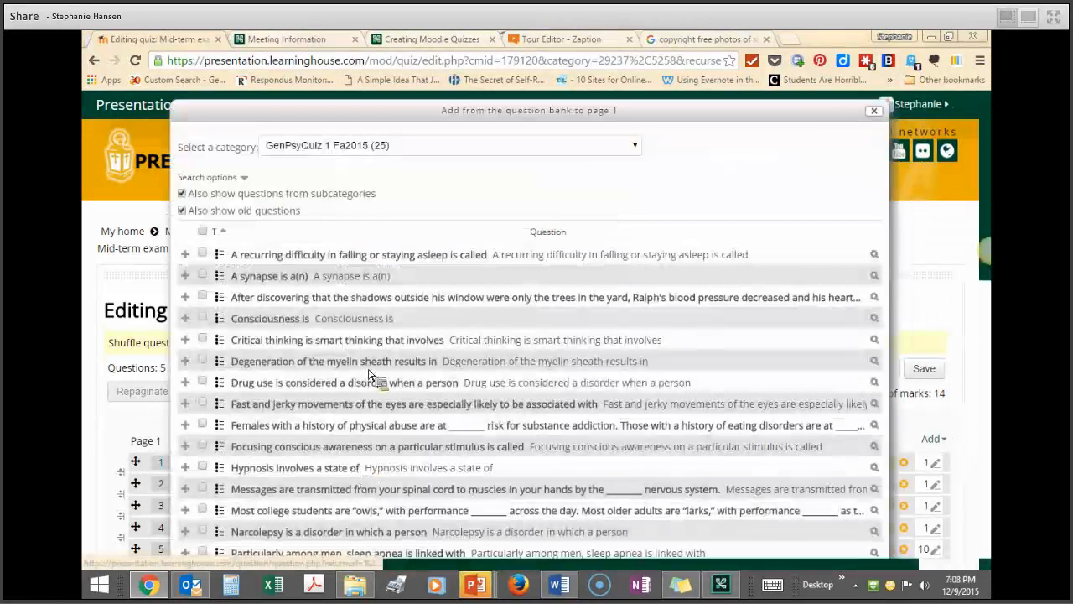
# - Select all questions in the GenPsyQuiz 1 Fa2015 category and add them to the Mid-term exam
pyautogui.scroll(-6, 369, 277)
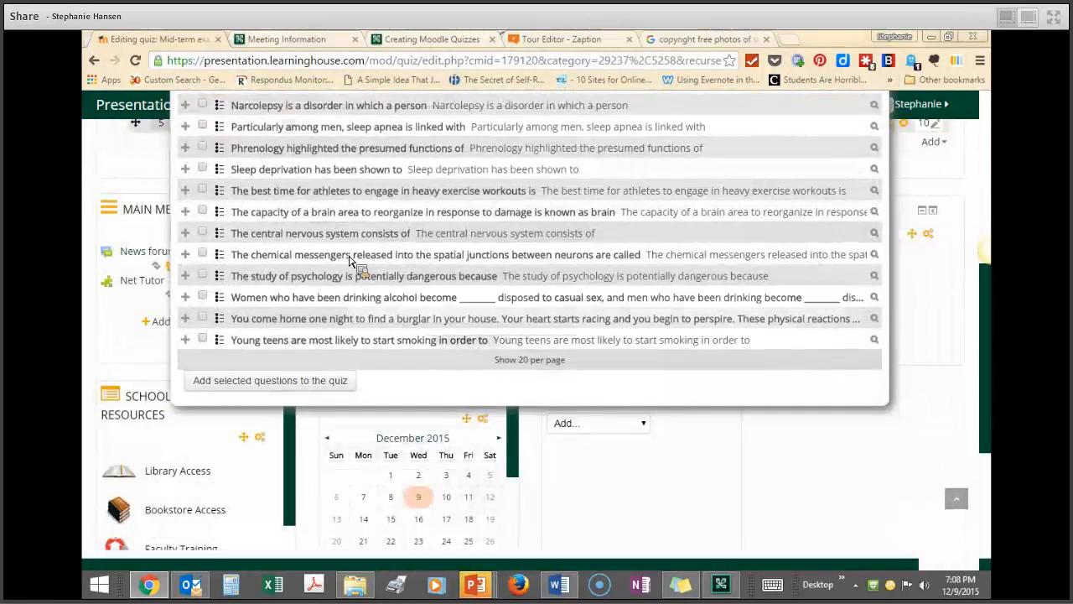
pyautogui.scroll(5, 348, 260)
pyautogui.click(206, 238)
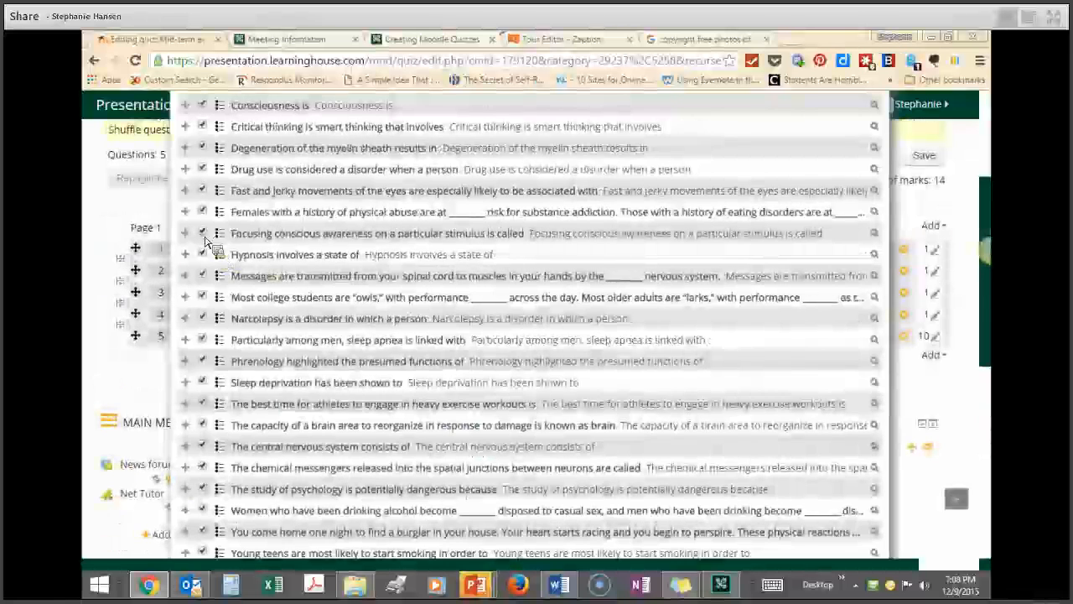
pyautogui.scroll(-5, 209, 241)
pyautogui.scroll(-2, 212, 243)
pyautogui.click(274, 315)
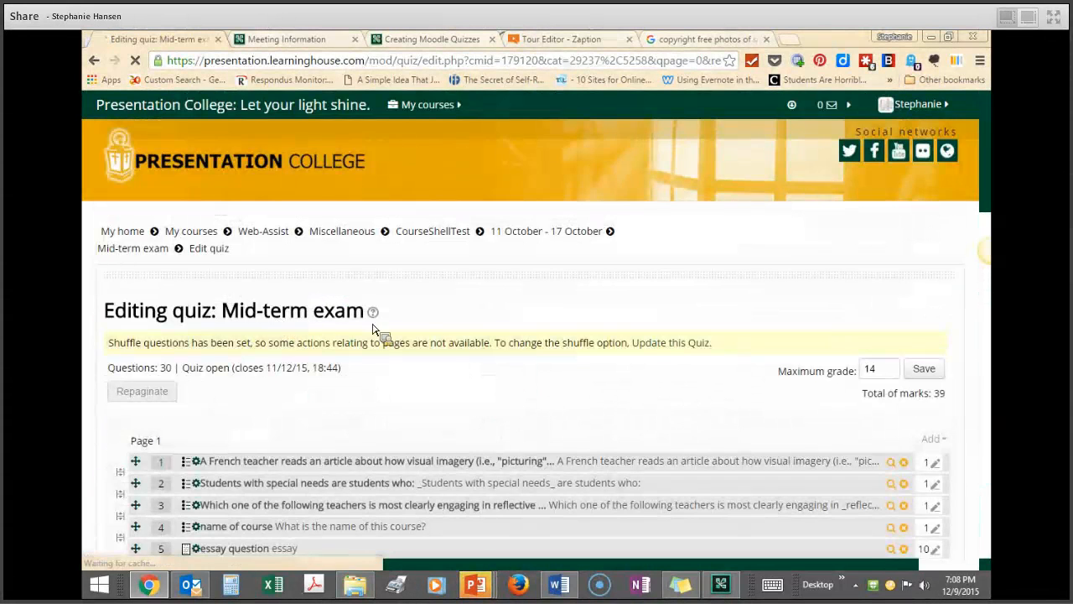
# - Set the Mid-term exam's maximum grade to 39 to match the total of marks and save it
pyautogui.scroll(-4, 545, 348)
pyautogui.scroll(-3, 545, 347)
pyautogui.scroll(6, 537, 344)
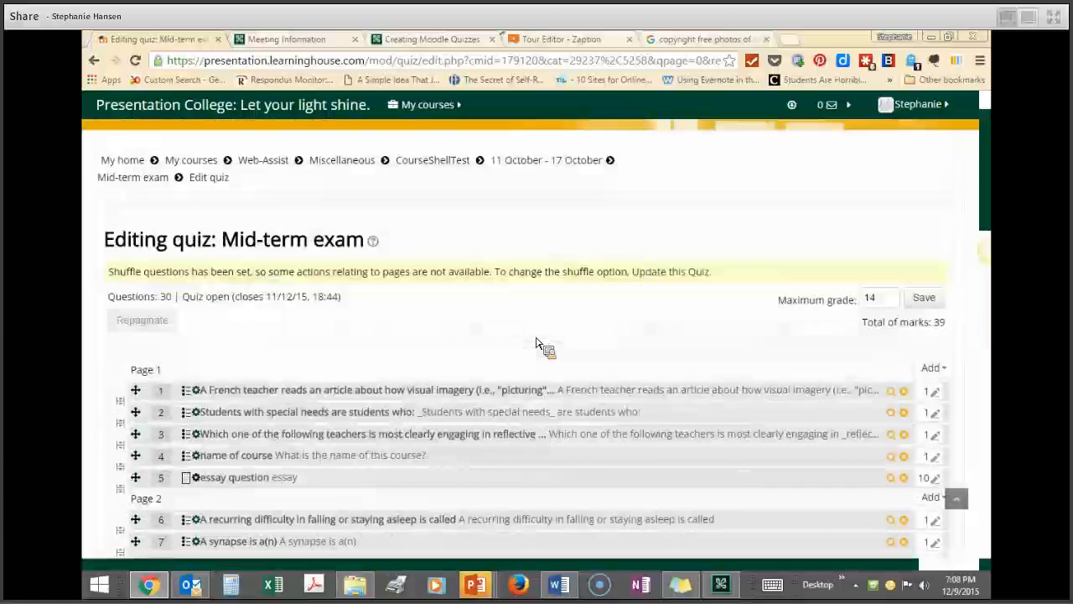
pyautogui.scroll(1, 536, 344)
pyautogui.doubleClick(870, 370)
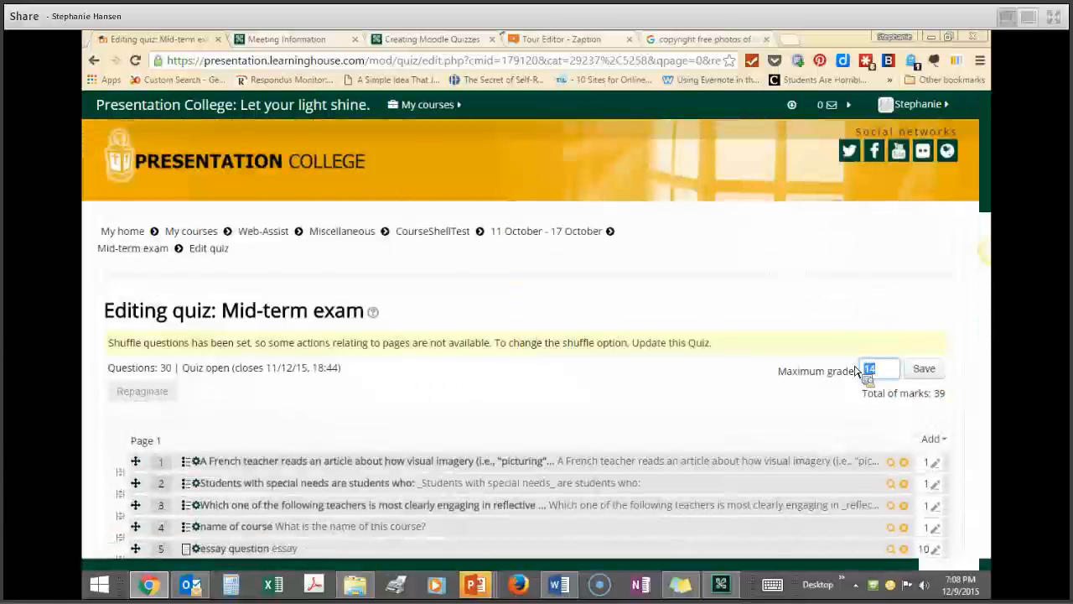
pyautogui.write('39')
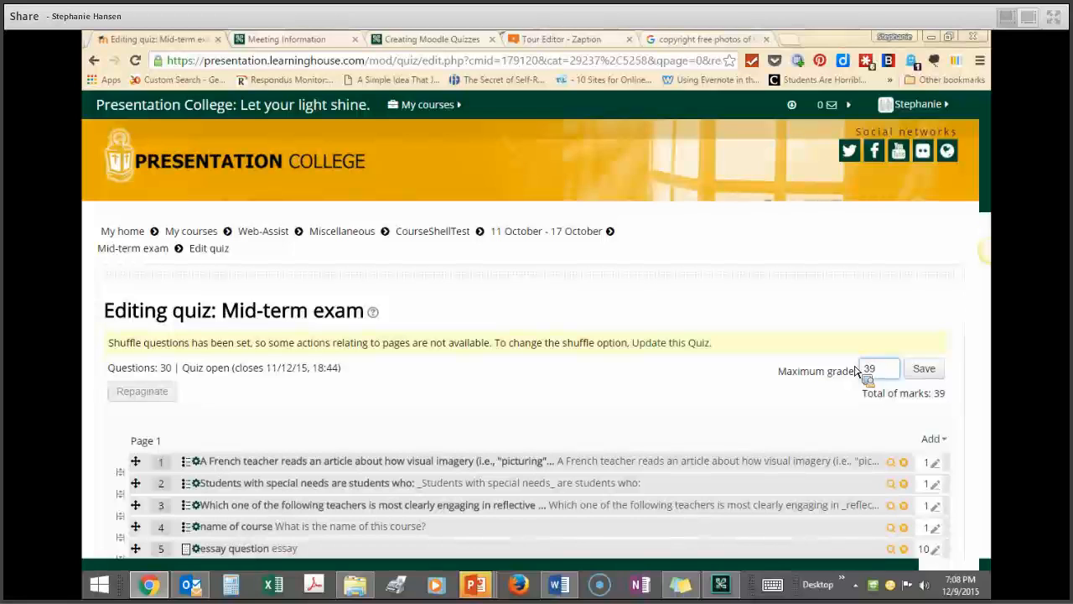
pyautogui.click(922, 369)
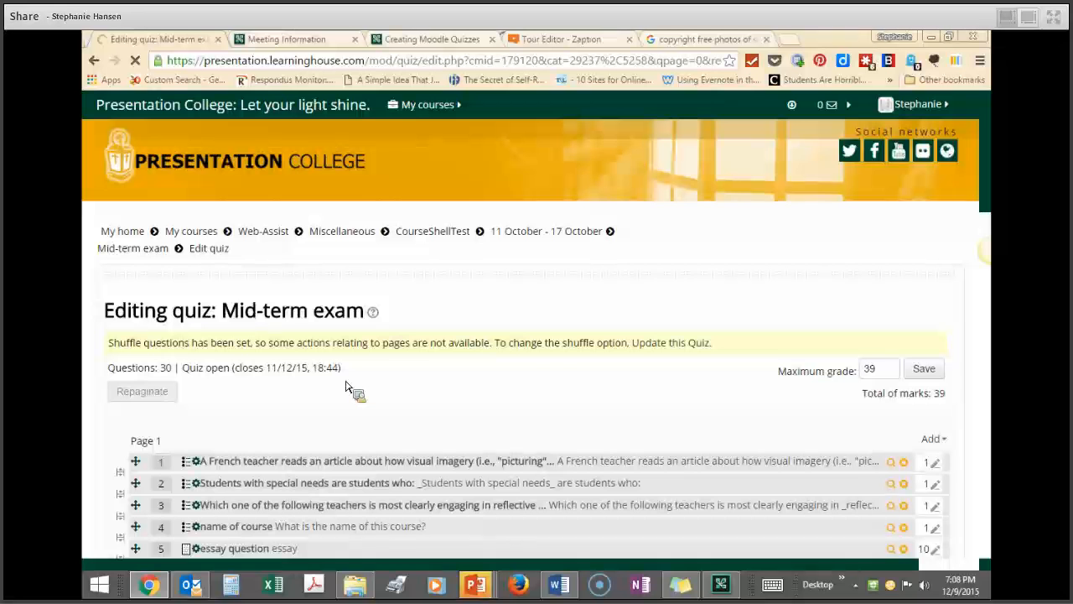
# - Look through the Mid-term exam's full question list across all its pages
pyautogui.scroll(-6, 340, 390)
pyautogui.scroll(4, 341, 390)
pyautogui.scroll(2, 341, 390)
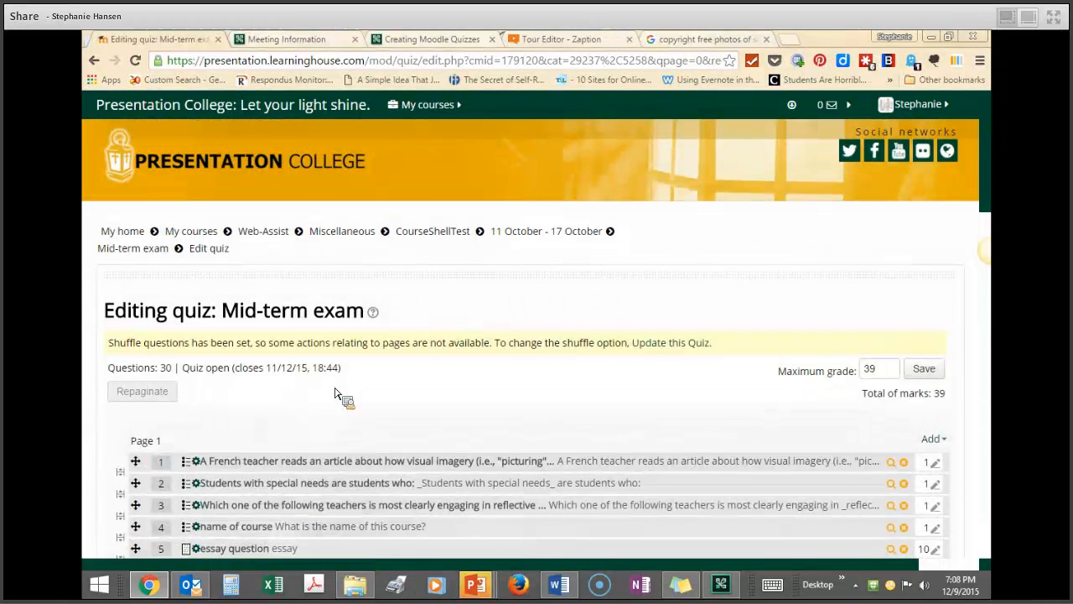
pyautogui.scroll(-7, 334, 396)
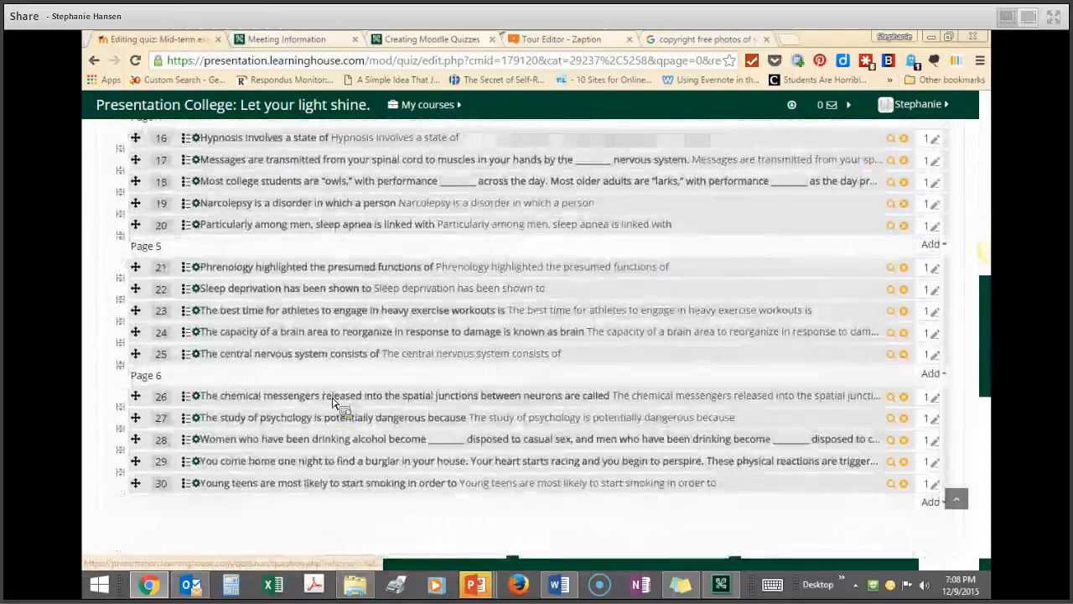
pyautogui.scroll(8, 333, 401)
pyautogui.scroll(3, 334, 401)
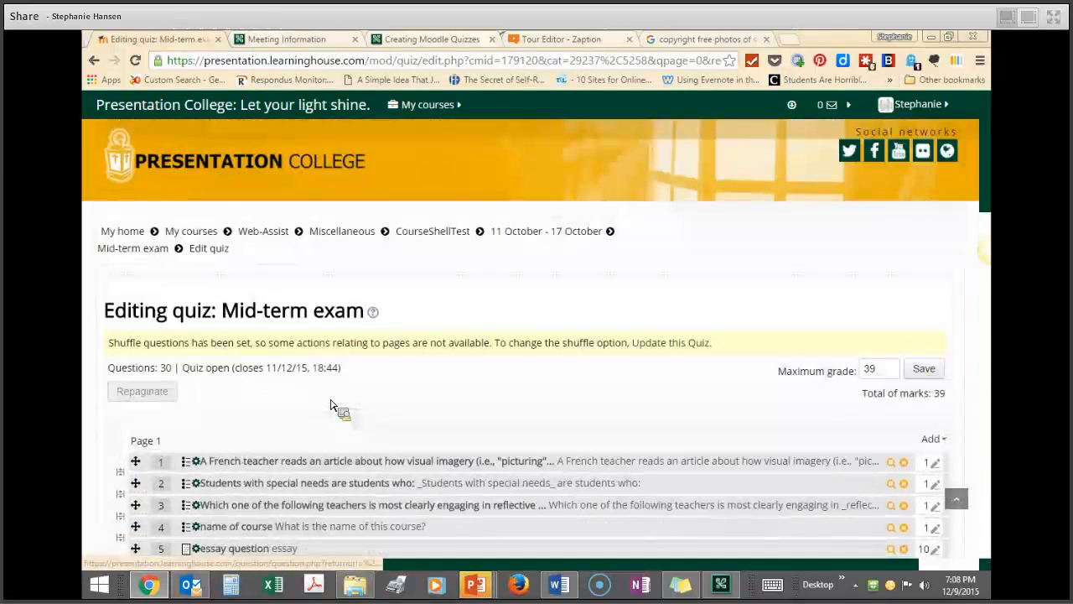
pyautogui.click(460, 104)
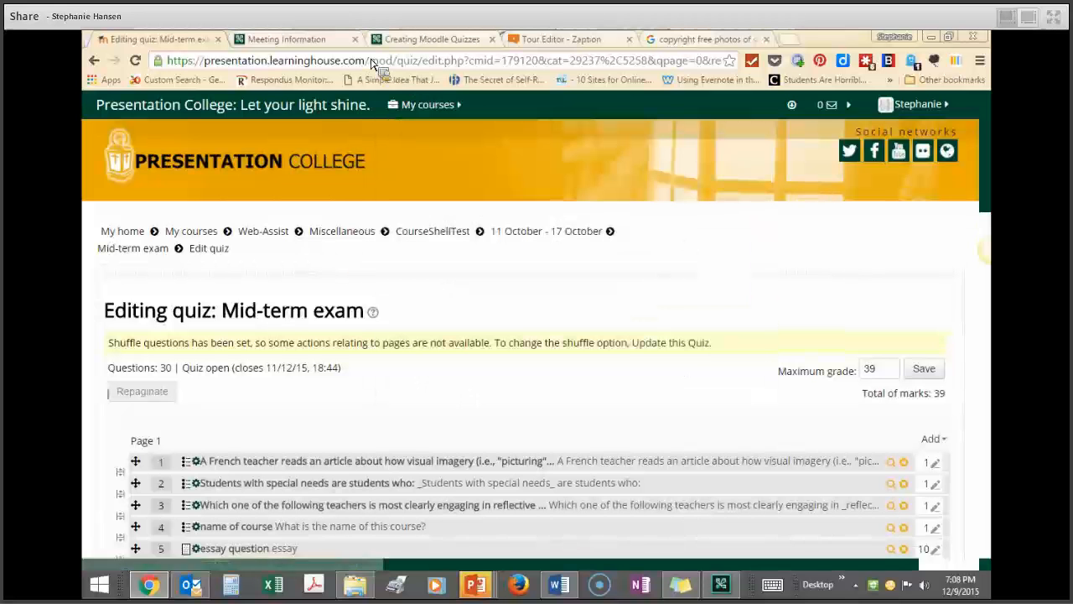
# - Switch to the PowerPoint slide show on creating and editing quizzes in Moodle, review its objectives and end the show
pyautogui.moveTo(475, 587)
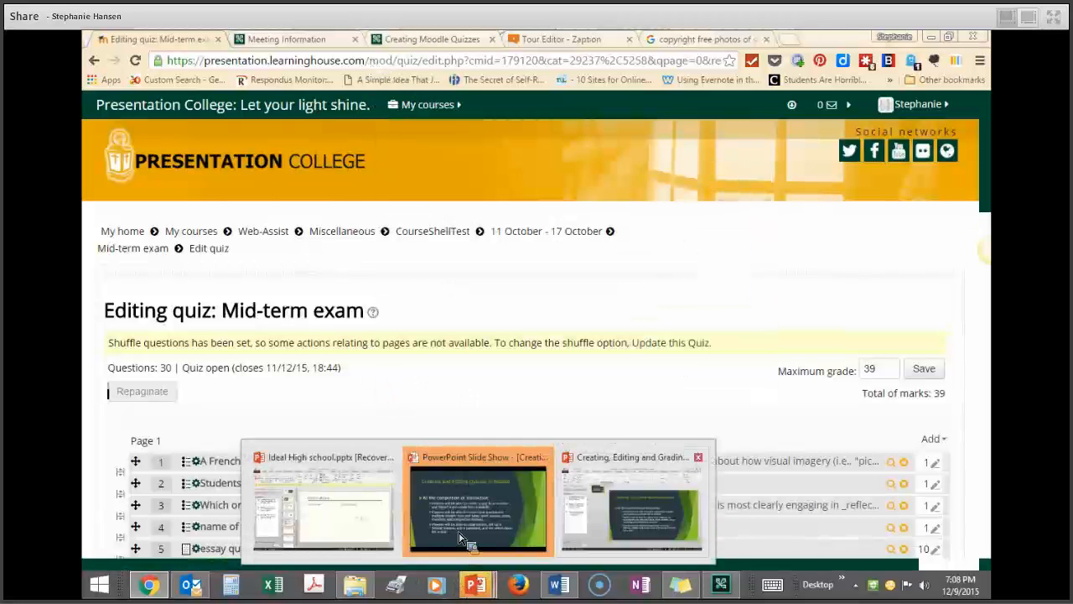
pyautogui.click(482, 501)
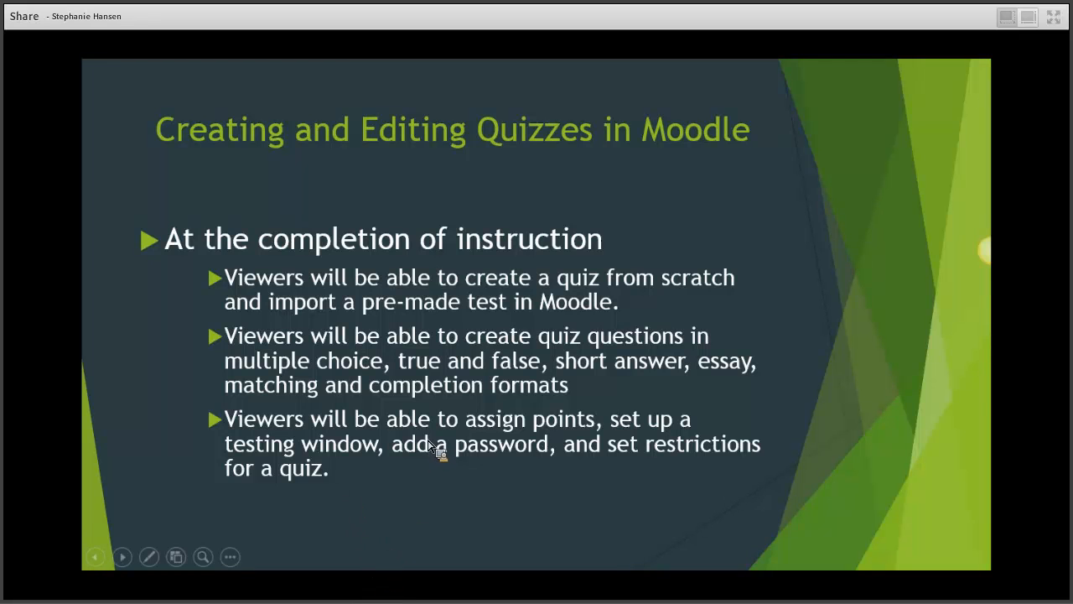
pyautogui.press('Escape')
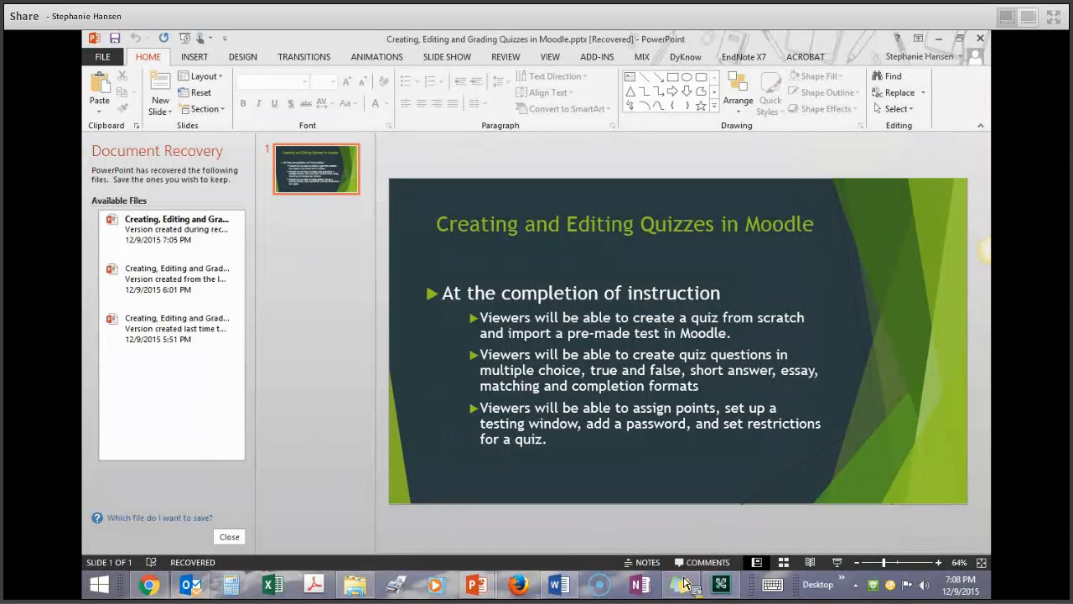
pyautogui.moveTo(723, 589)
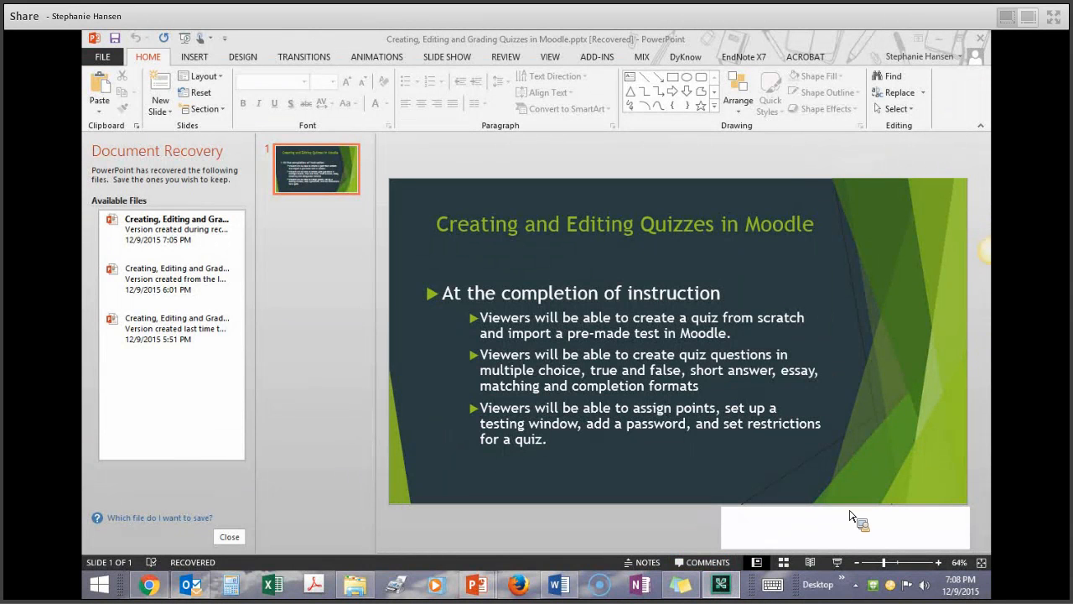